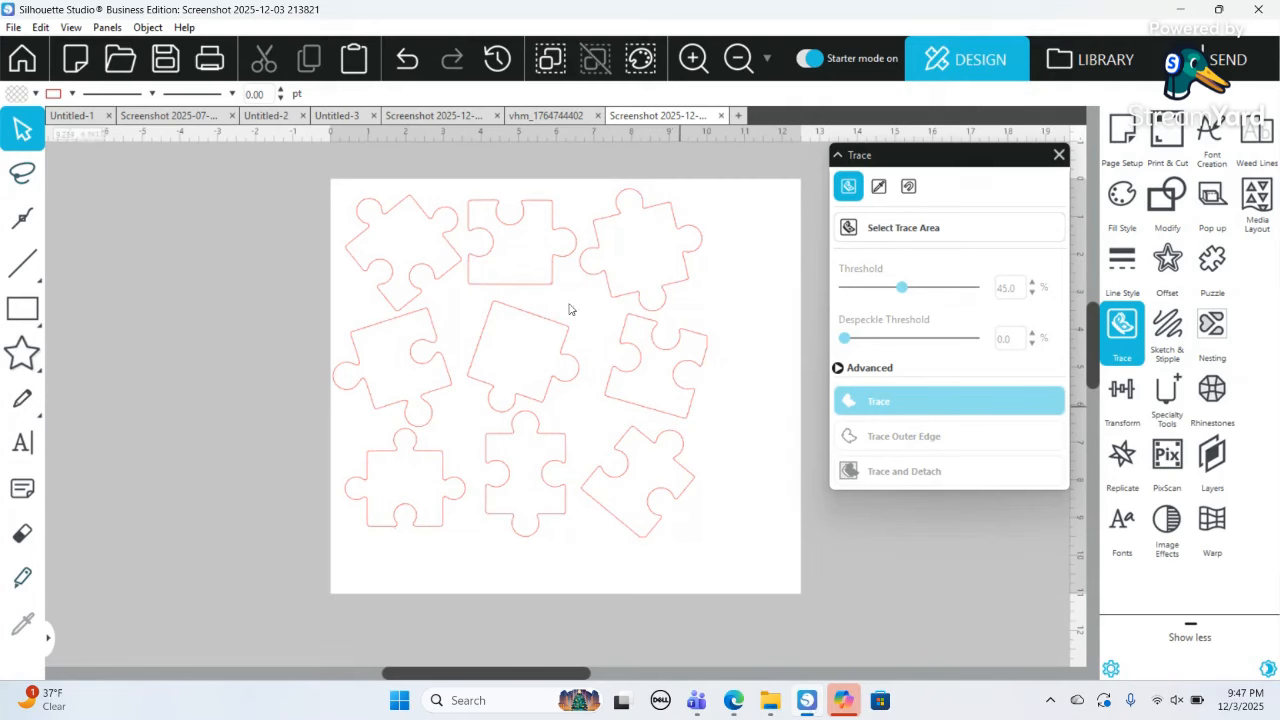
- Release the compound path of the traced puzzle artwork so its nine pieces are separate shapes, and deselect them
click(608, 284)
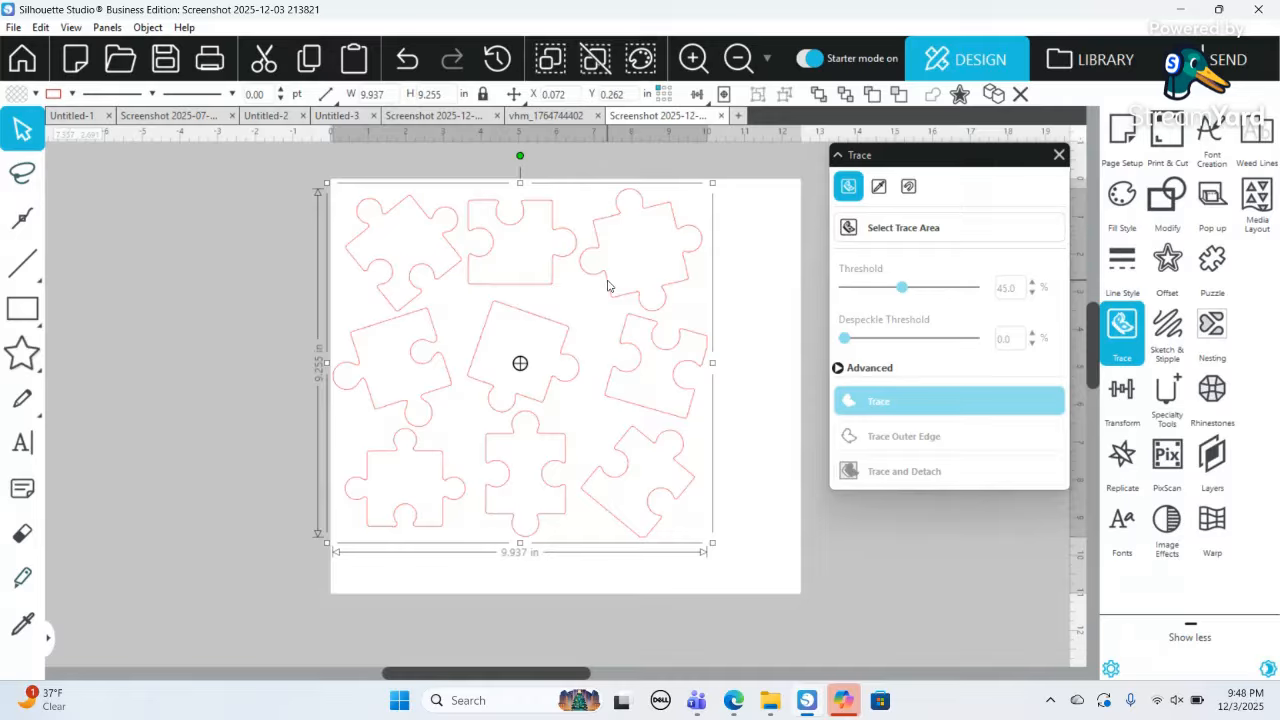
right_click(608, 286)
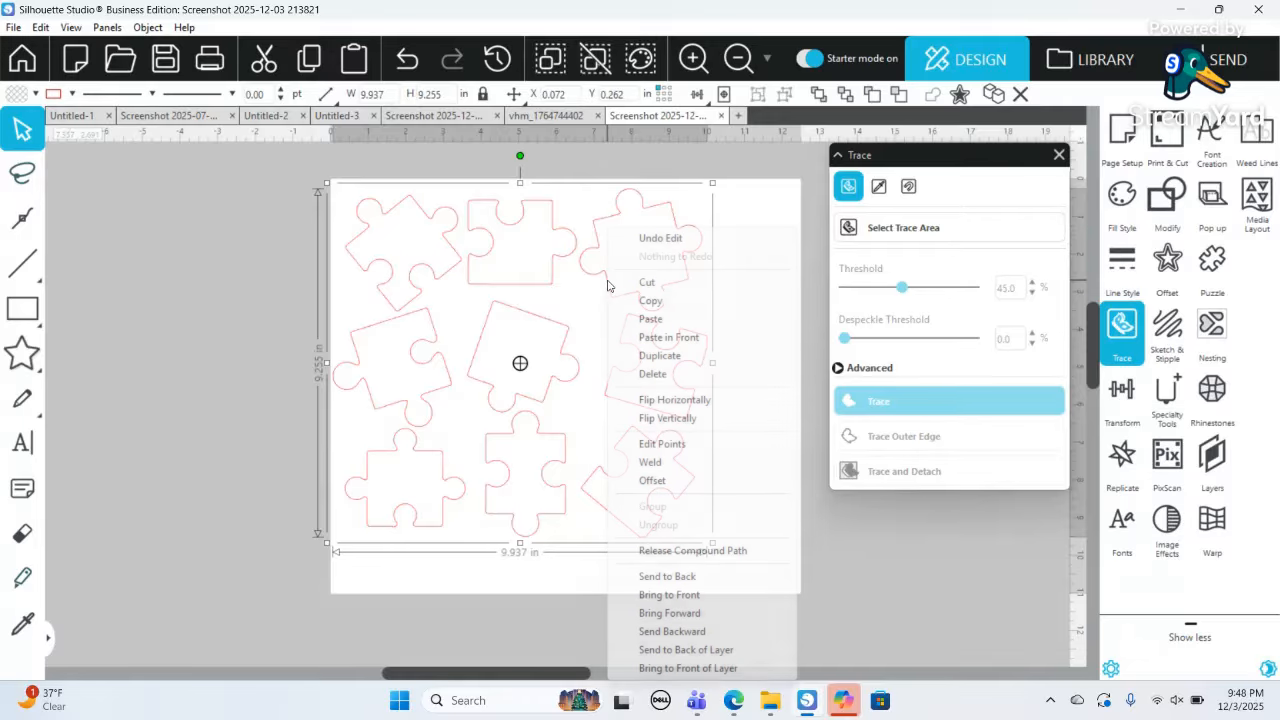
click(715, 552)
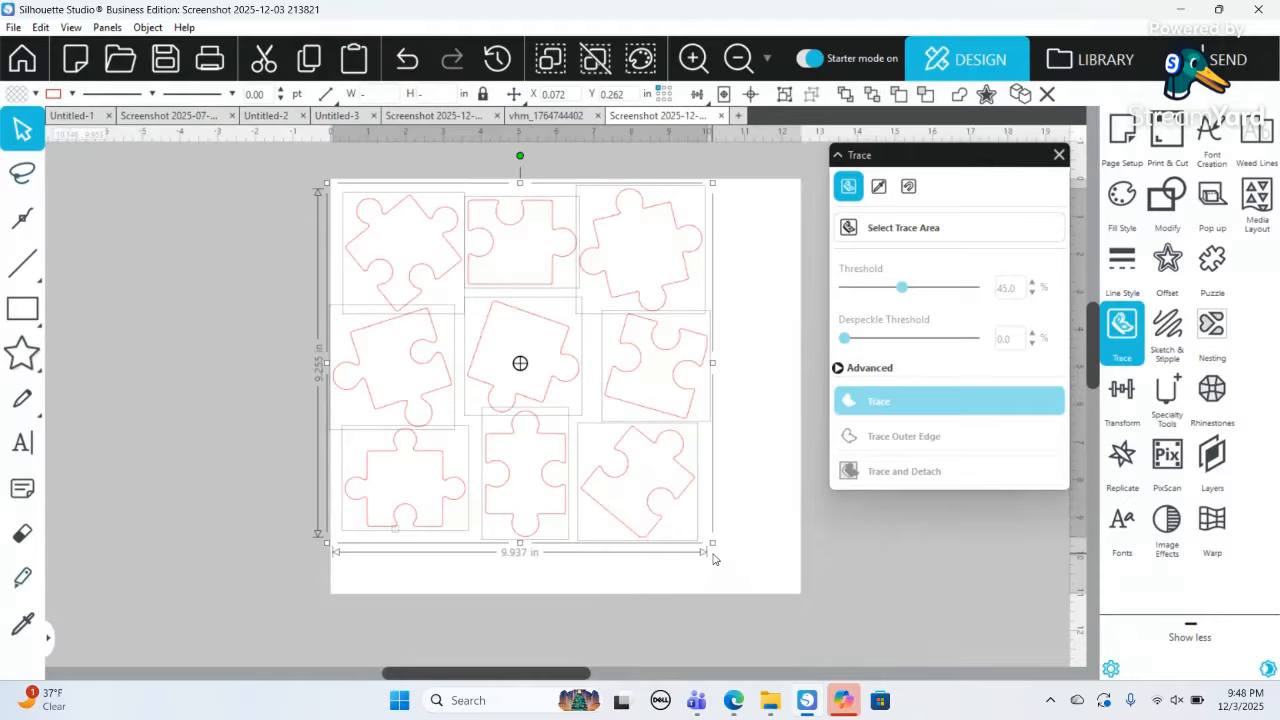
right_click(767, 410)
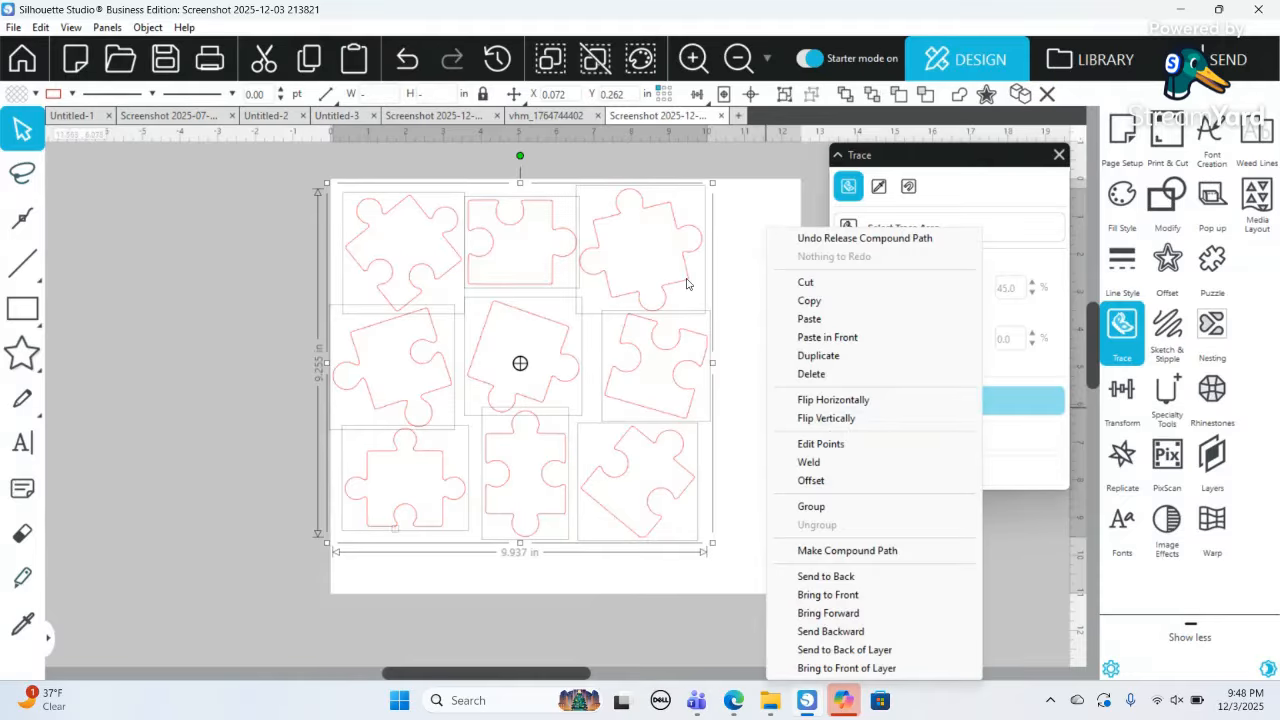
right_click(726, 302)
click(738, 190)
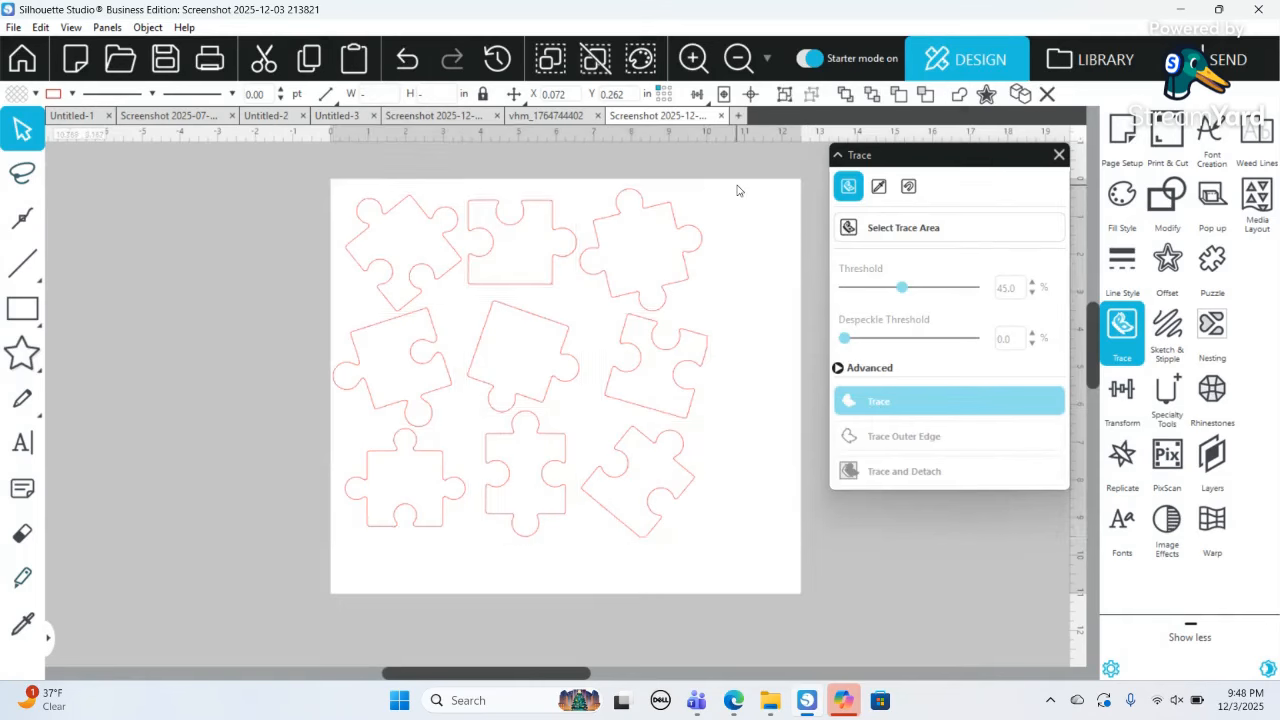
- Fill the right puzzle piece in the top row with yellow
click(695, 244)
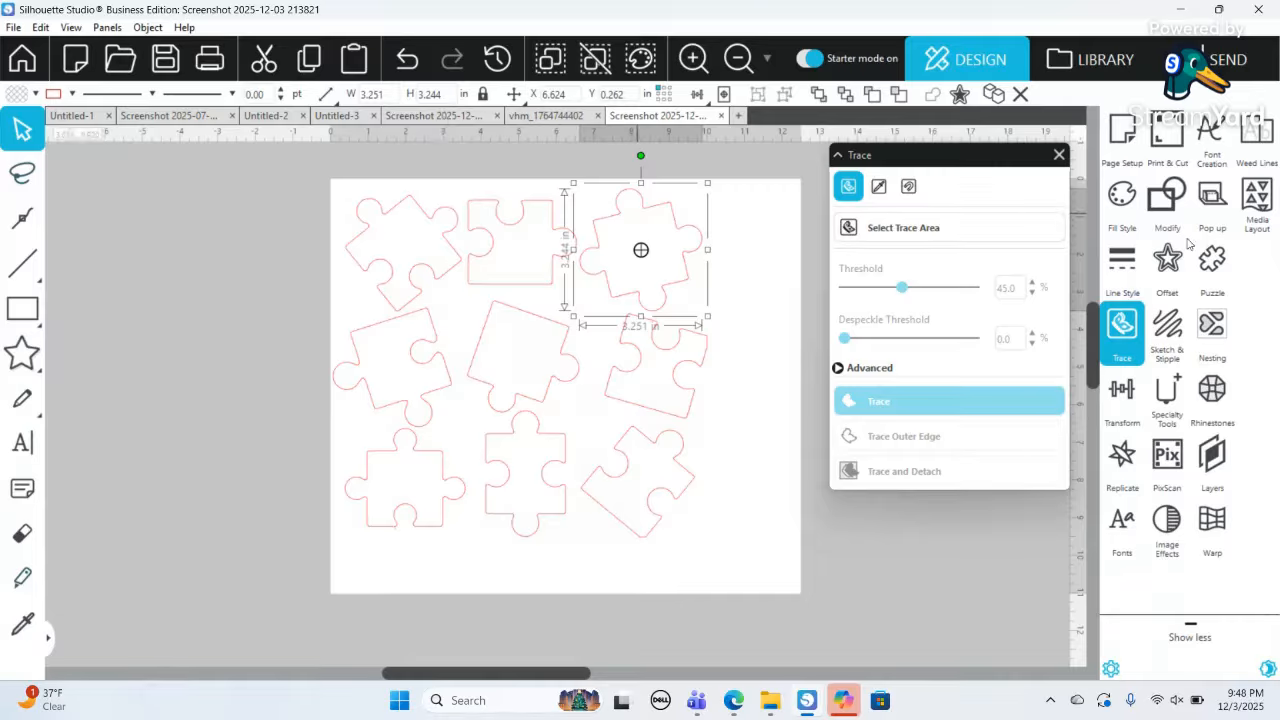
click(1125, 200)
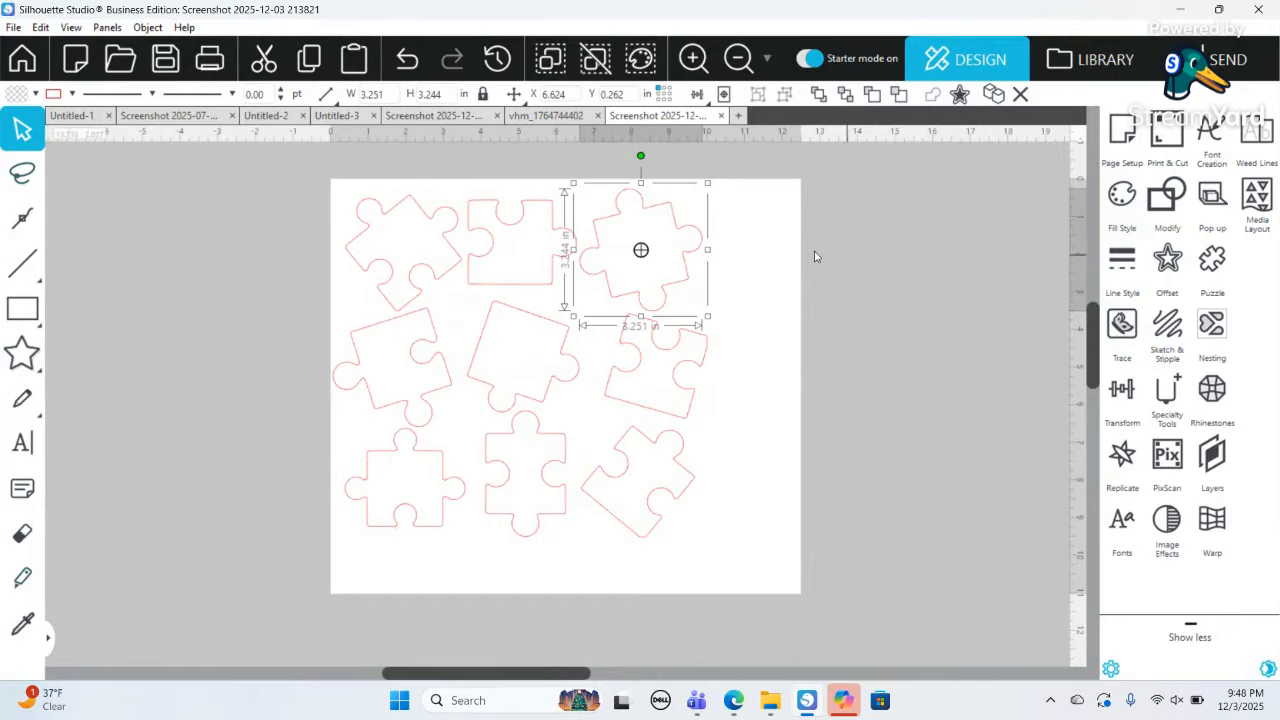
click(1120, 210)
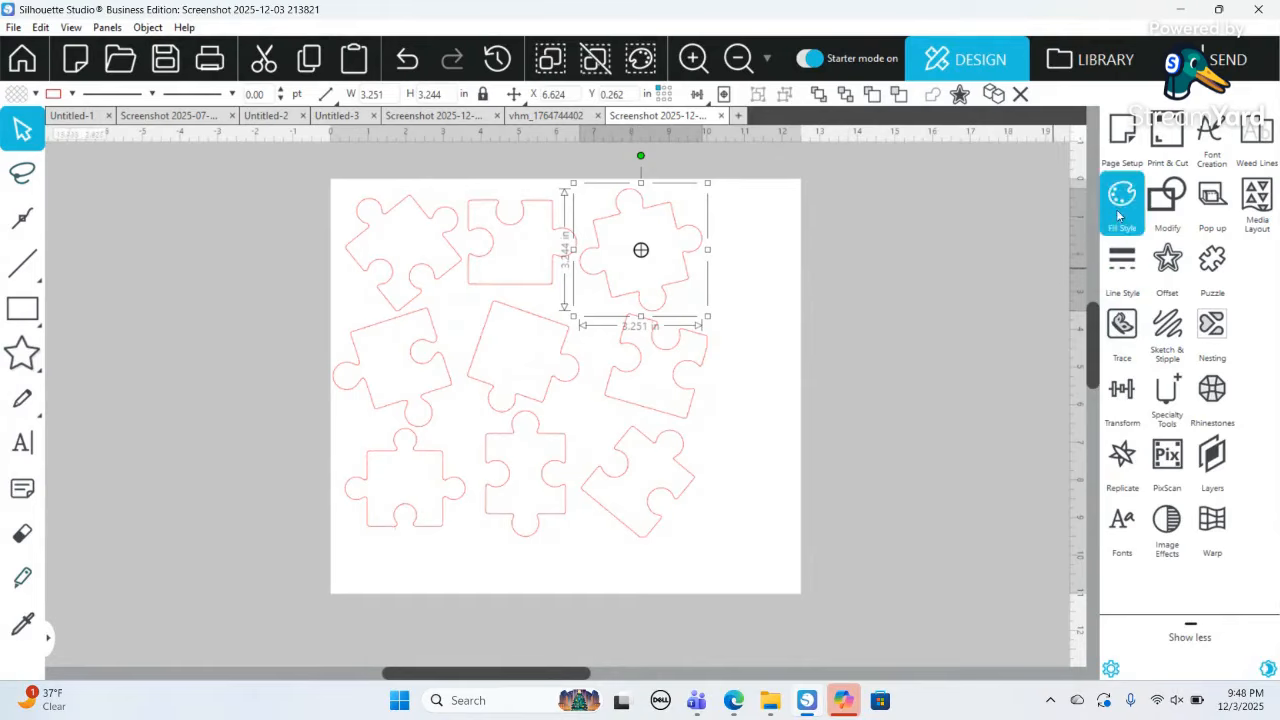
click(964, 237)
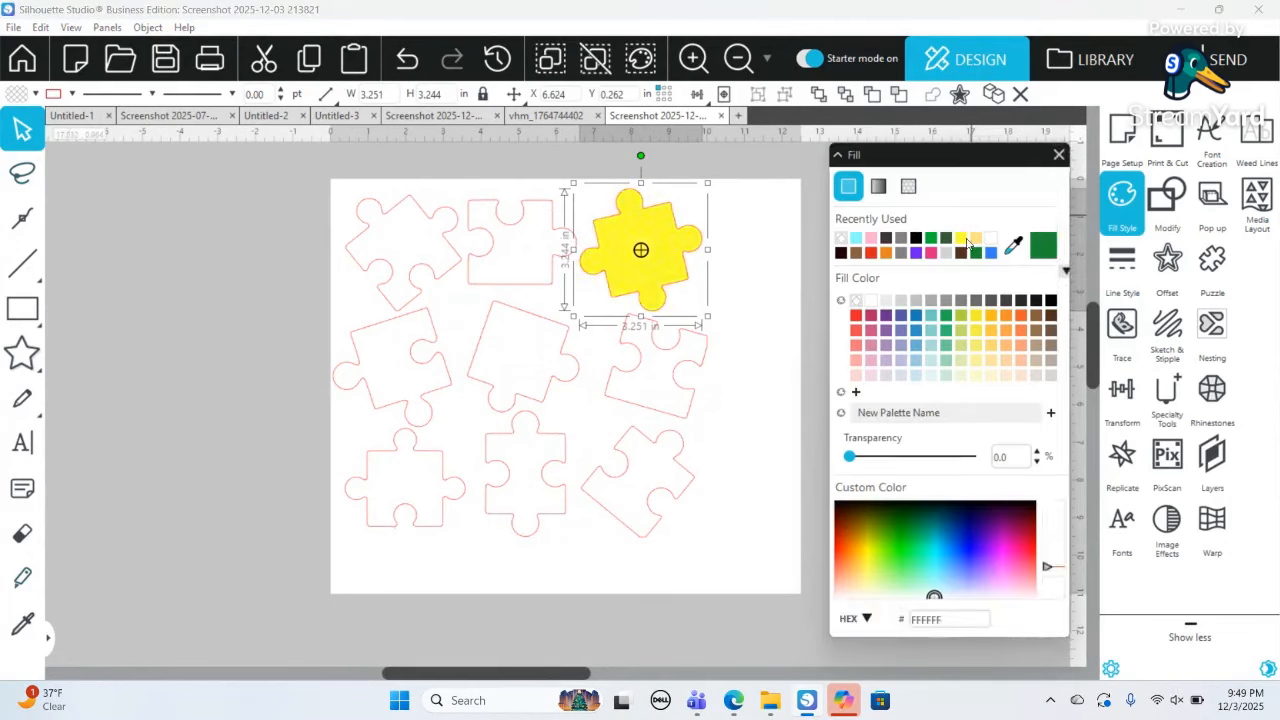
click(739, 250)
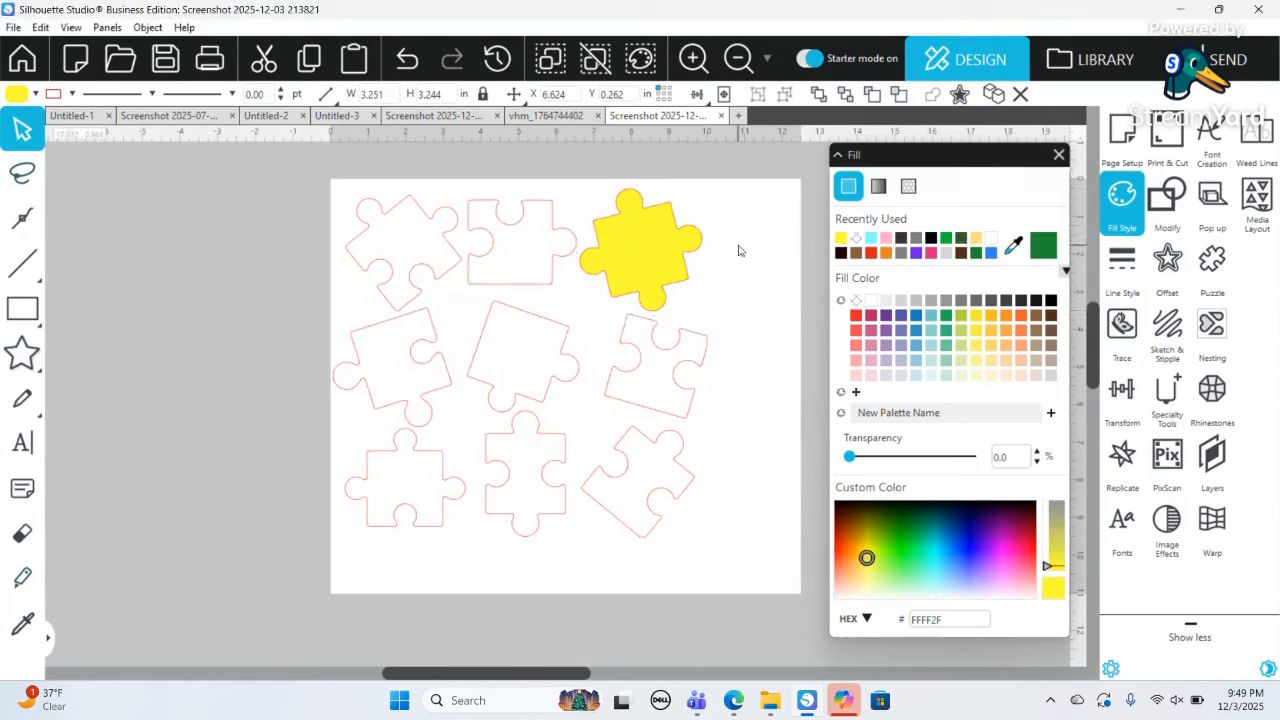
- Fill the top row's middle puzzle piece with green and its left piece with red
click(555, 265)
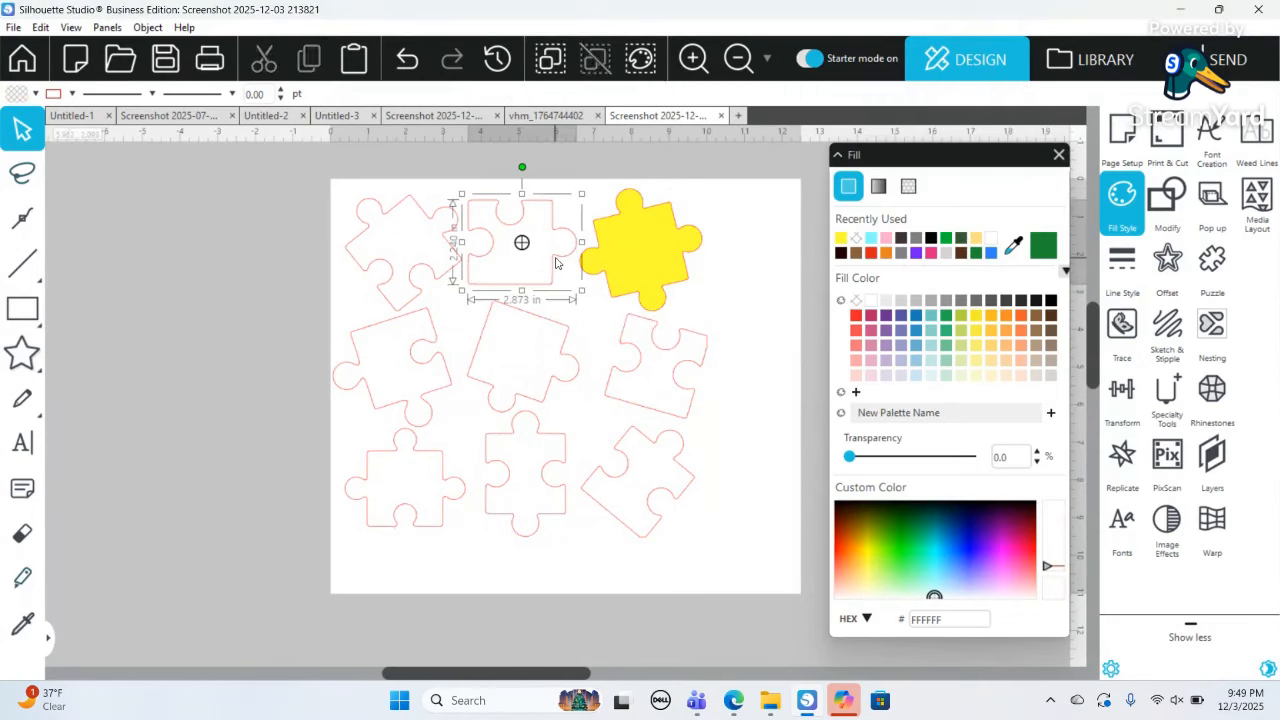
click(946, 238)
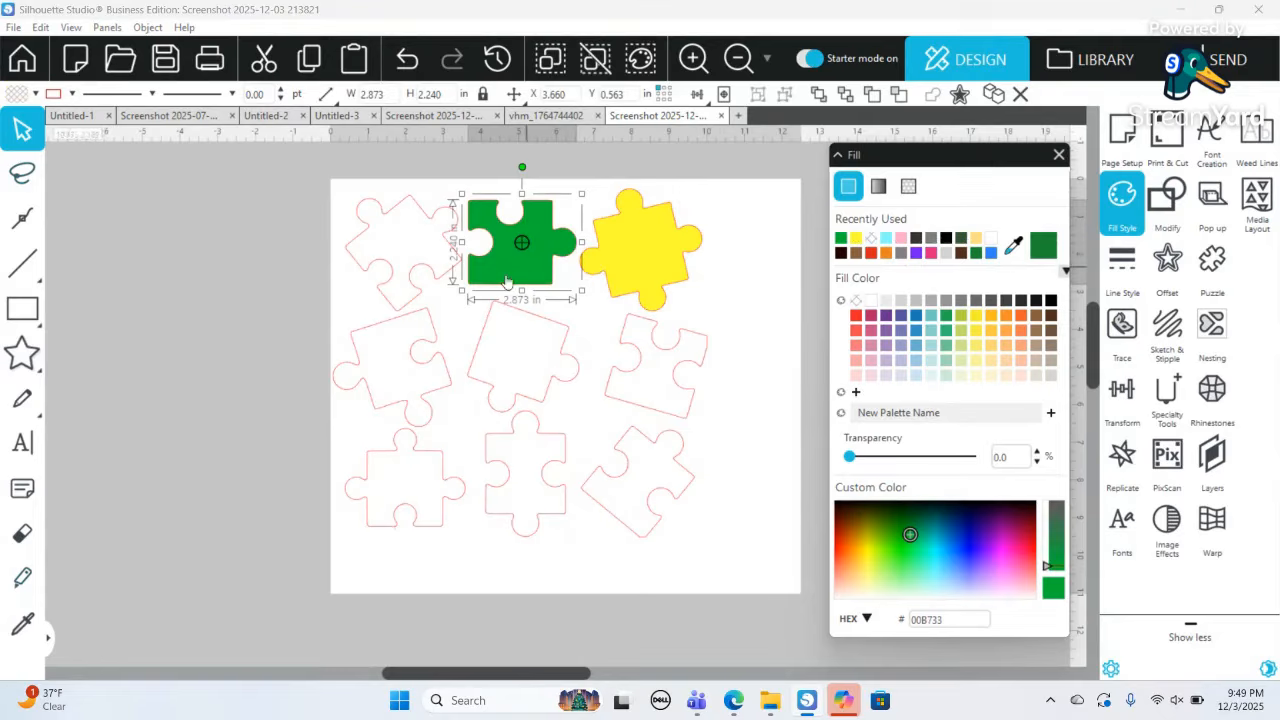
click(450, 272)
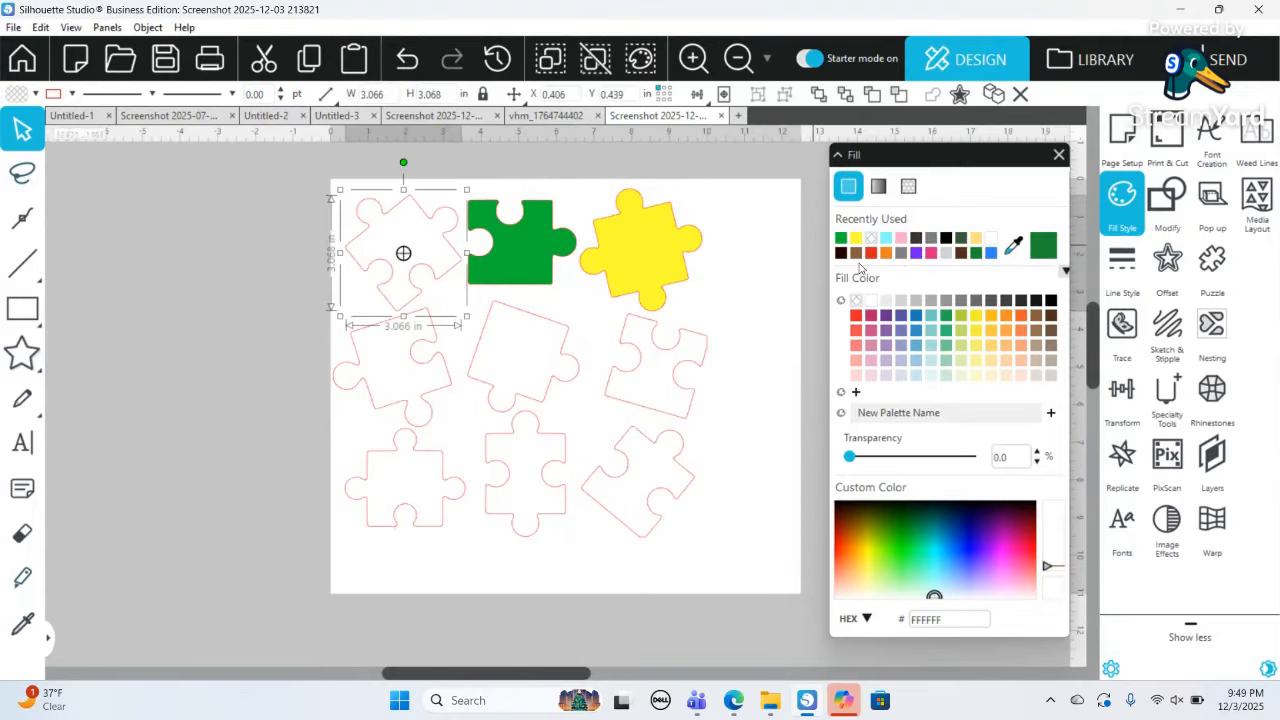
click(856, 315)
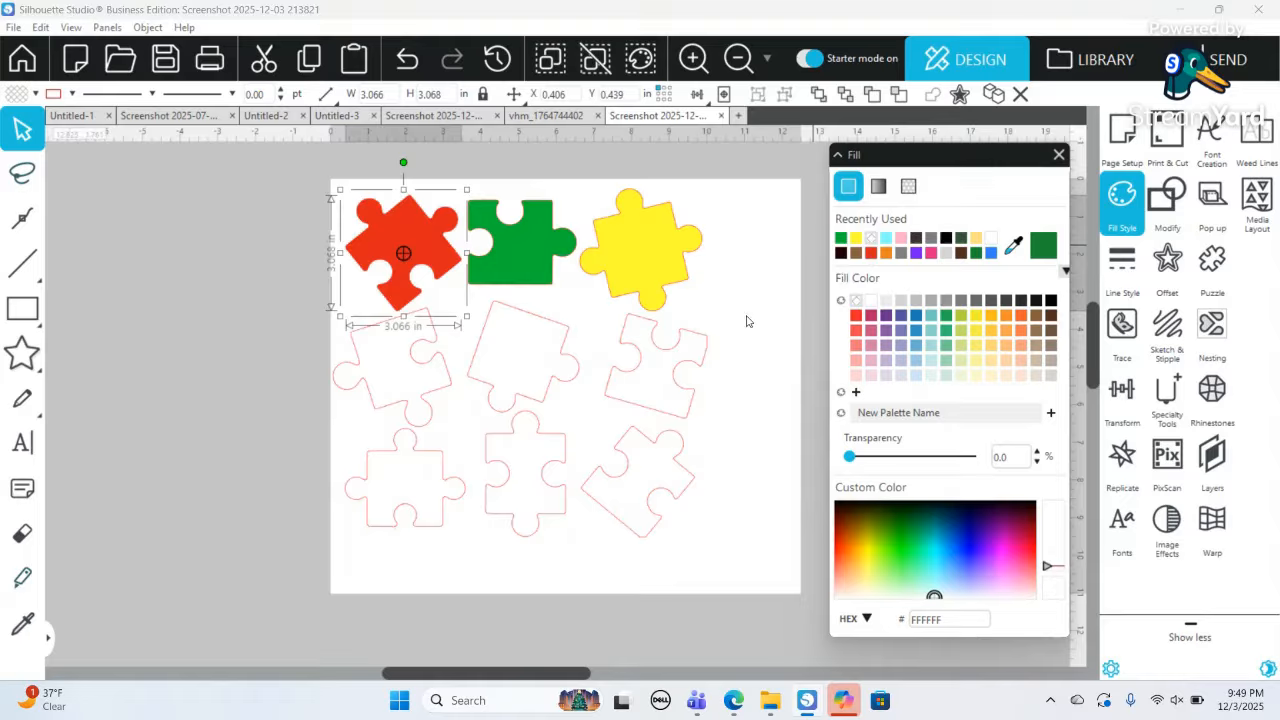
- Fill the middle row's right puzzle piece with purple and its center piece with green
click(704, 350)
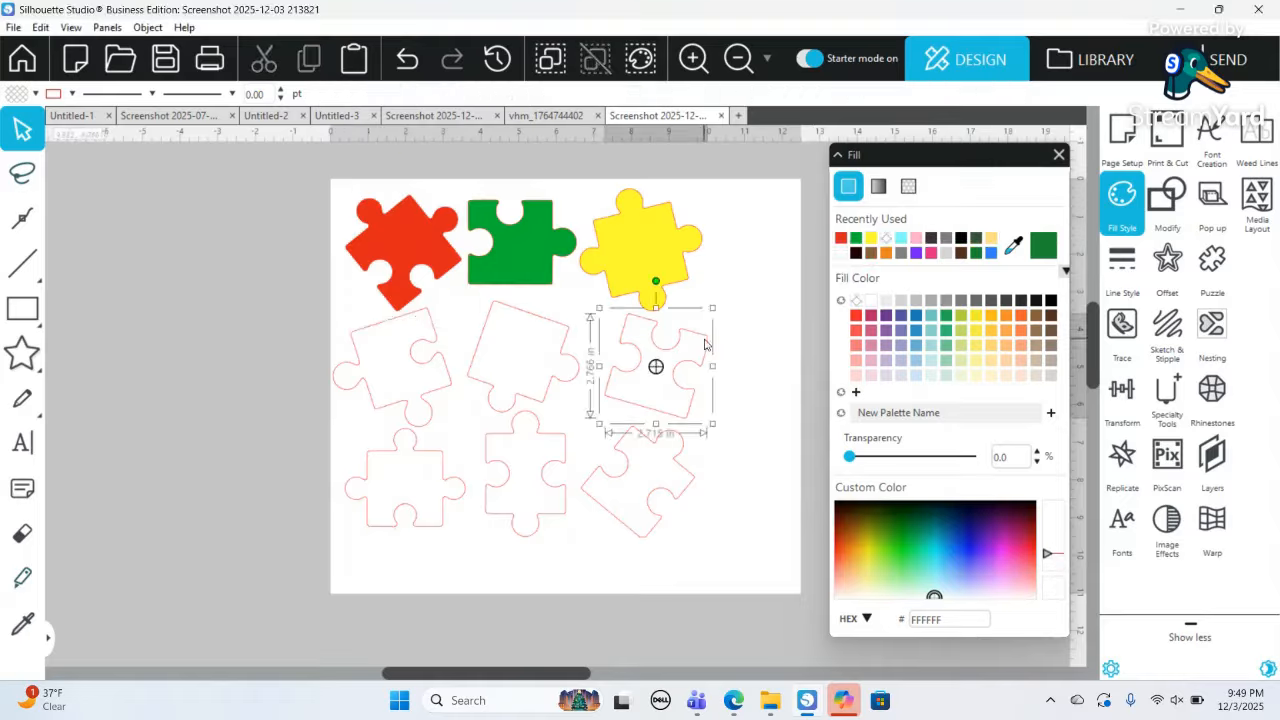
click(917, 252)
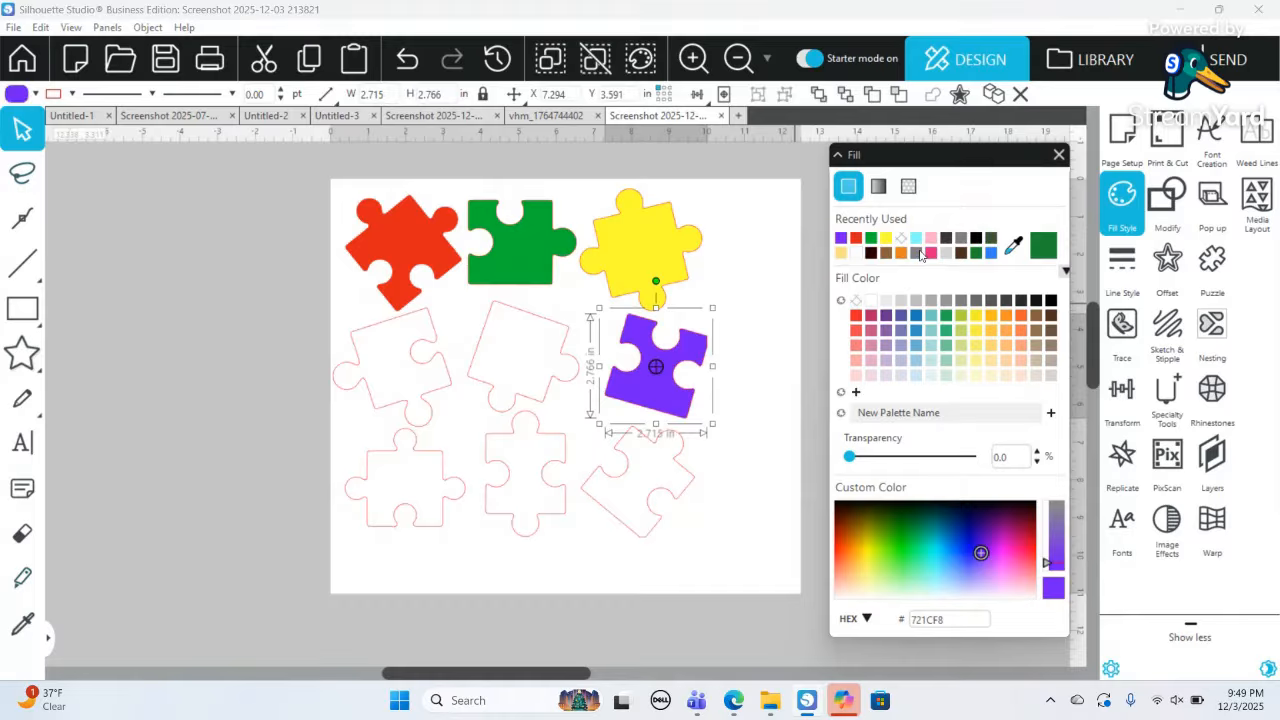
click(790, 470)
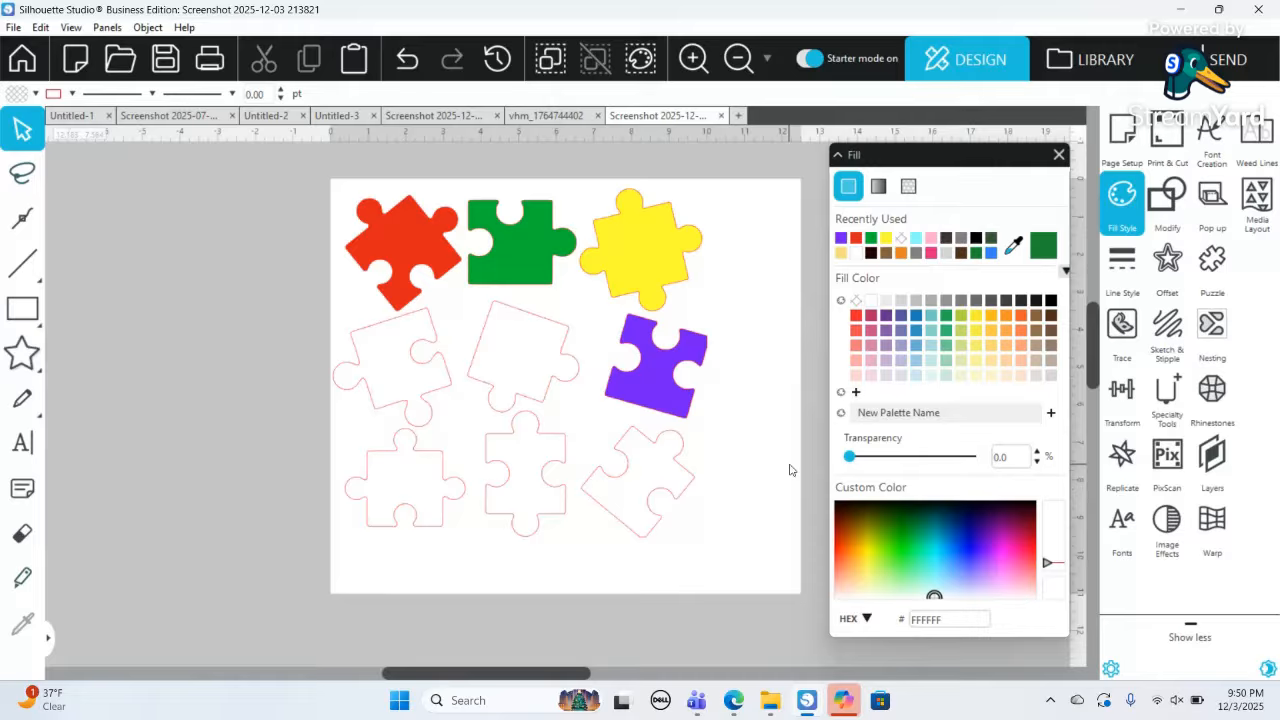
click(559, 366)
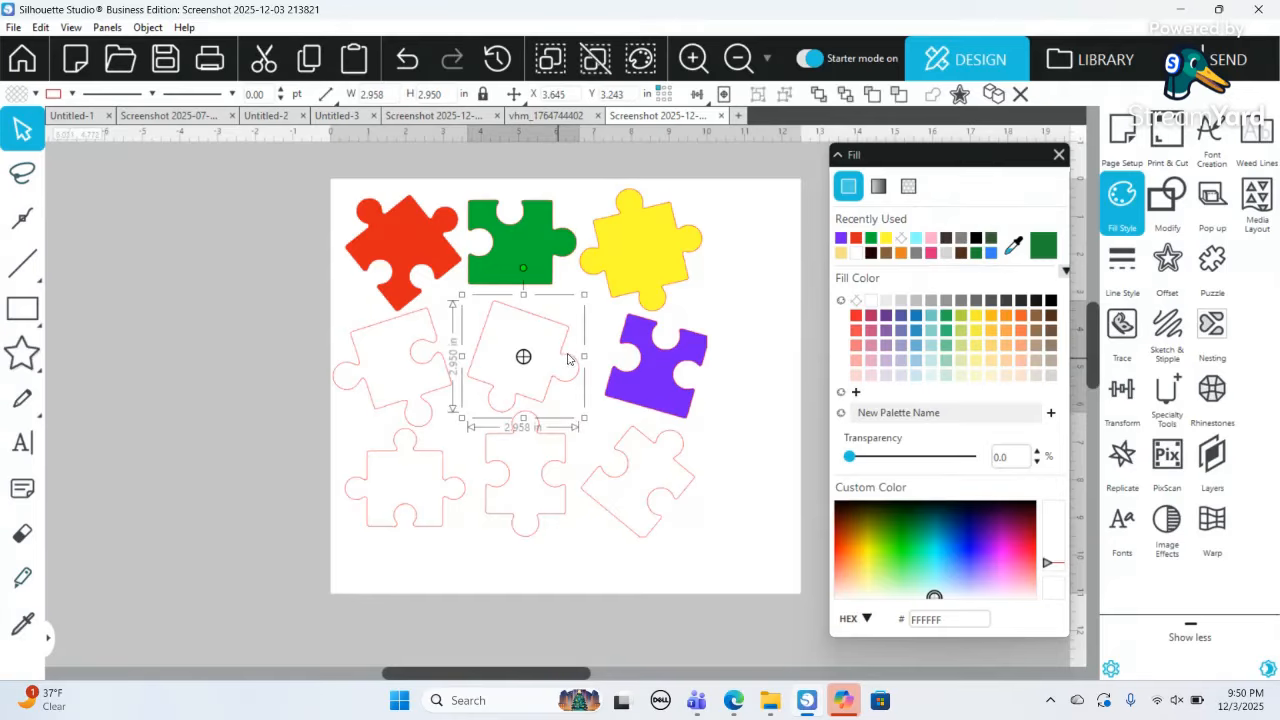
click(869, 238)
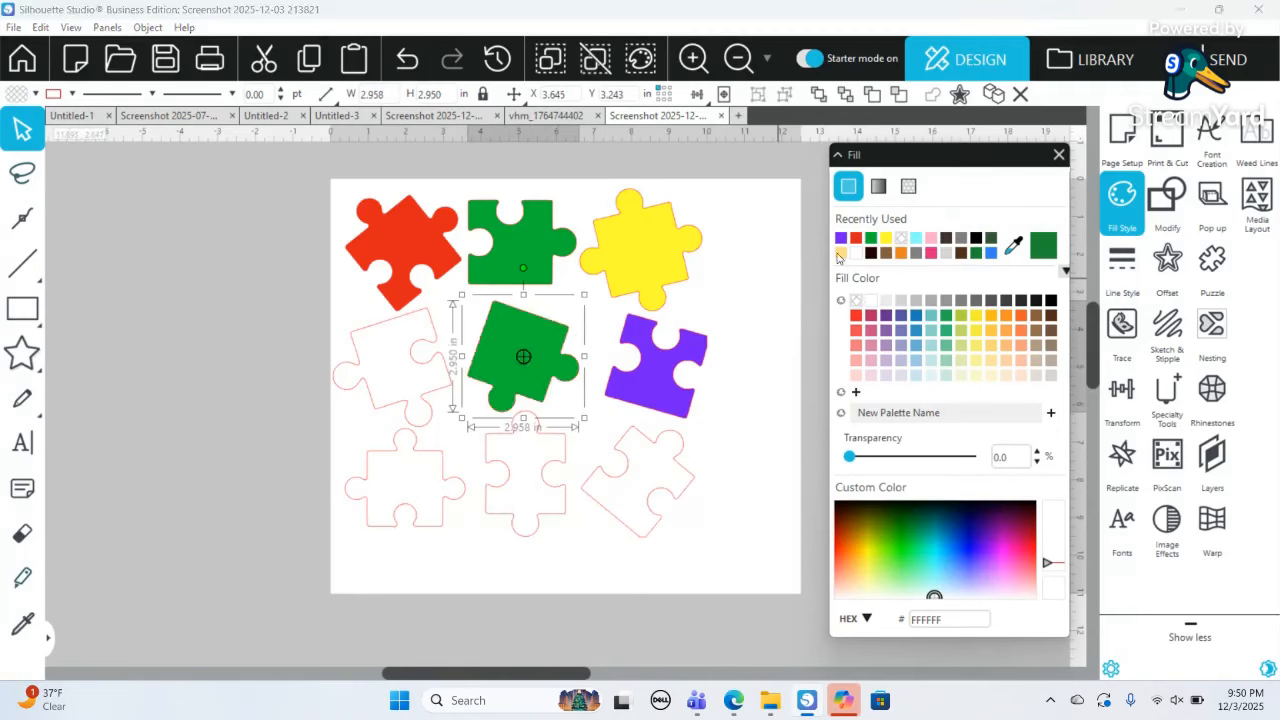
- Fill the left puzzle pieces of the middle and bottom rows with red
click(448, 372)
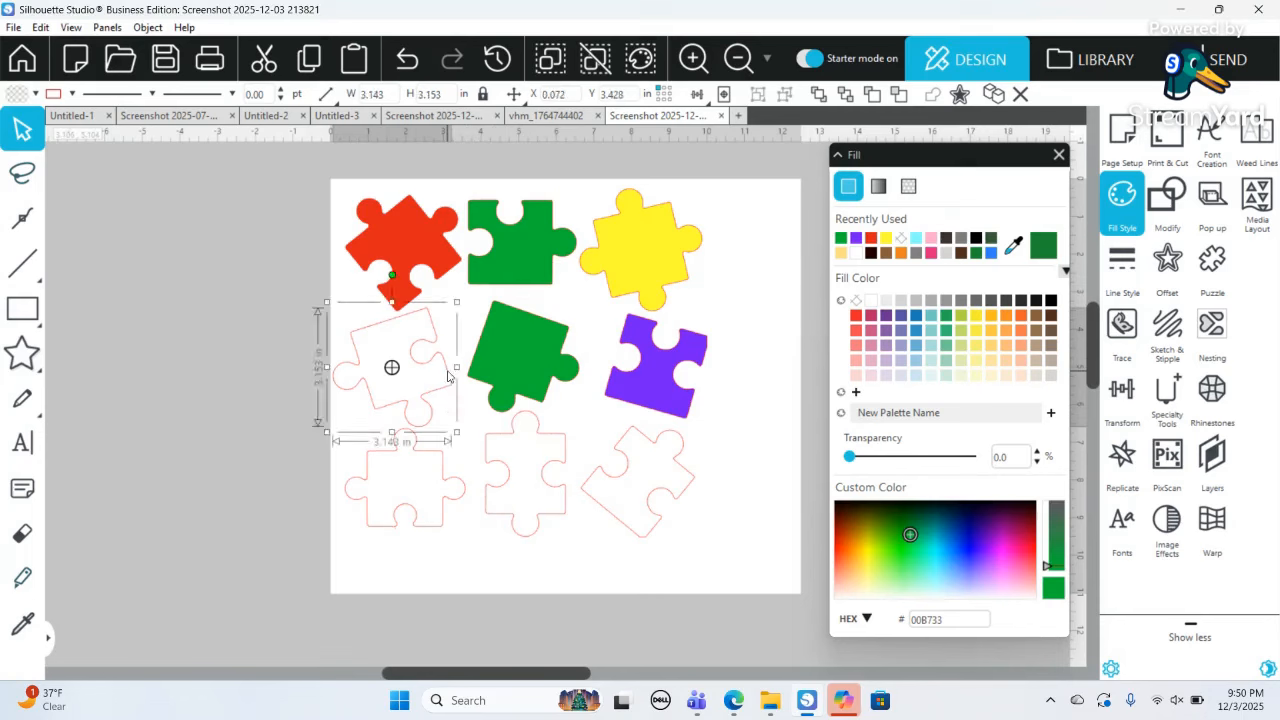
click(871, 238)
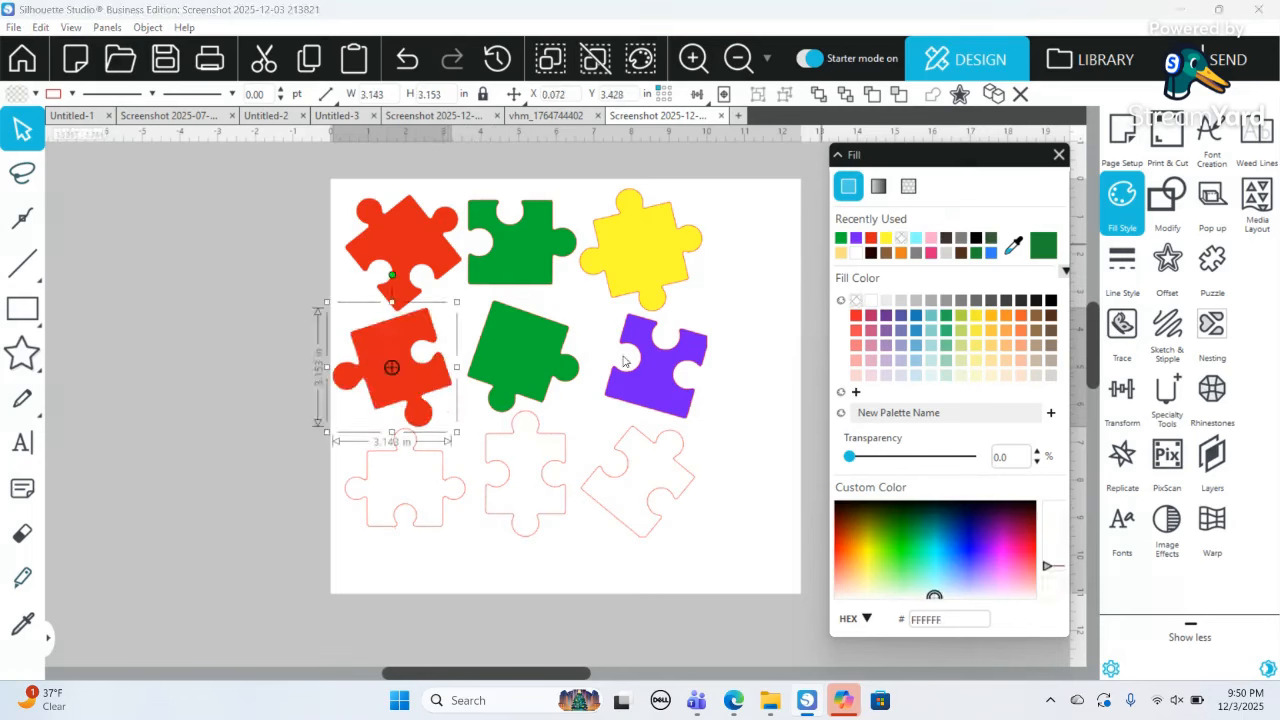
click(449, 483)
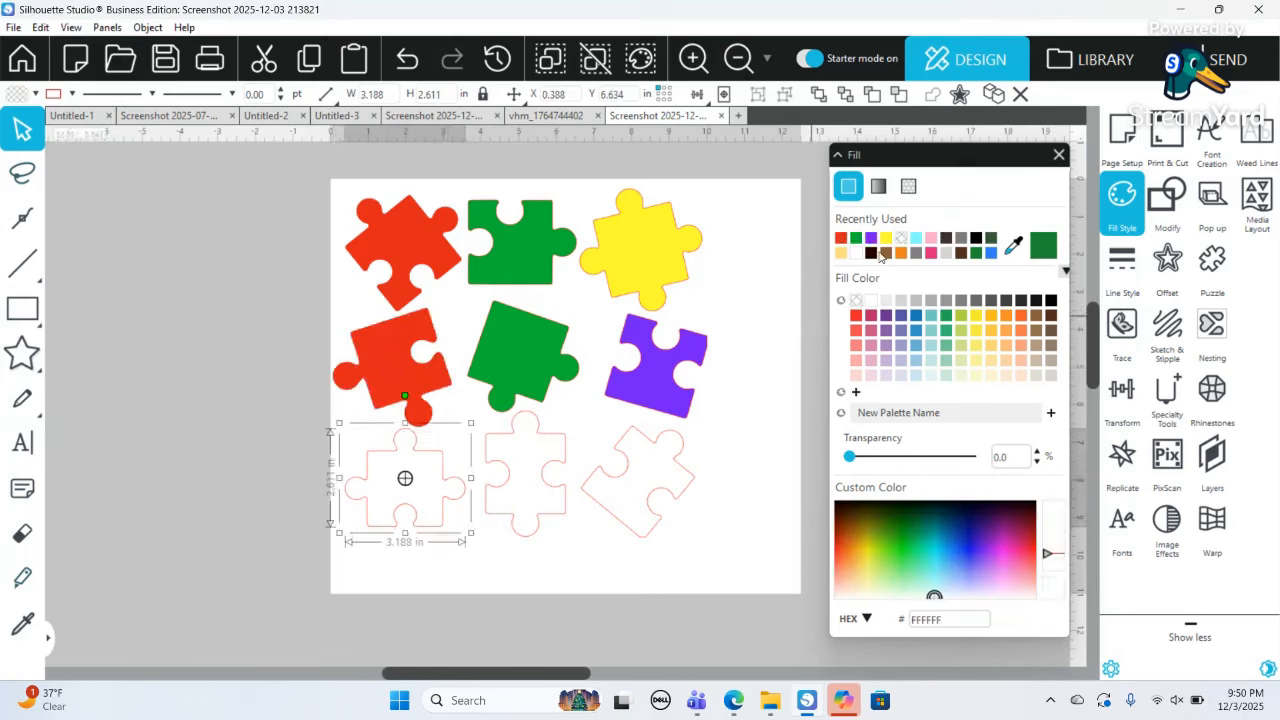
click(840, 237)
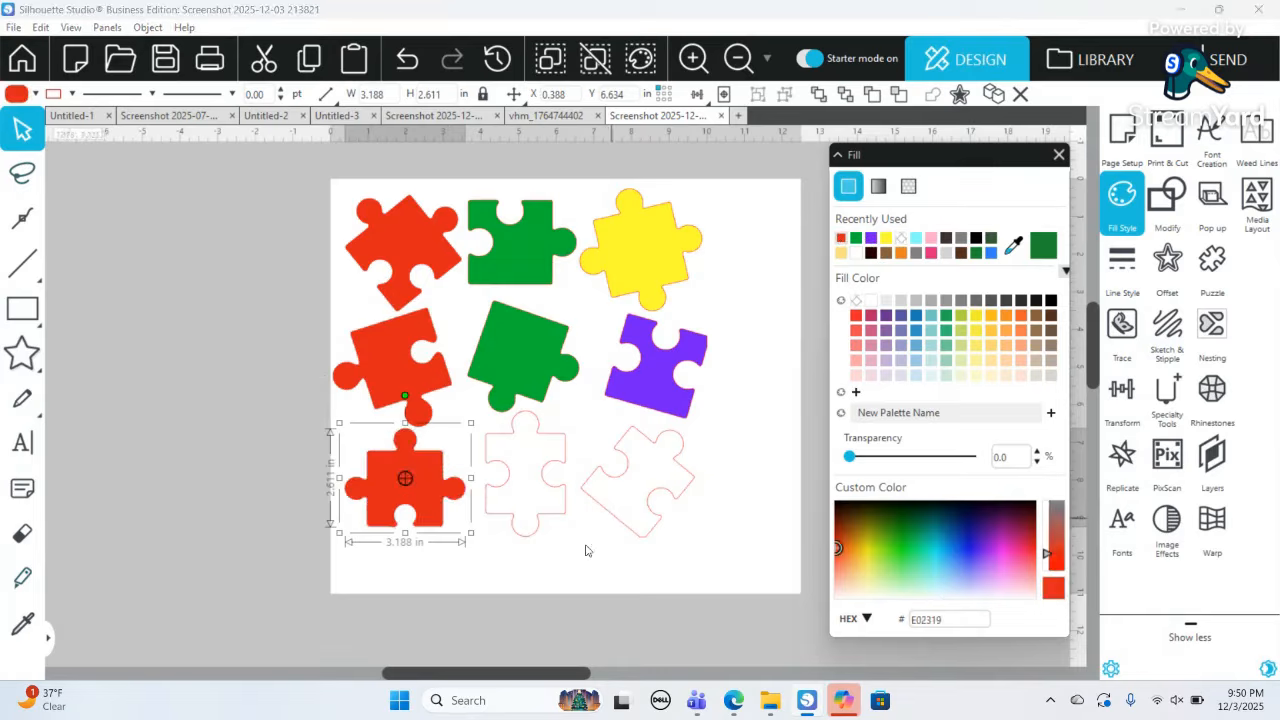
- Fill the bottom row's middle puzzle piece with yellow and its right piece with purple
click(561, 517)
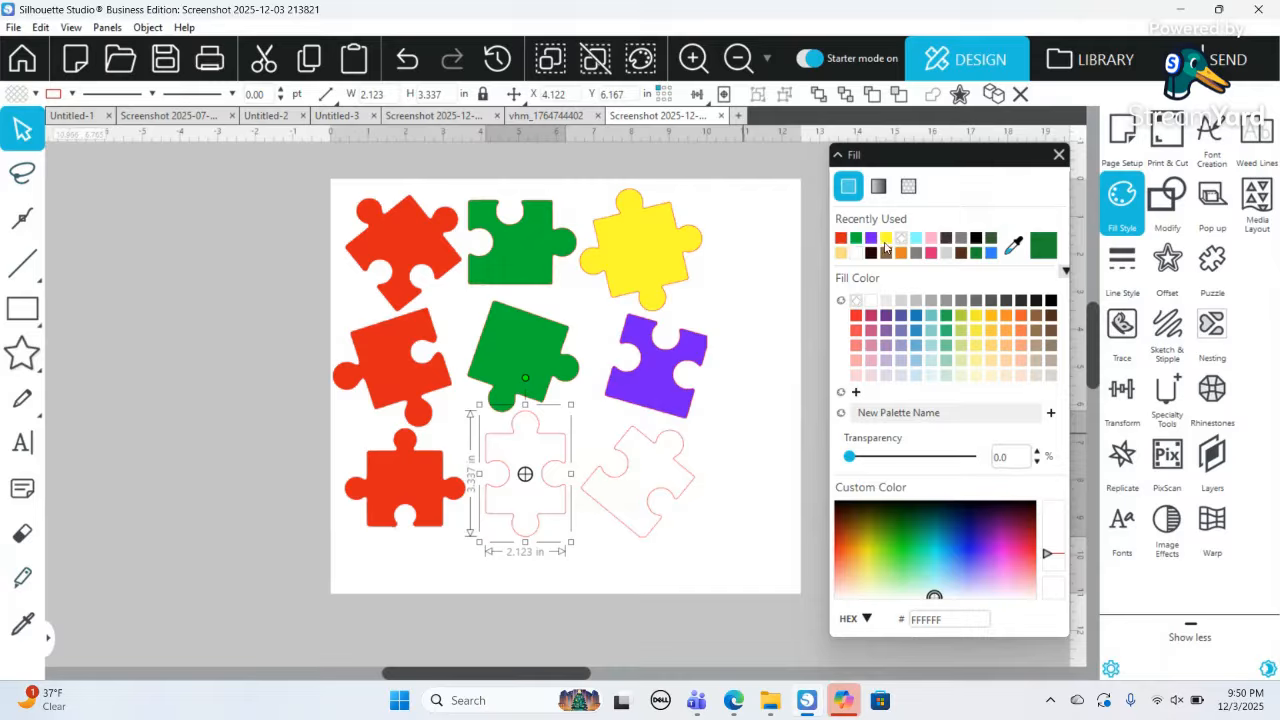
click(885, 242)
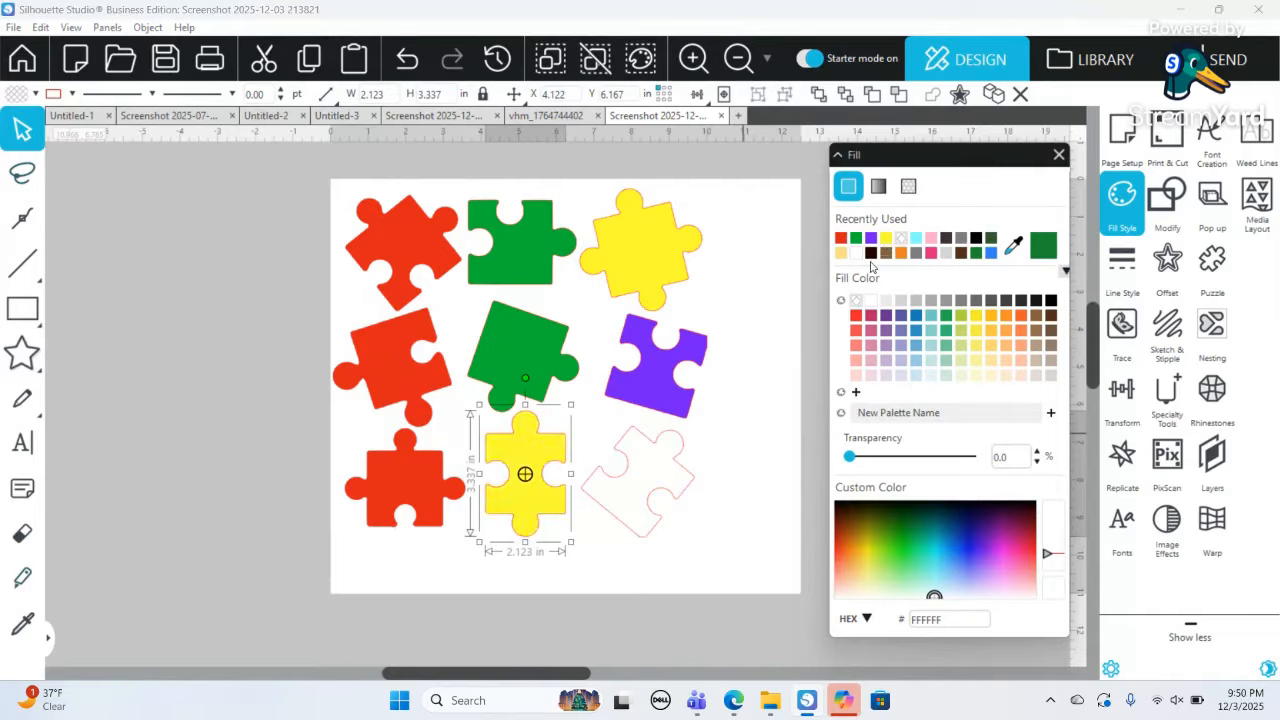
click(648, 535)
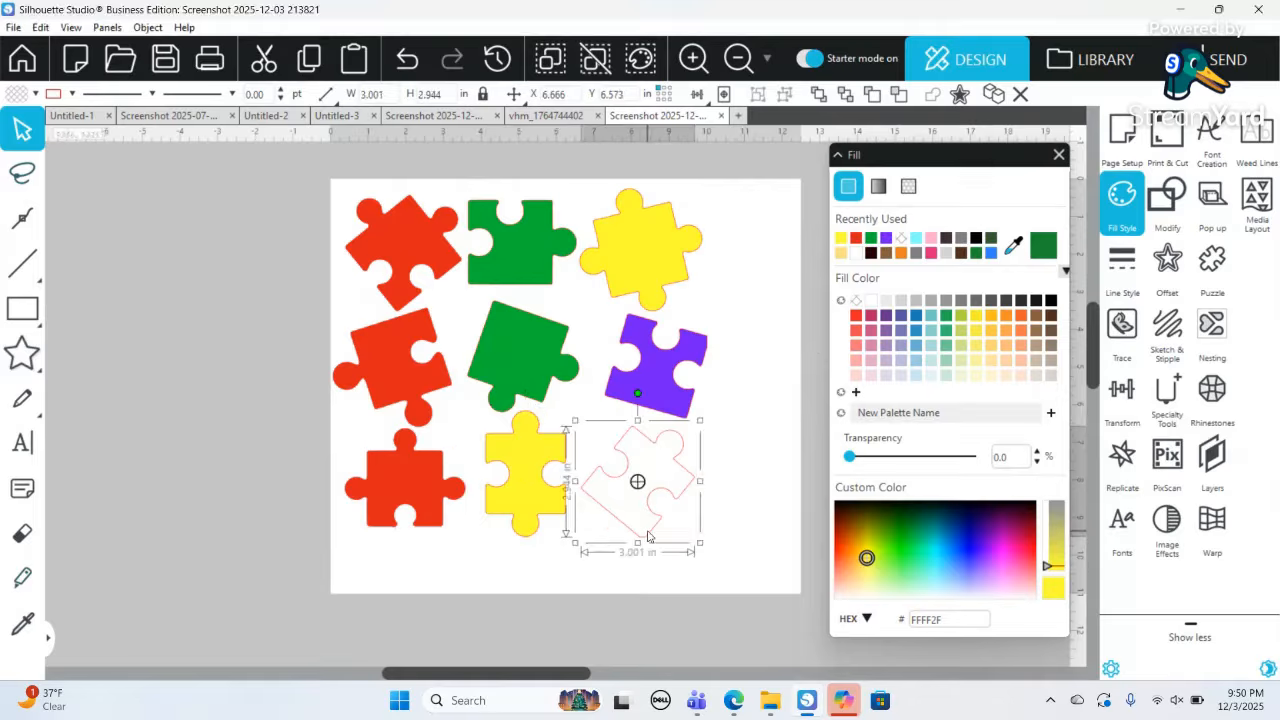
click(886, 238)
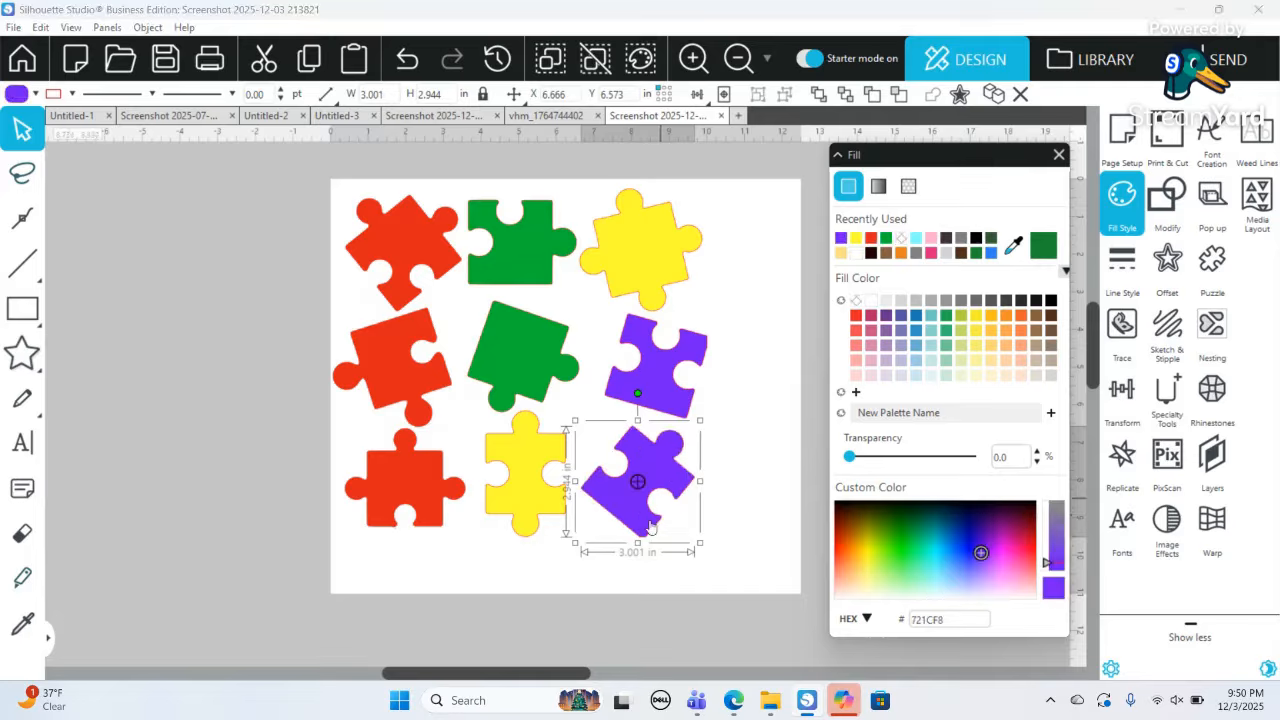
- Delete the bottom row's red puzzle piece and move the middle row's red piece slightly down into the free space
click(450, 500)
key(Delete)
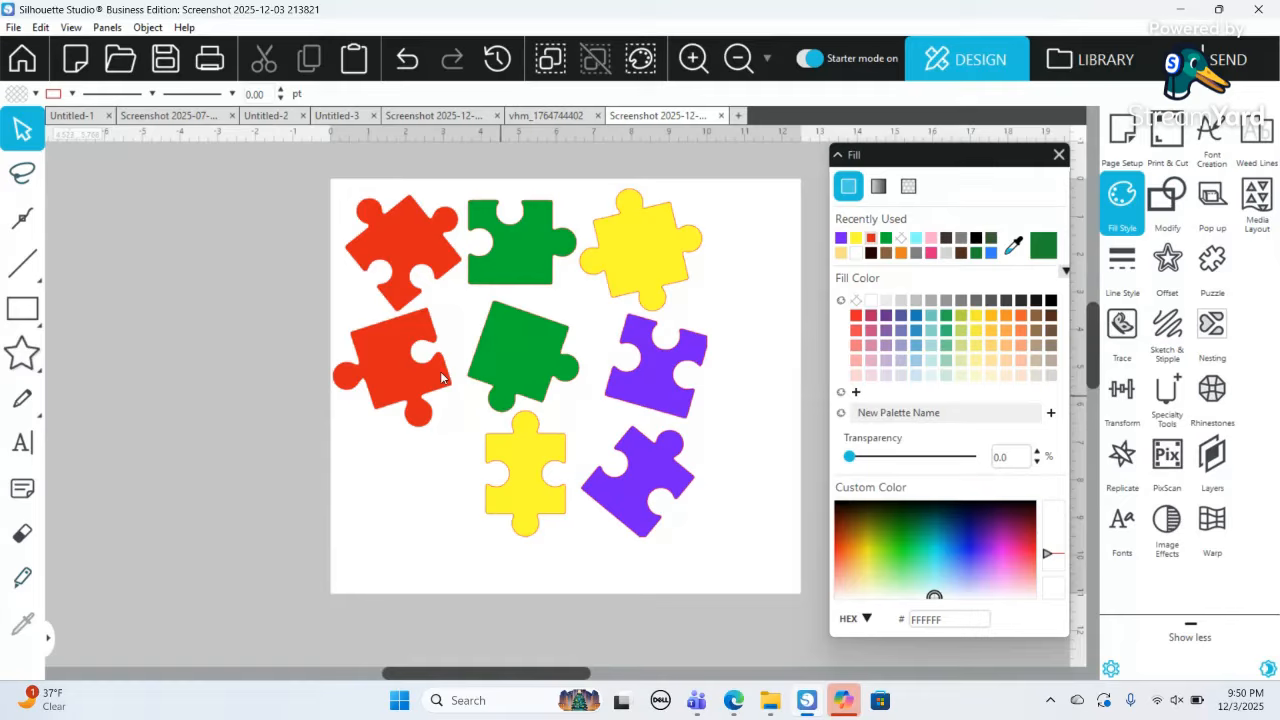
drag(433, 379, 445, 423)
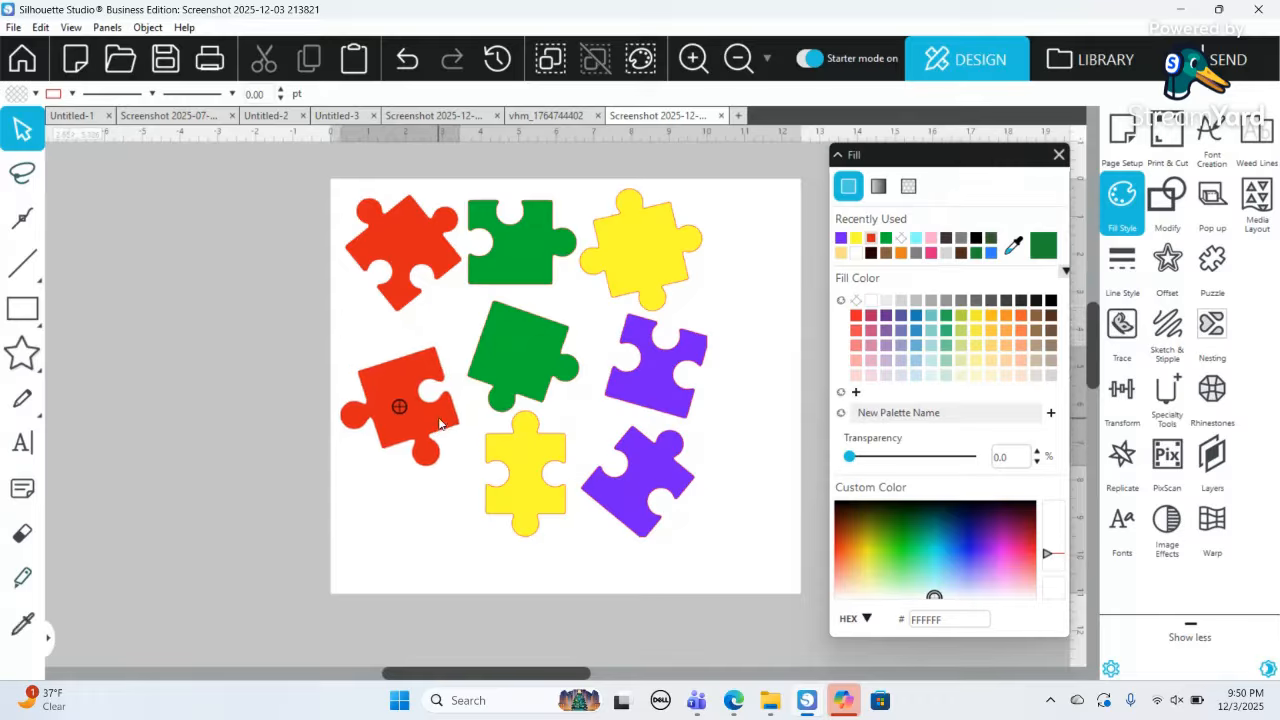
- Draw a circle about 0.45 in across between the two red puzzle pieces, fill it with purple and deselect it
click(33, 218)
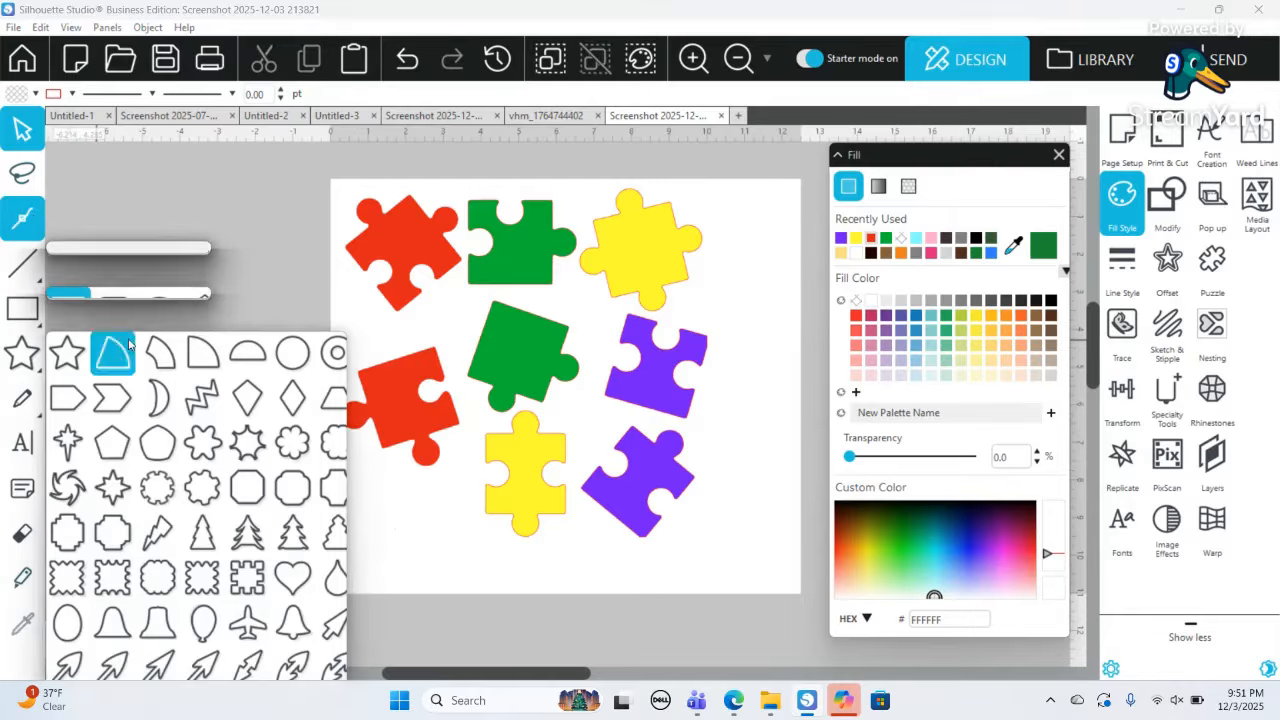
click(290, 355)
drag(383, 341, 388, 353)
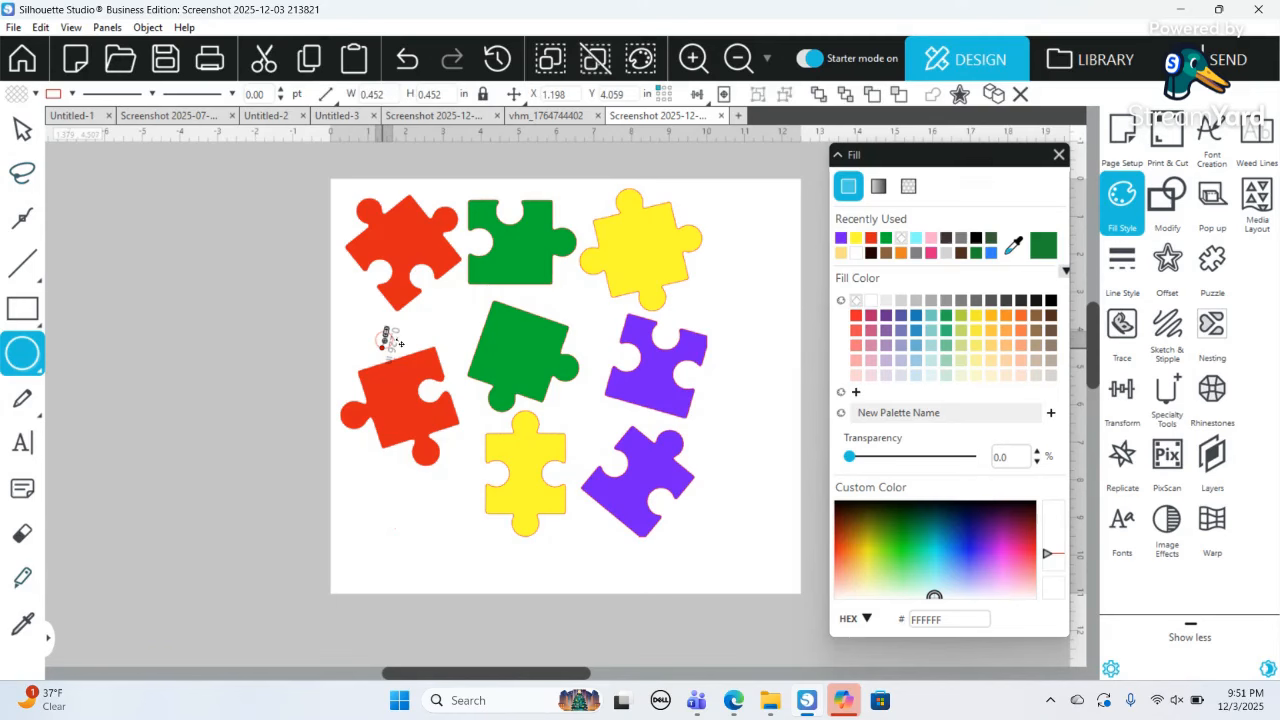
click(981, 552)
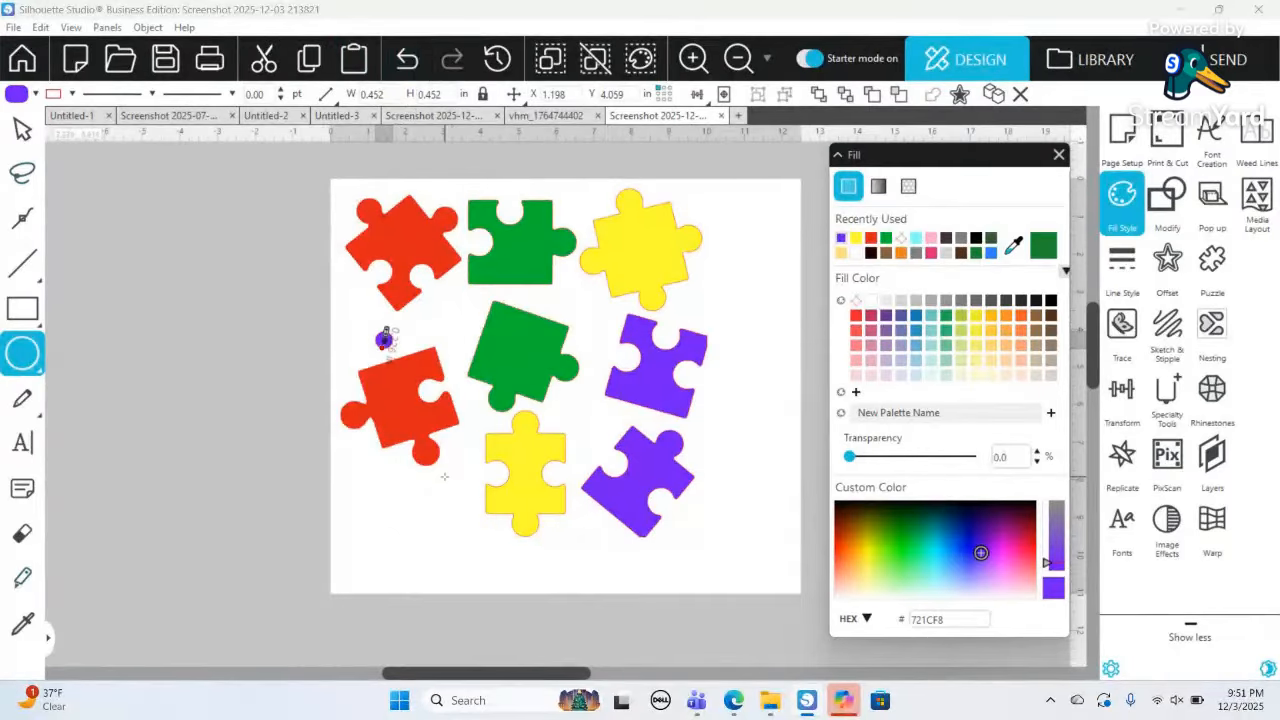
click(22, 130)
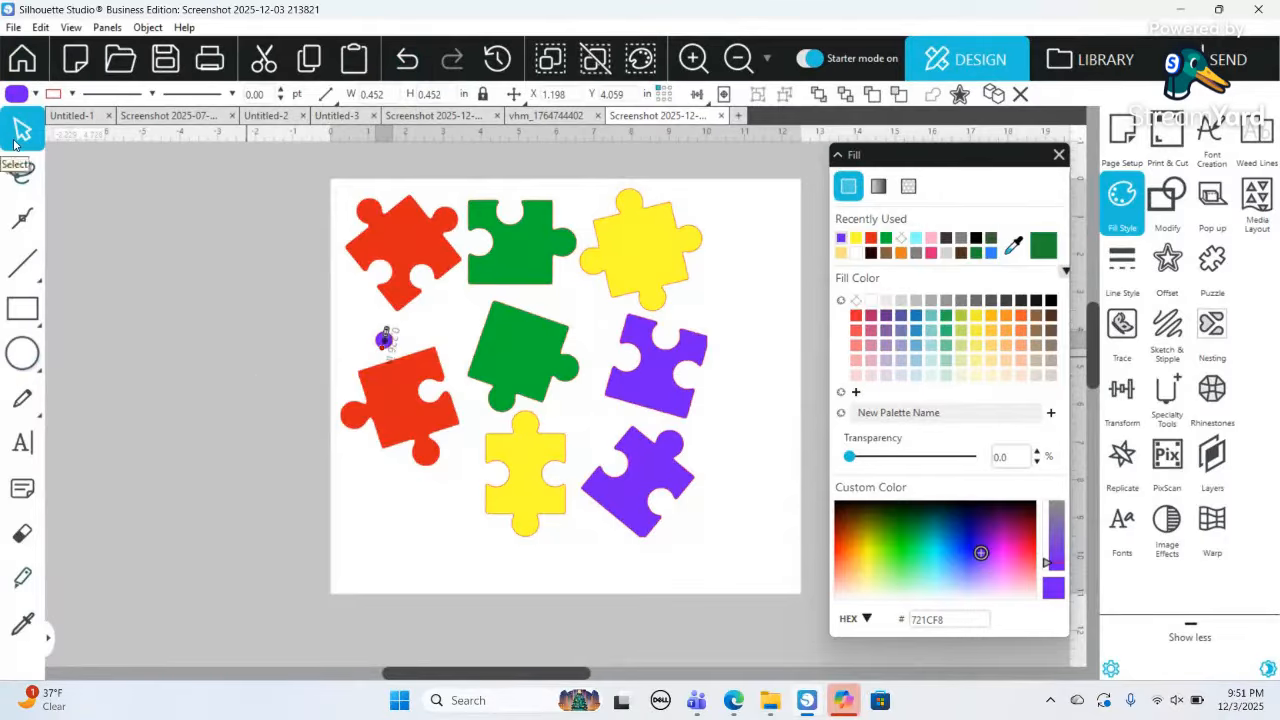
click(151, 227)
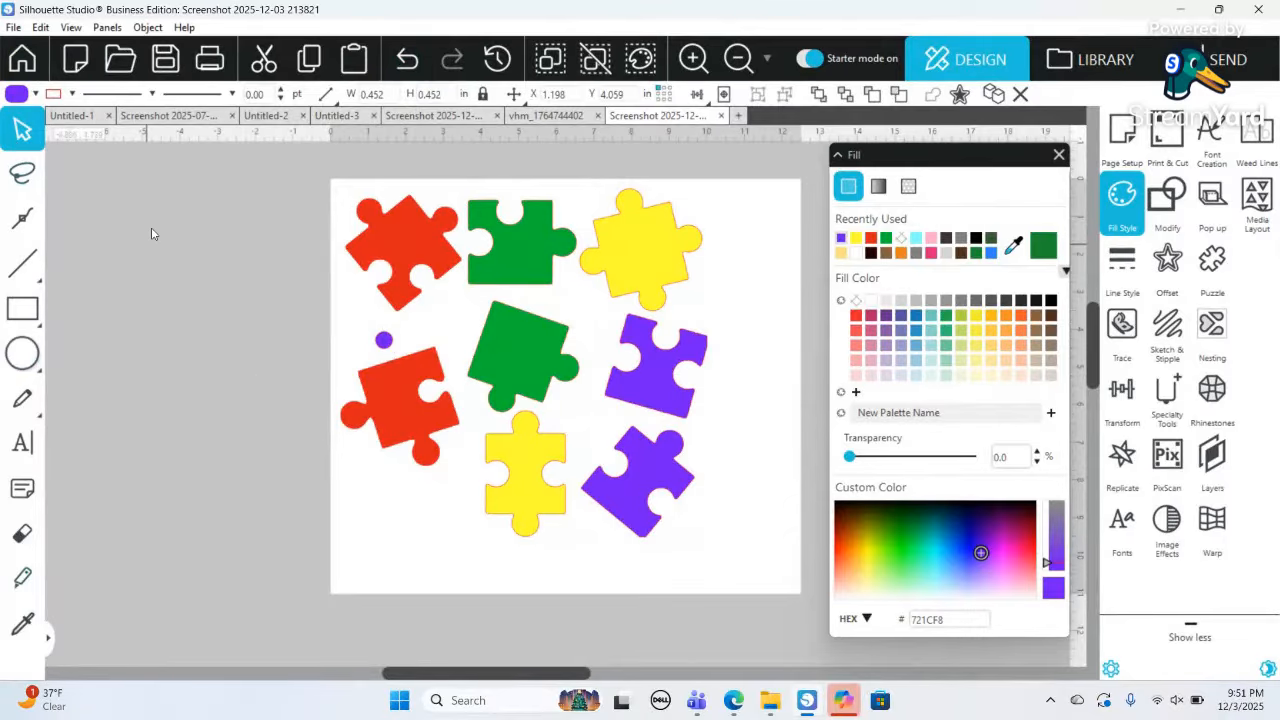
click(603, 426)
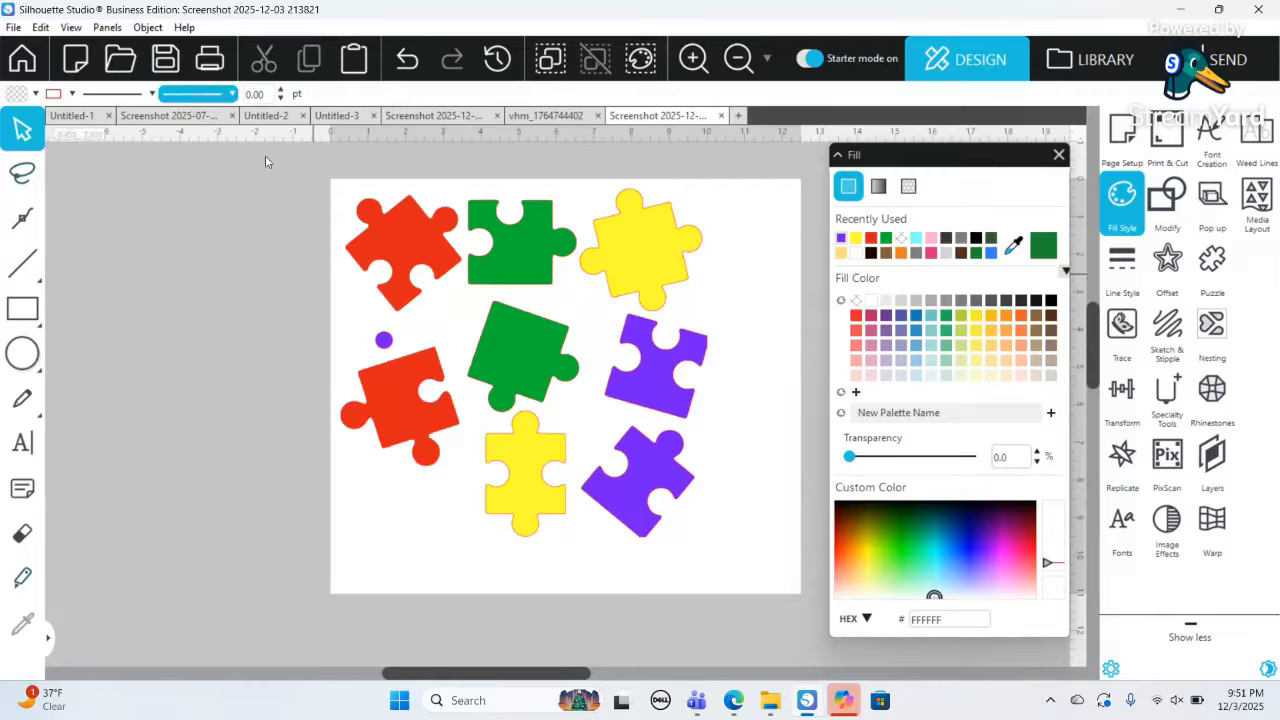
- Make the outline color of all the puzzle pieces and the small circle transparent, then deselect them
drag(285, 158, 758, 655)
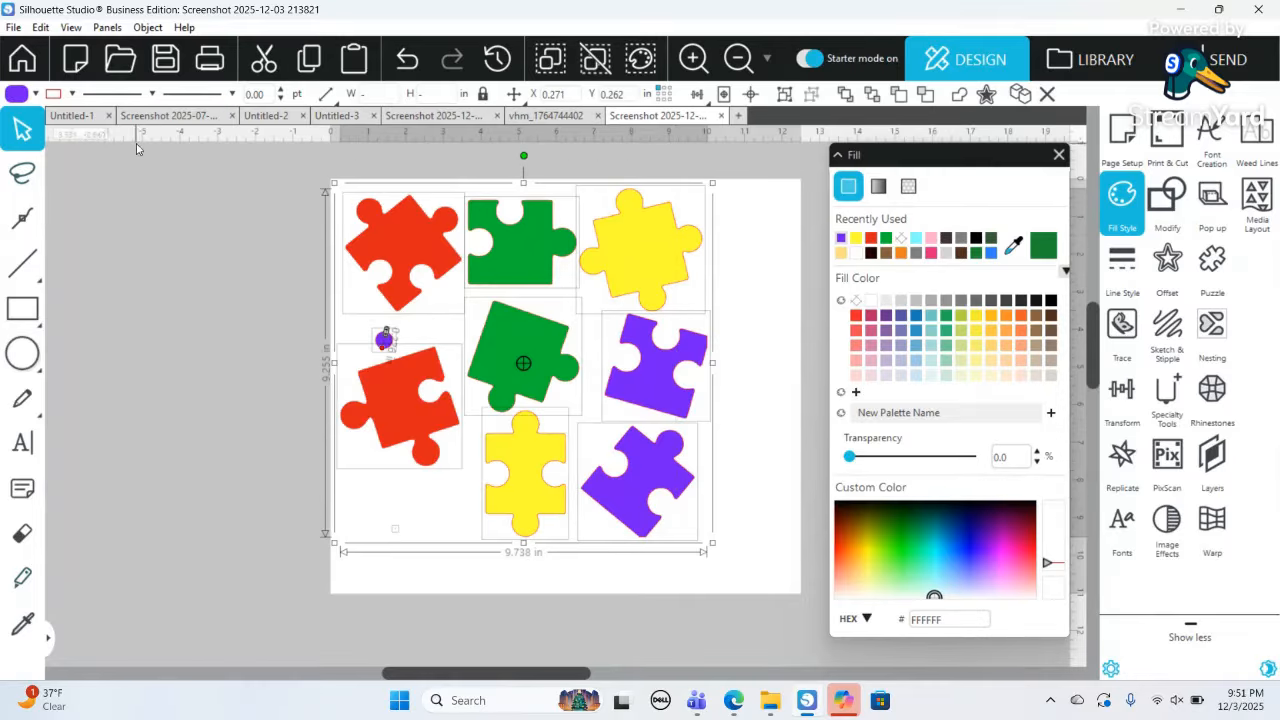
click(73, 94)
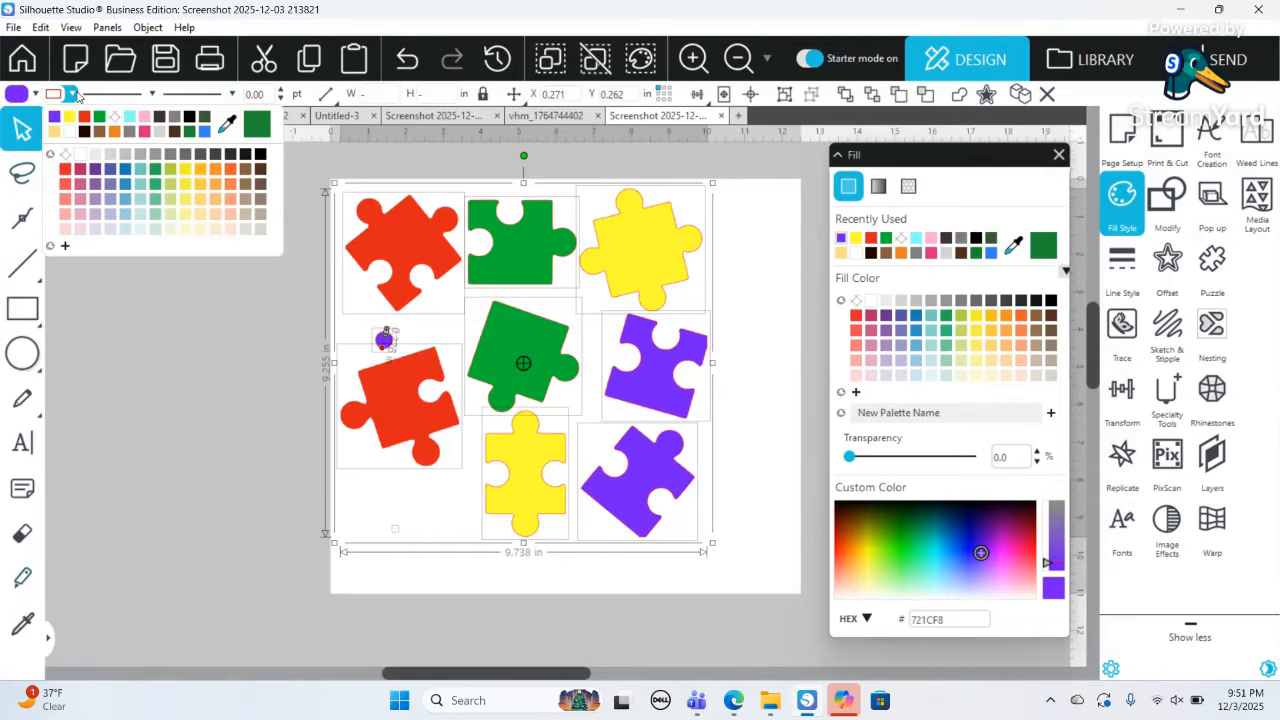
click(115, 117)
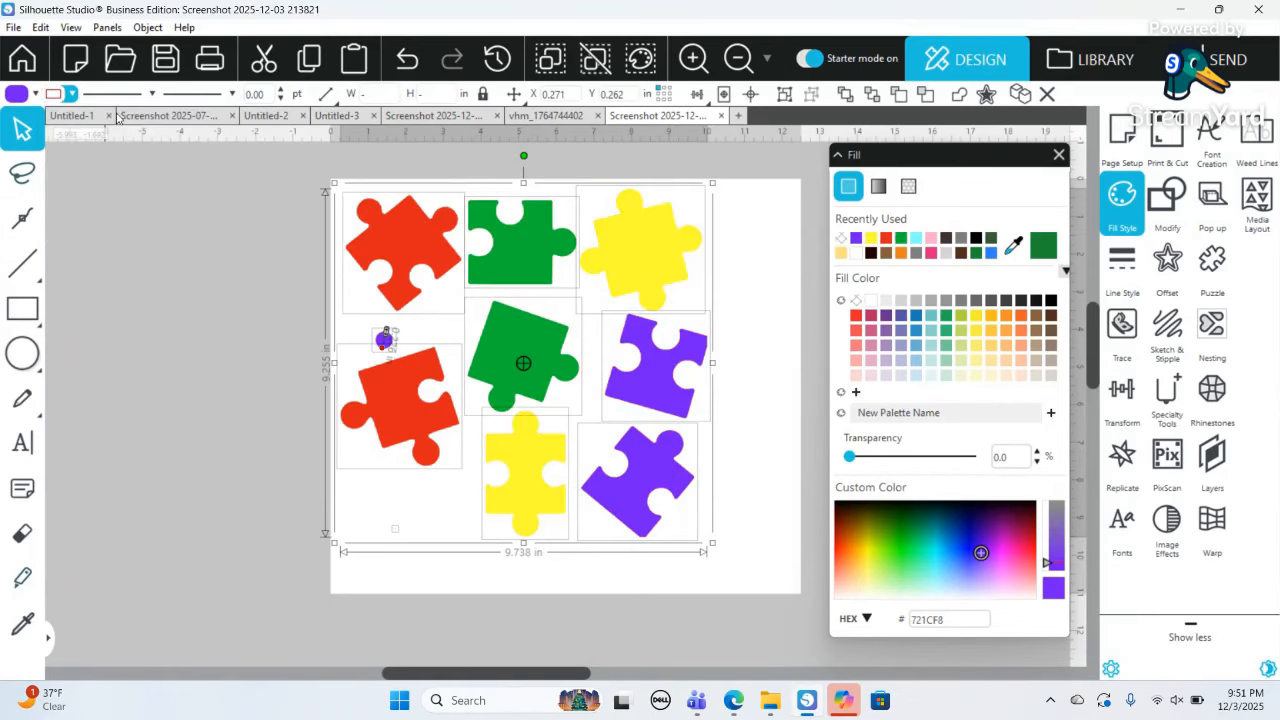
click(296, 295)
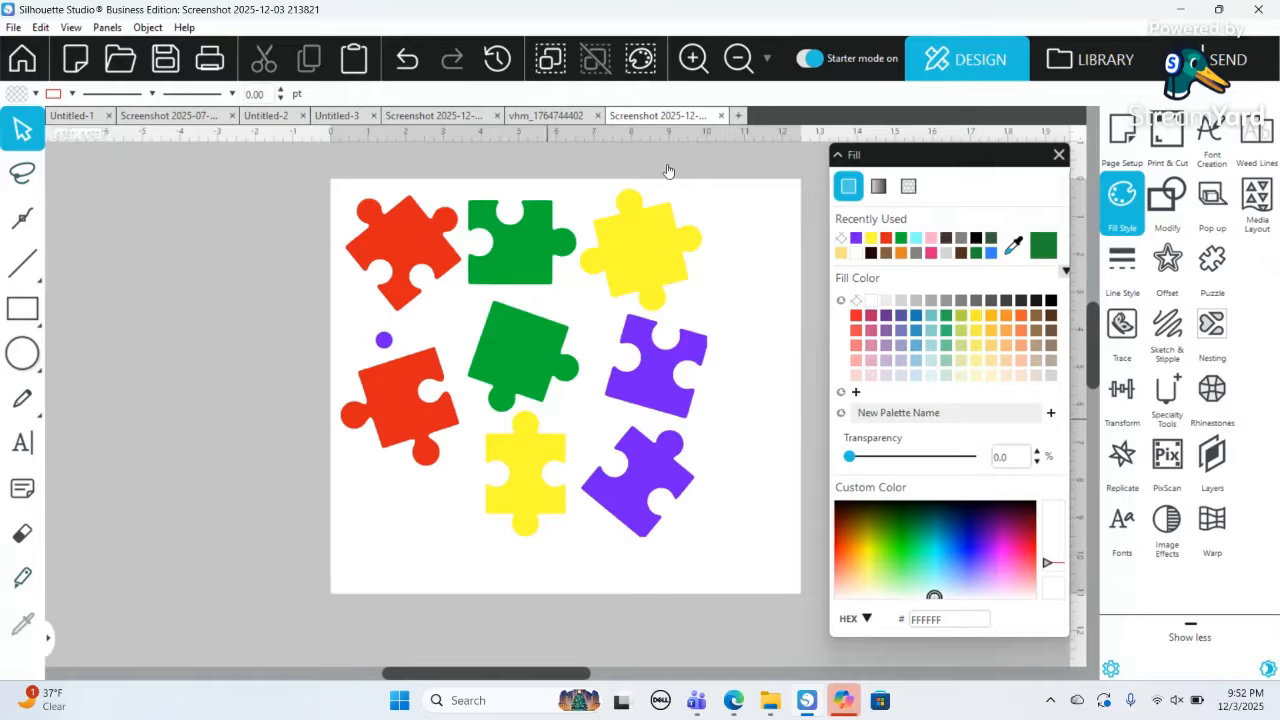
- Delete the small purple circle between the two red puzzle pieces
click(385, 341)
key(Delete)
click(15, 27)
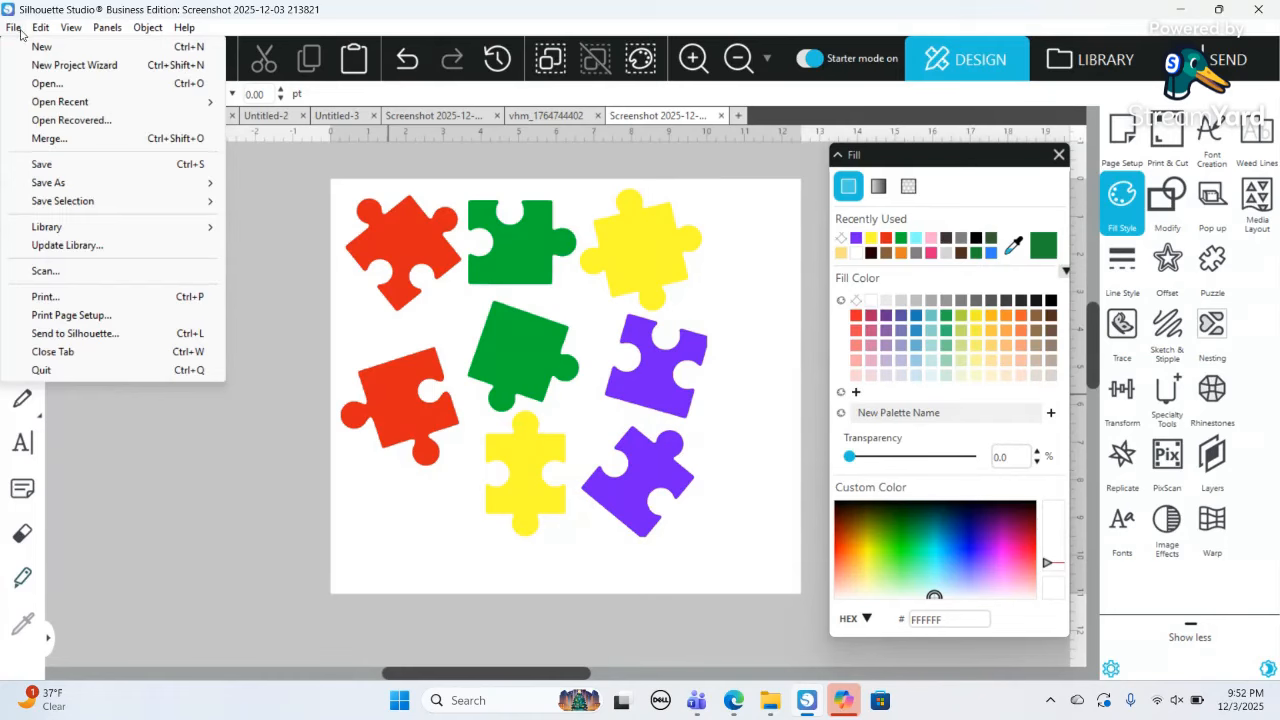
click(305, 275)
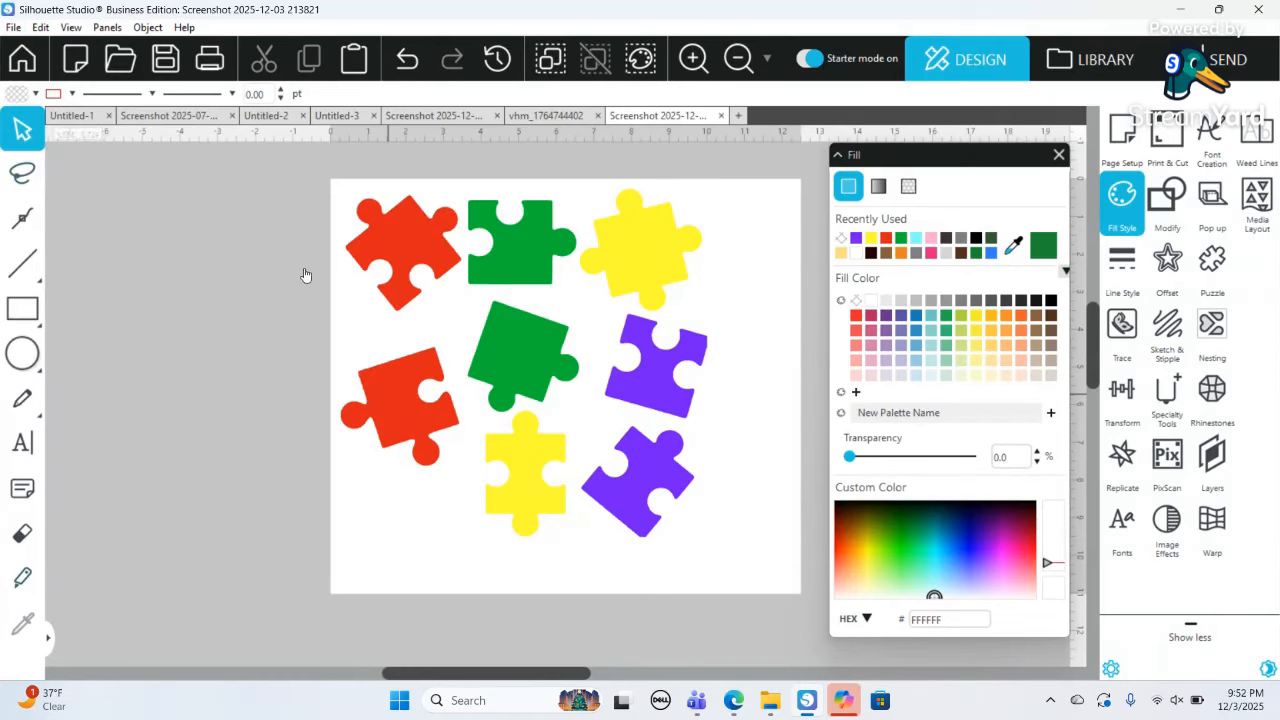
- Spread the top row's three puzzle pieces out to the right and rotate its red and yellow pieces upright
drag(674, 251, 706, 251)
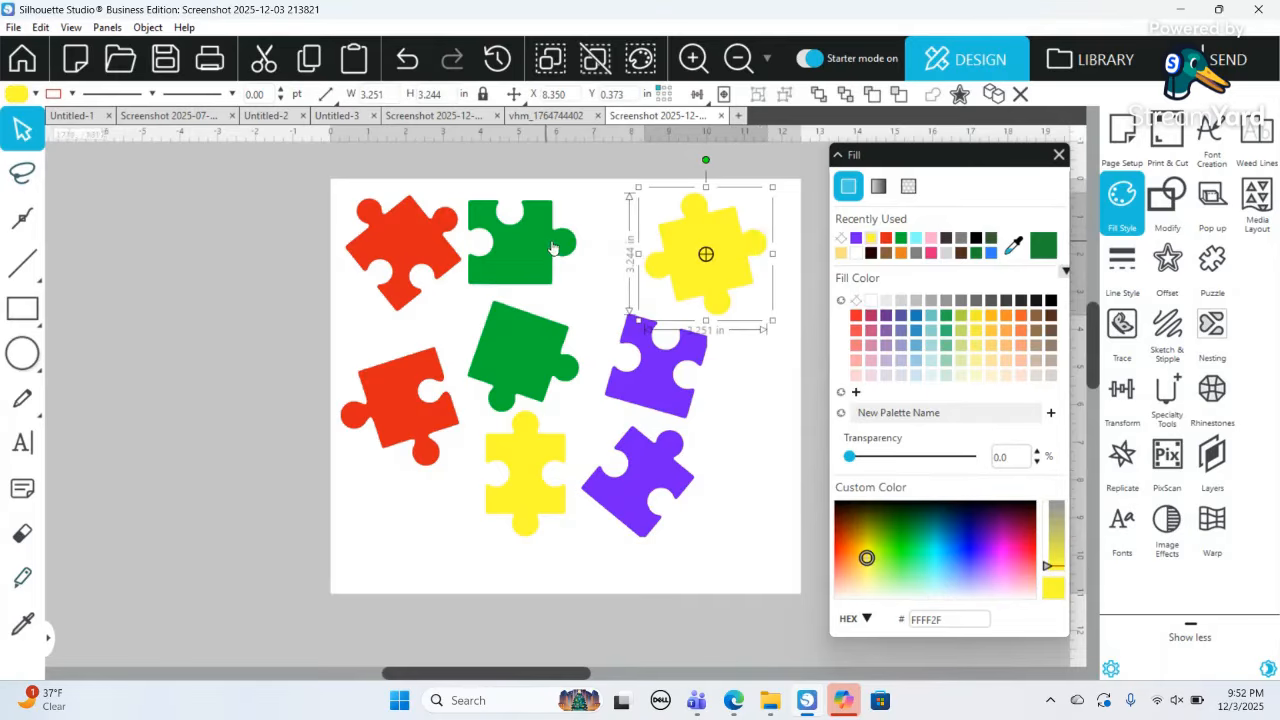
drag(520, 243, 570, 246)
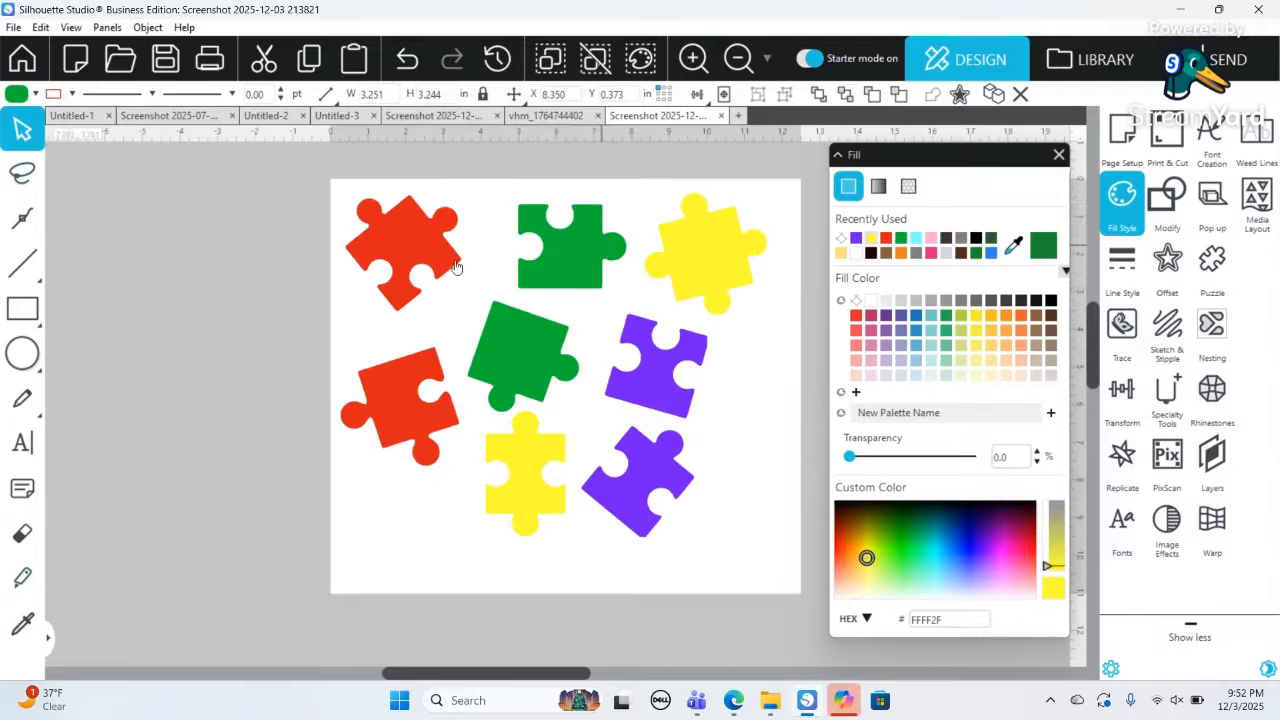
click(452, 258)
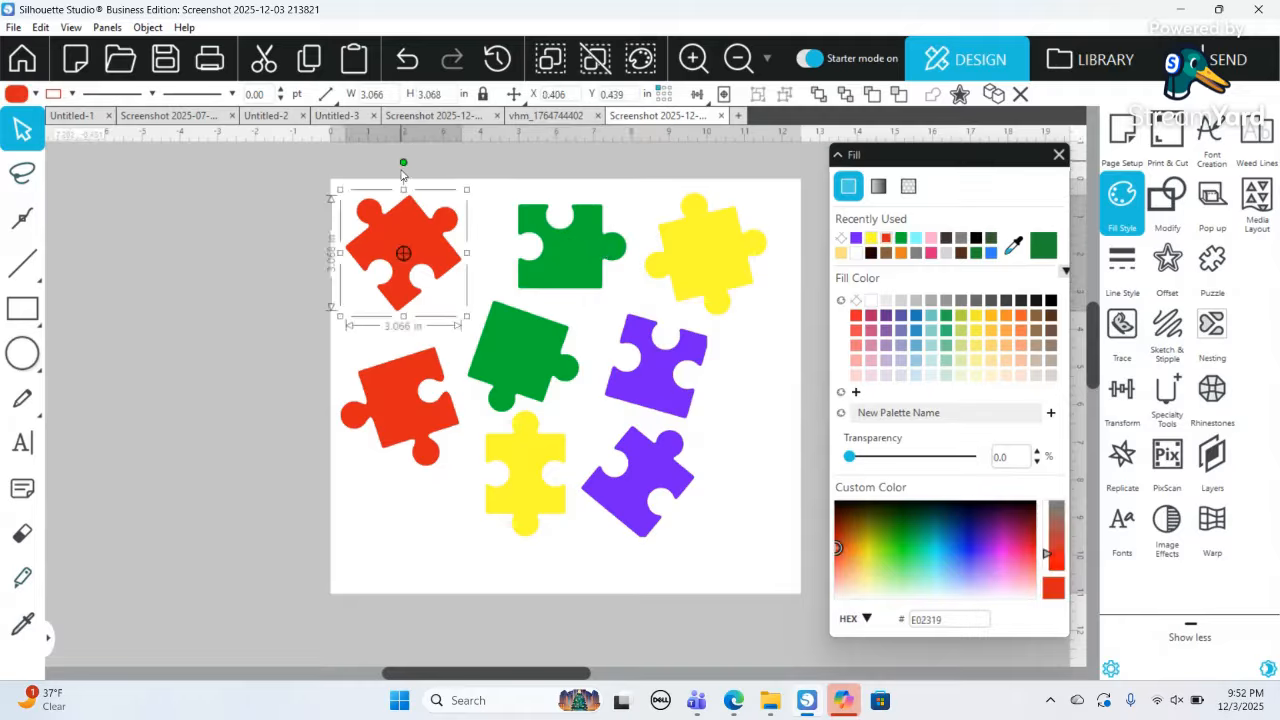
drag(403, 164, 452, 200)
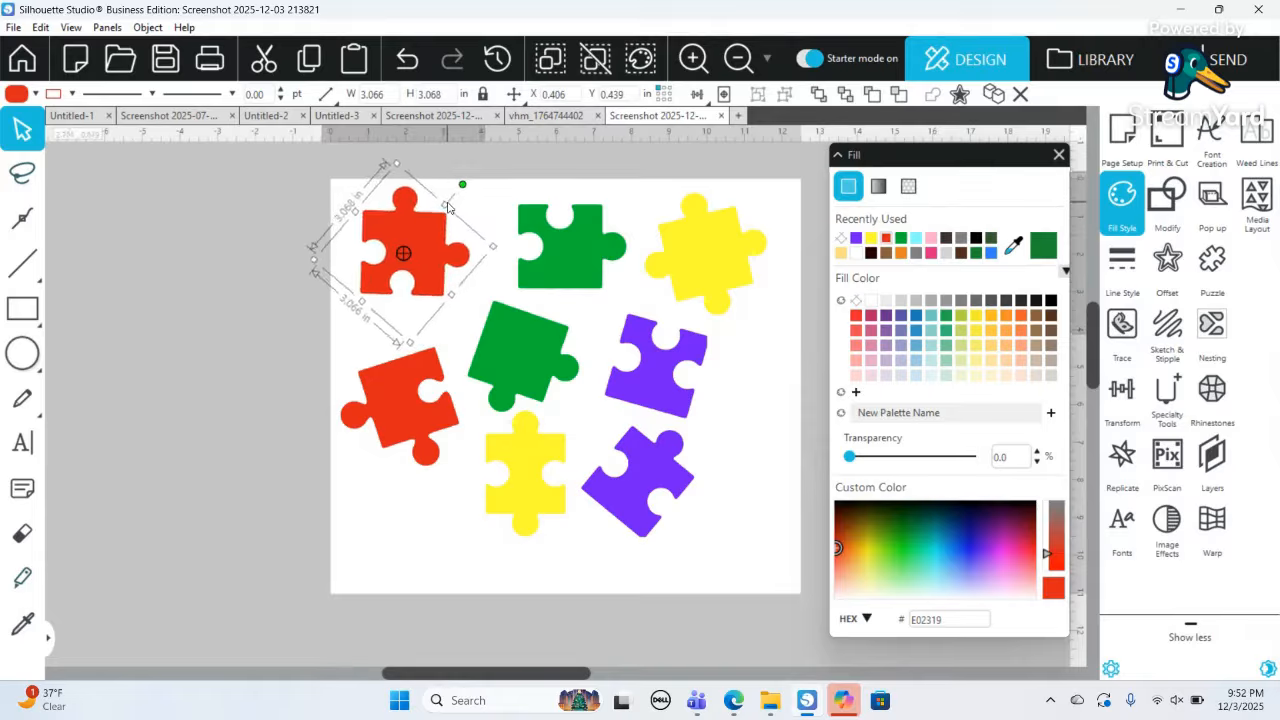
drag(431, 262, 441, 261)
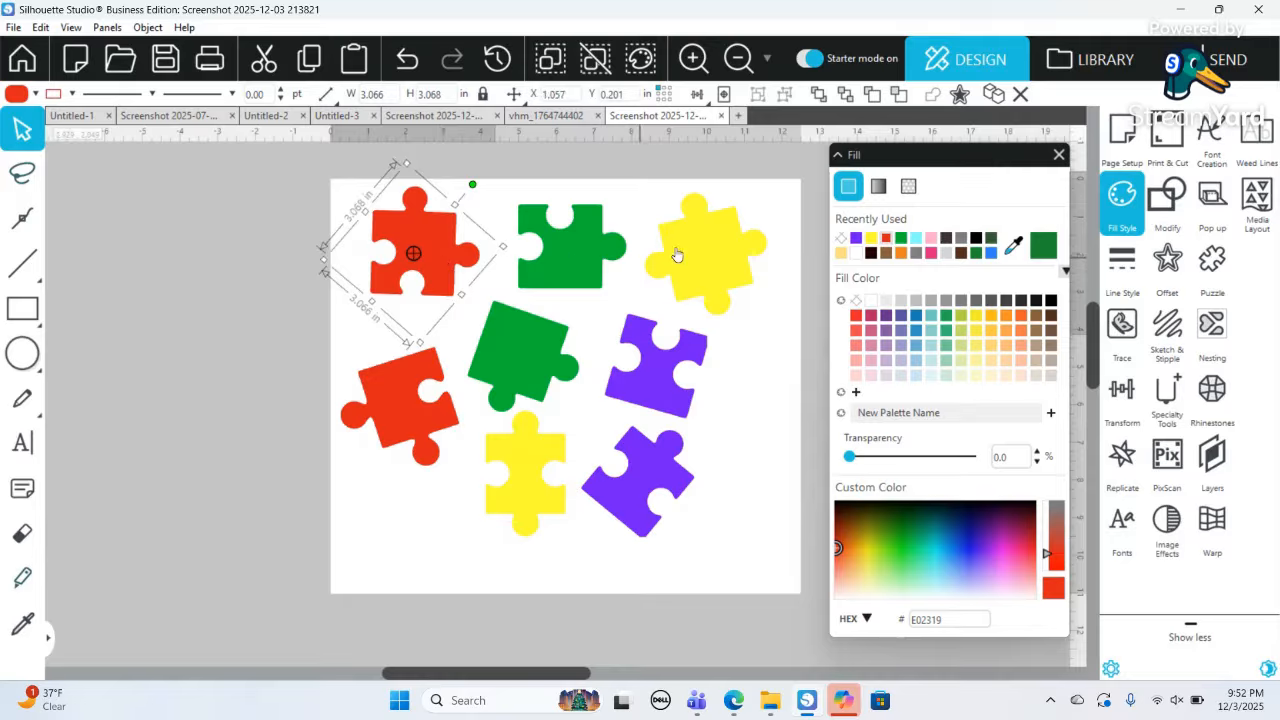
click(714, 228)
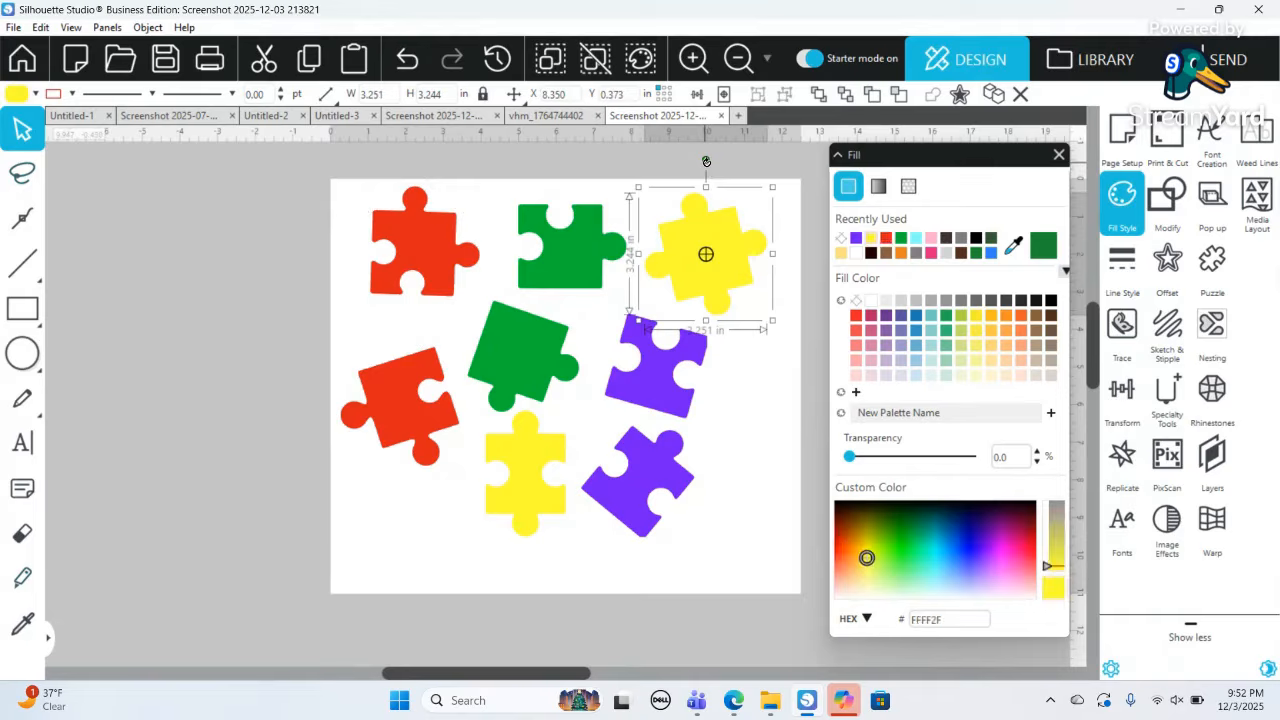
drag(706, 161, 732, 166)
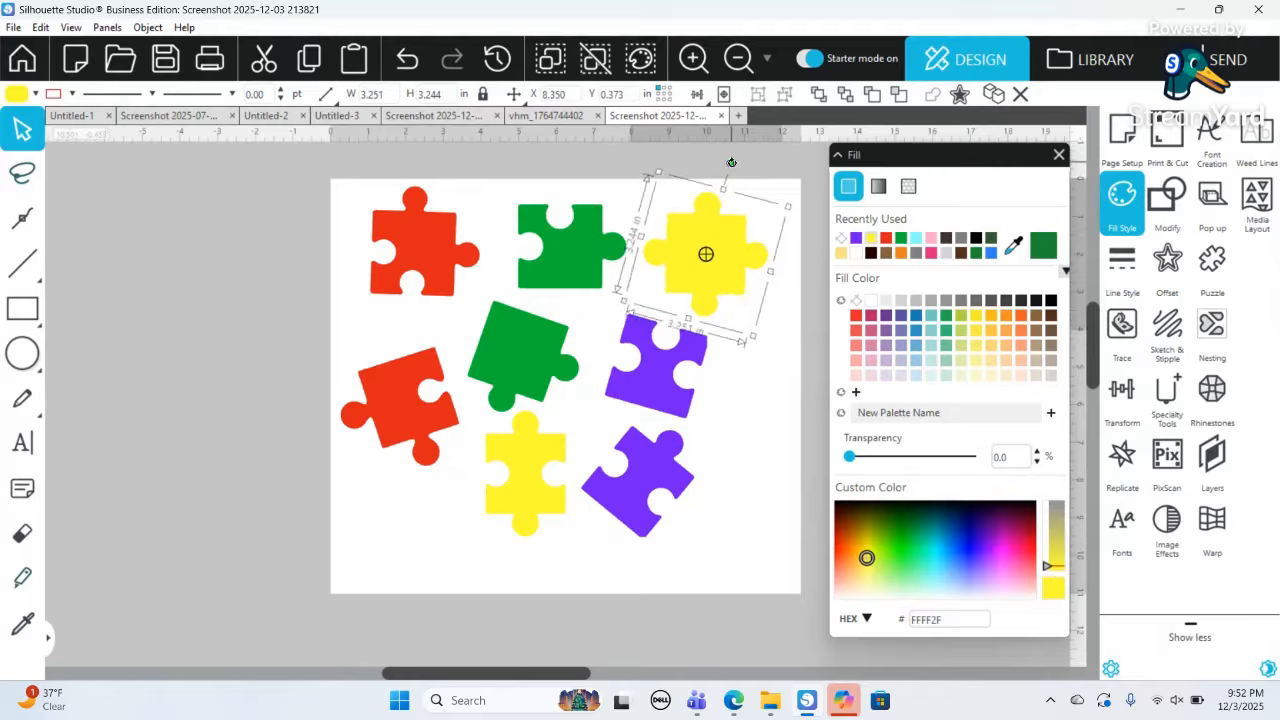
- Rotate the middle row's purple puzzle piece upright and move it slightly down, clear of the yellow piece above
click(665, 372)
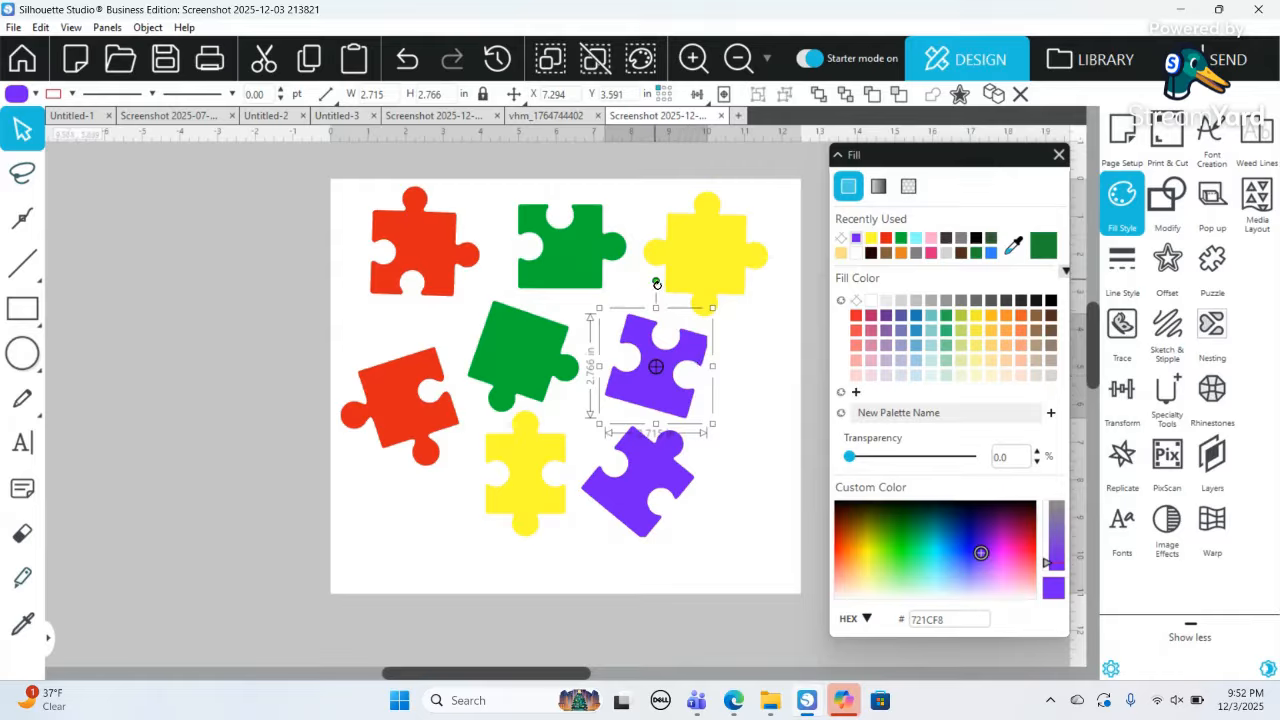
drag(656, 282, 636, 291)
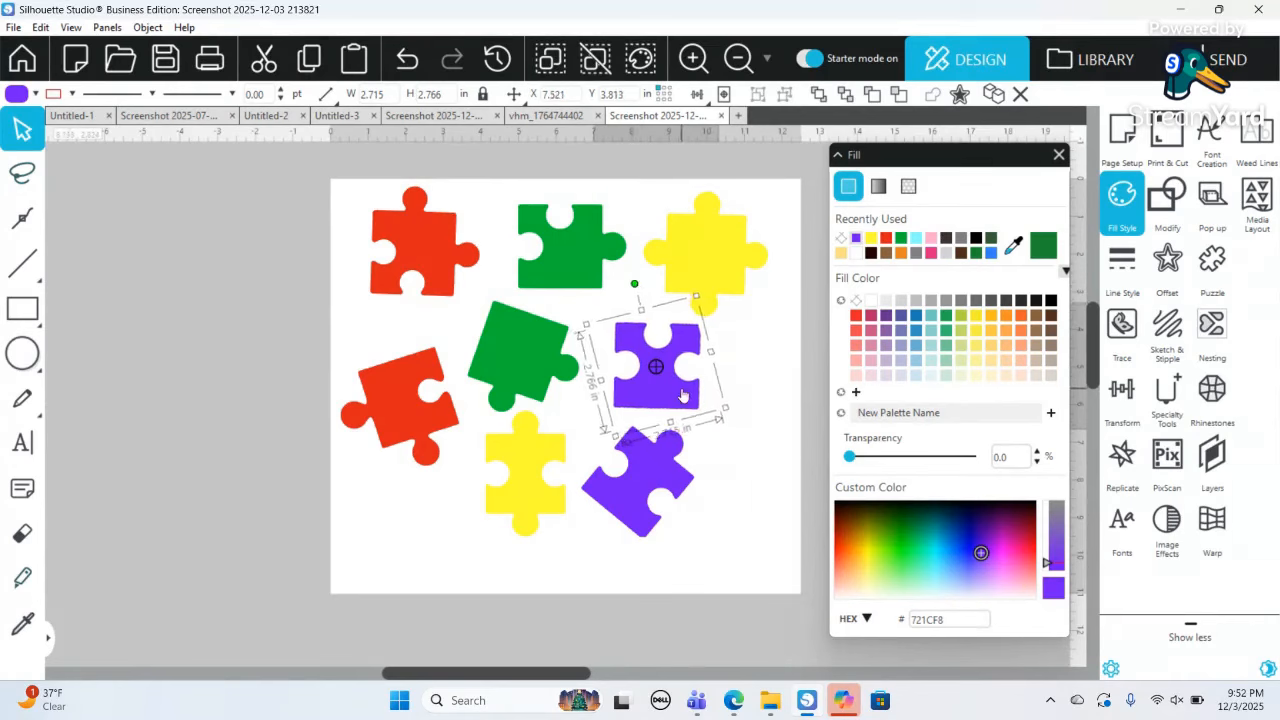
drag(682, 394, 725, 410)
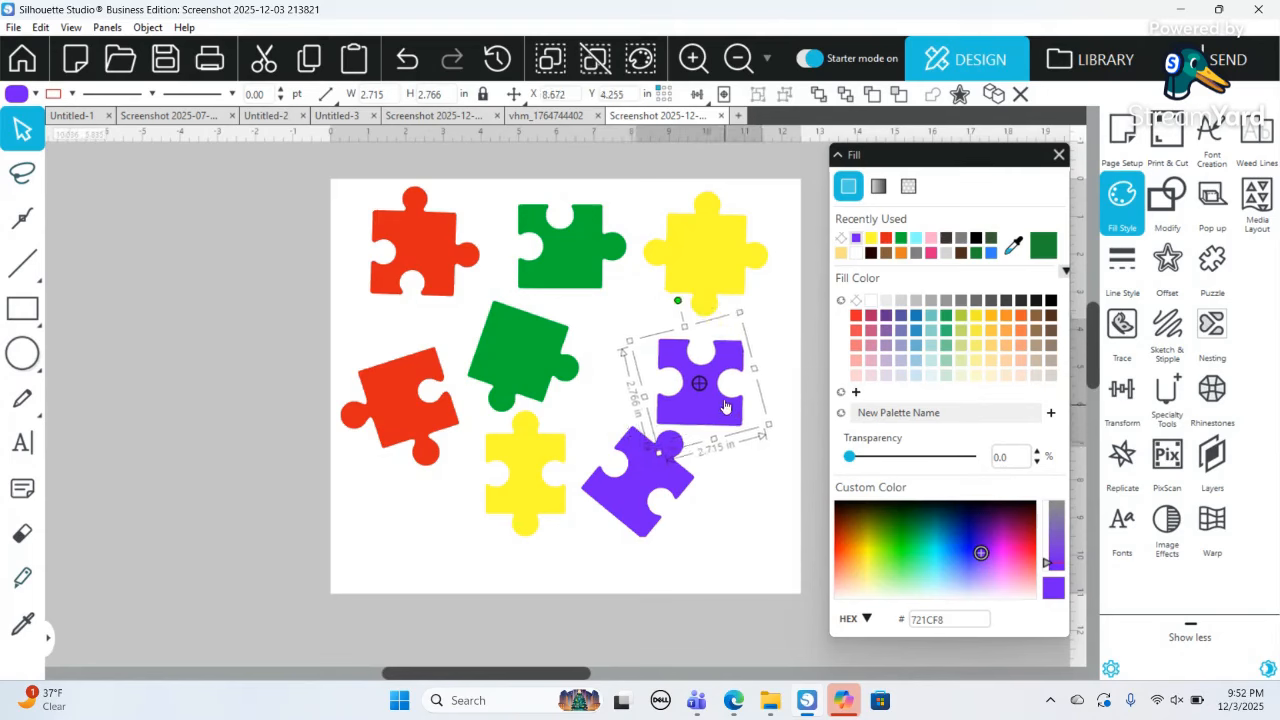
drag(702, 398, 646, 398)
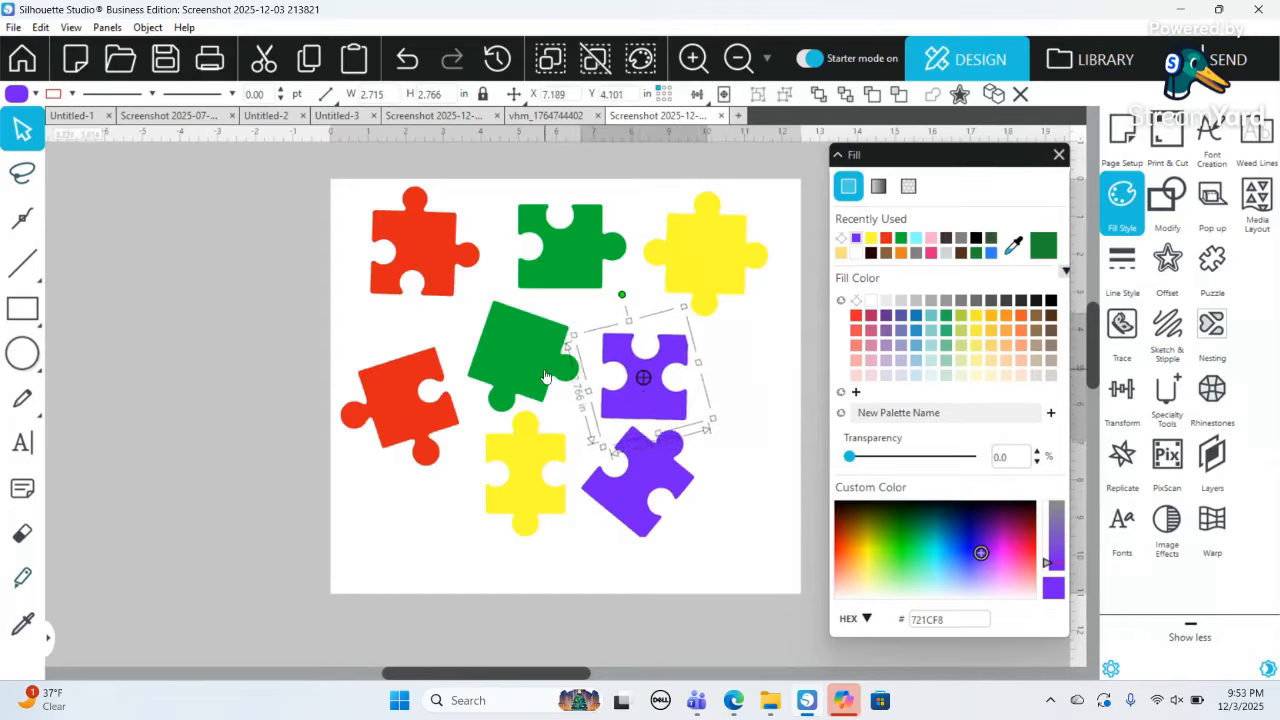
- Move the bottom row's yellow piece down and left, and rotate its purple piece upright and lower it
click(527, 492)
drag(527, 497, 486, 545)
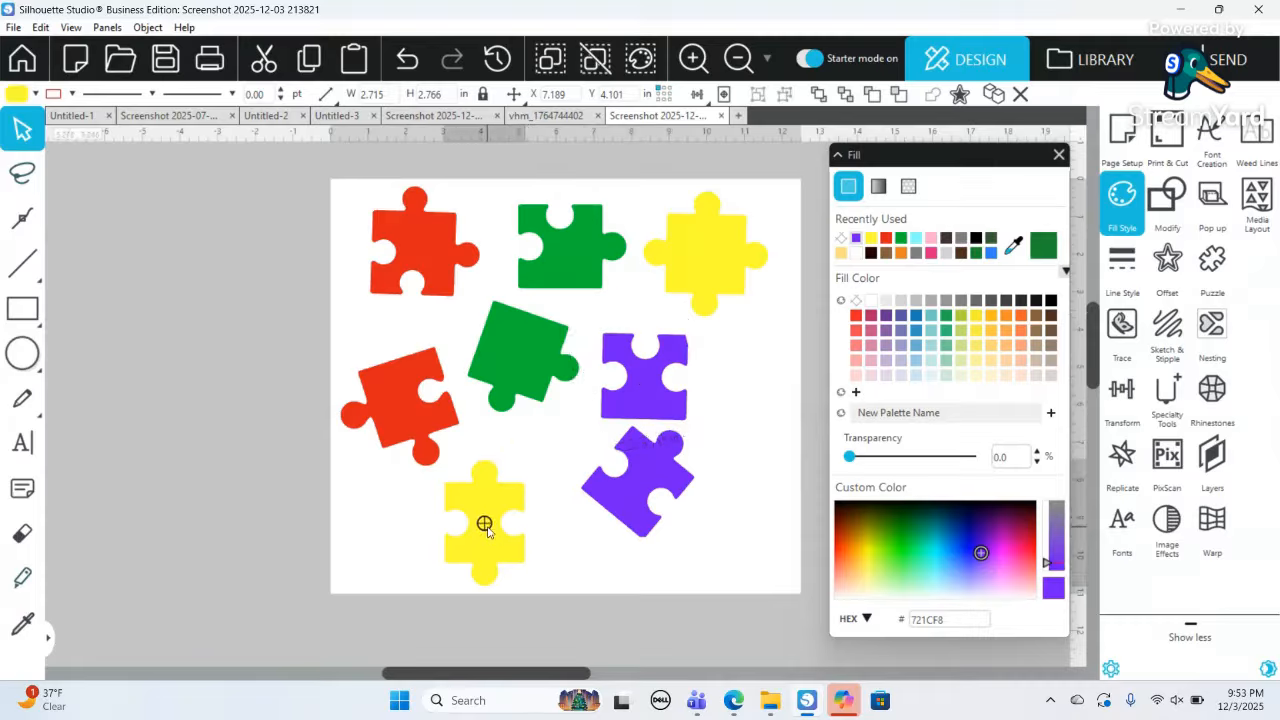
click(560, 470)
click(618, 490)
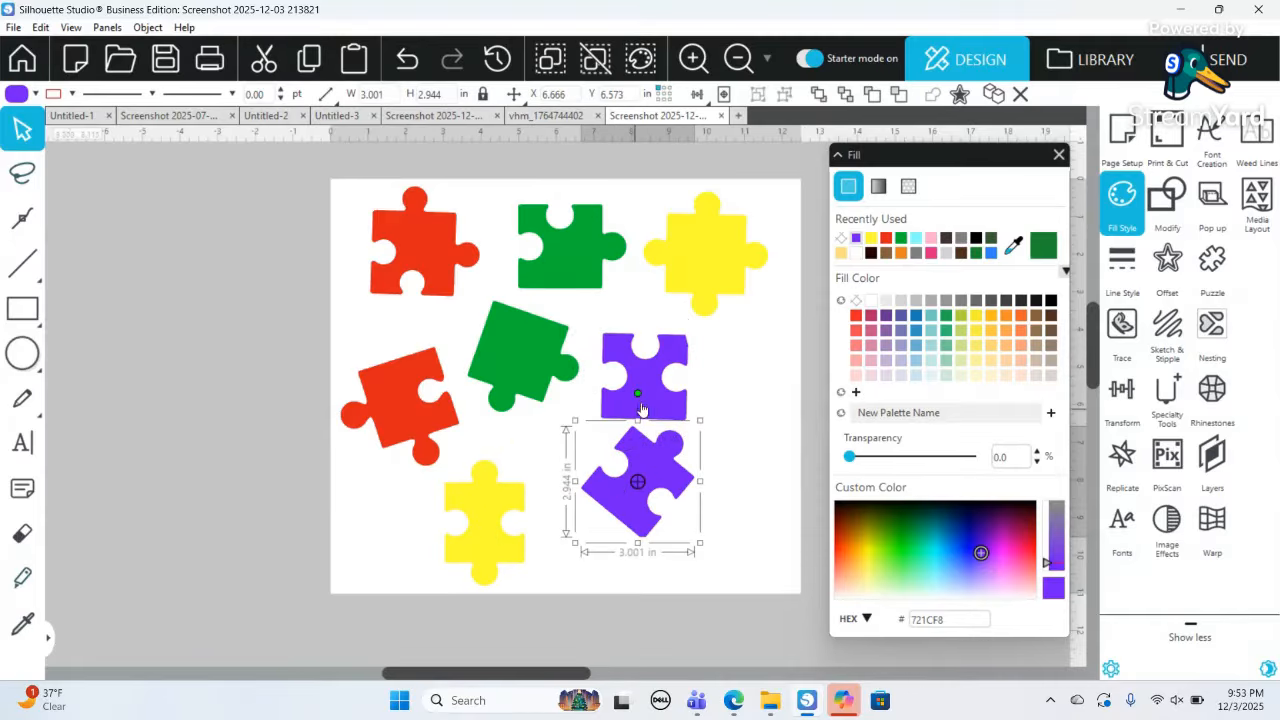
drag(630, 399, 600, 434)
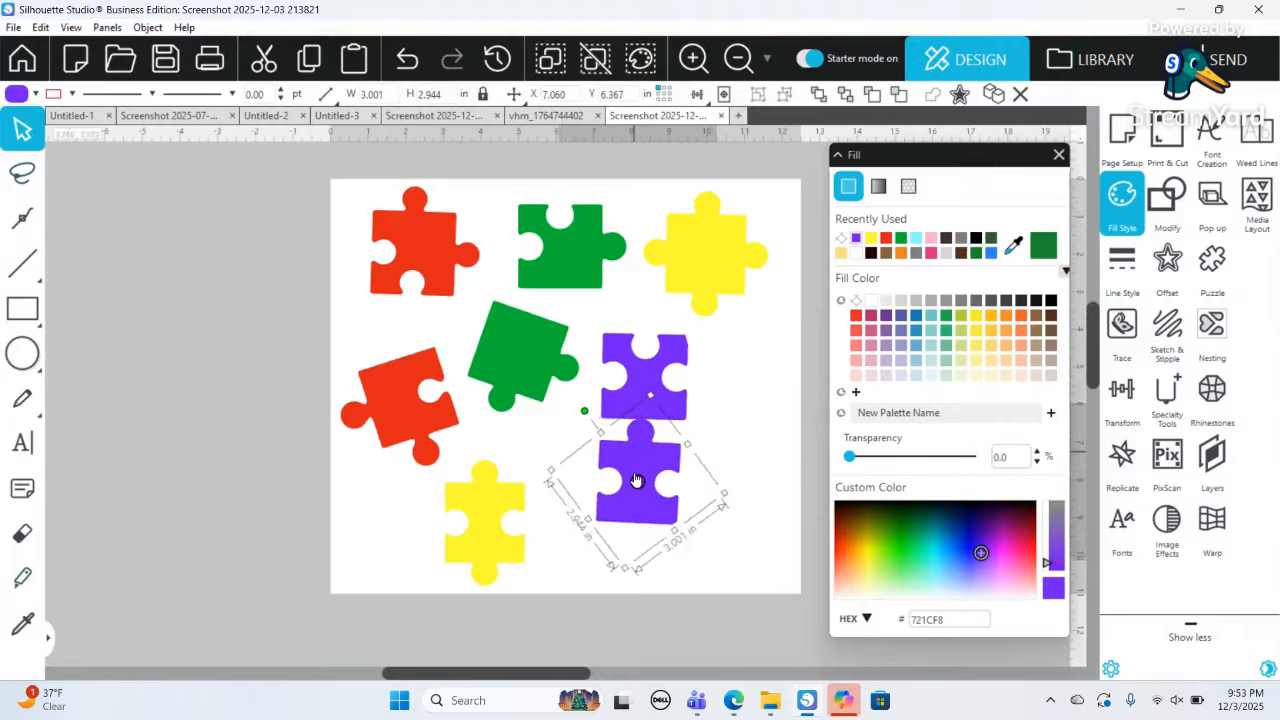
drag(636, 480, 635, 533)
- Move the middle row's purple piece right, and center its green piece in the row and rotate it upright
drag(660, 399, 711, 409)
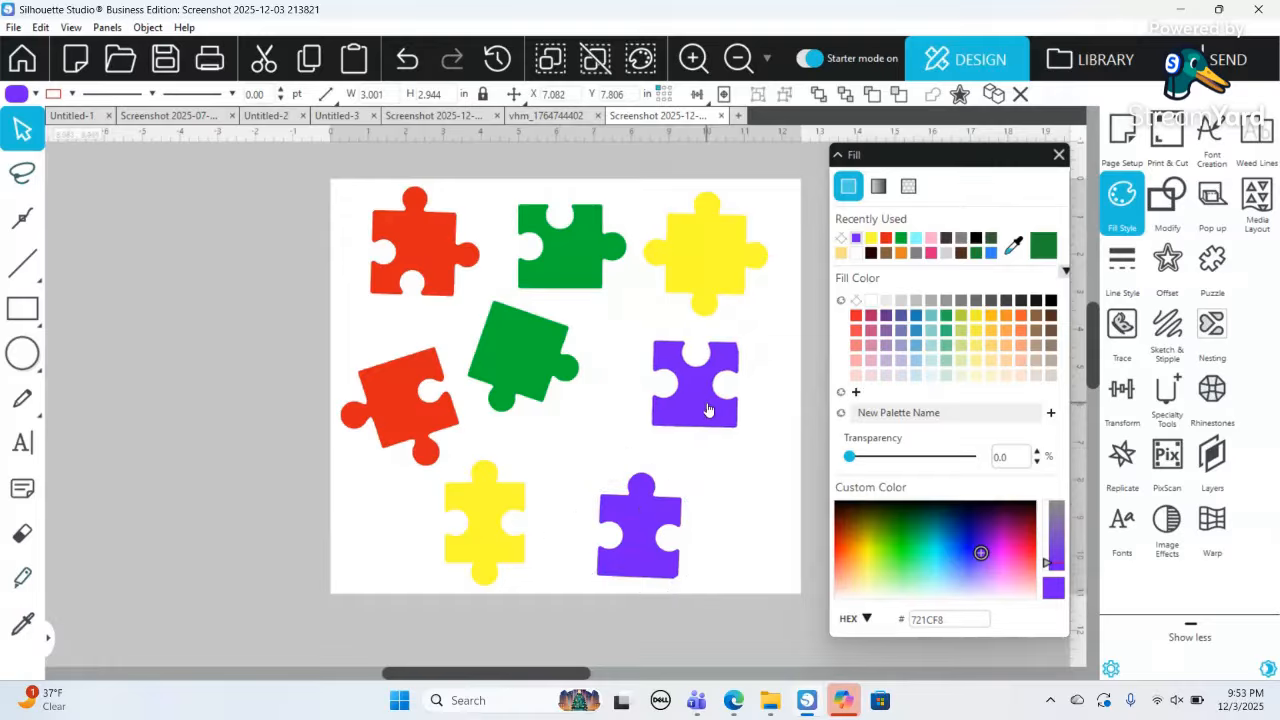
click(557, 377)
drag(554, 352, 600, 377)
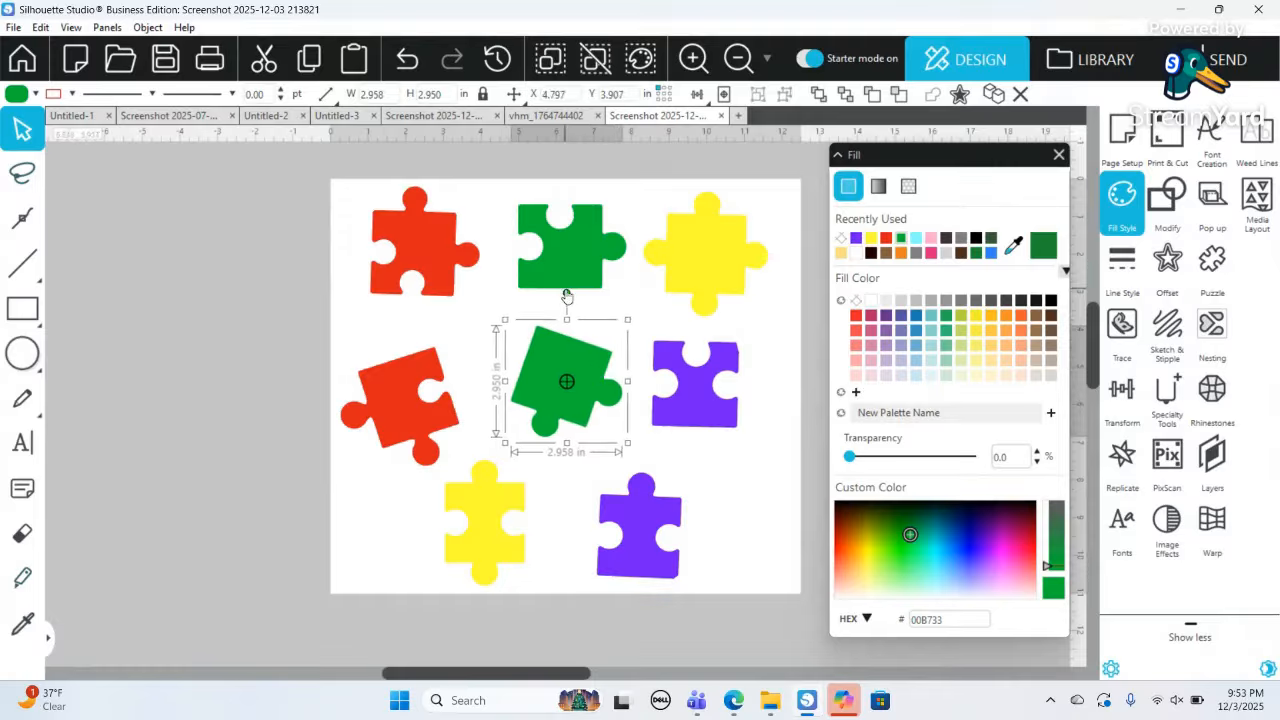
drag(566, 293, 538, 294)
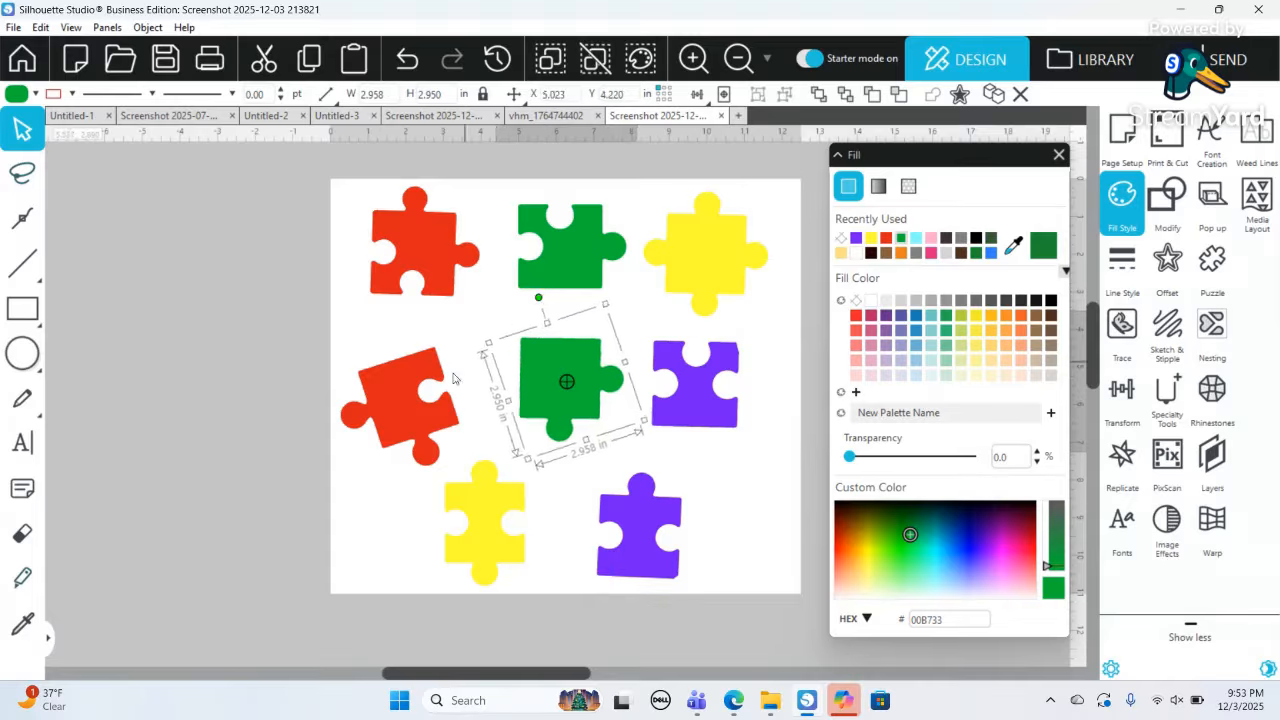
- Rotate the middle row's red puzzle piece upright and move it up and right, in line with the row
click(440, 373)
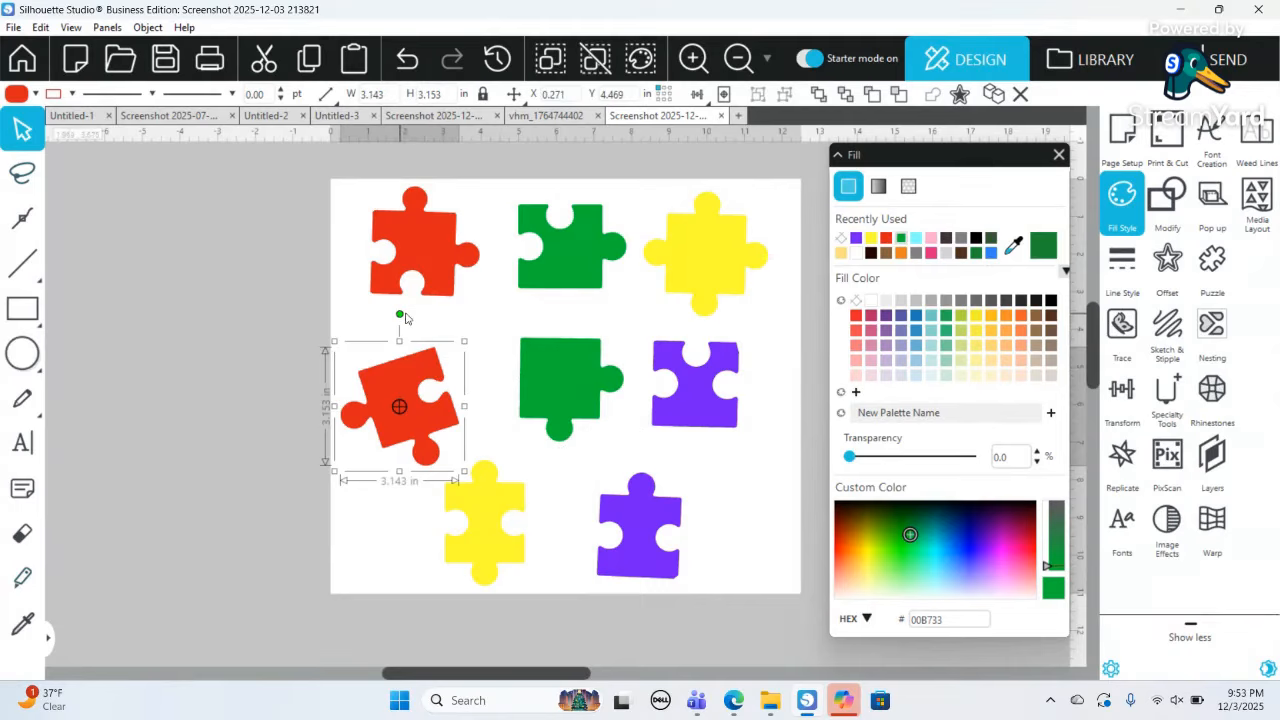
drag(401, 315, 429, 326)
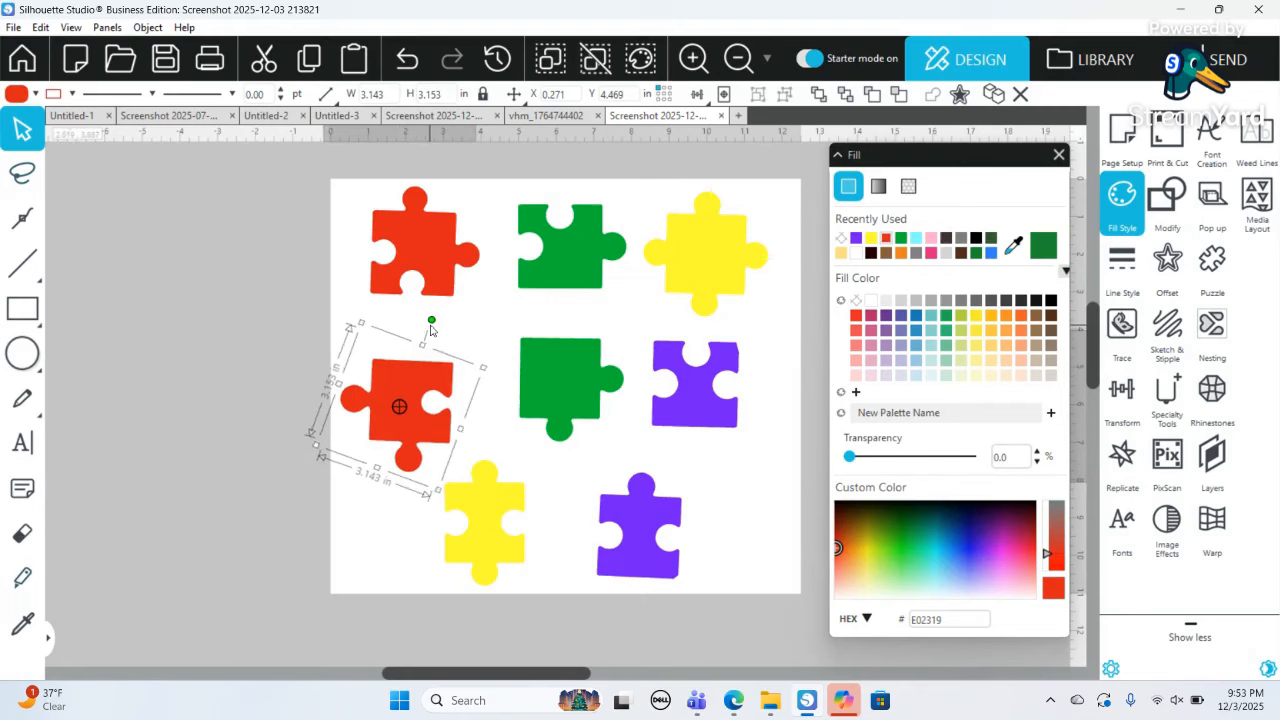
drag(426, 381, 440, 354)
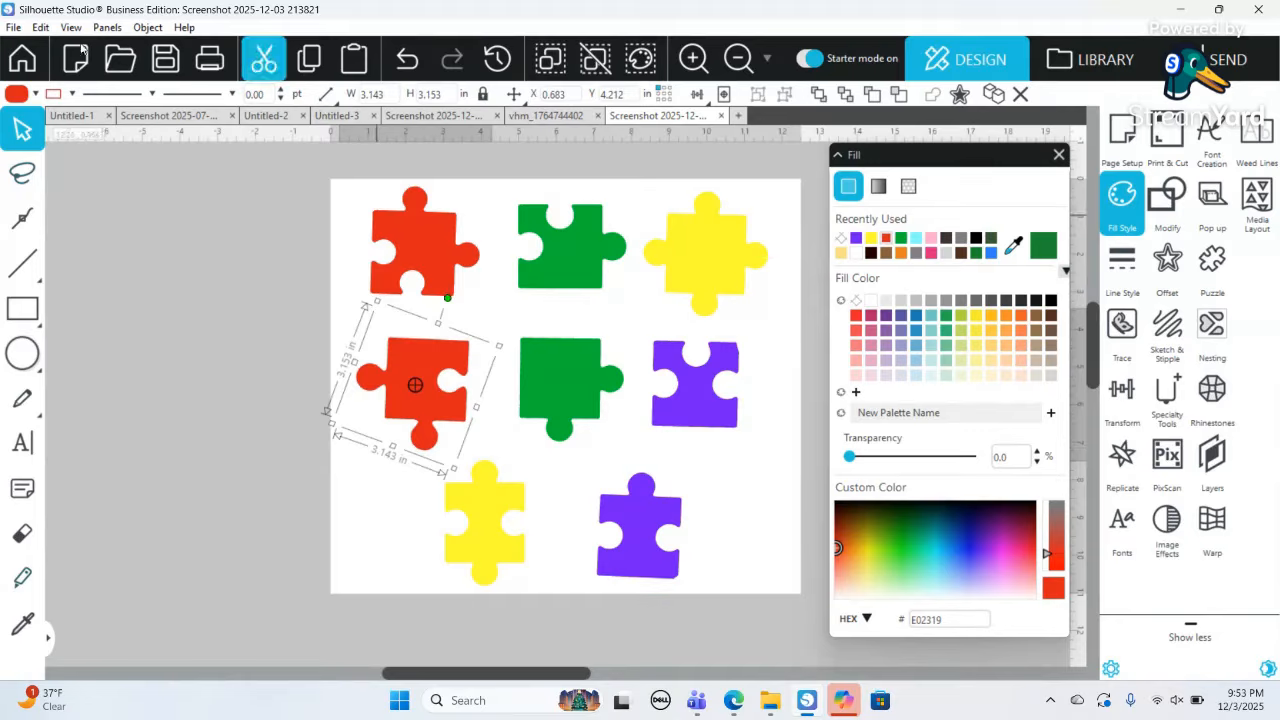
- Save the design to the hard drive as an SVG file named PUZZLE in the Screenshots folder
click(14, 27)
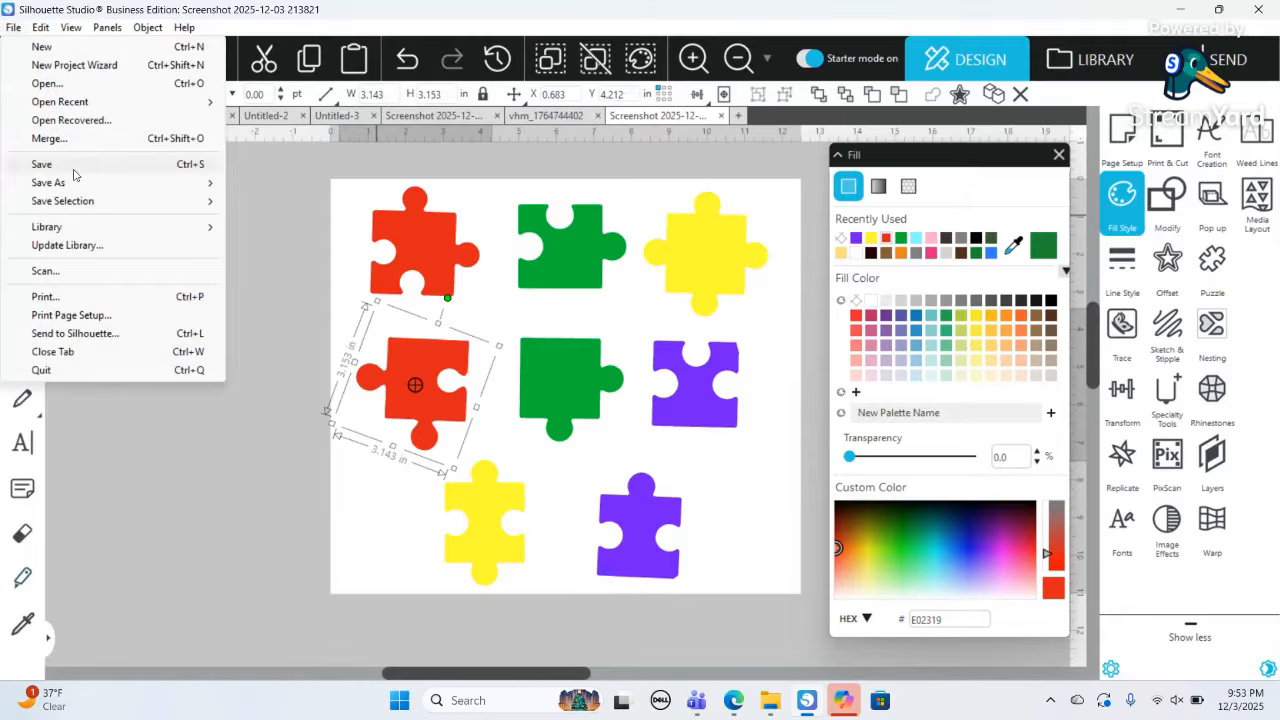
mouse_move(88, 186)
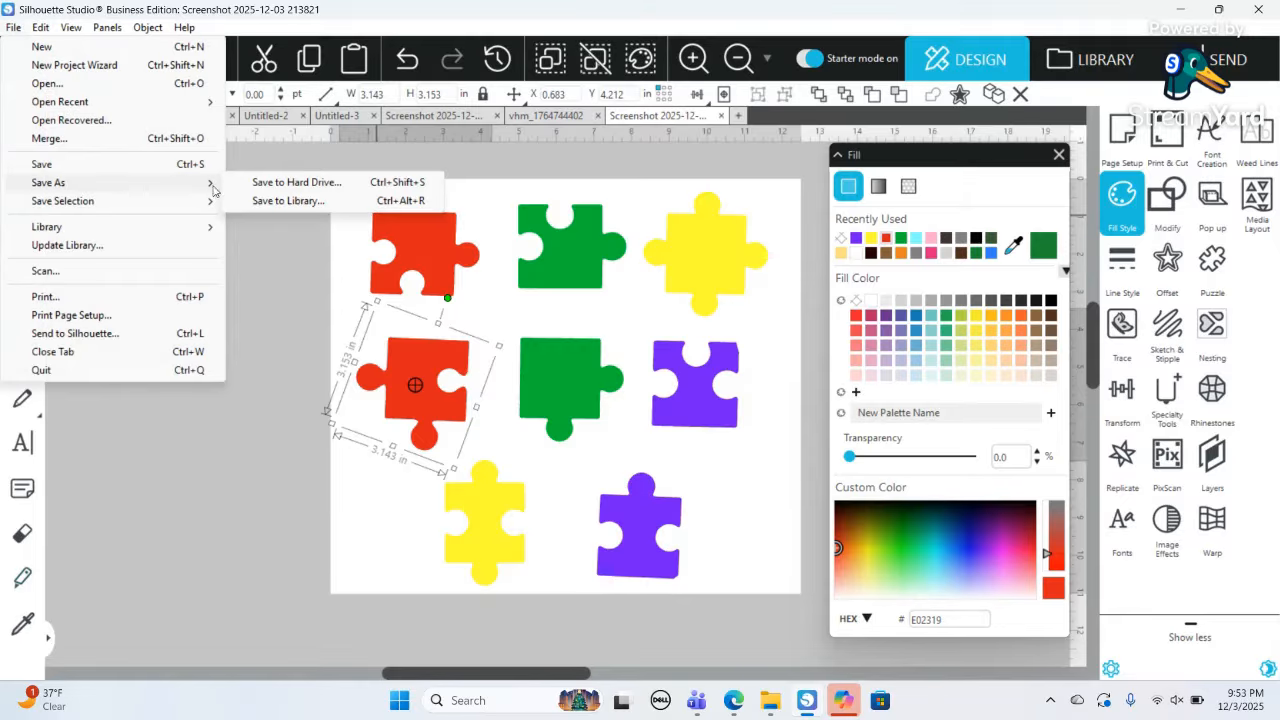
click(251, 186)
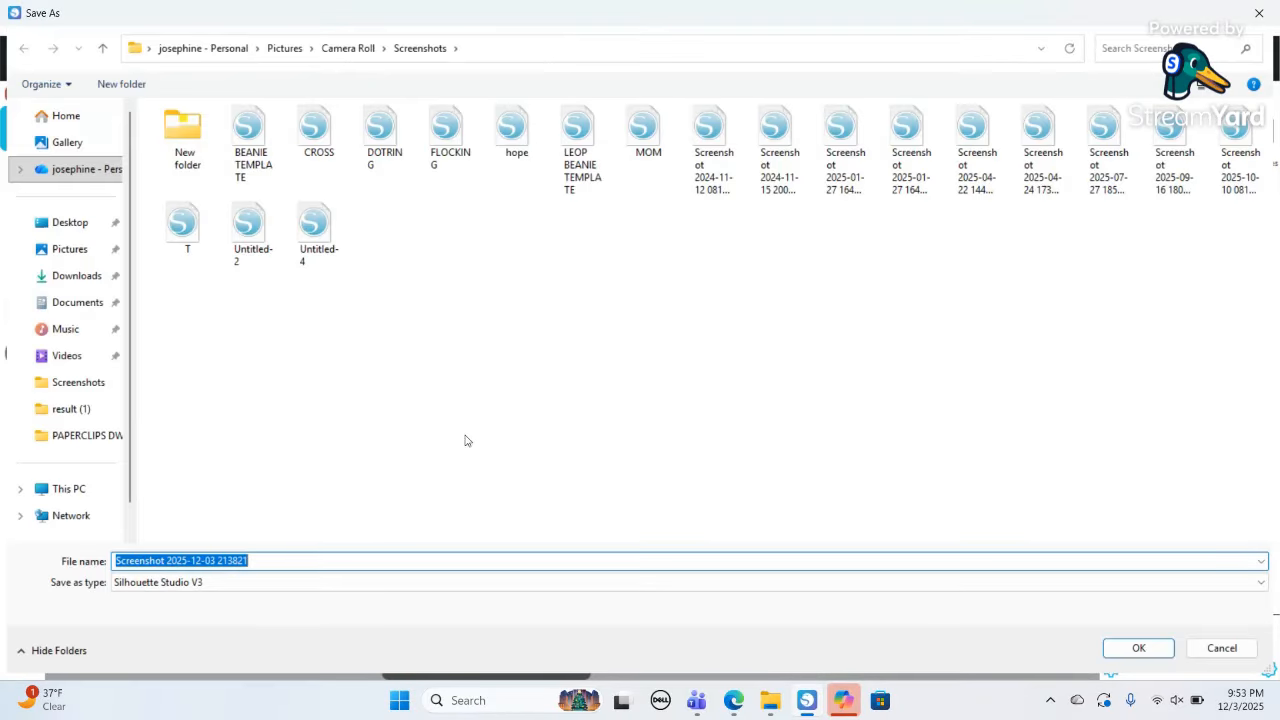
text(PUZZLE)
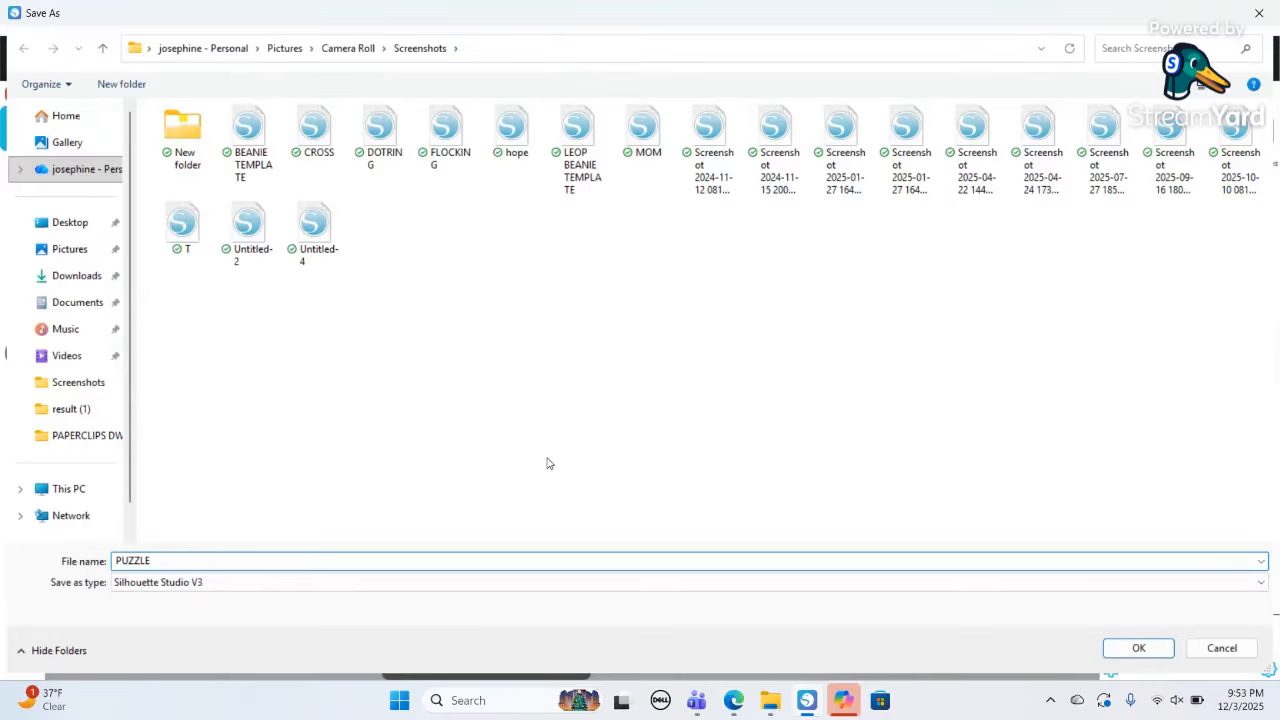
click(1260, 583)
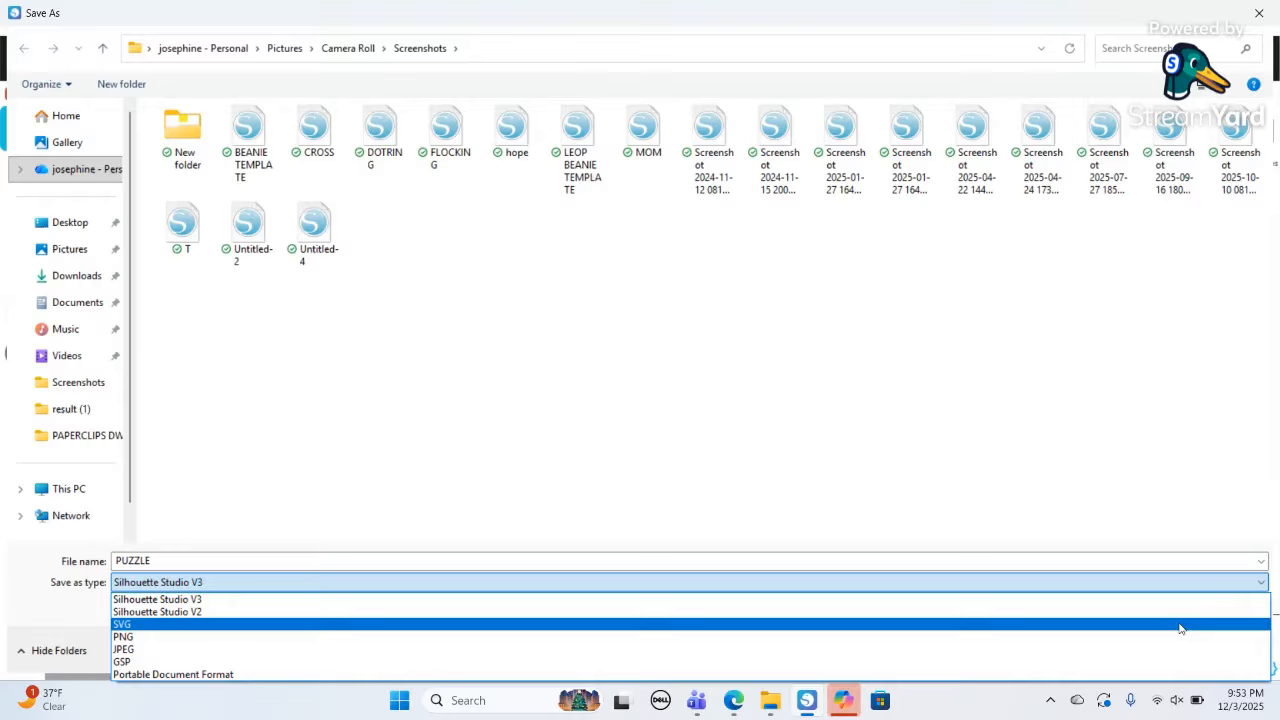
click(1180, 624)
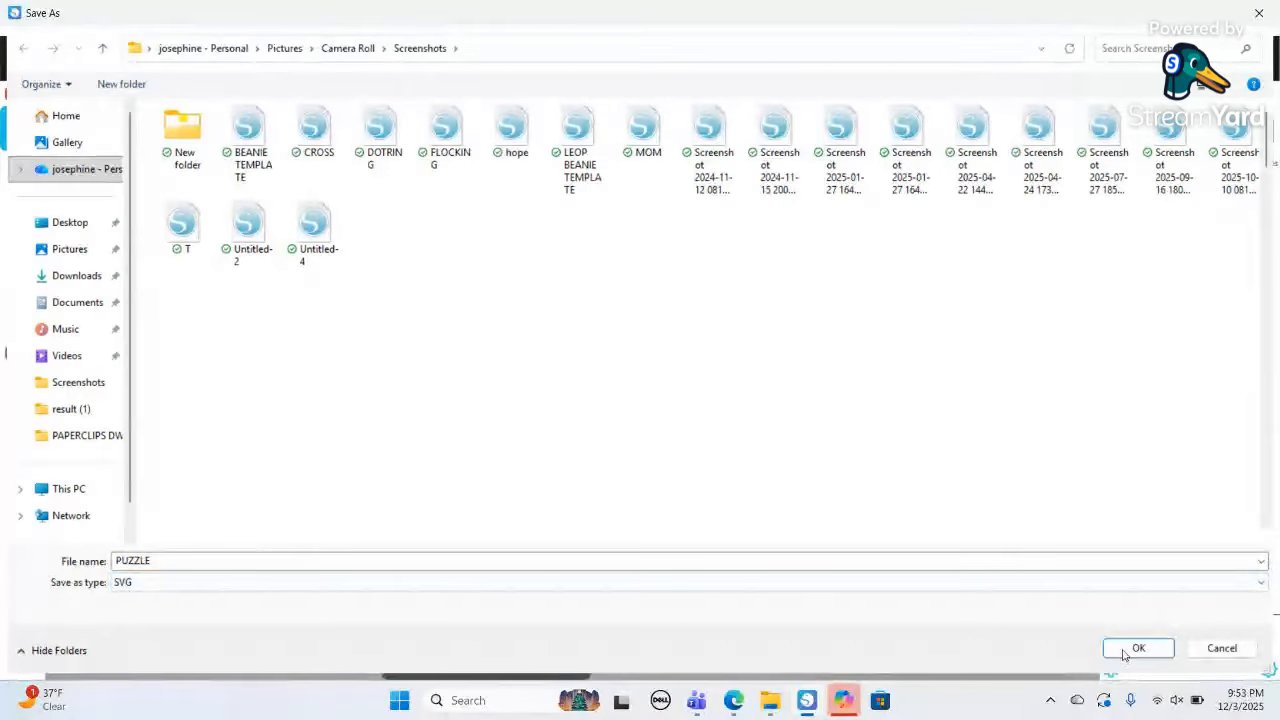
click(1123, 655)
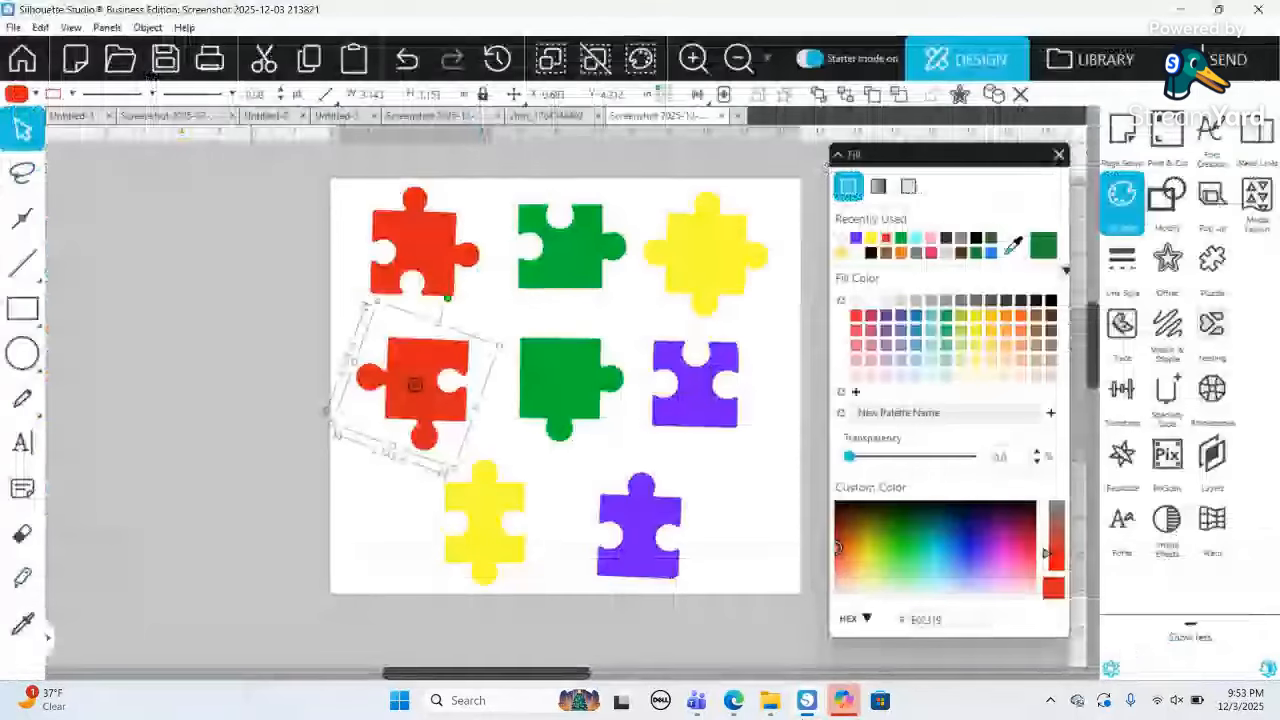
- Switch to the Edge browser and open the Tinkercad dashboard in a new tab
mouse_move(733, 700)
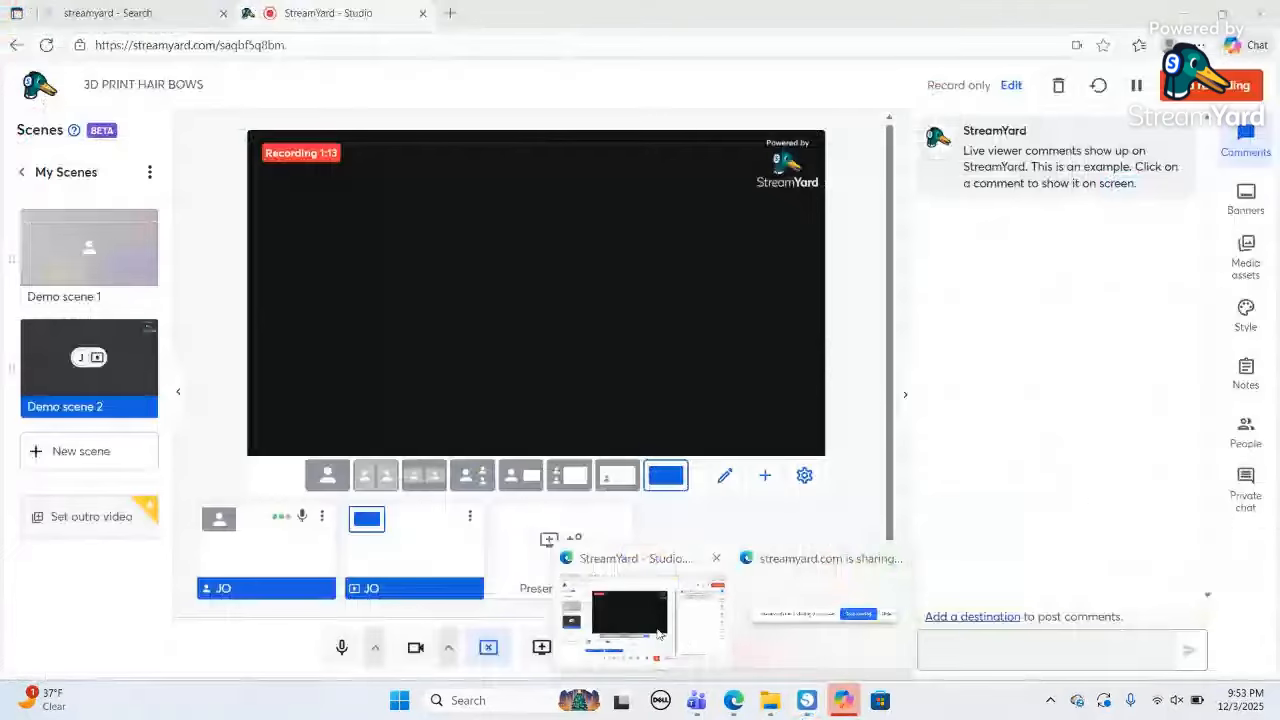
click(615, 605)
click(450, 12)
click(212, 74)
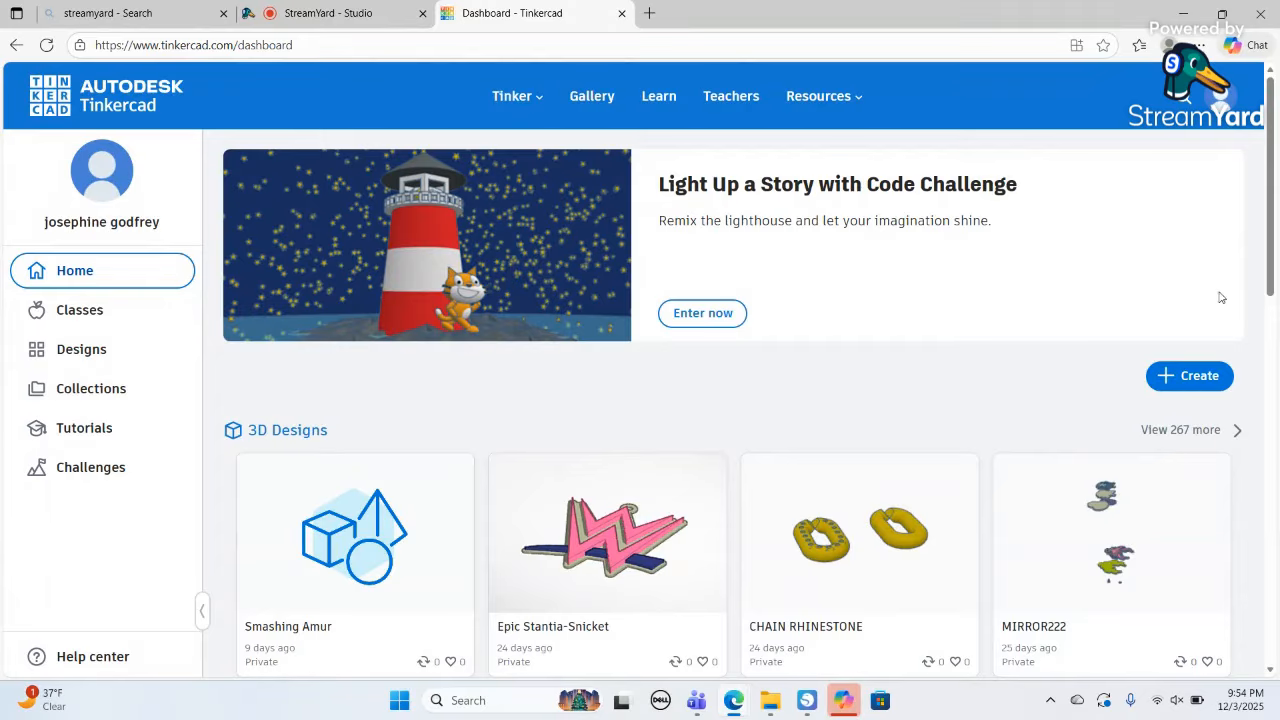
- Create a new 3D design in Tinkercad and import the PUZZLE SVG file into it
click(1183, 384)
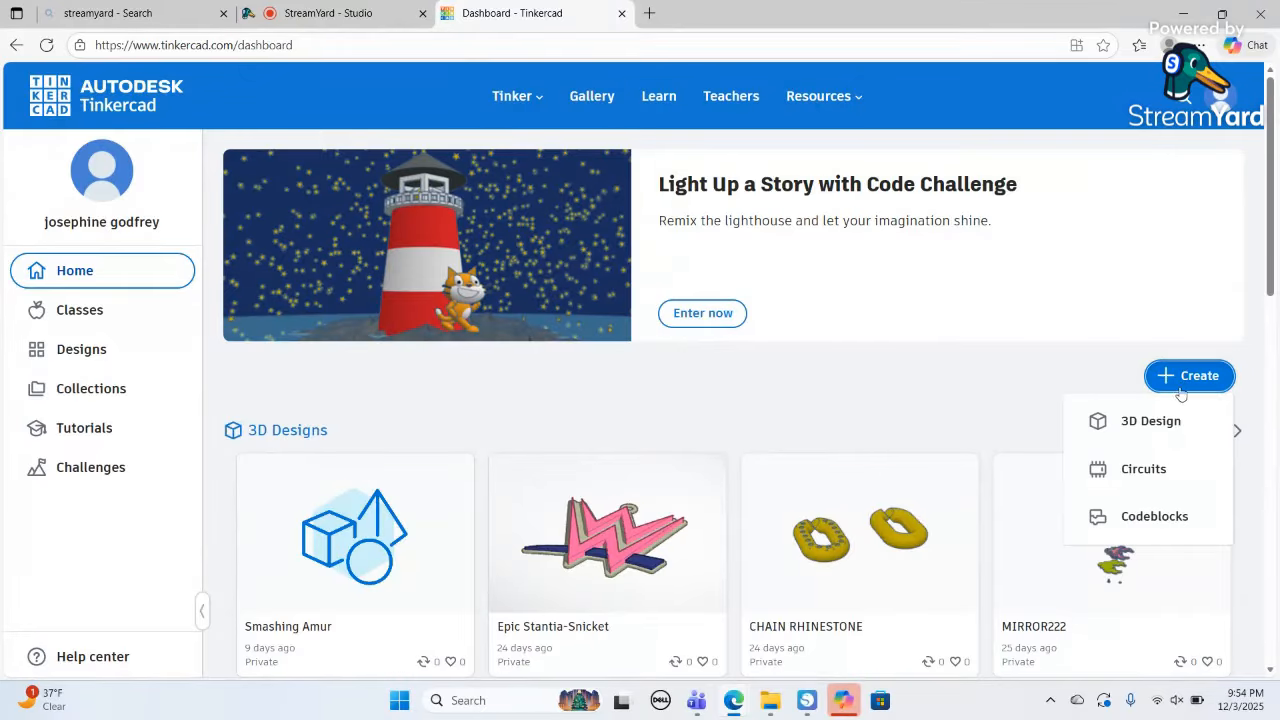
click(1157, 430)
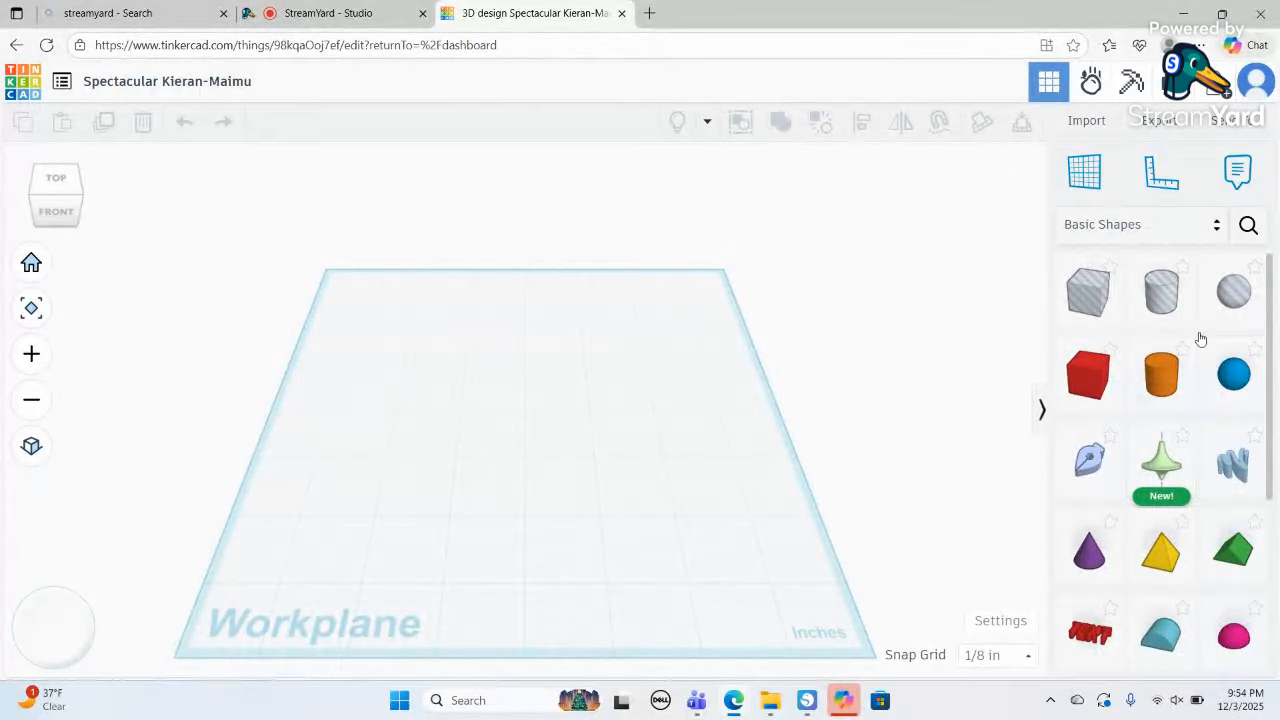
click(1088, 124)
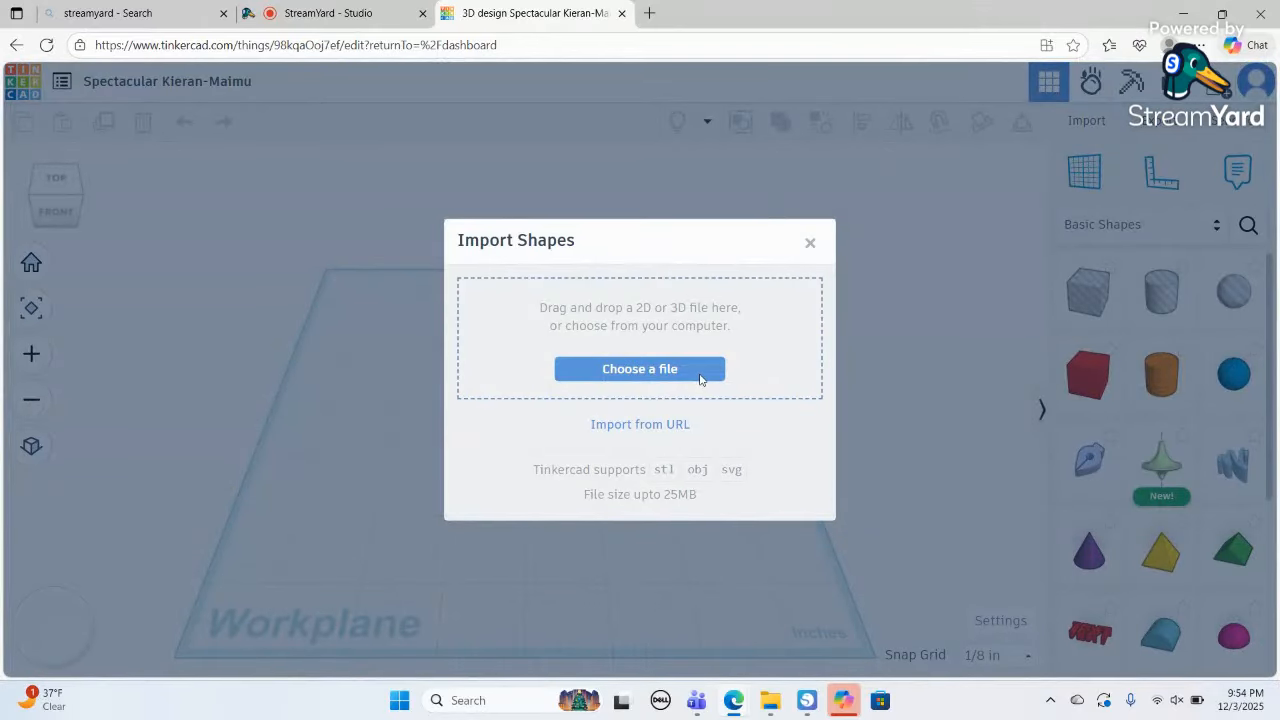
click(700, 378)
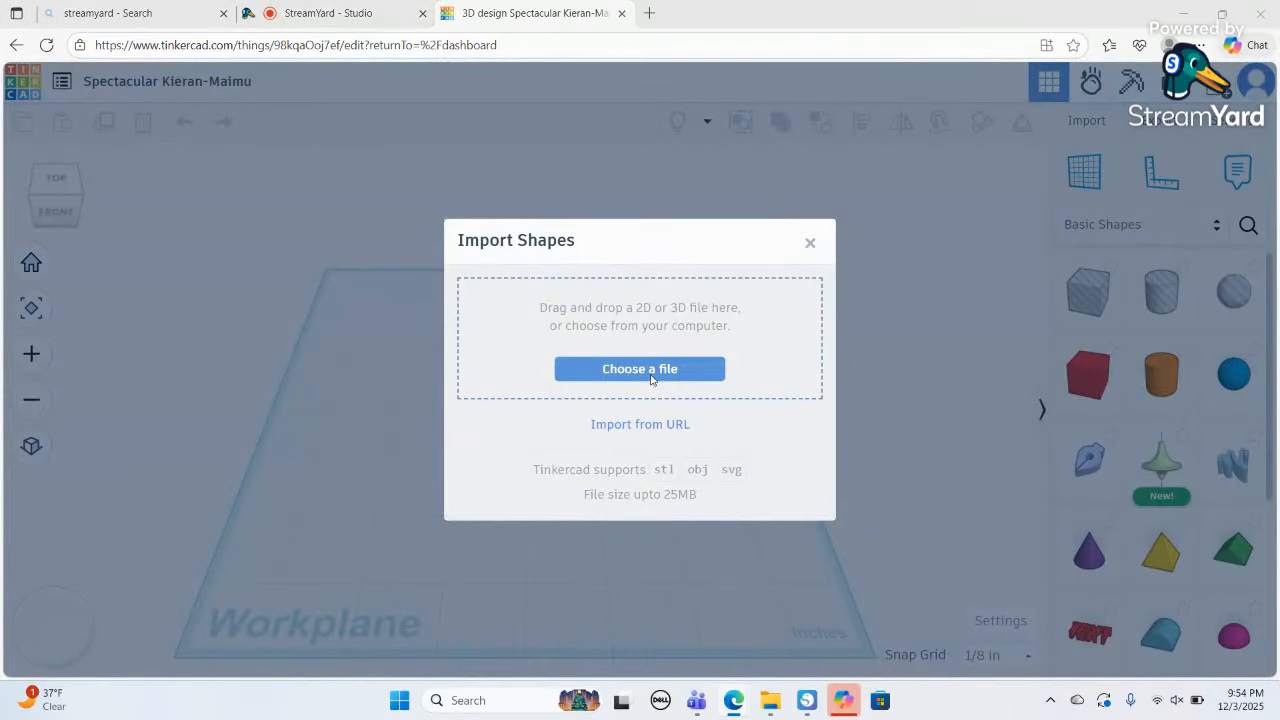
click(87, 120)
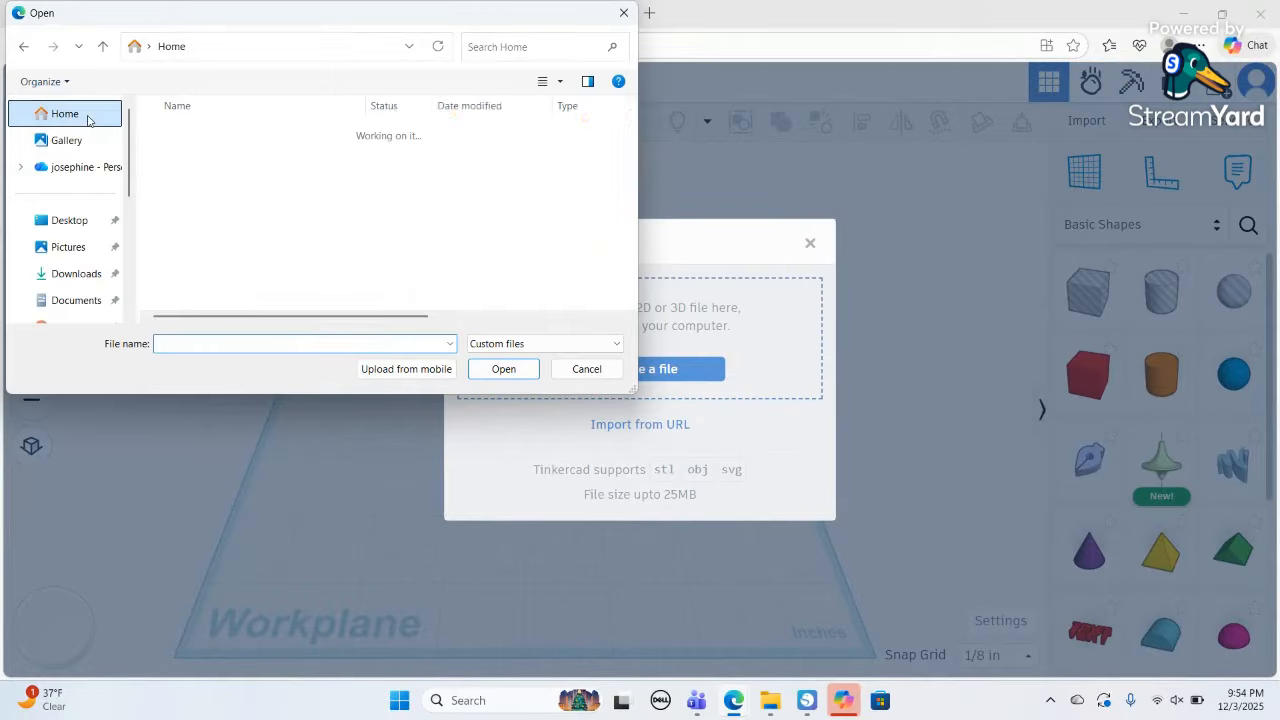
drag(631, 125, 641, 199)
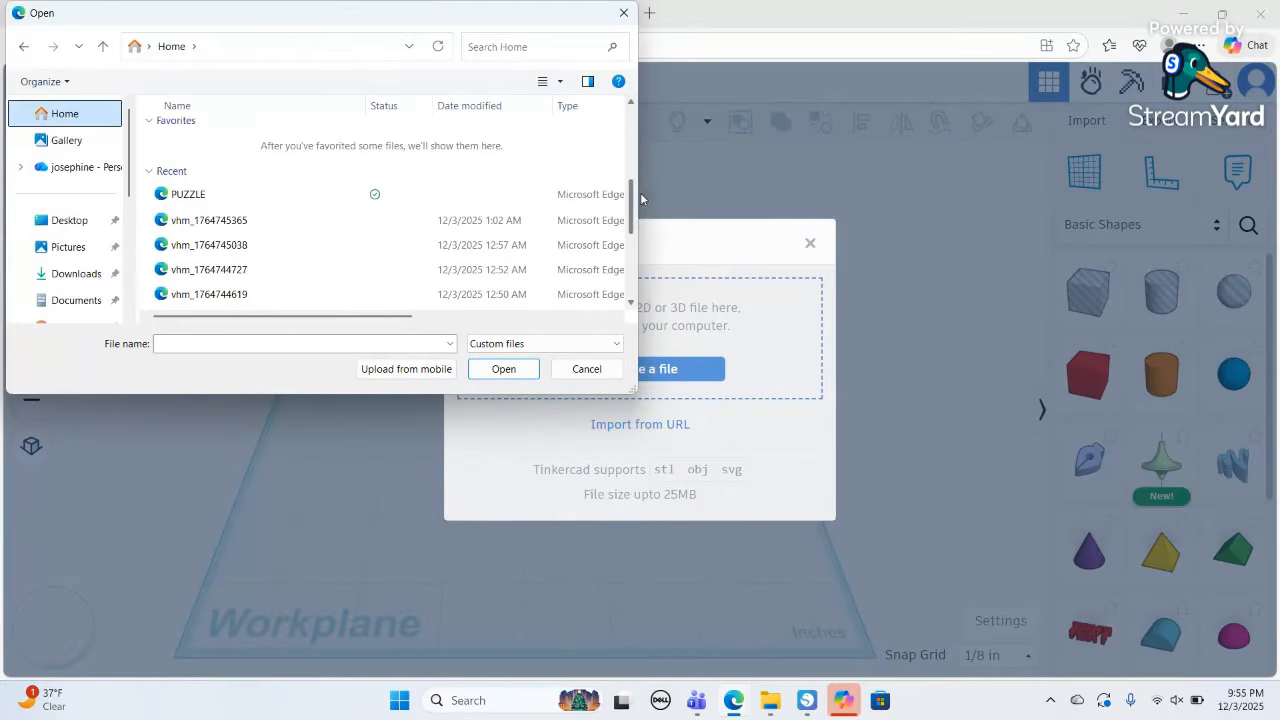
click(190, 196)
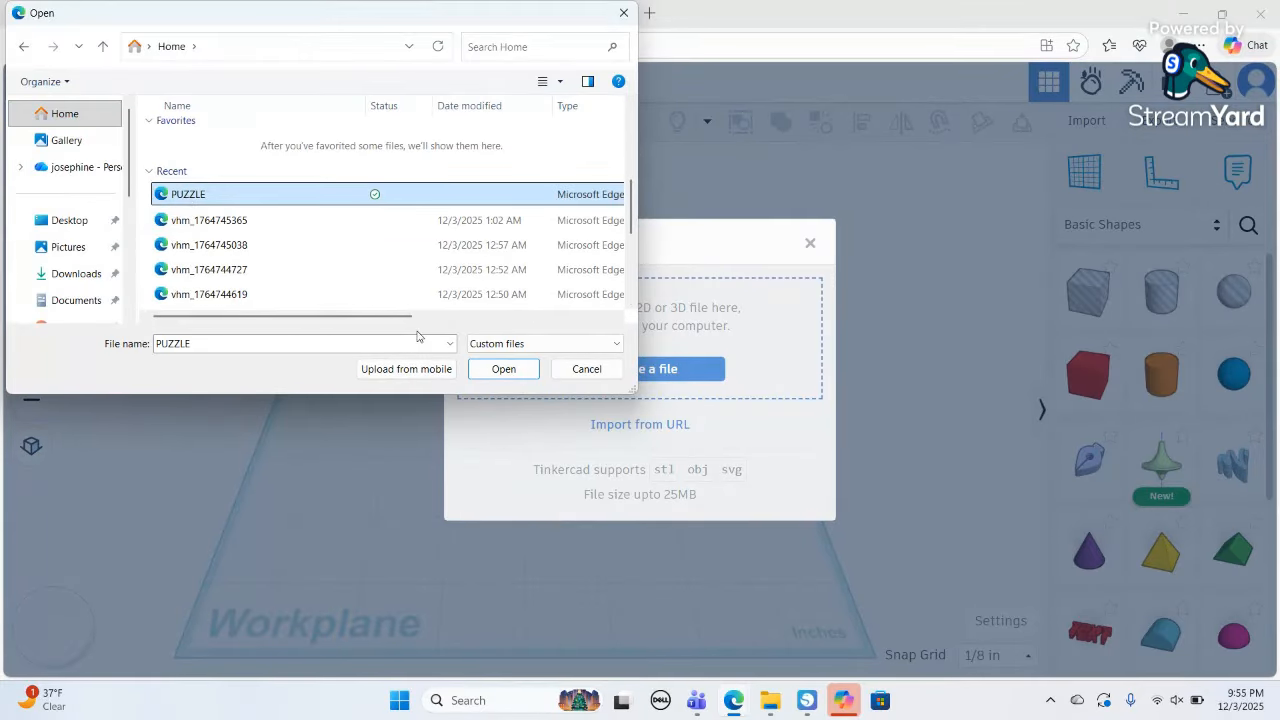
click(484, 371)
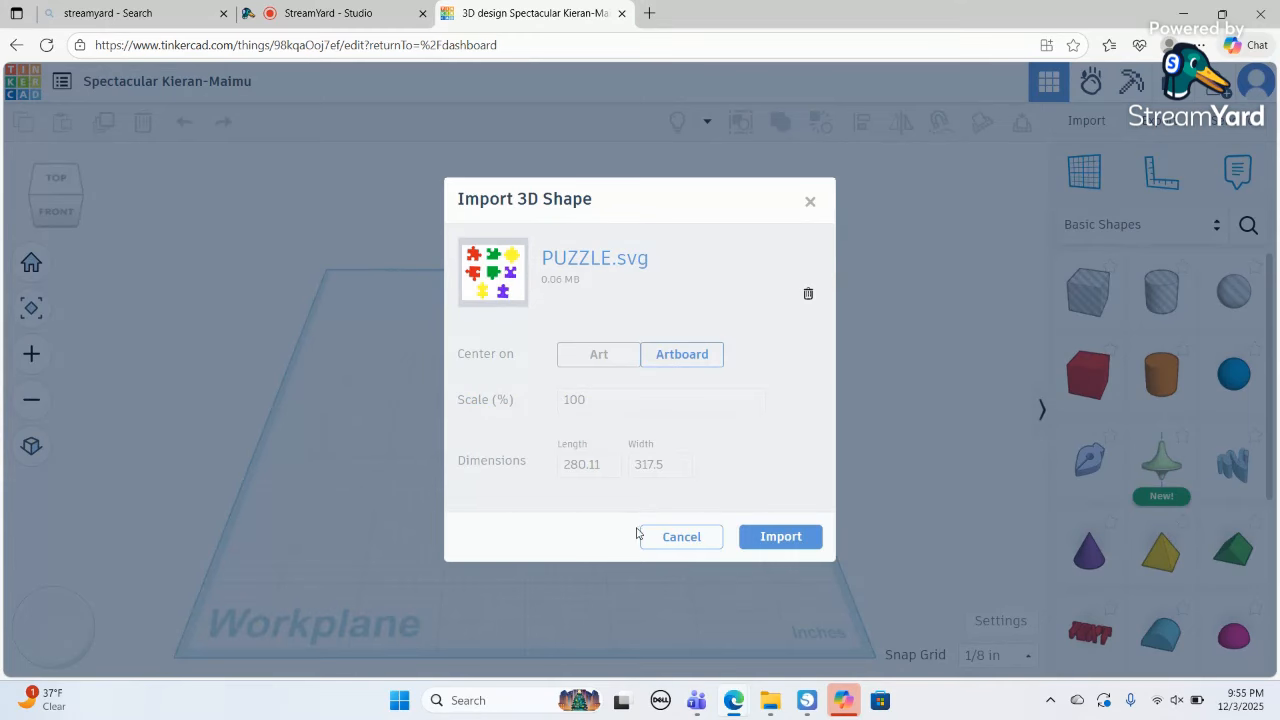
click(781, 537)
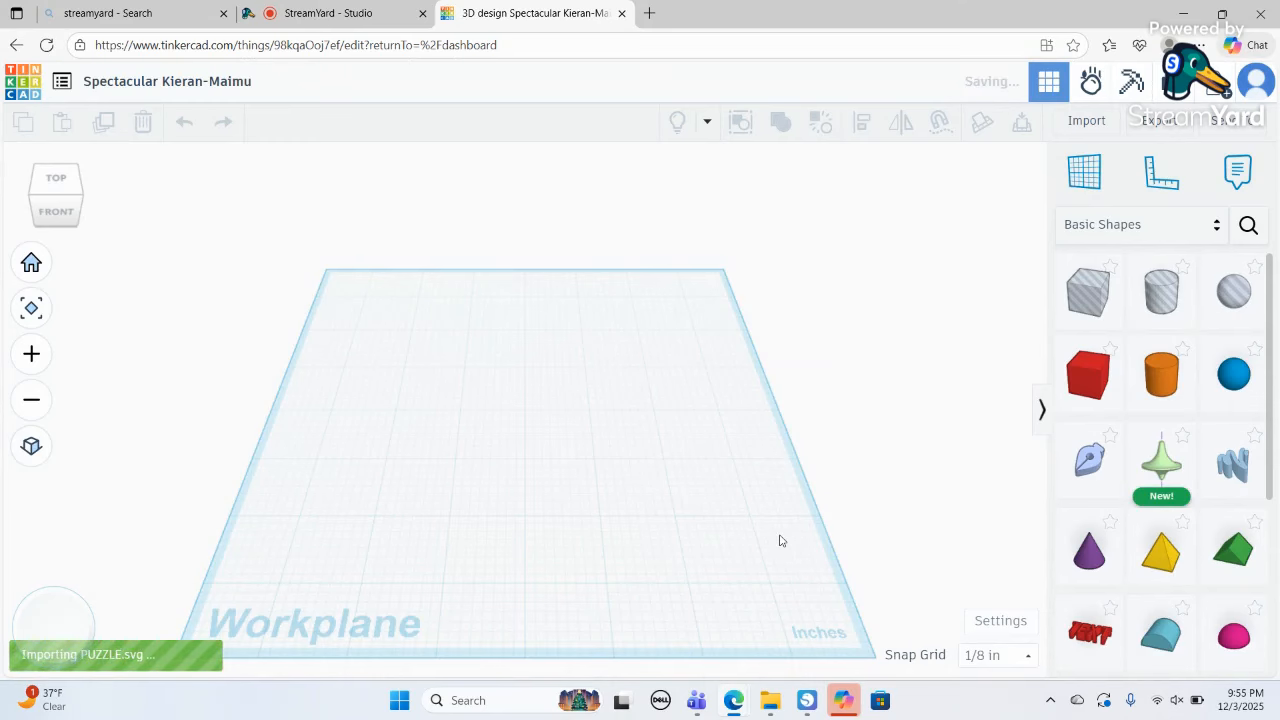
- Switch to Silhouette Studio, undo the latest moves and rotations of the puzzle pieces, and delete all pieces from the page
click(808, 700)
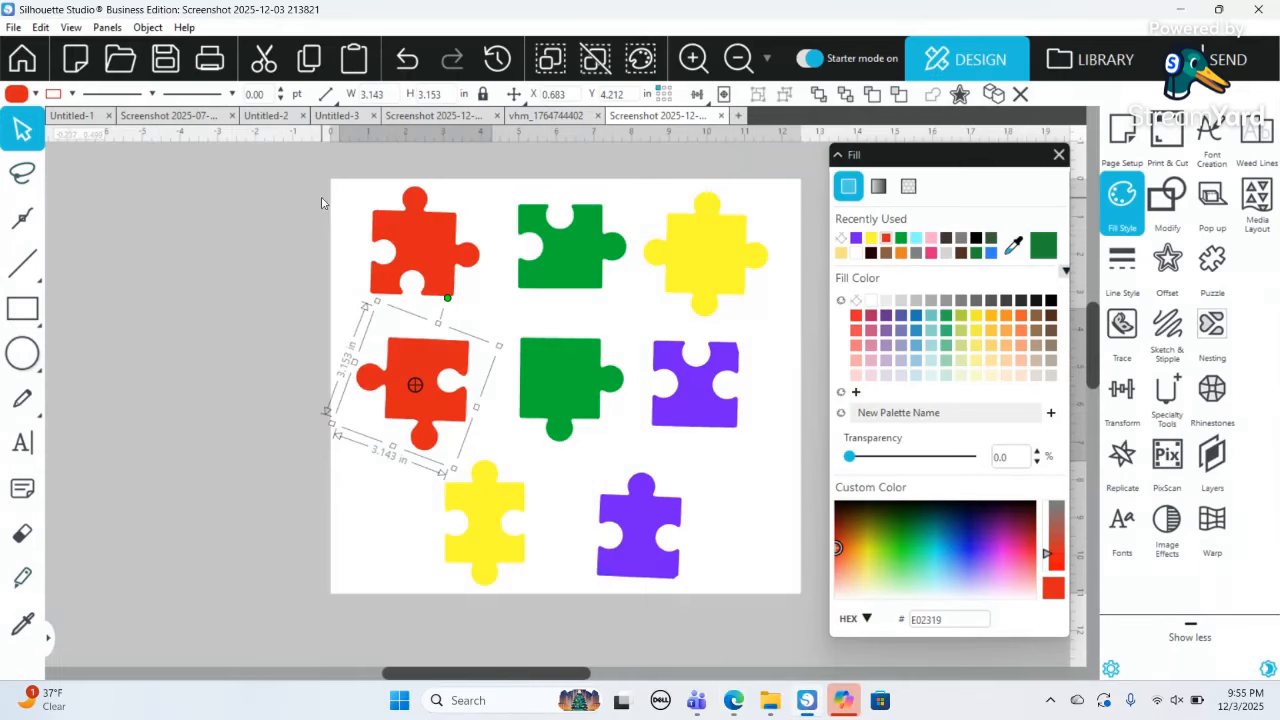
click(408, 60)
click(408, 60)
click(408, 60)
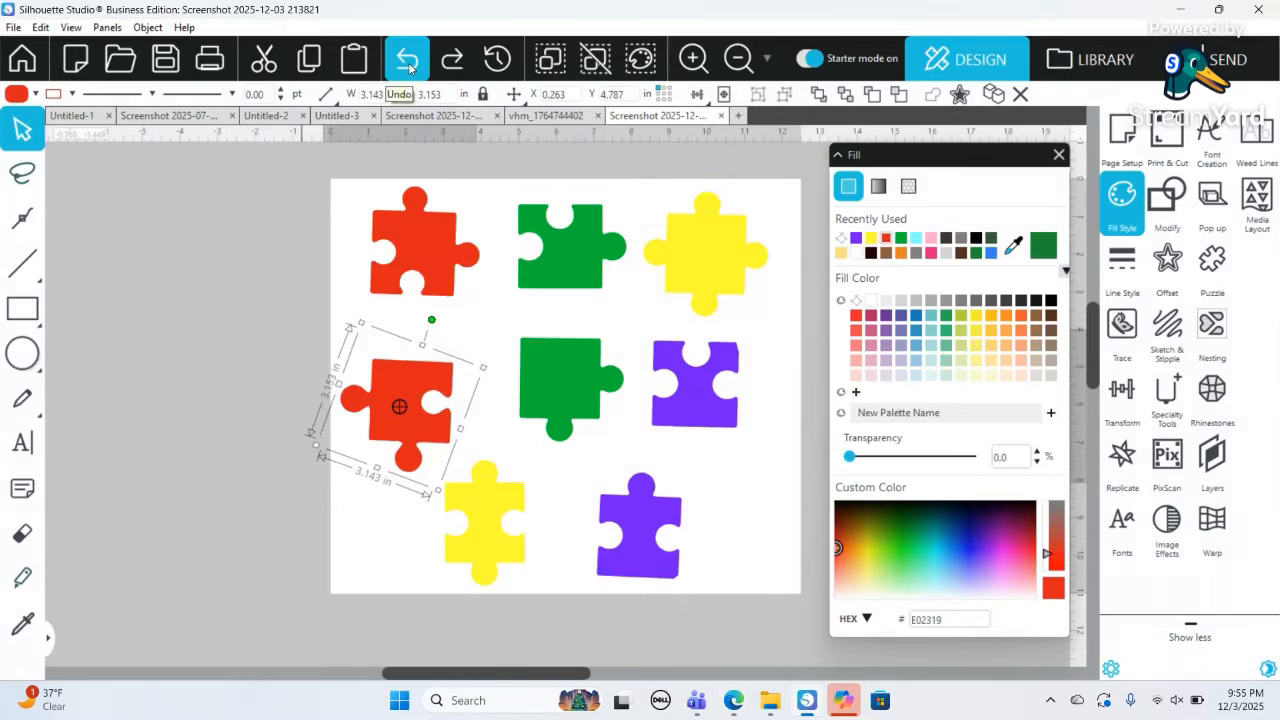
click(409, 62)
click(409, 62)
click(409, 62)
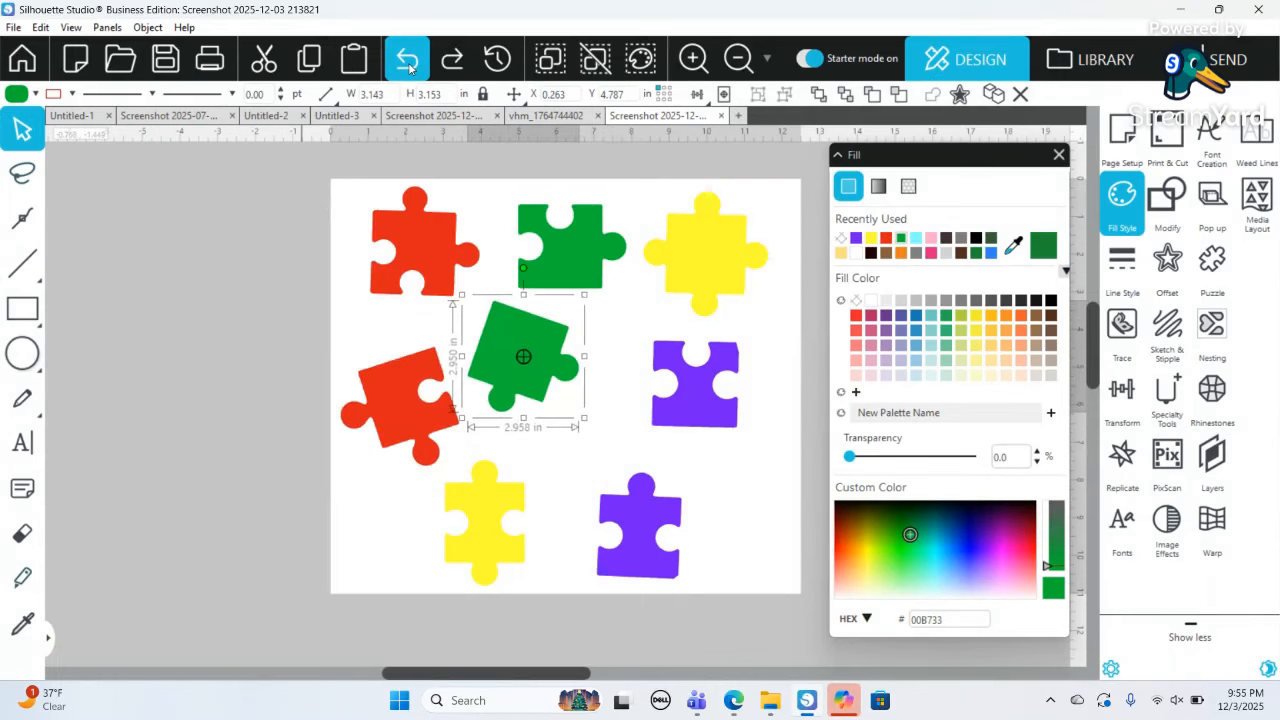
click(410, 62)
drag(323, 162, 778, 658)
key(Delete)
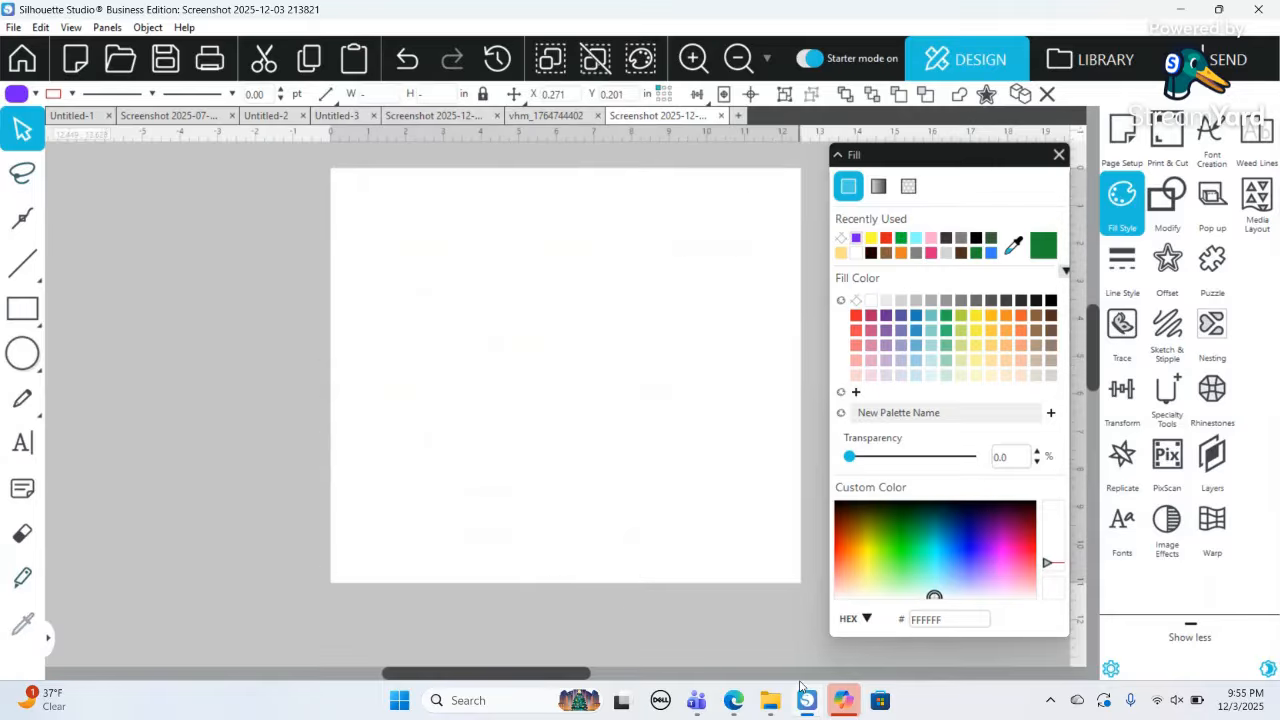
- Draw a small circle about 0.35 in across near the page's upper left and resize it to 0.446 in
click(22, 352)
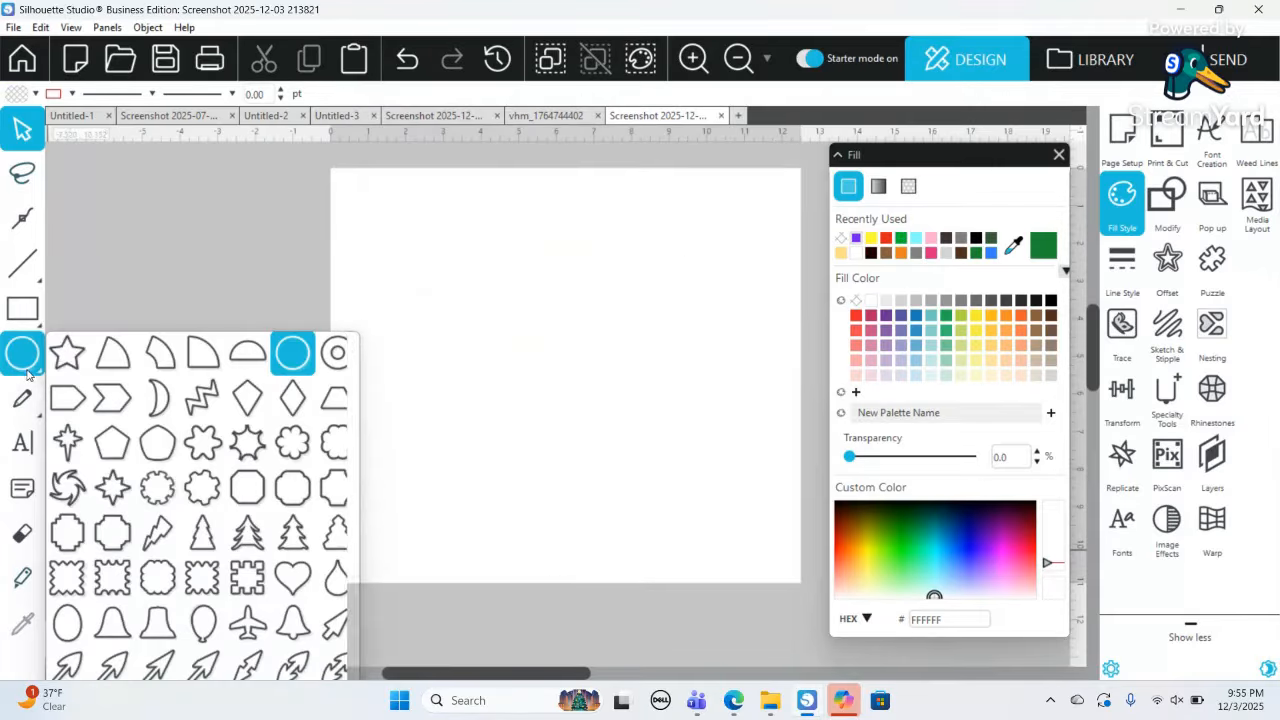
click(67, 352)
drag(436, 262, 446, 270)
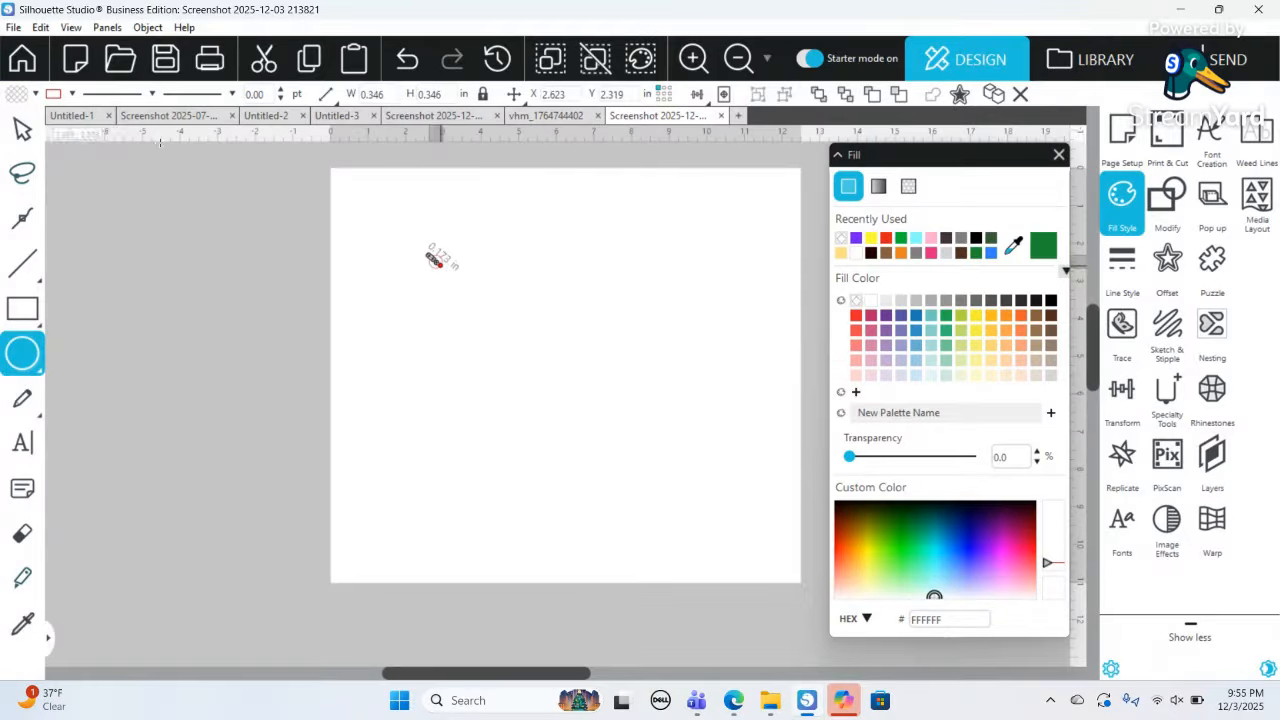
click(24, 129)
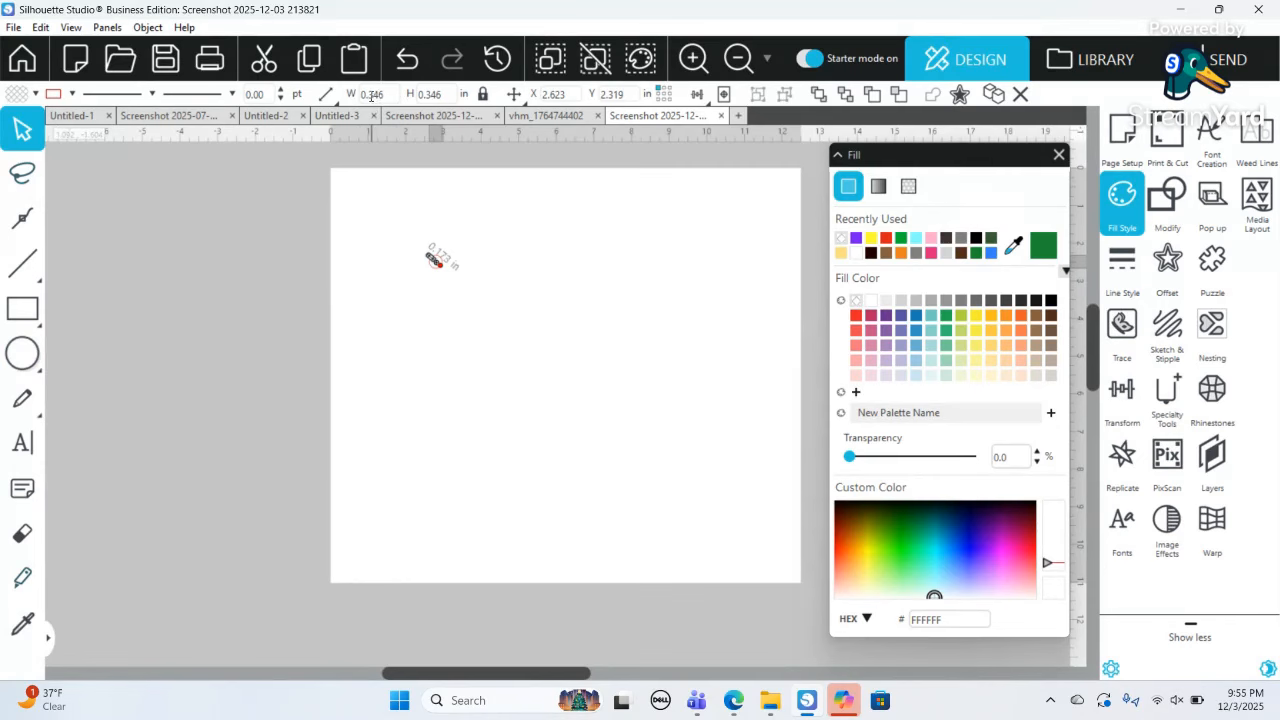
key(BackSpace)
text(4)
click(472, 319)
click(427, 260)
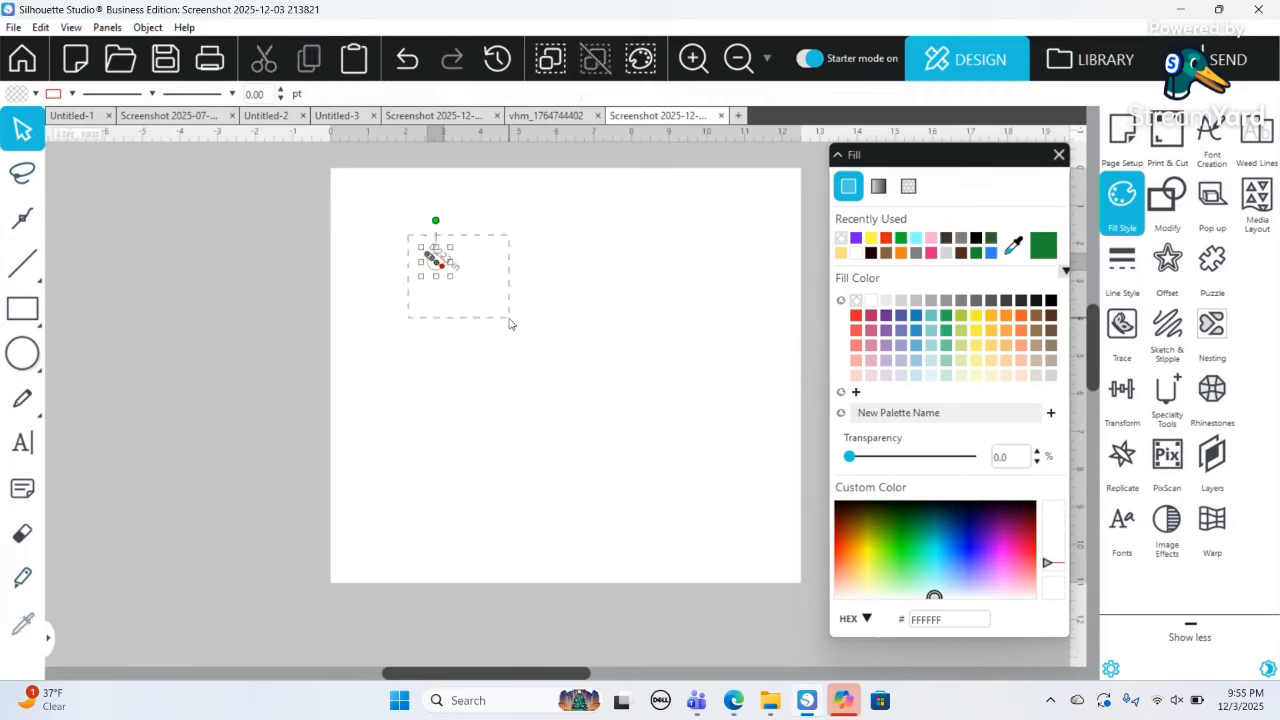
- Fill the small circle with purple and set its line color to transparent
click(855, 237)
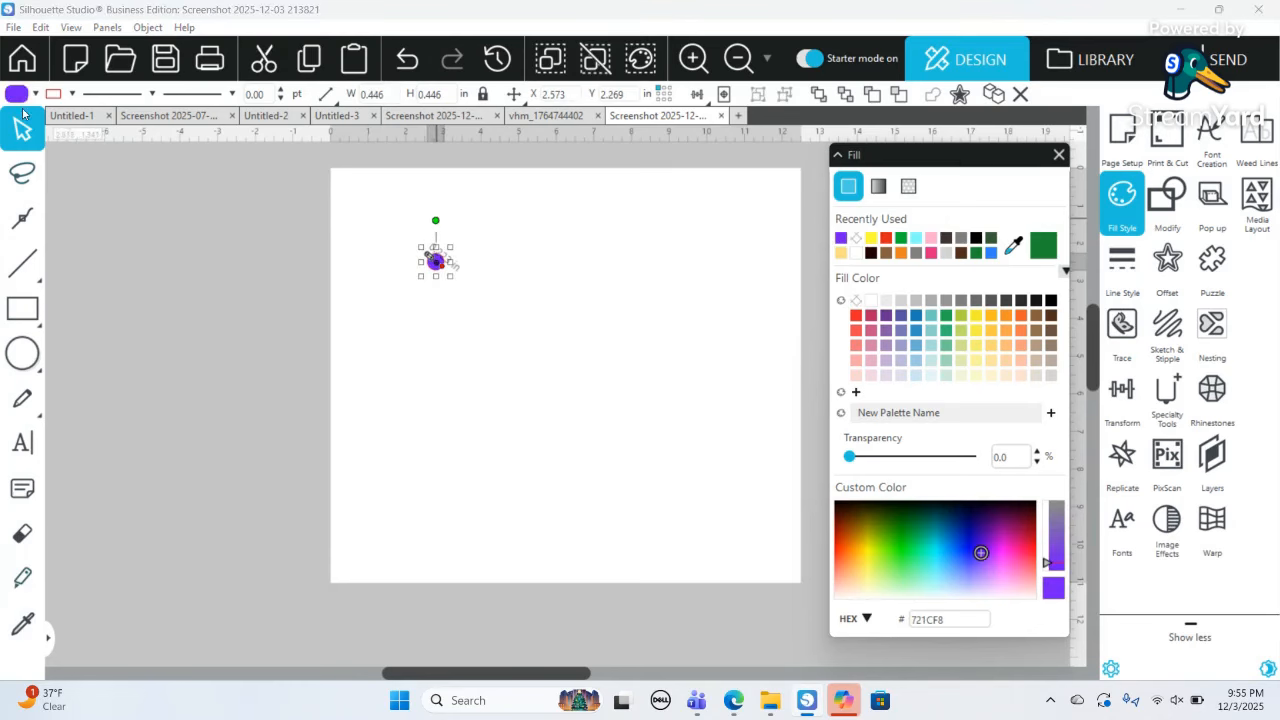
click(74, 94)
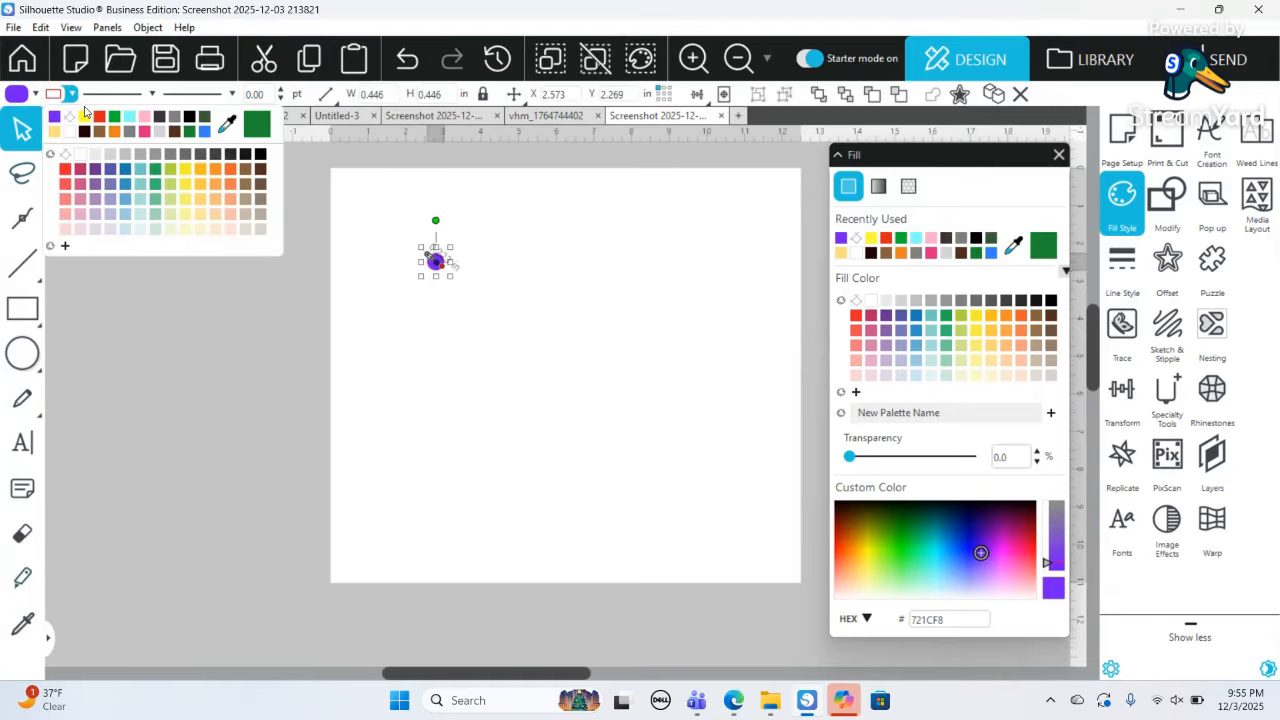
click(72, 115)
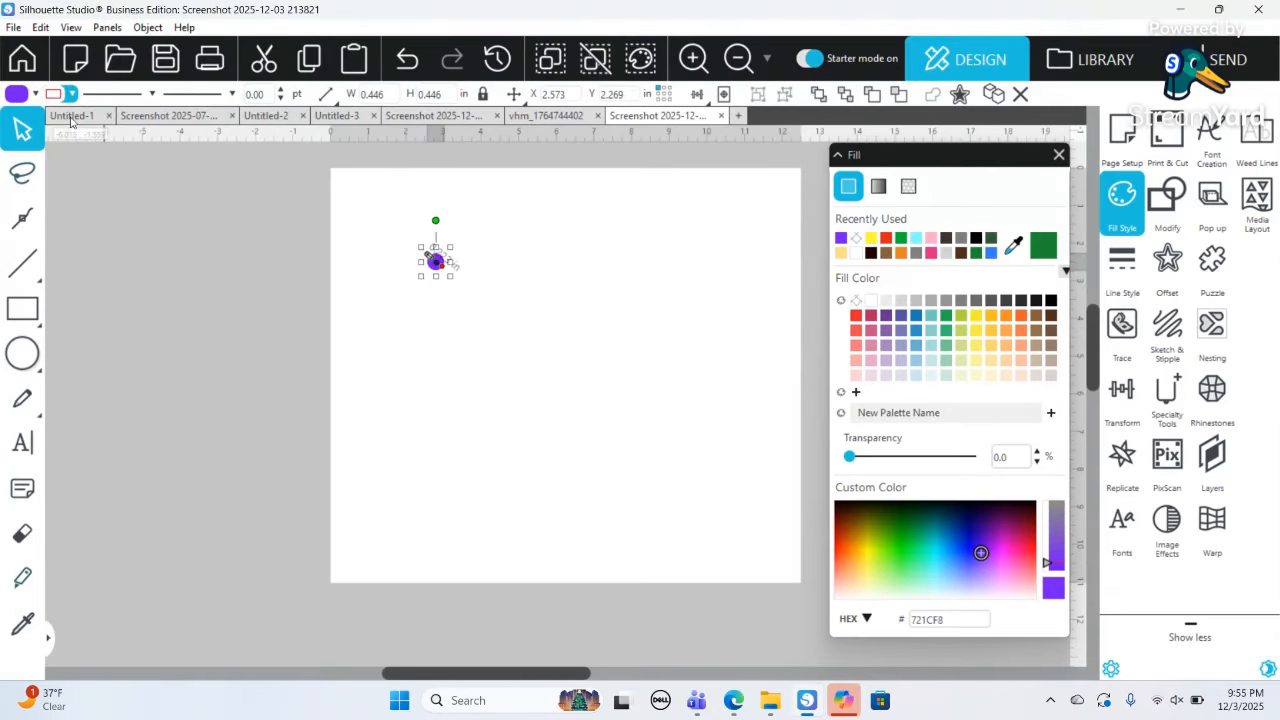
- Save the circle to the hard drive as an SVG file named DO4 in the Screenshots folder
click(14, 27)
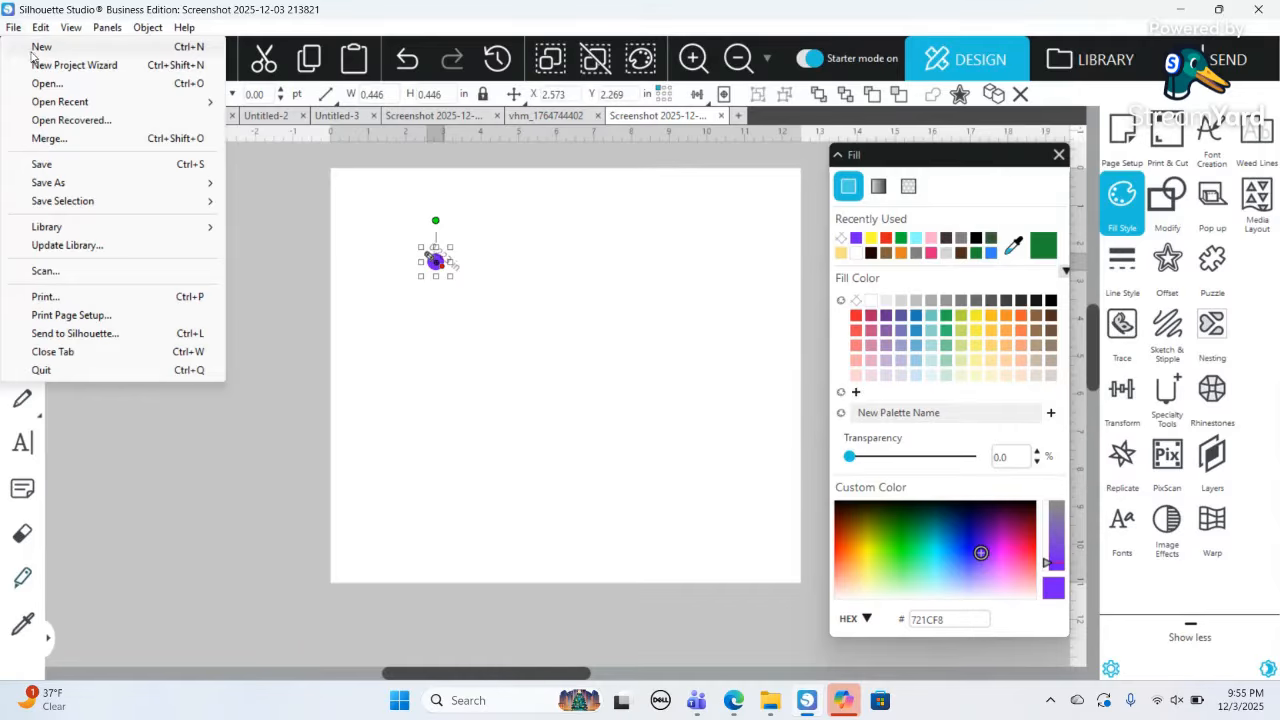
mouse_move(77, 189)
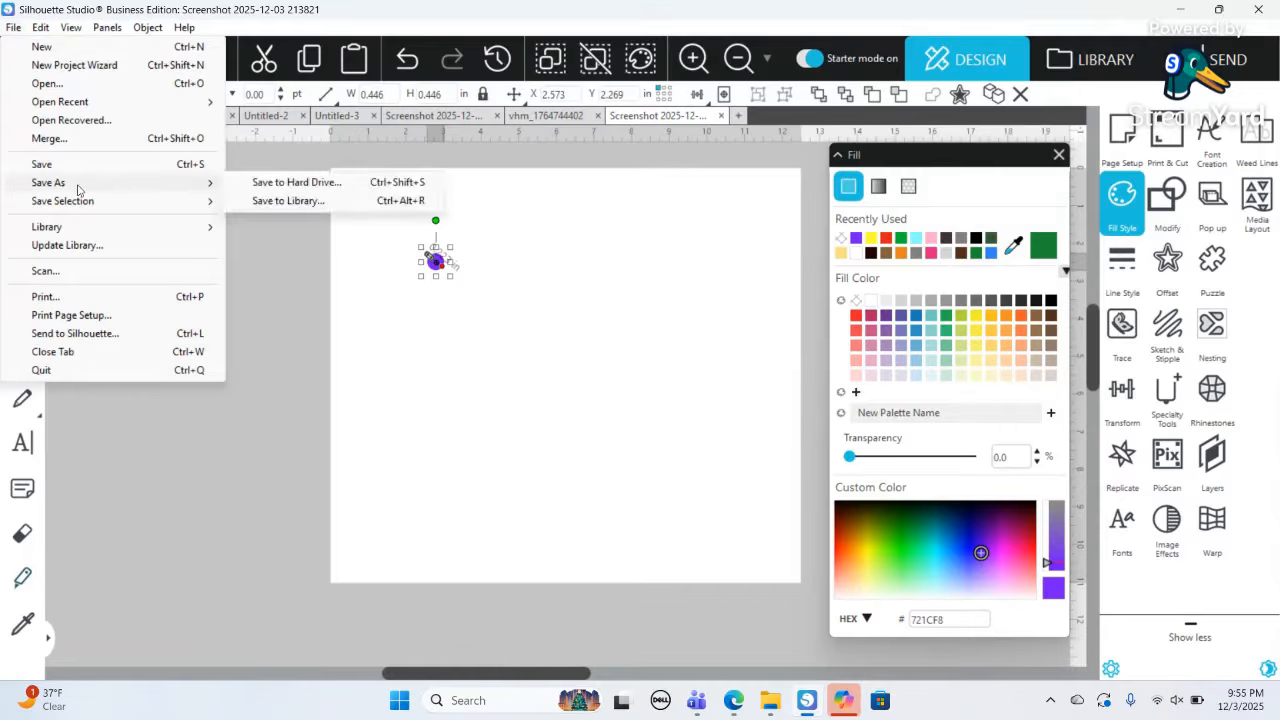
click(251, 186)
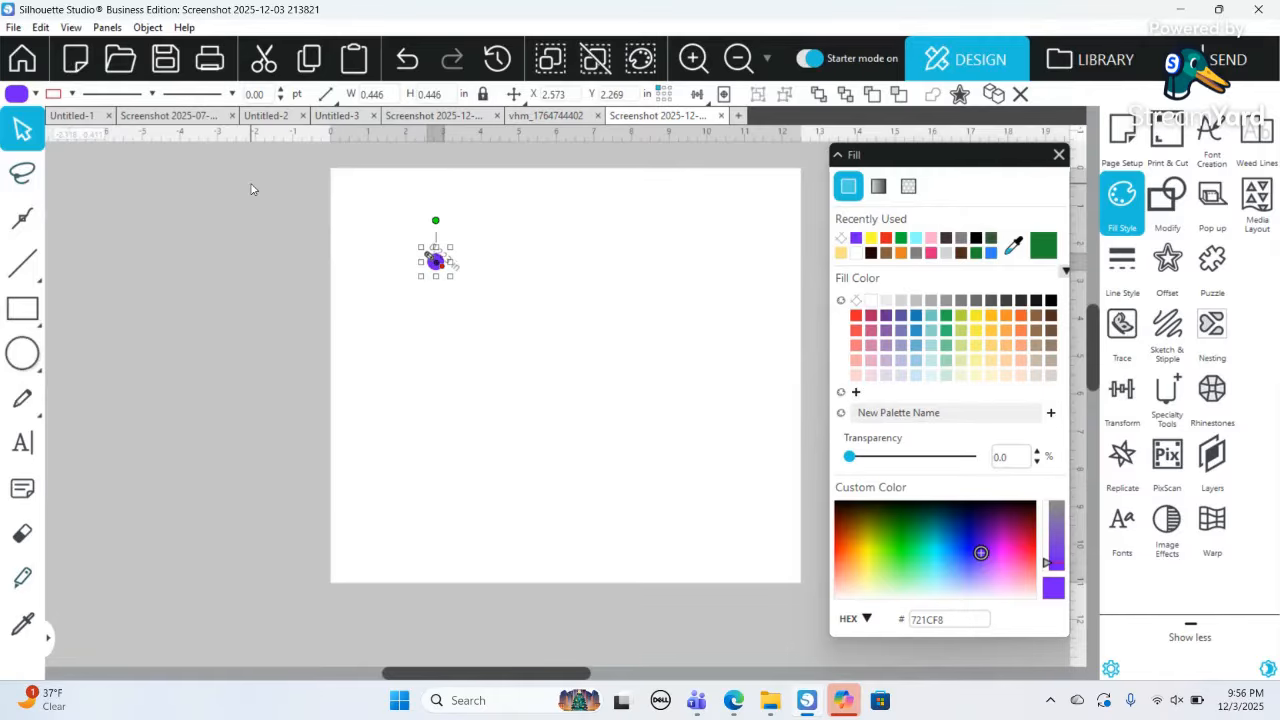
text(D)
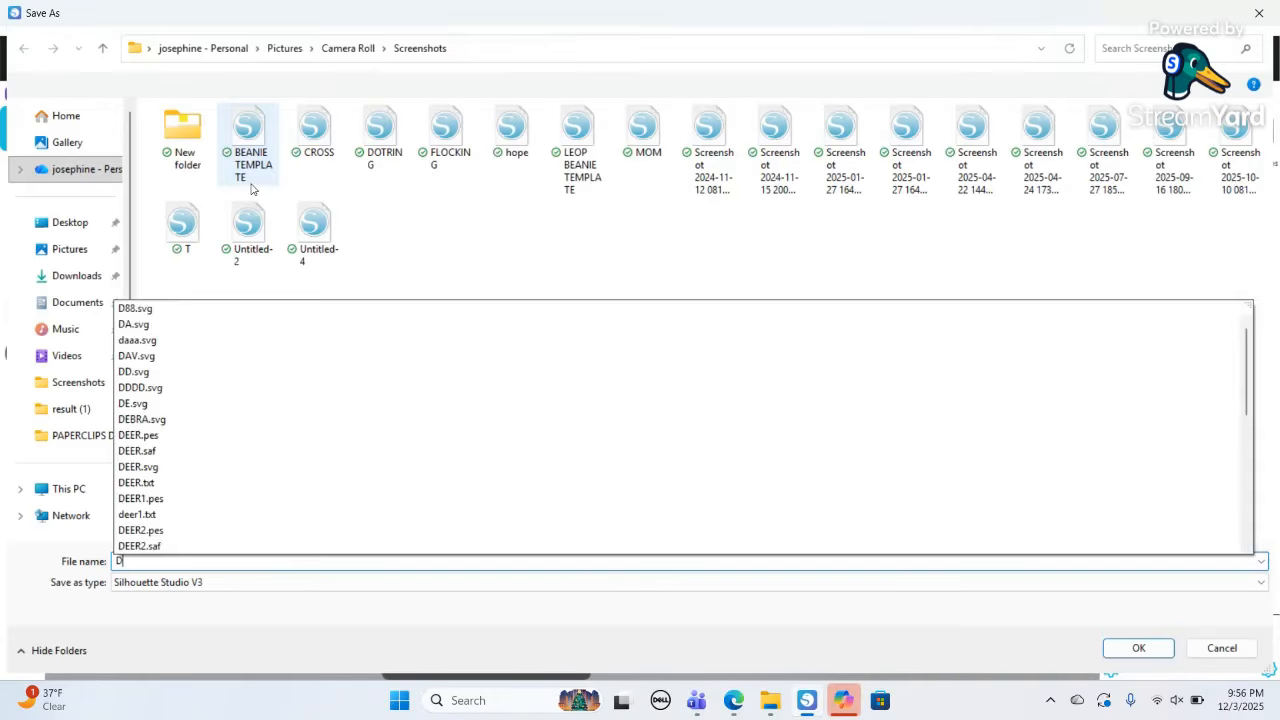
text(OT)
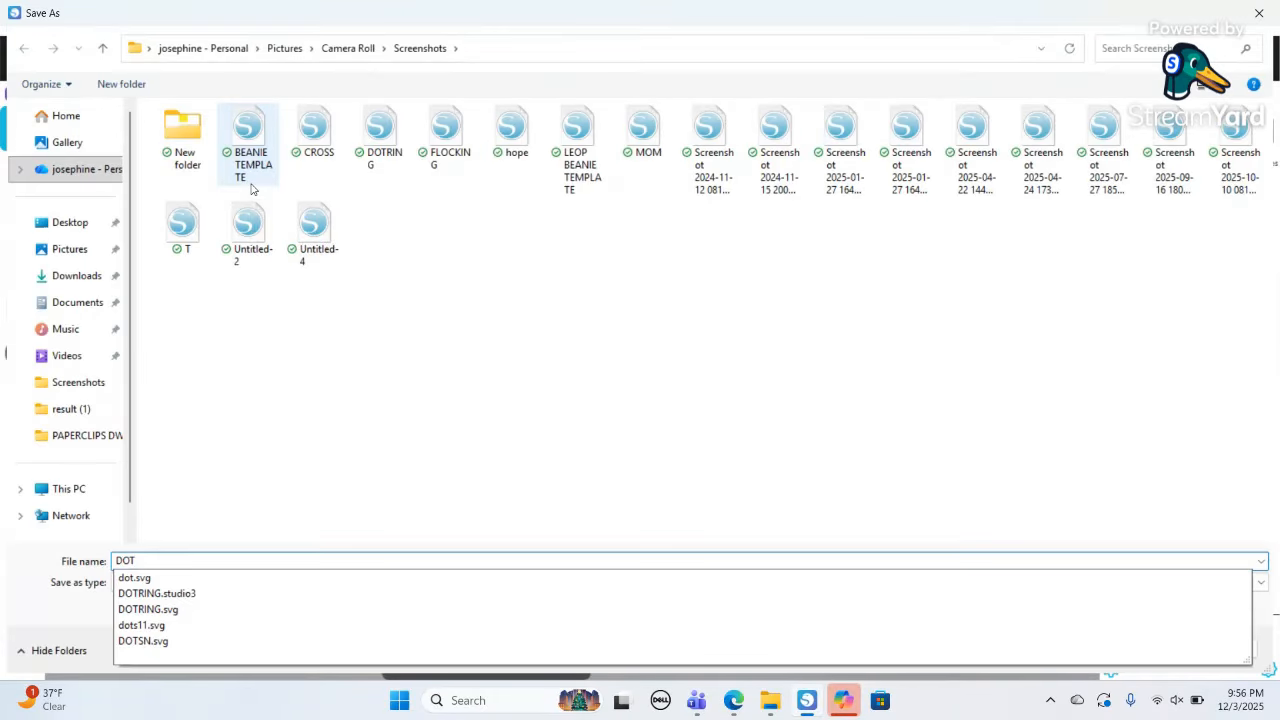
key(BackSpace)
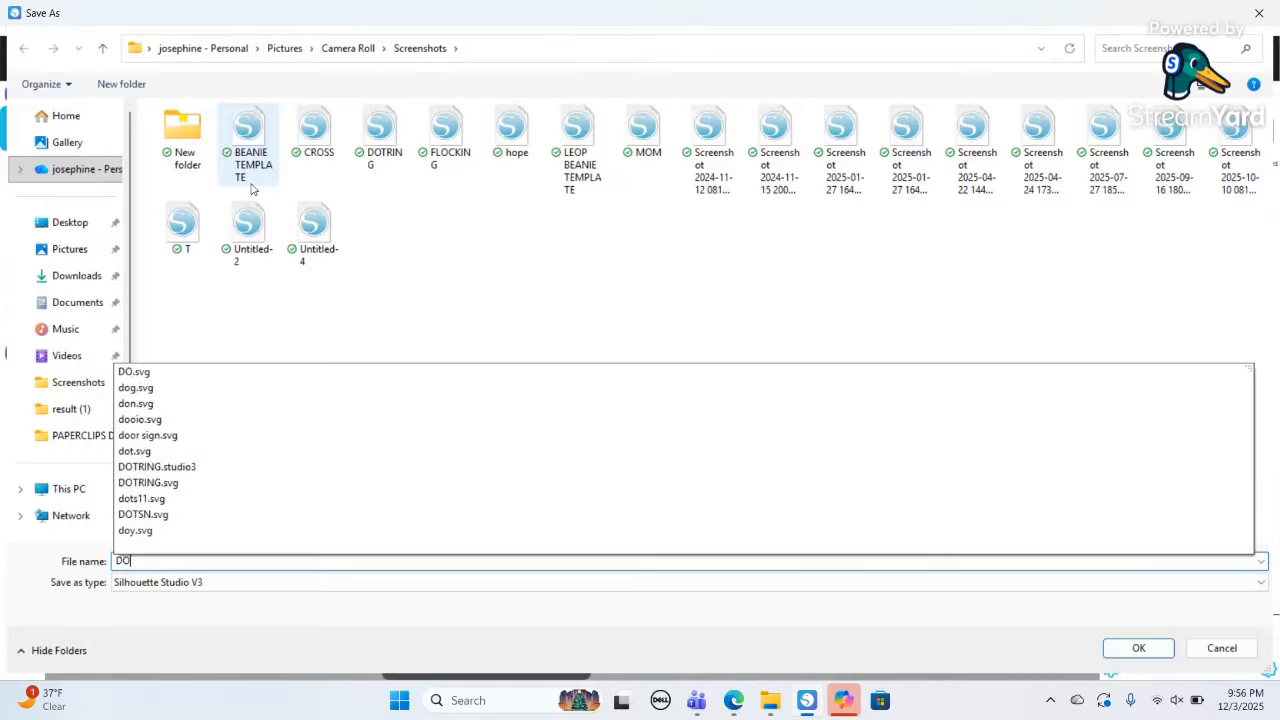
text(4)
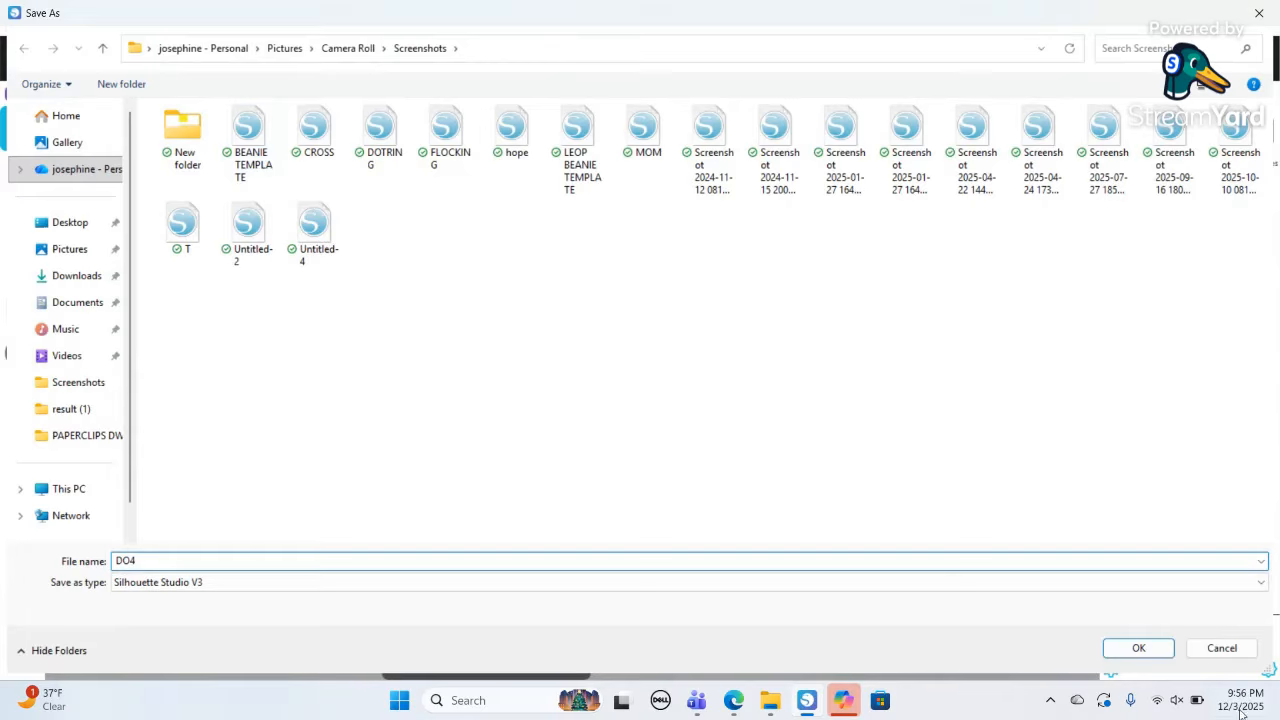
click(1260, 582)
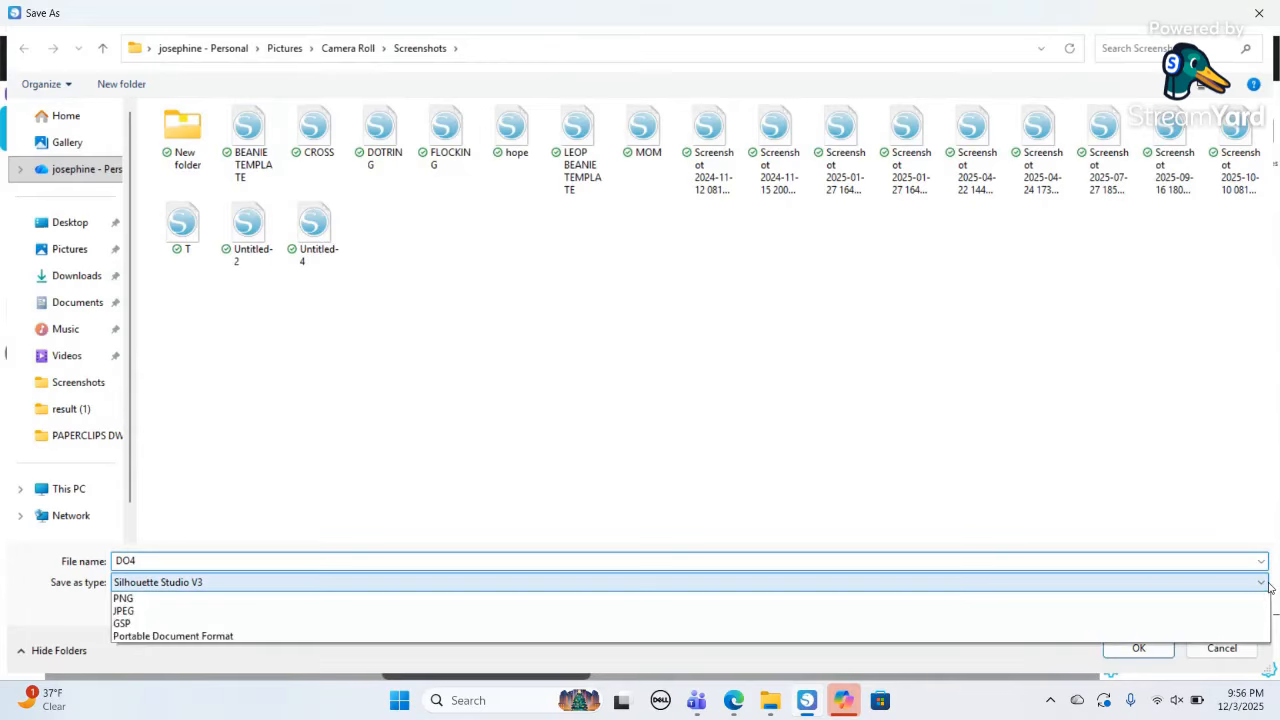
click(1192, 628)
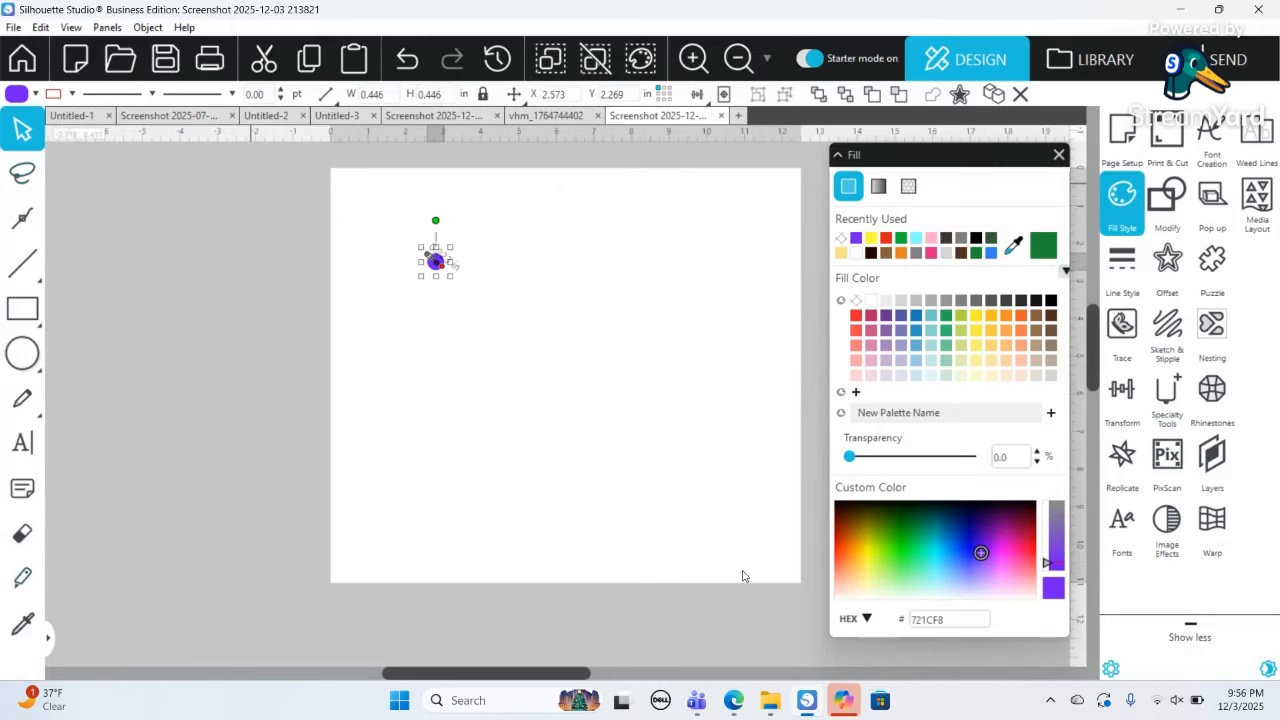
- Switch to Tinkercad, import DO4.svg centered on the artboard at 100% scale, and move the circle into the gap below the first puzzle row
mouse_move(734, 701)
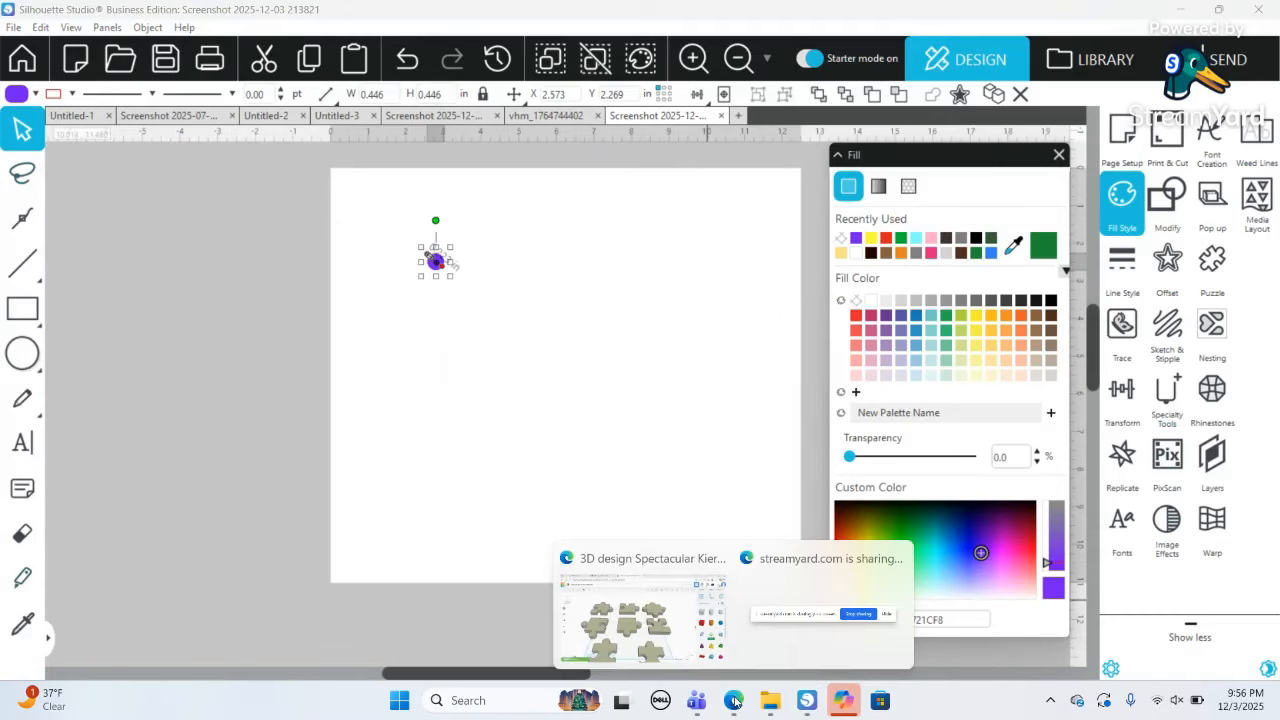
click(660, 642)
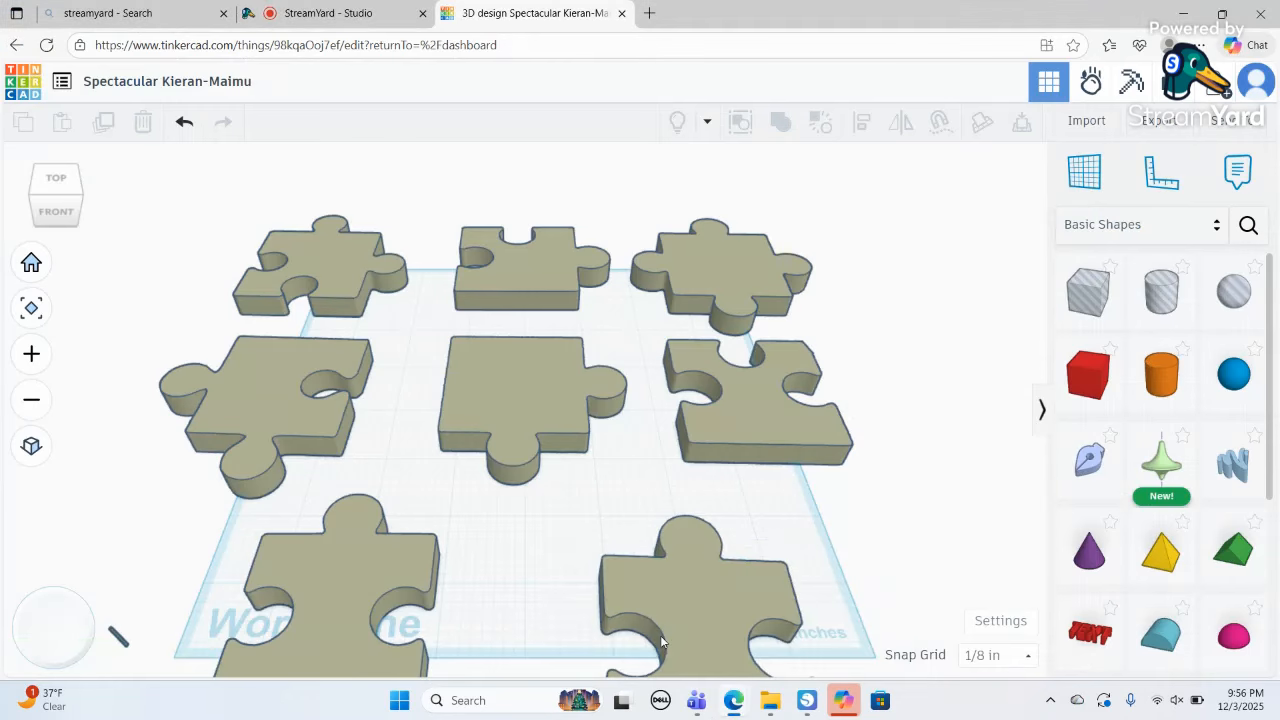
click(1104, 128)
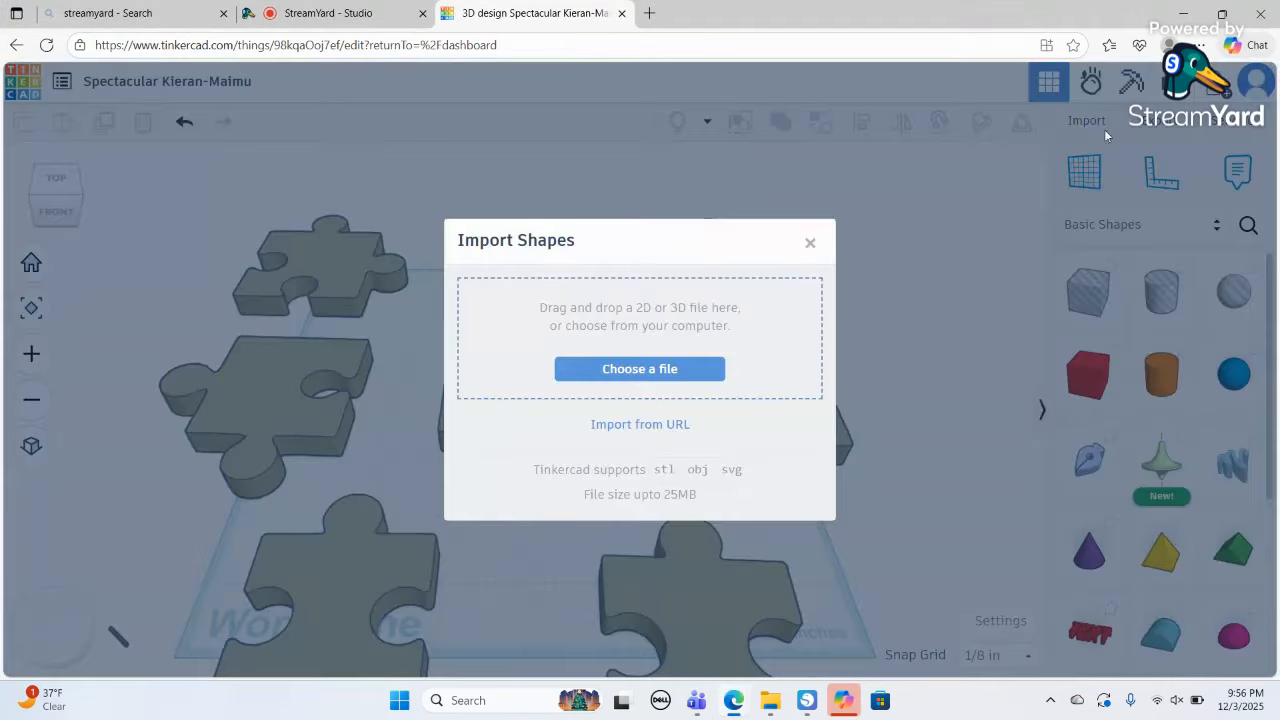
click(631, 379)
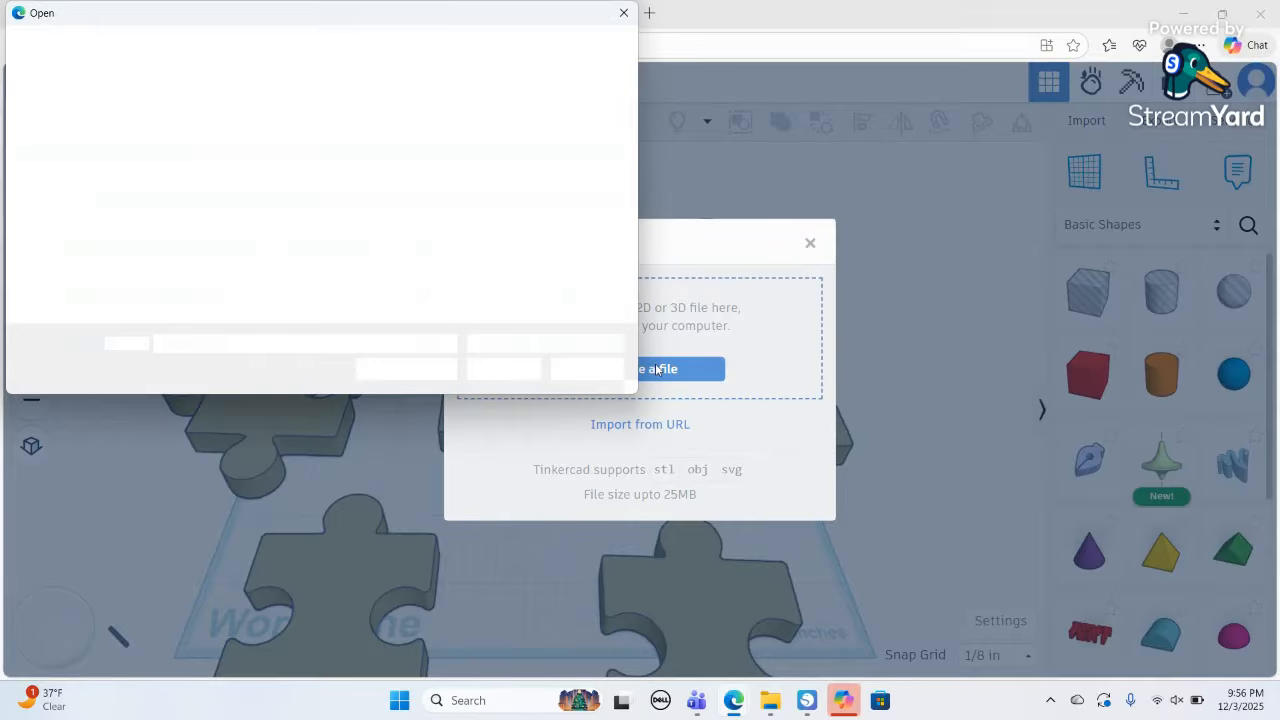
click(100, 116)
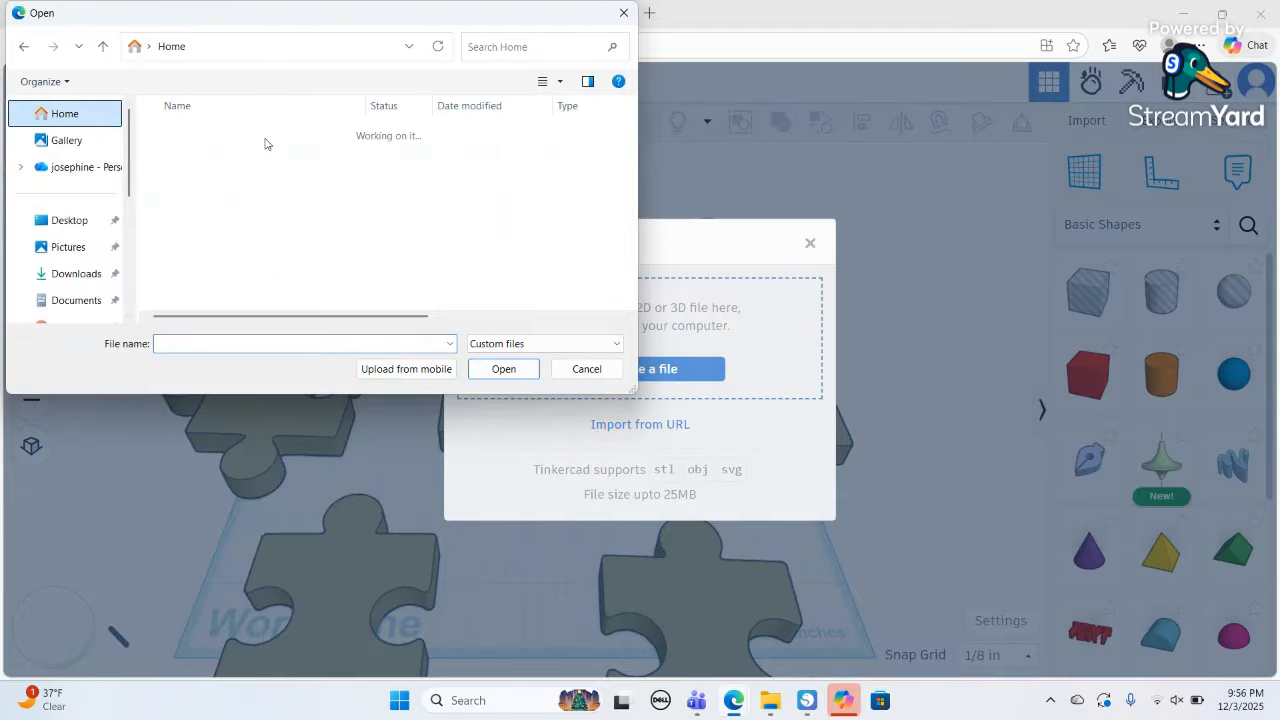
drag(630, 127, 630, 183)
click(411, 263)
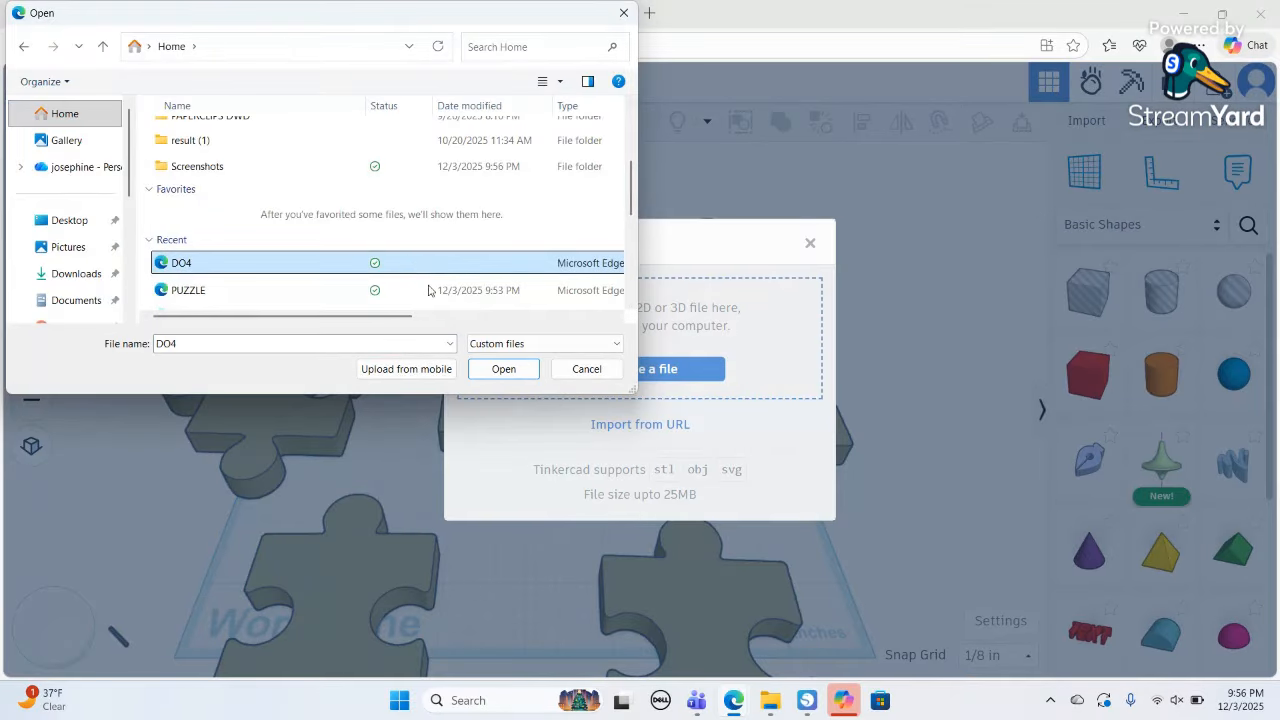
click(510, 372)
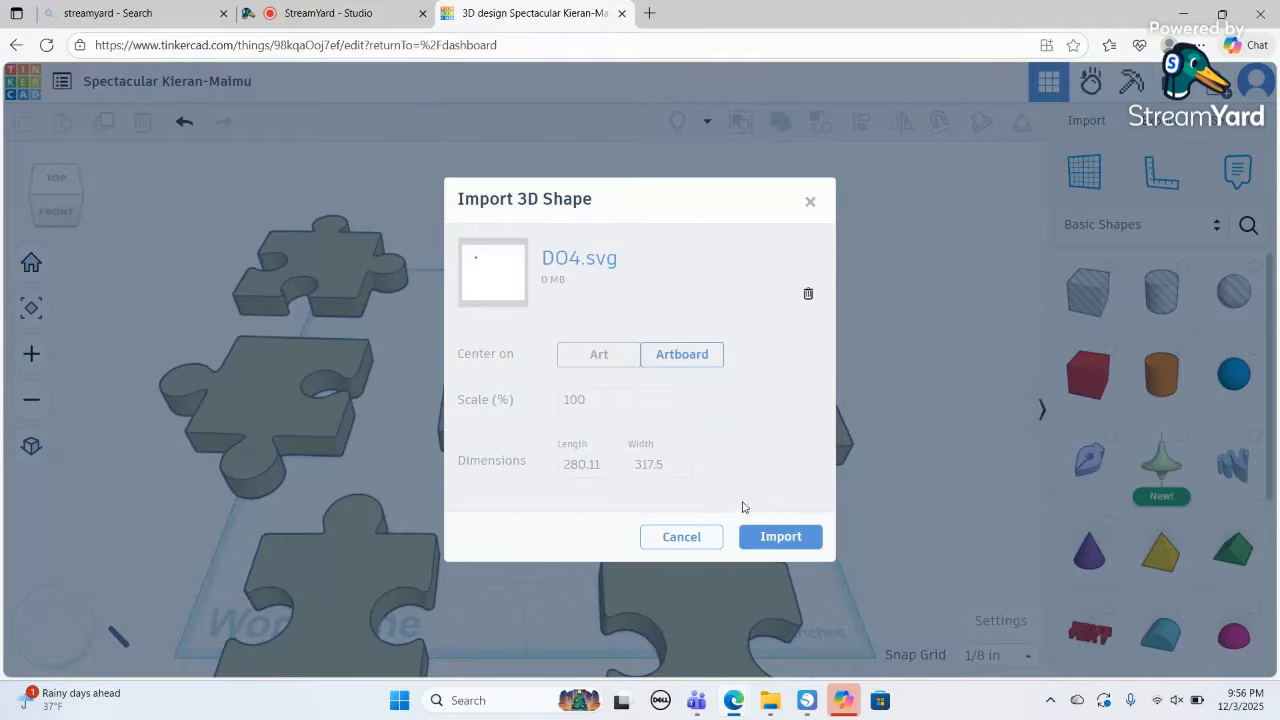
click(771, 536)
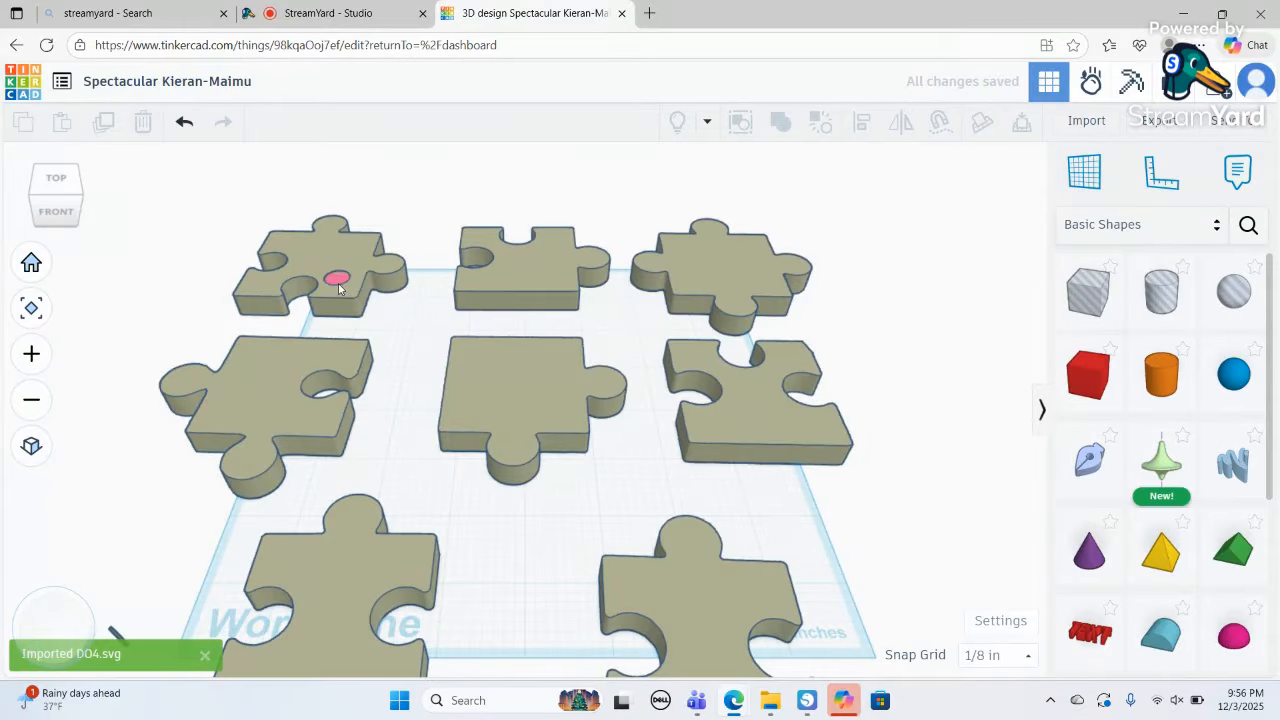
drag(338, 288, 413, 323)
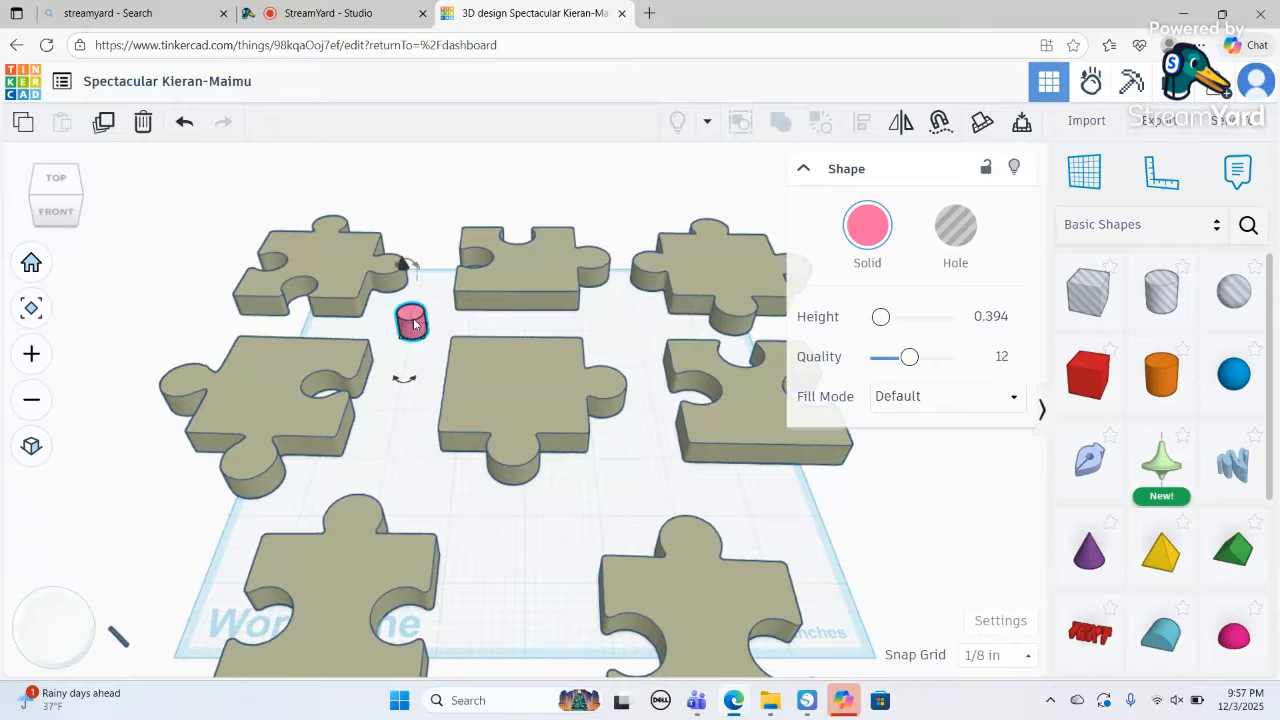
- Set the imported puzzle pieces' quality to 24
click(538, 375)
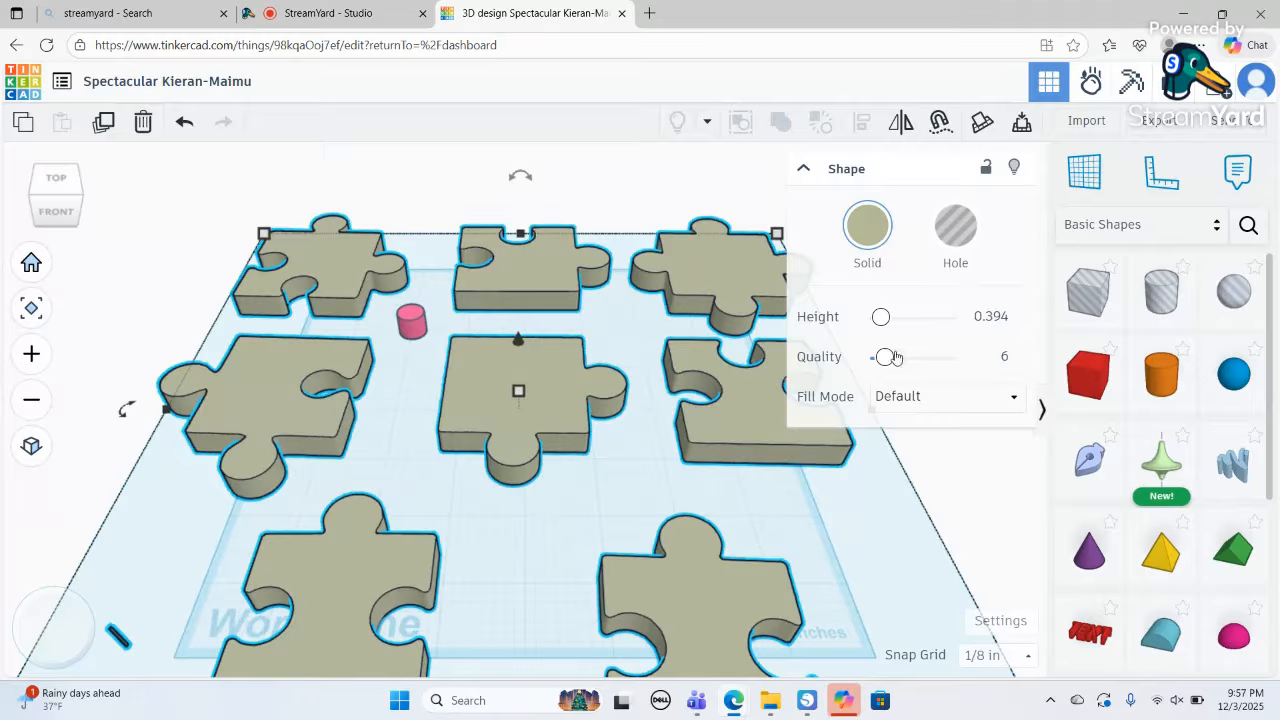
drag(903, 360, 989, 369)
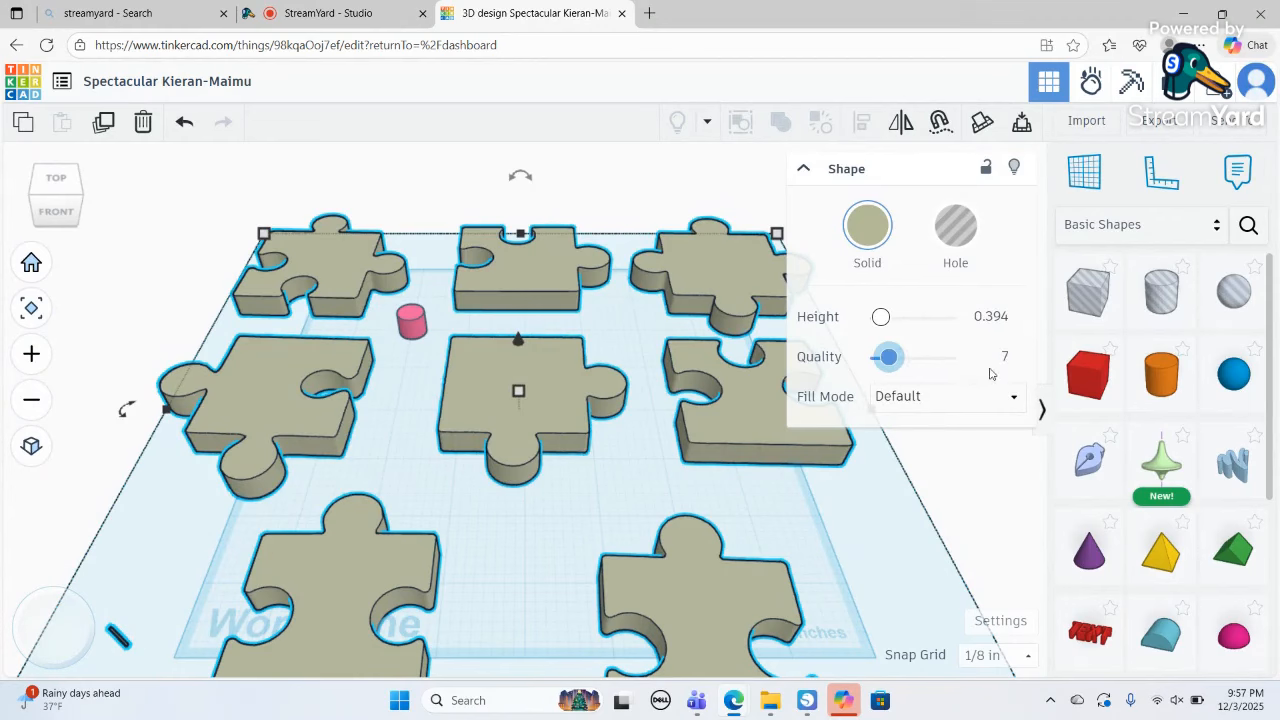
drag(889, 360, 958, 358)
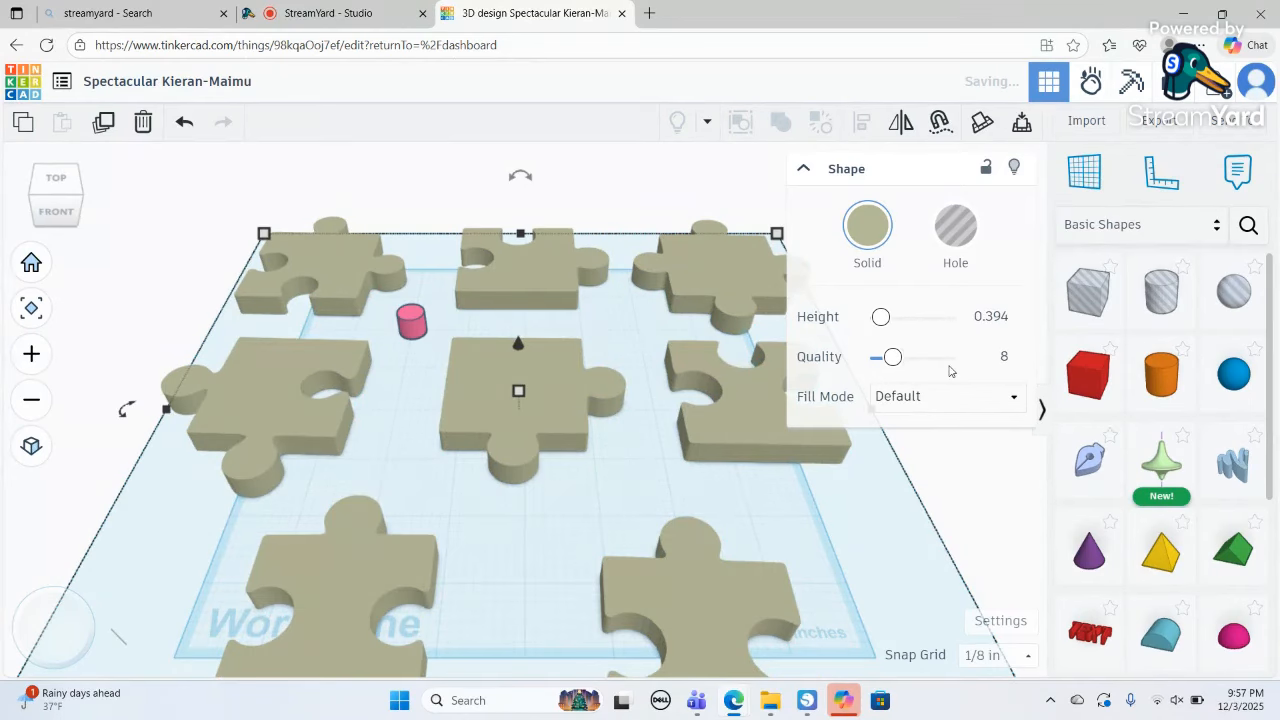
drag(894, 358, 977, 370)
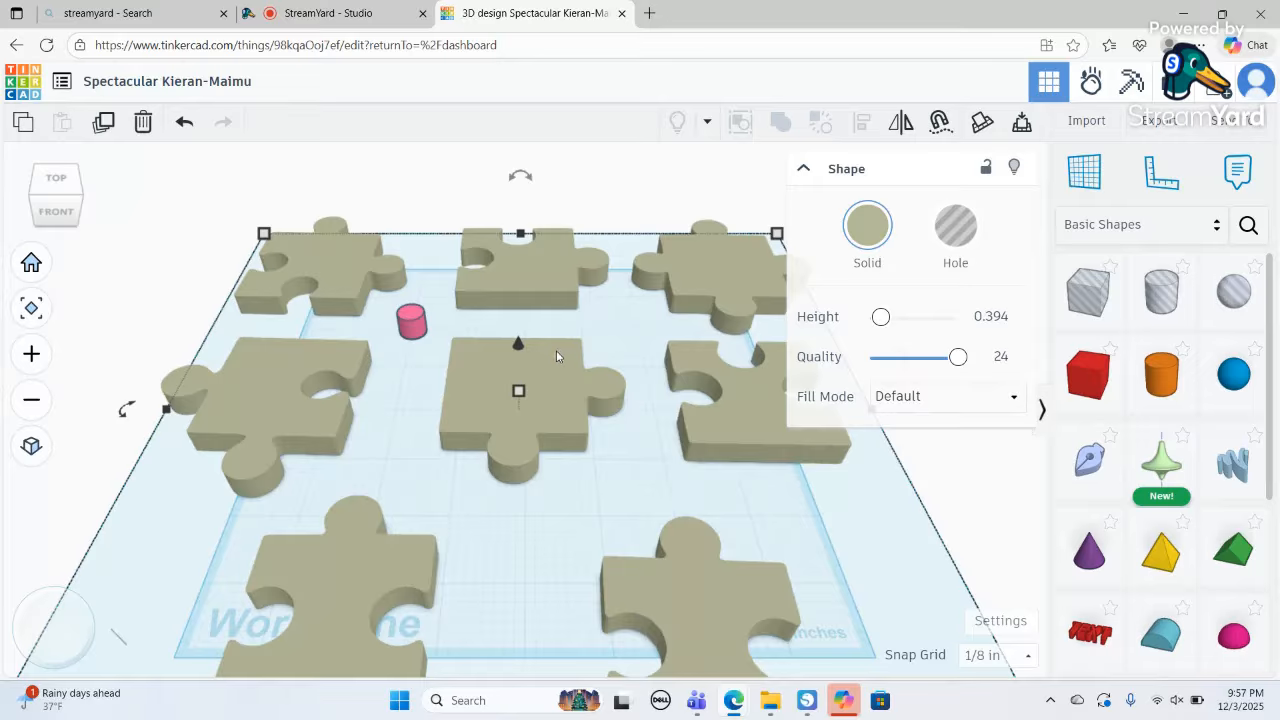
- Set the puzzle pieces' height to 0.5 in
mouse_move(519, 392)
click(600, 400)
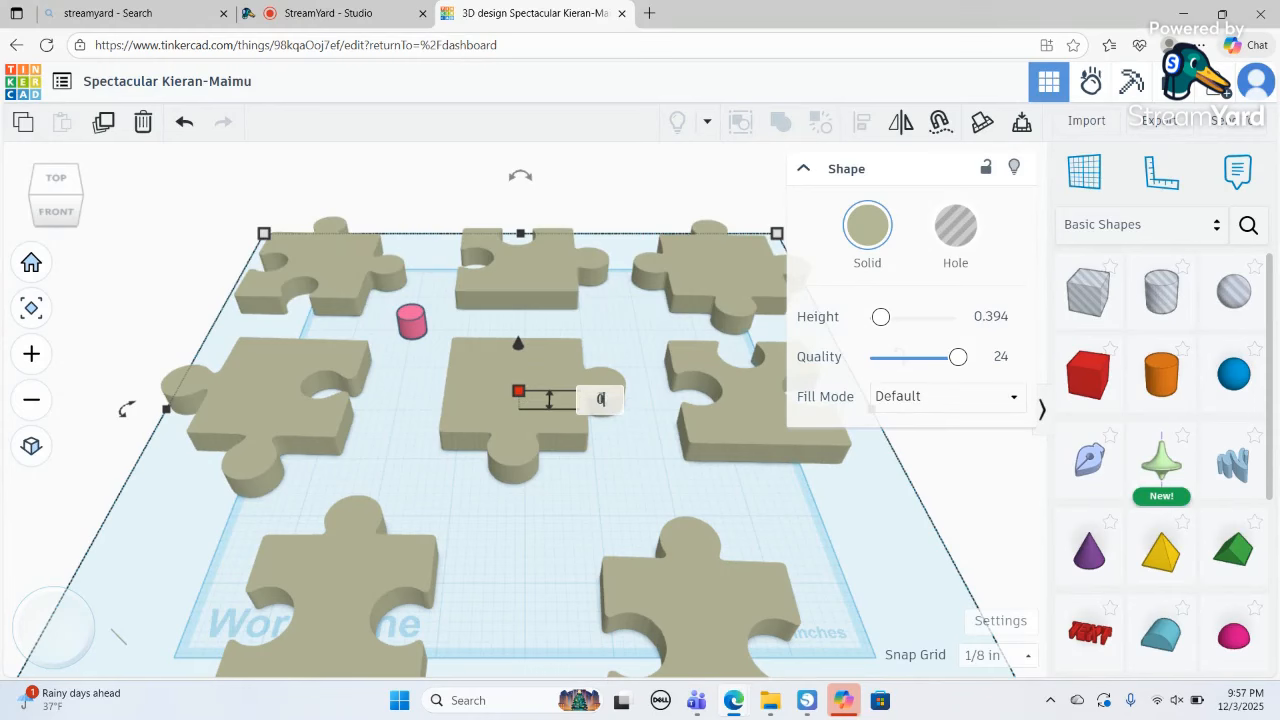
text(0.5)
key(Return)
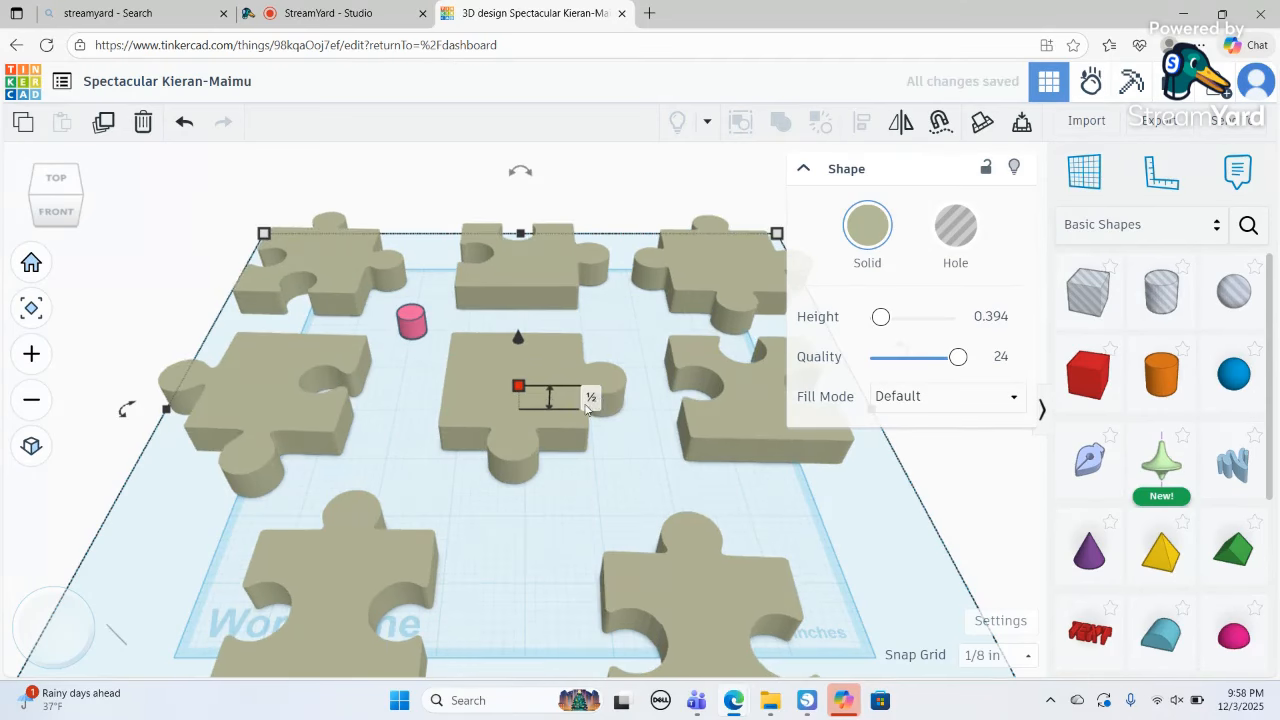
- Stretch the puzzle pieces' height to 3/4 in
click(596, 398)
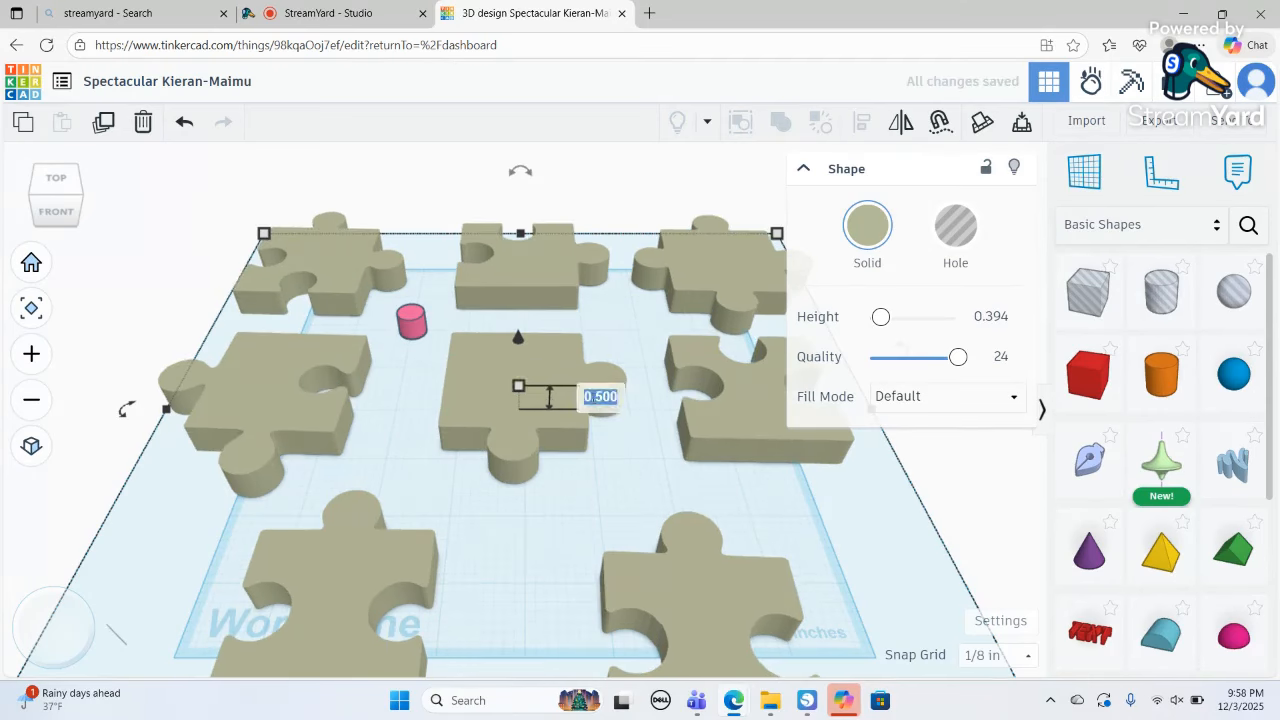
click(519, 385)
drag(519, 385, 518, 378)
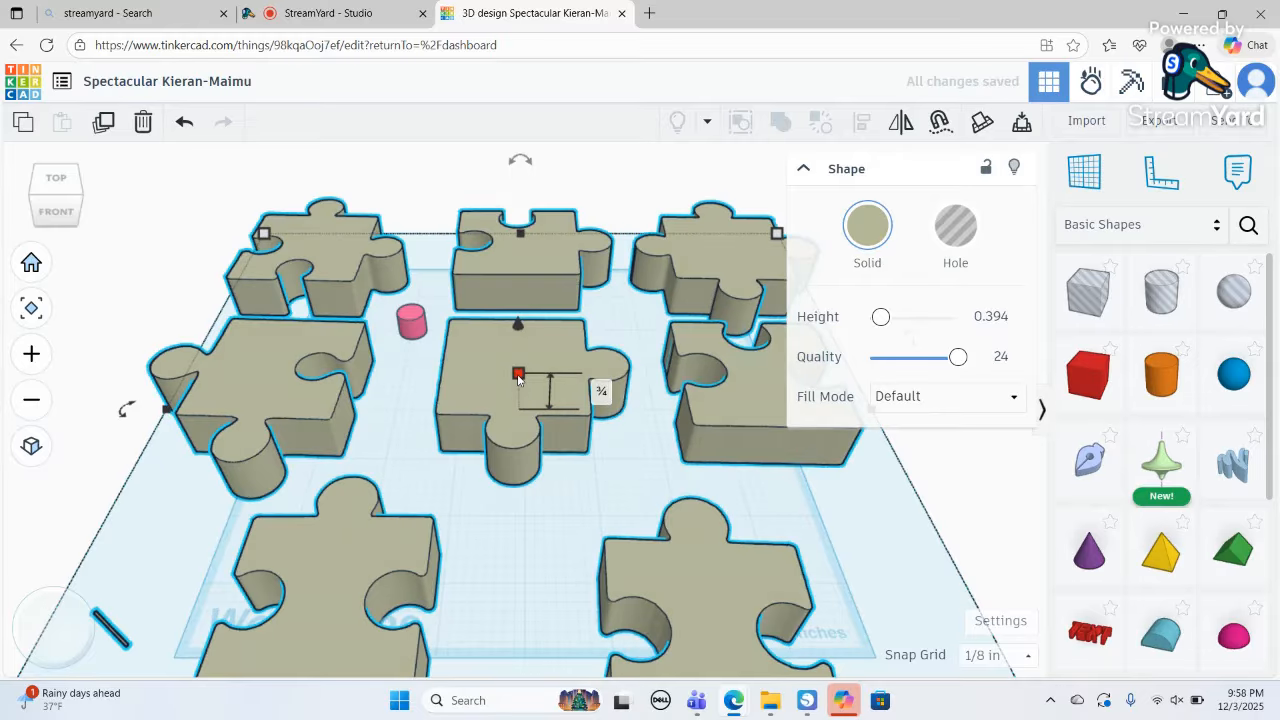
click(605, 411)
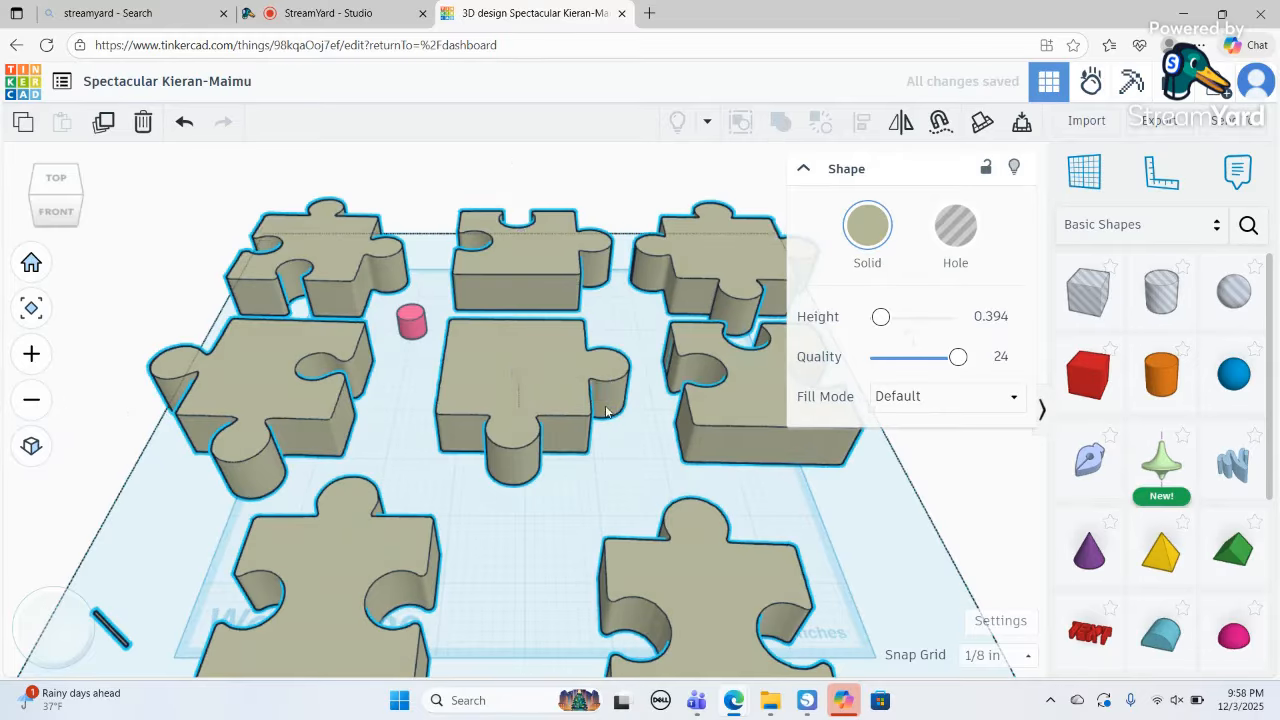
- Switch to Silhouette Studio and undo the small circle's formatting and drawing and the deletion of the puzzle pieces
click(112, 636)
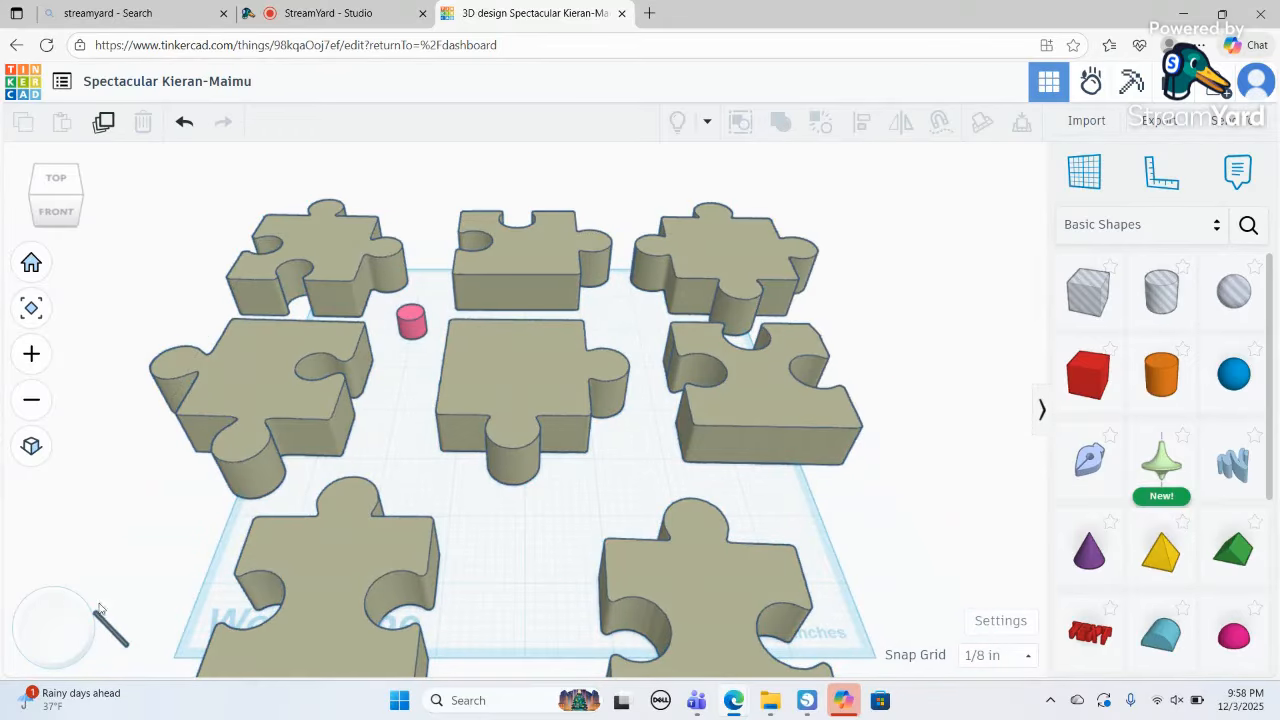
click(39, 405)
click(39, 405)
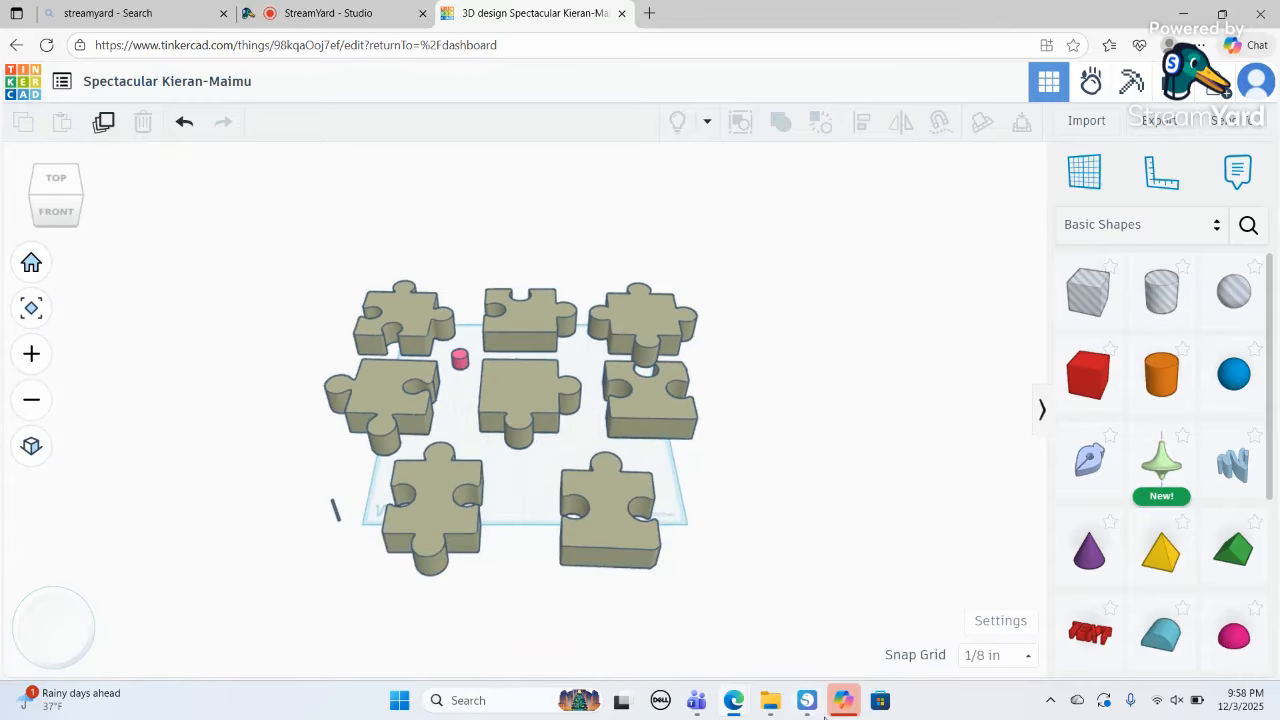
click(806, 700)
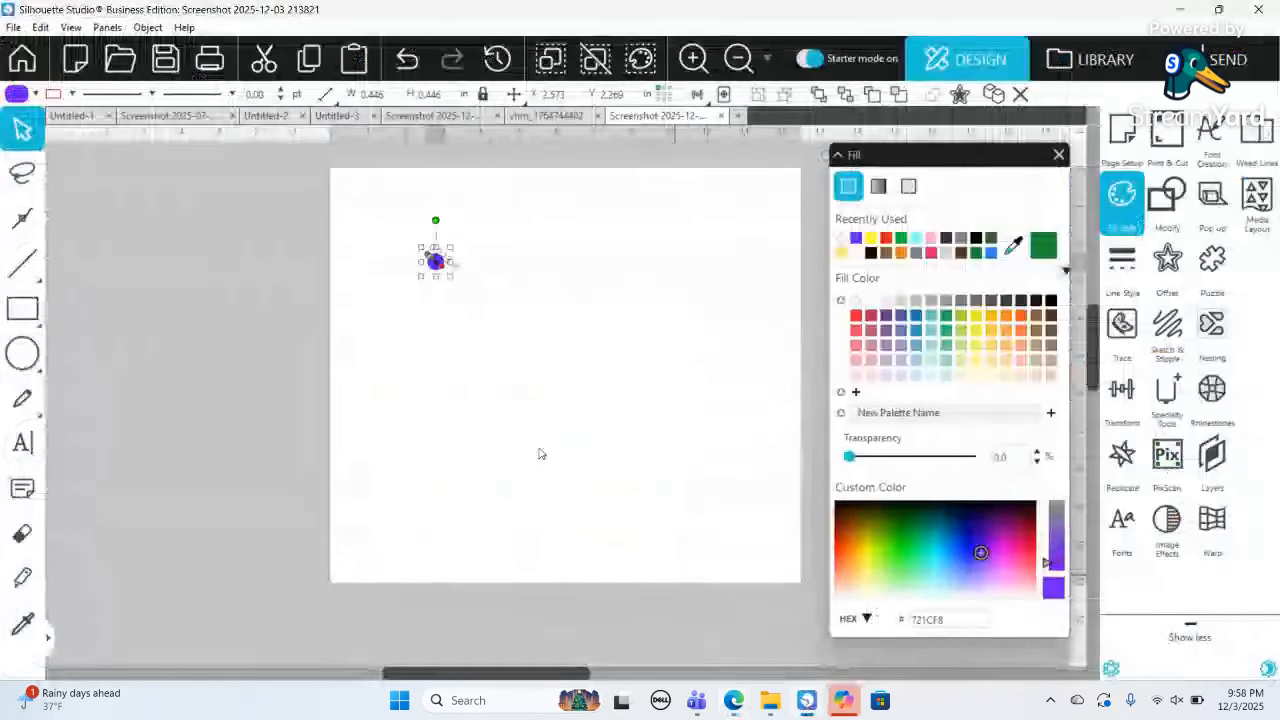
click(405, 55)
click(405, 55)
click(405, 55)
click(405, 55)
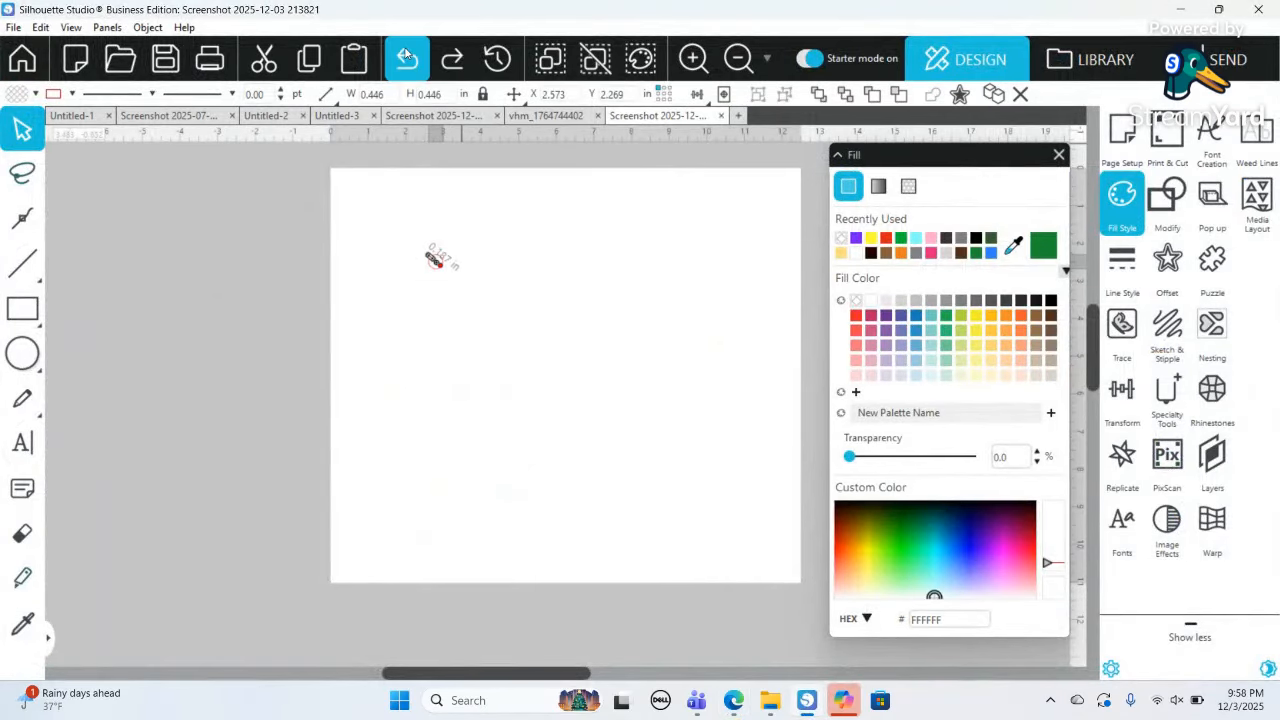
click(405, 55)
click(405, 55)
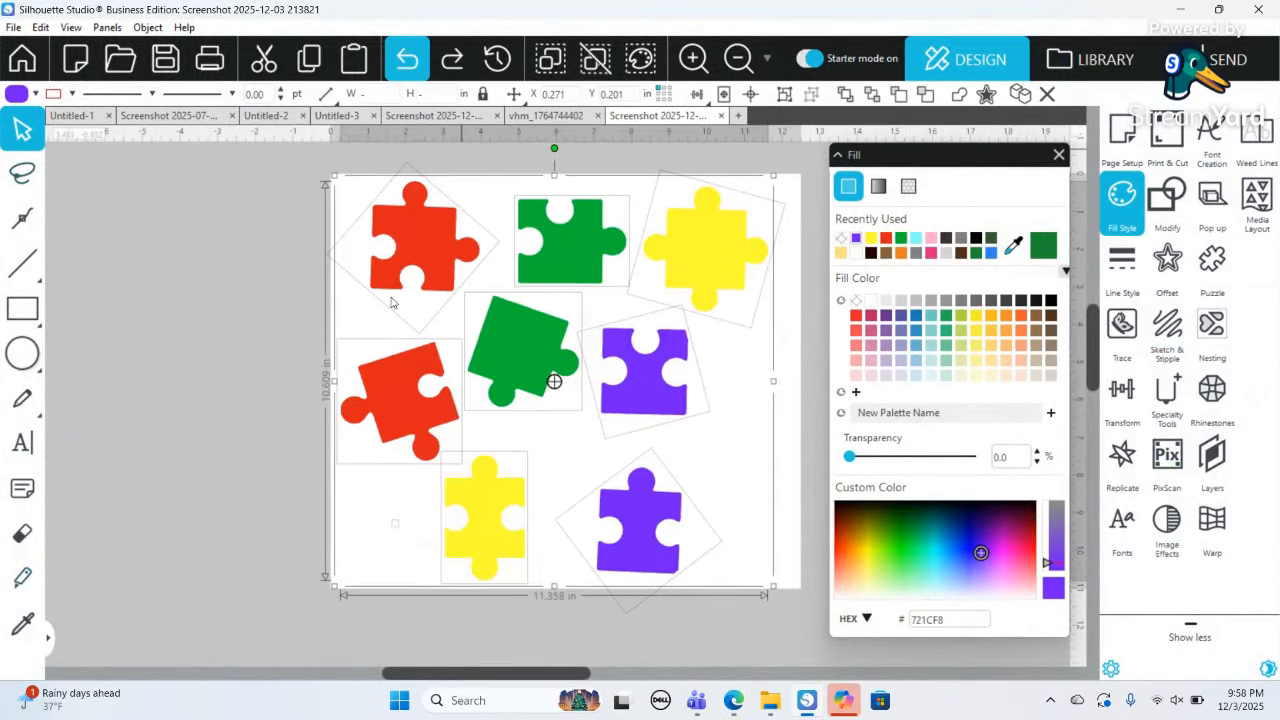
- Check the empty area beside the lower yellow piece and the whole page for a stray shape
click(388, 534)
mouse_move(334, 490)
mouse_down()
mouse_move(431, 521)
mouse_move(417, 607)
mouse_up()
click(418, 613)
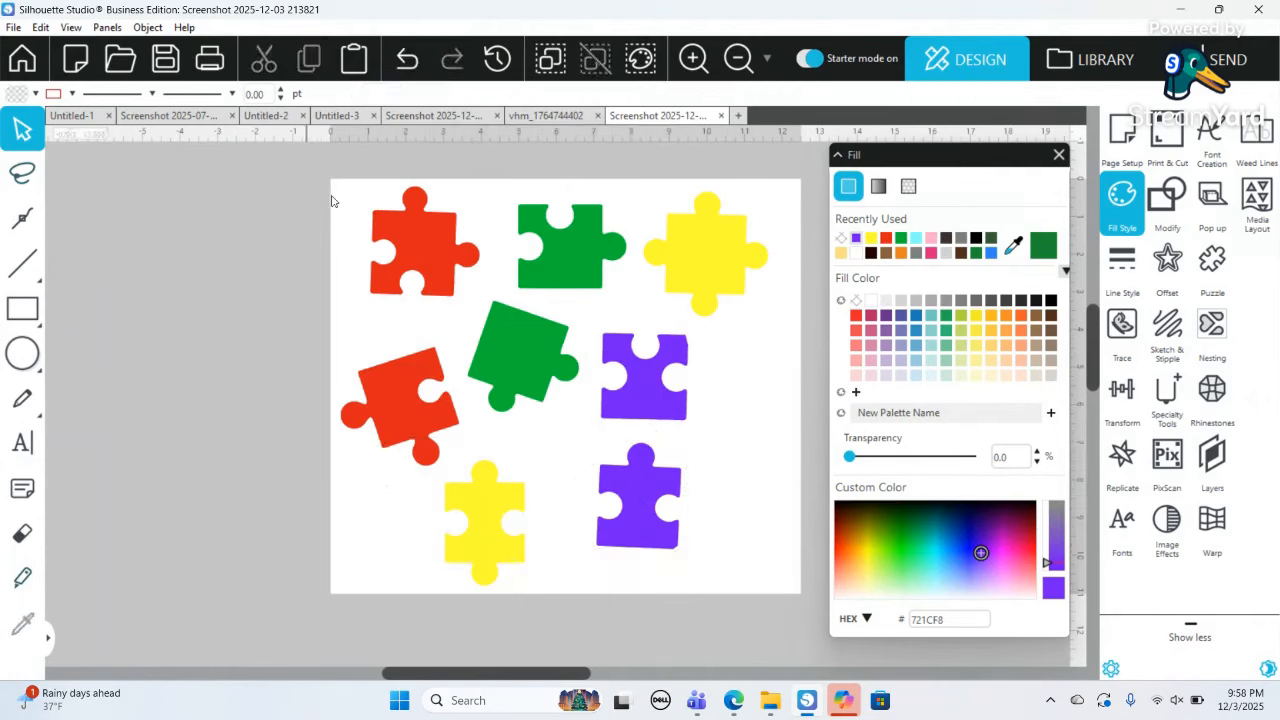
key(ctrl+a)
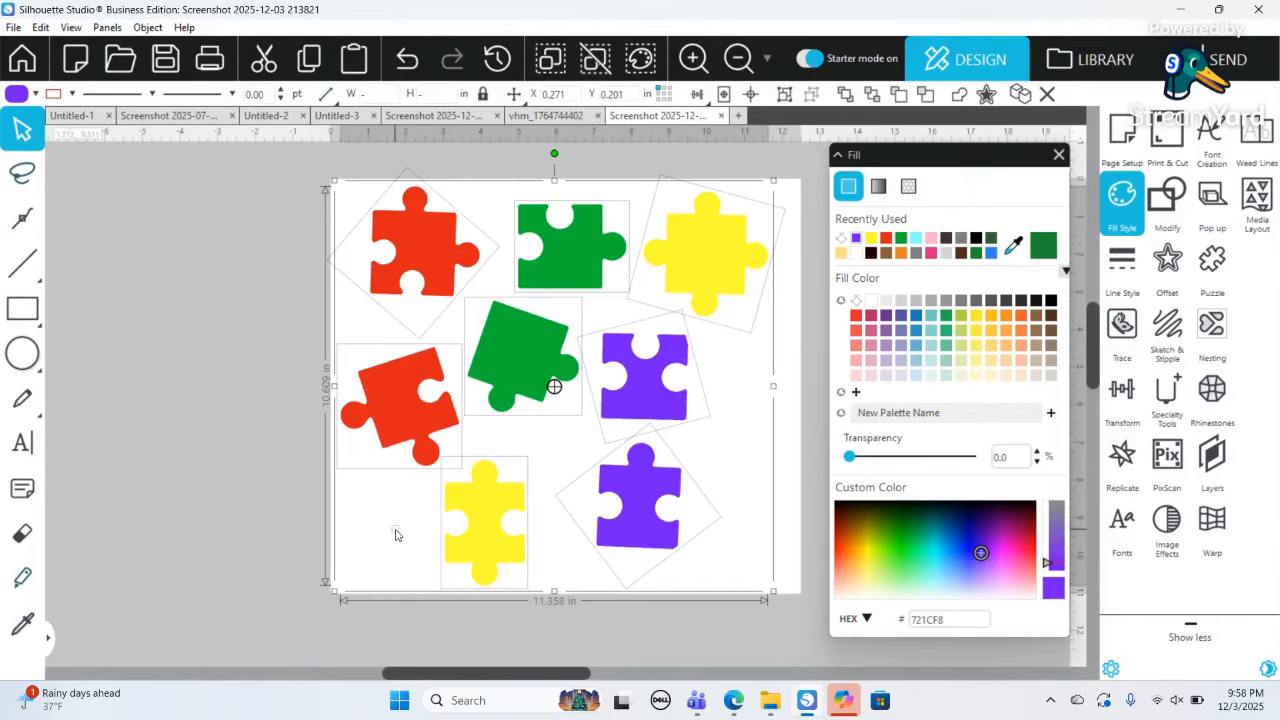
click(416, 608)
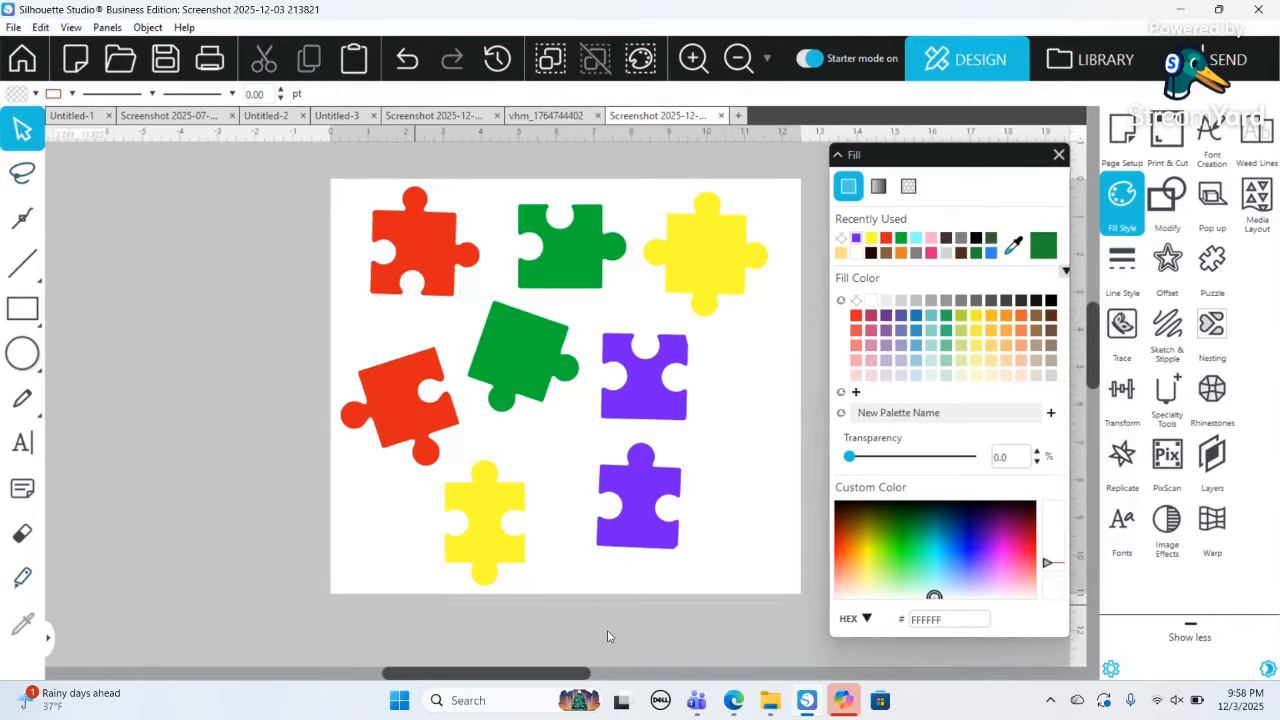
- Switch back to Tinkercad and place a box hole over the stray sliver beside the front puzzle pieces
mouse_move(734, 700)
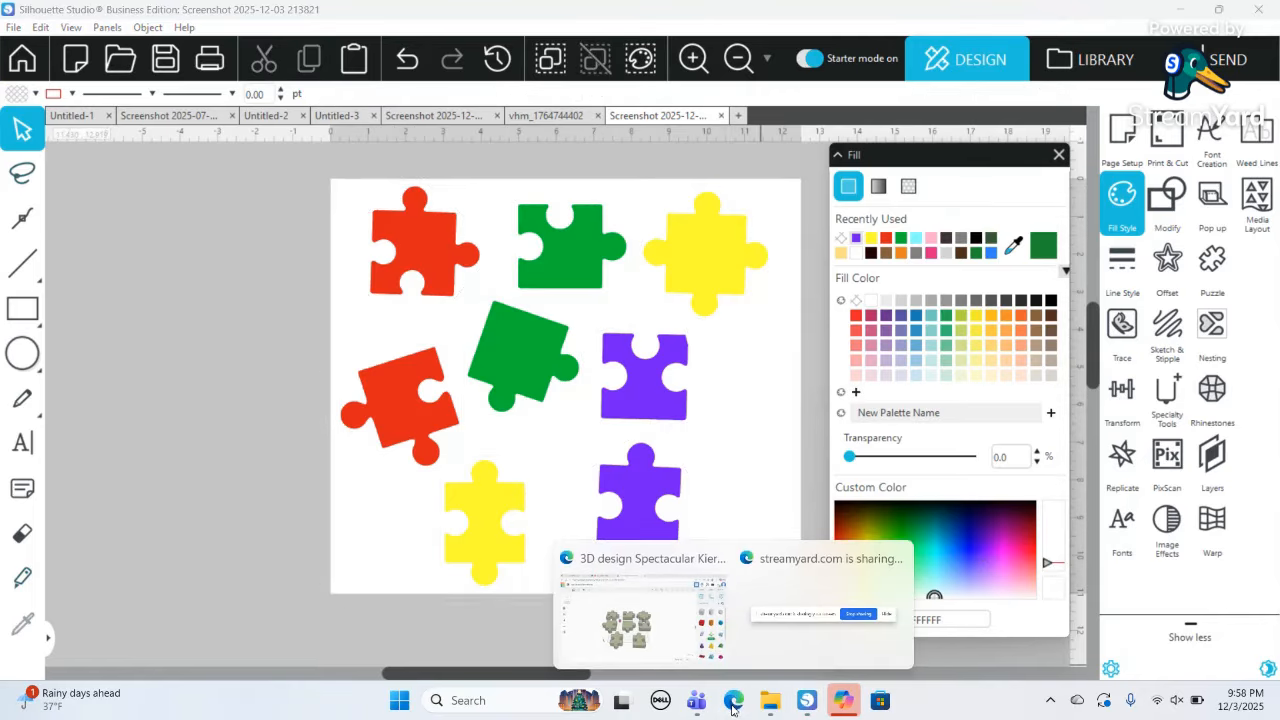
click(651, 625)
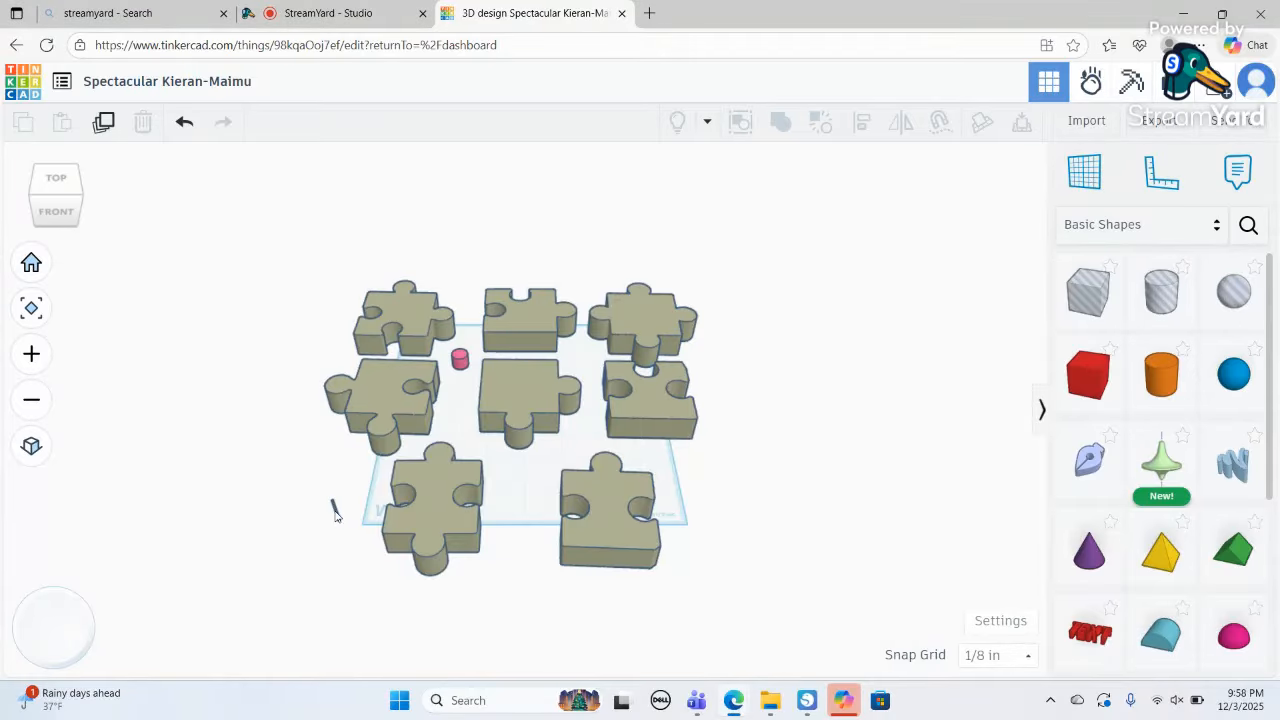
key(ctrl+a)
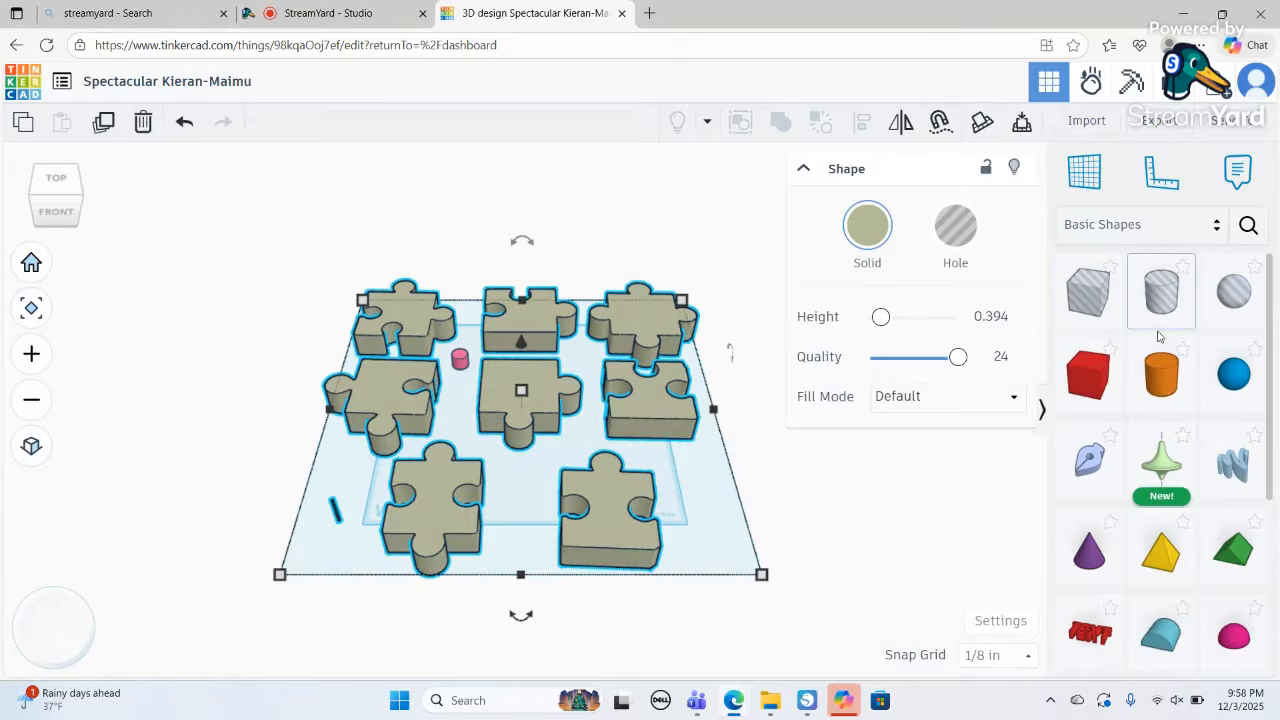
drag(1095, 307, 340, 513)
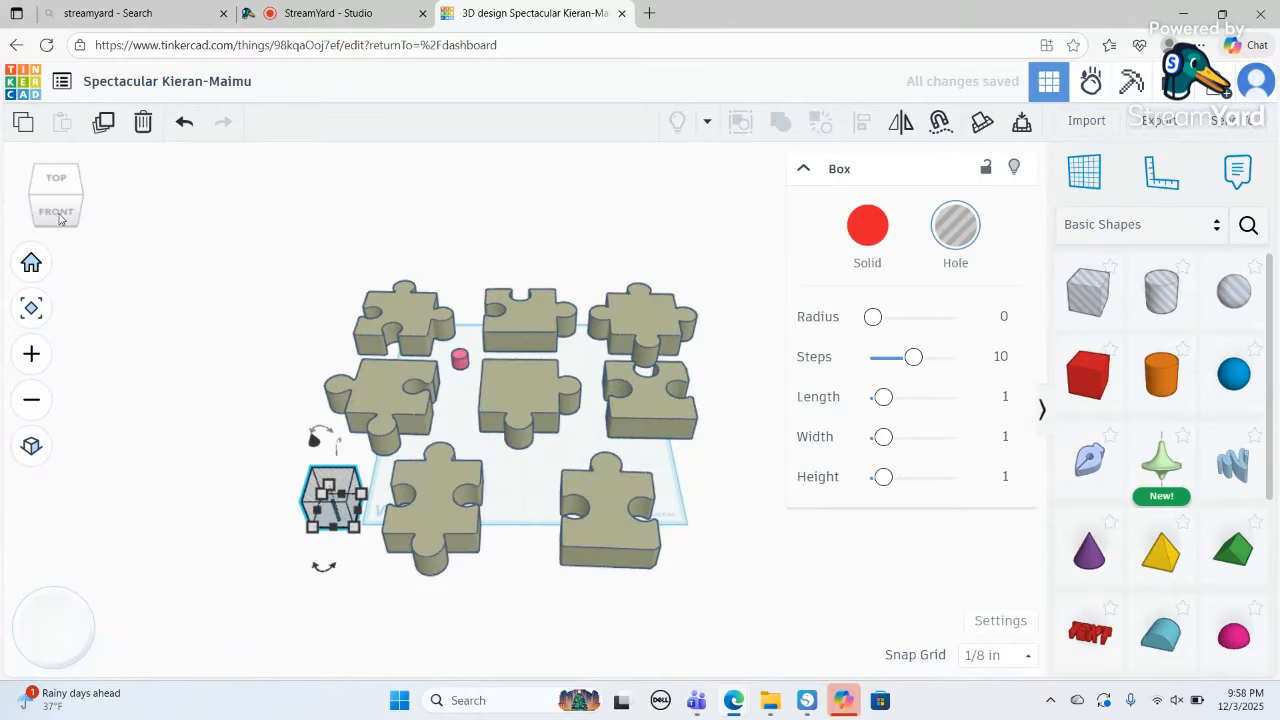
- Extend the box hole downward to a height of 1 1/2 in, working from a view below the workplane
drag(58, 216, 40, 195)
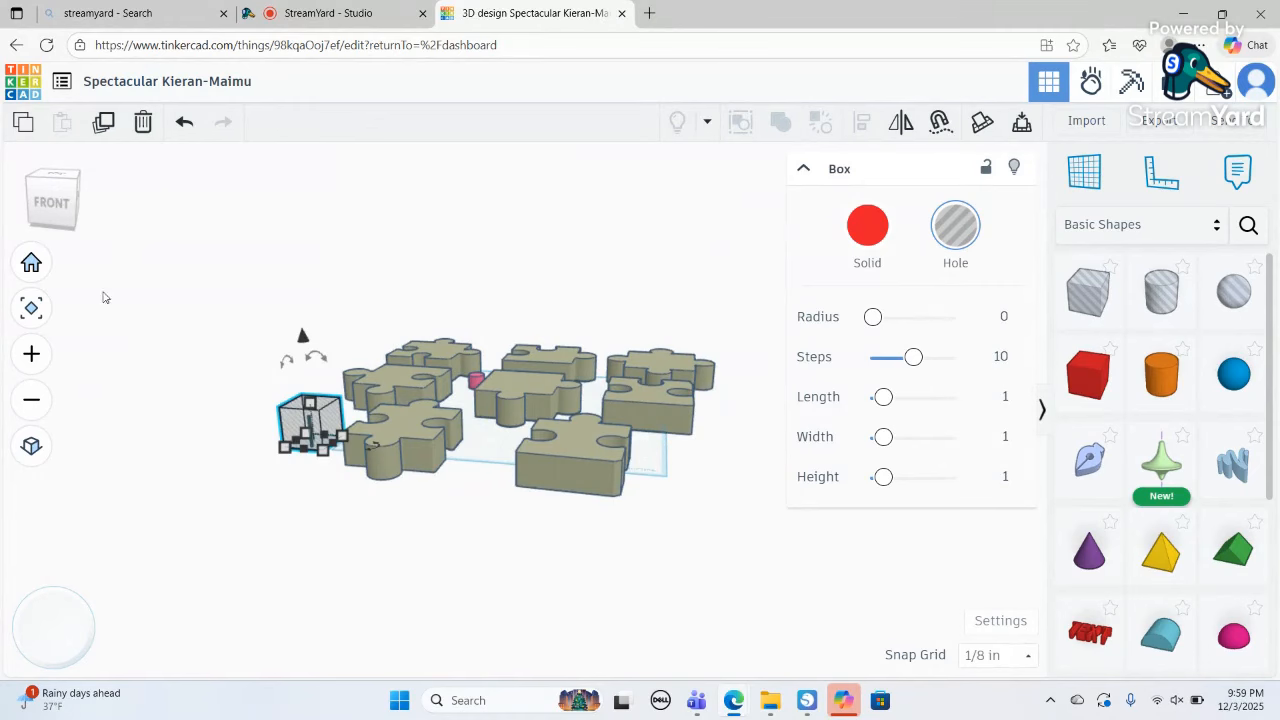
drag(57, 217, 83, 225)
click(65, 214)
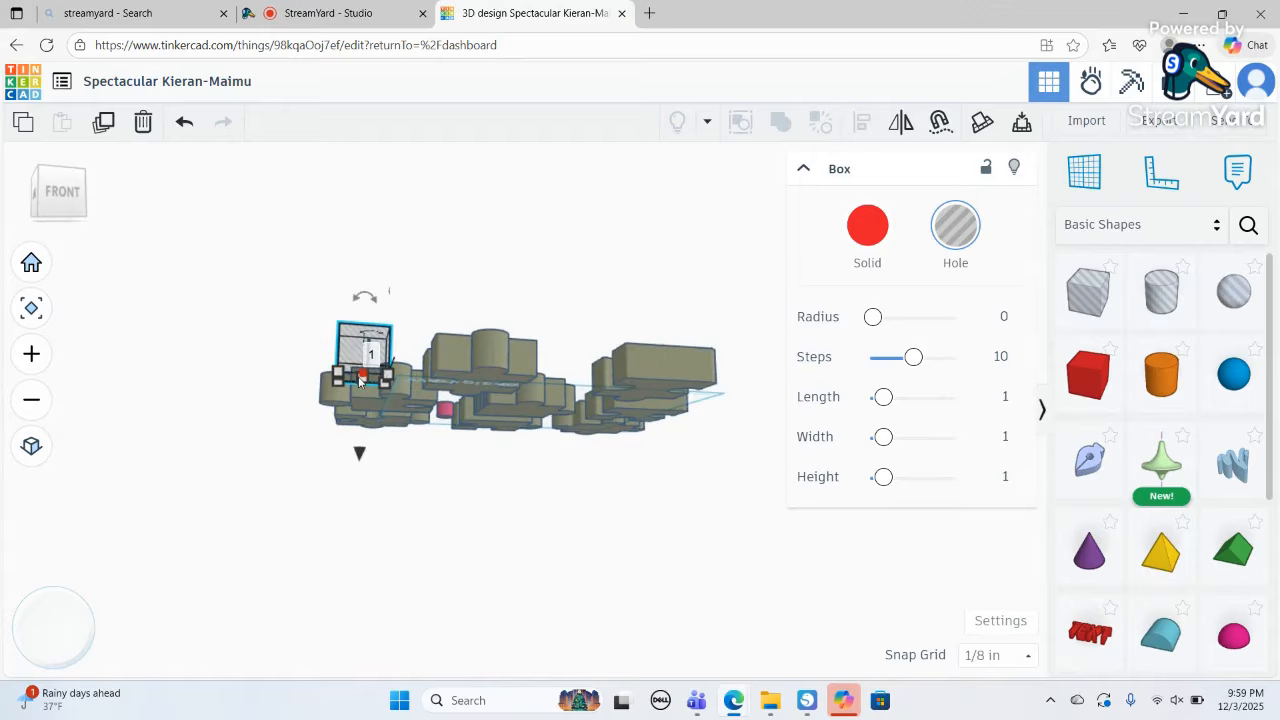
drag(361, 385, 360, 400)
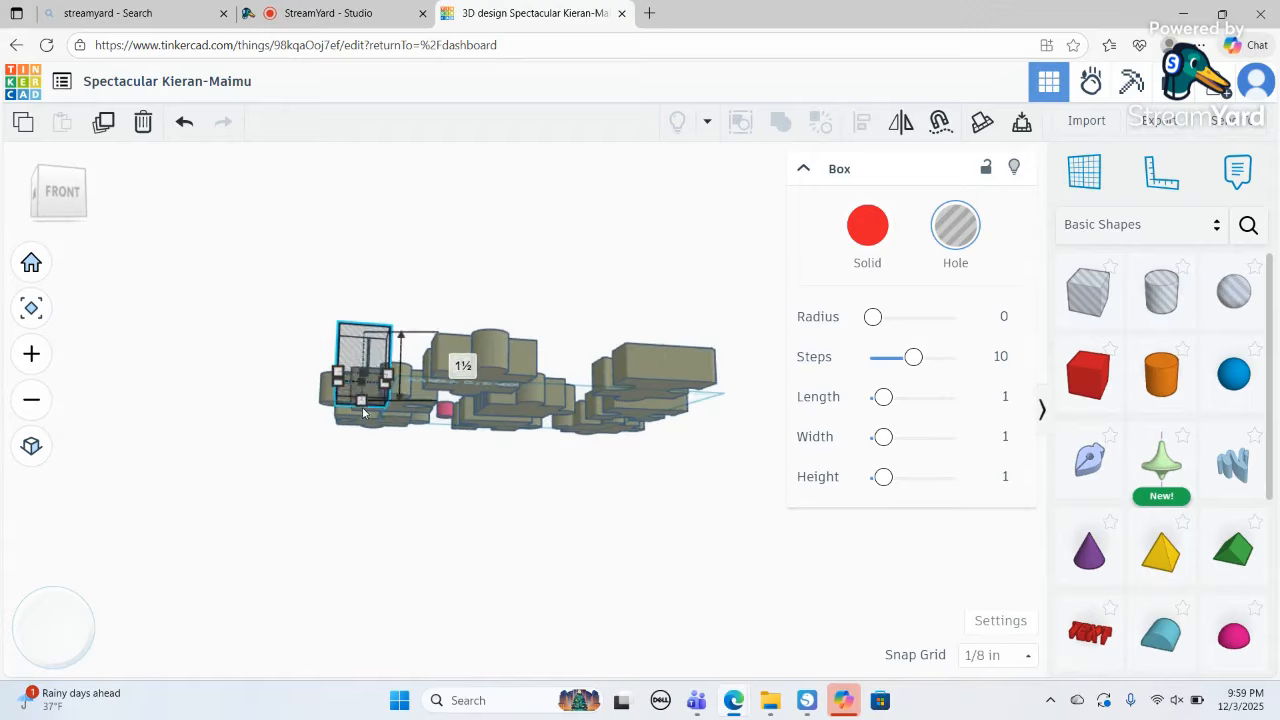
- Select the box hole and the puzzle pieces and group them as a Union to cut away the stray sliver
drag(65, 186, 65, 201)
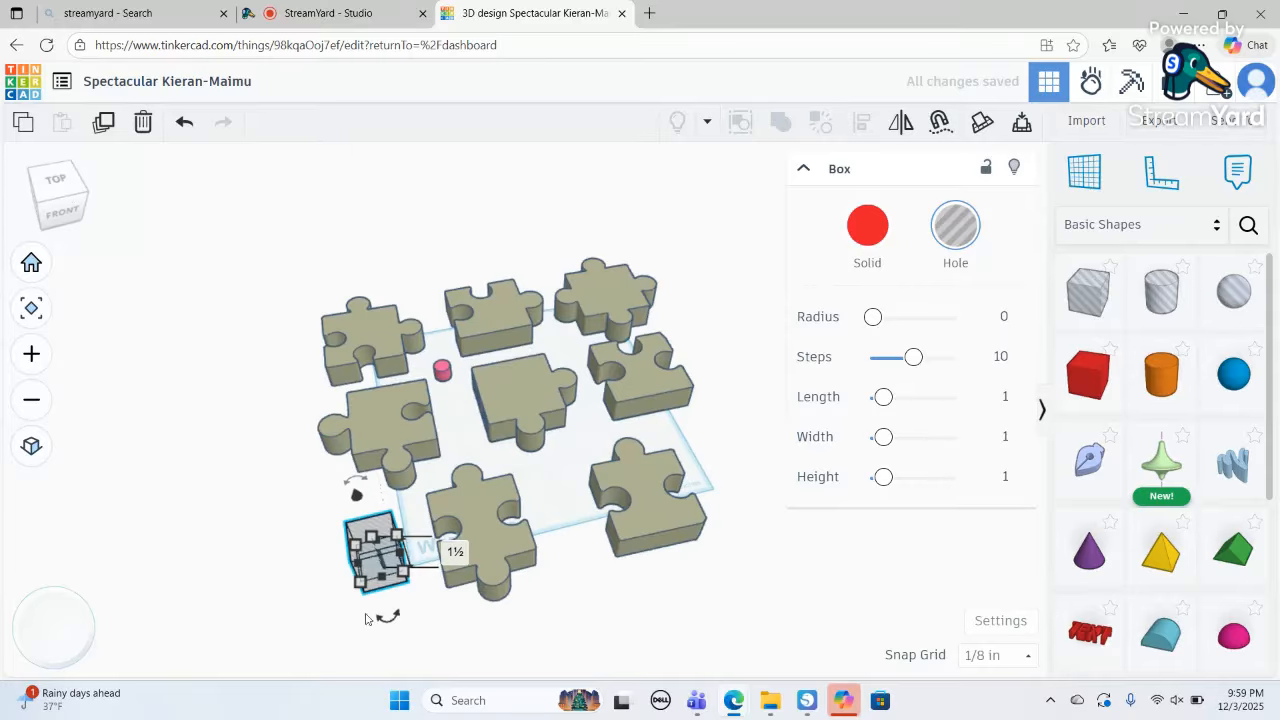
drag(385, 617, 334, 430)
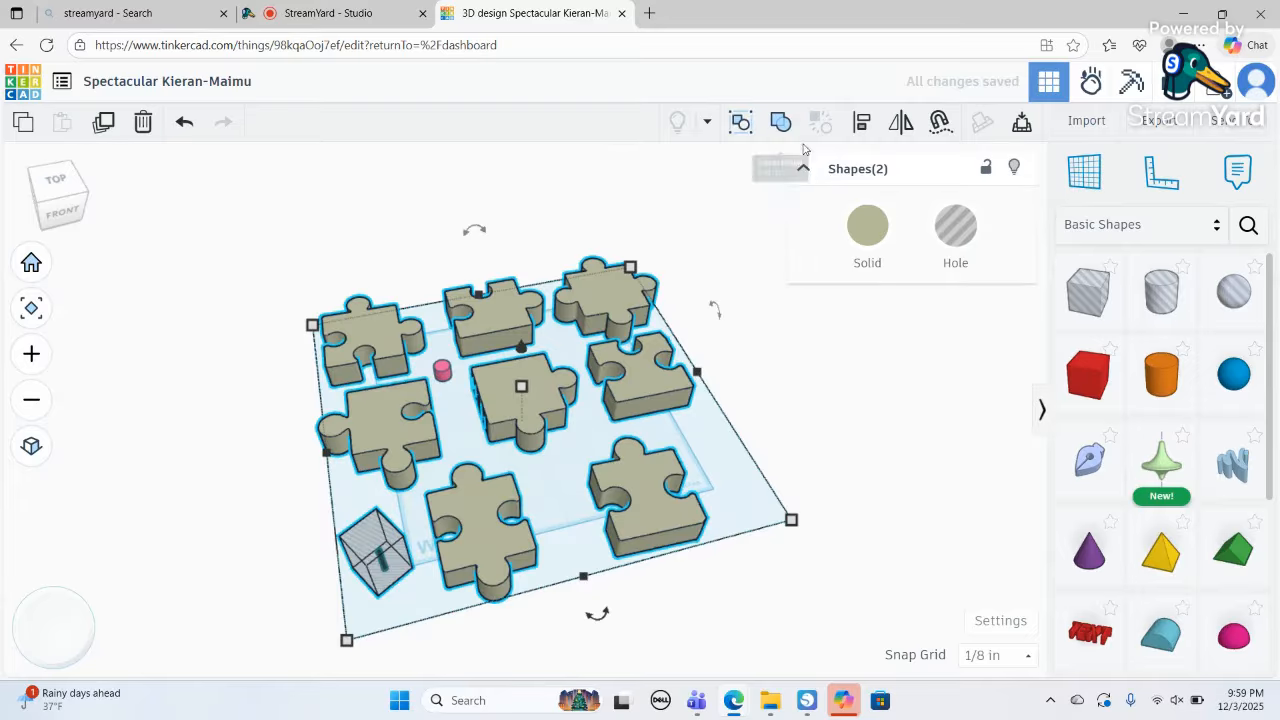
click(781, 122)
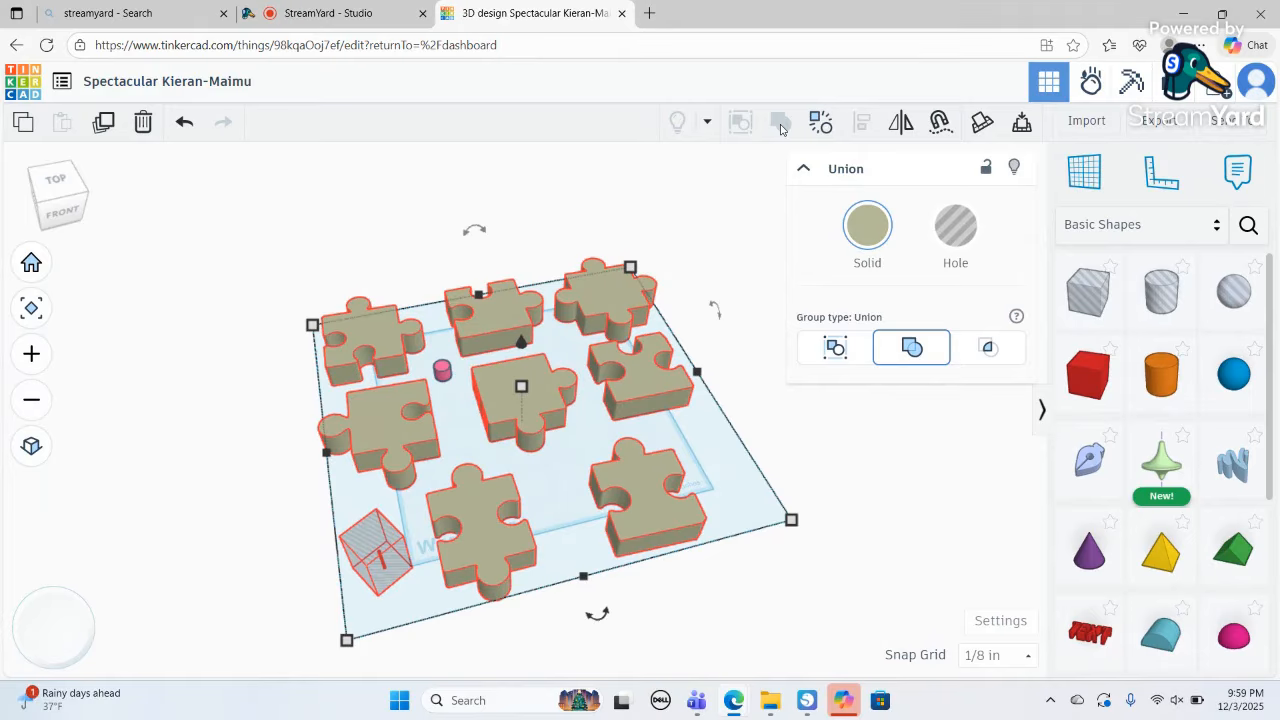
click(781, 127)
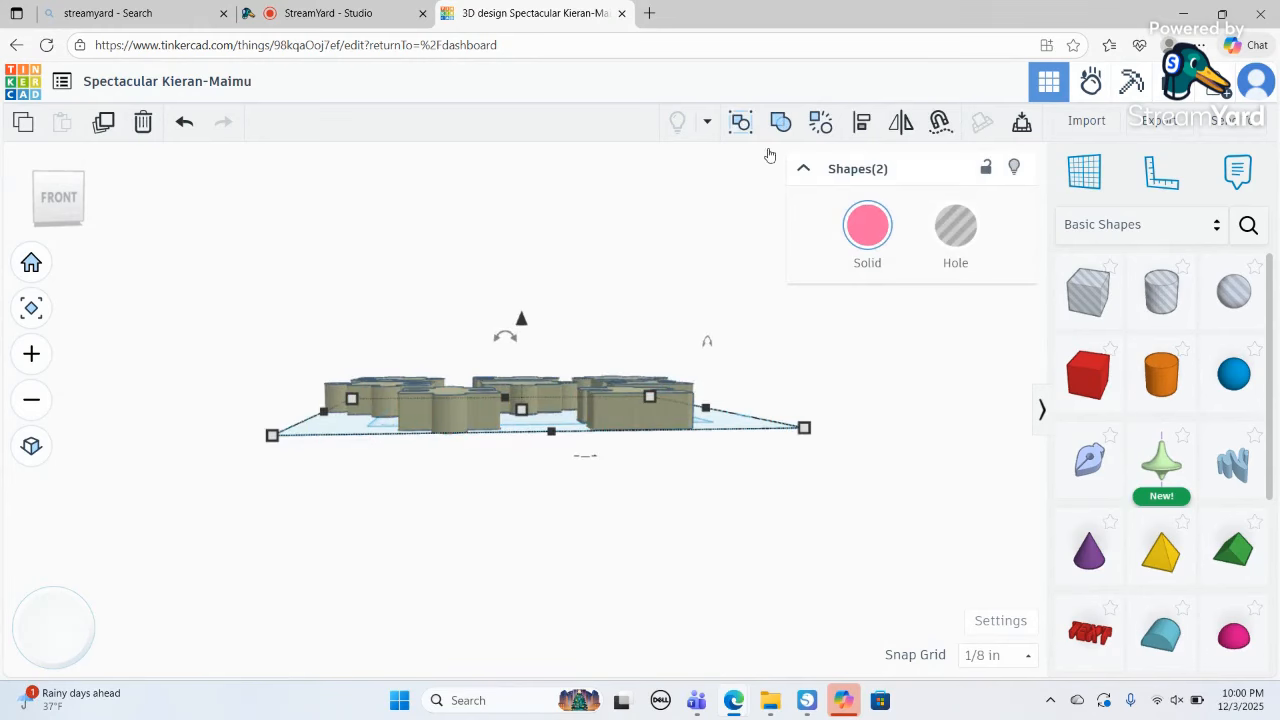
- Rotate the small pink cylinder 90° so that it lies on its side
click(66, 185)
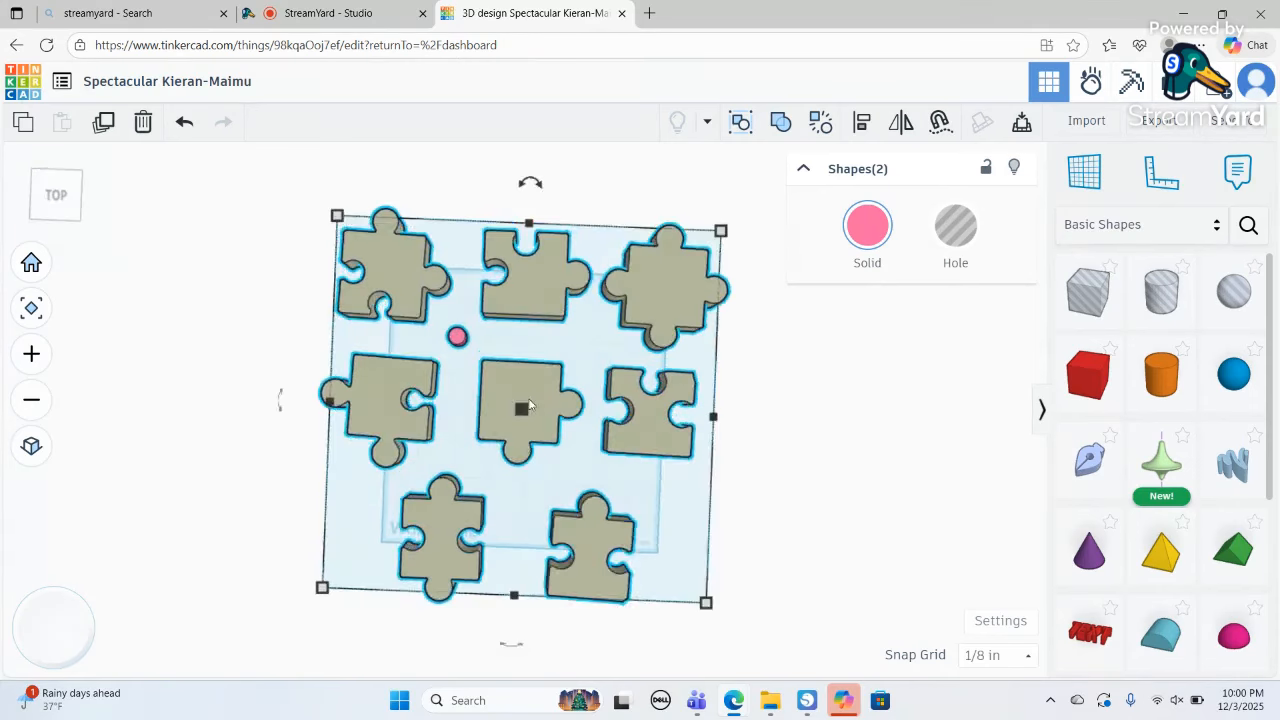
click(457, 336)
drag(72, 196, 100, 186)
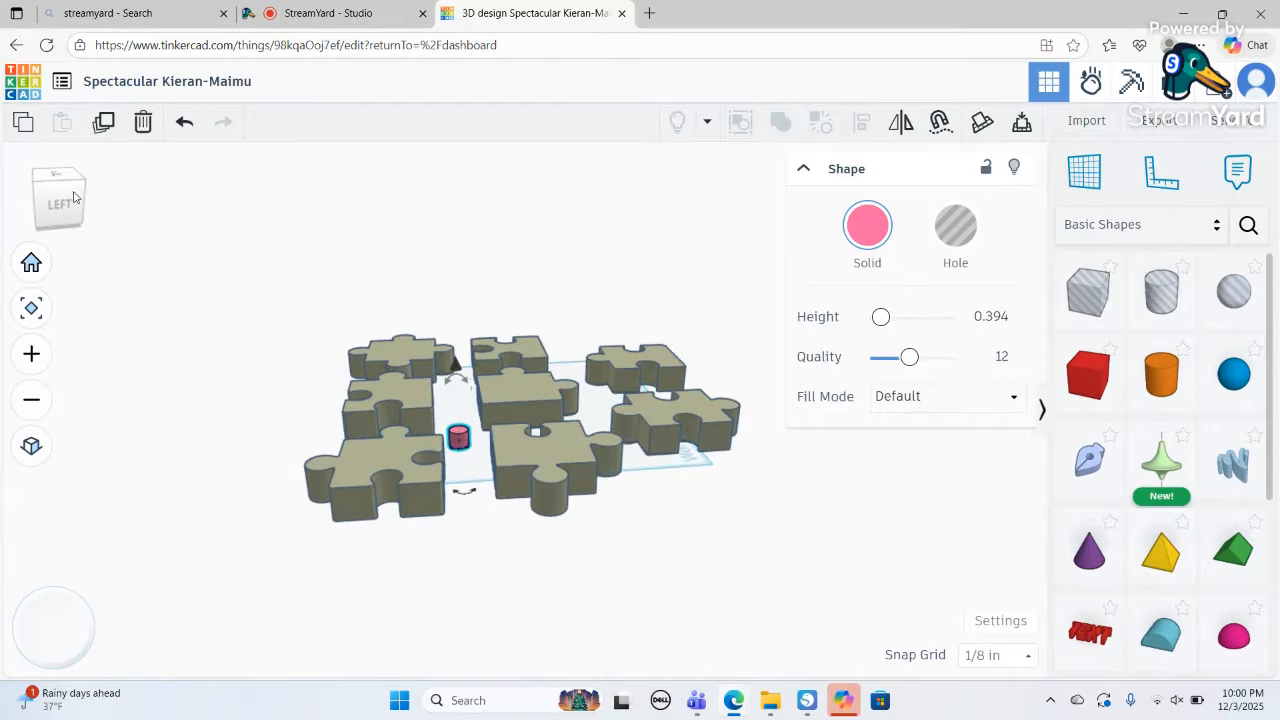
mouse_move(80, 199)
mouse_down()
mouse_move(108, 201)
mouse_move(100, 194)
mouse_up()
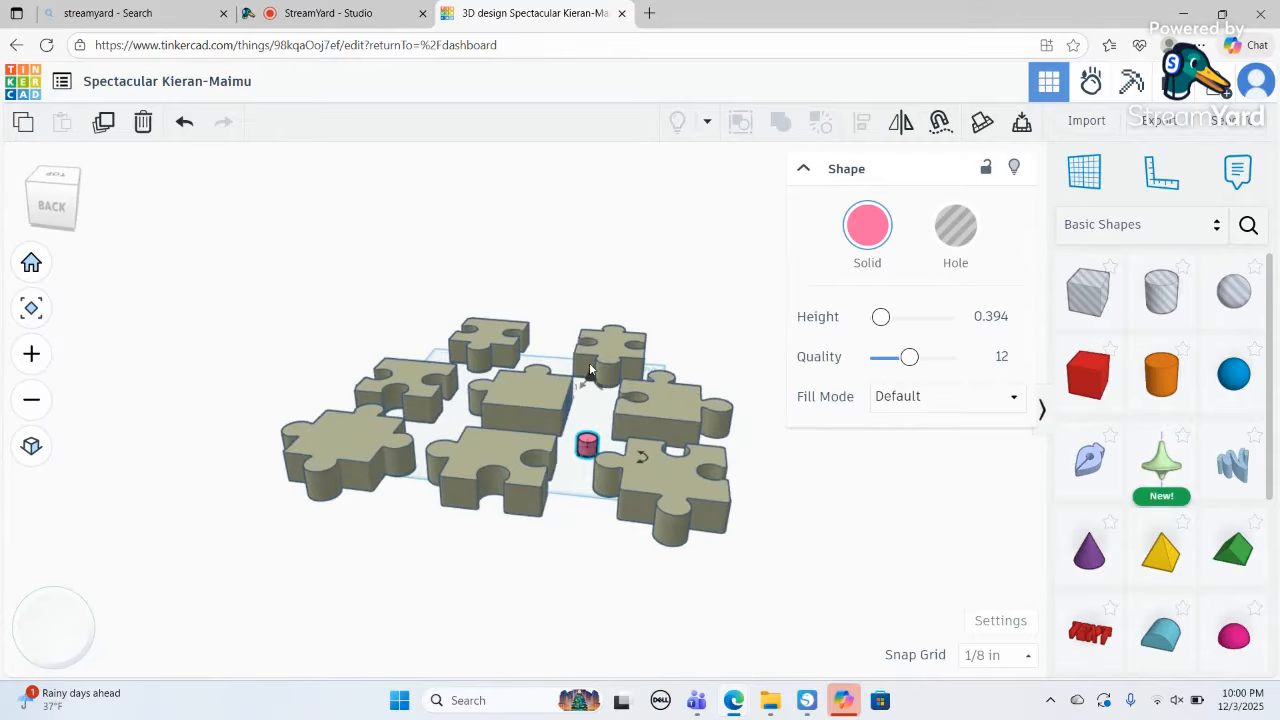
drag(592, 386, 600, 390)
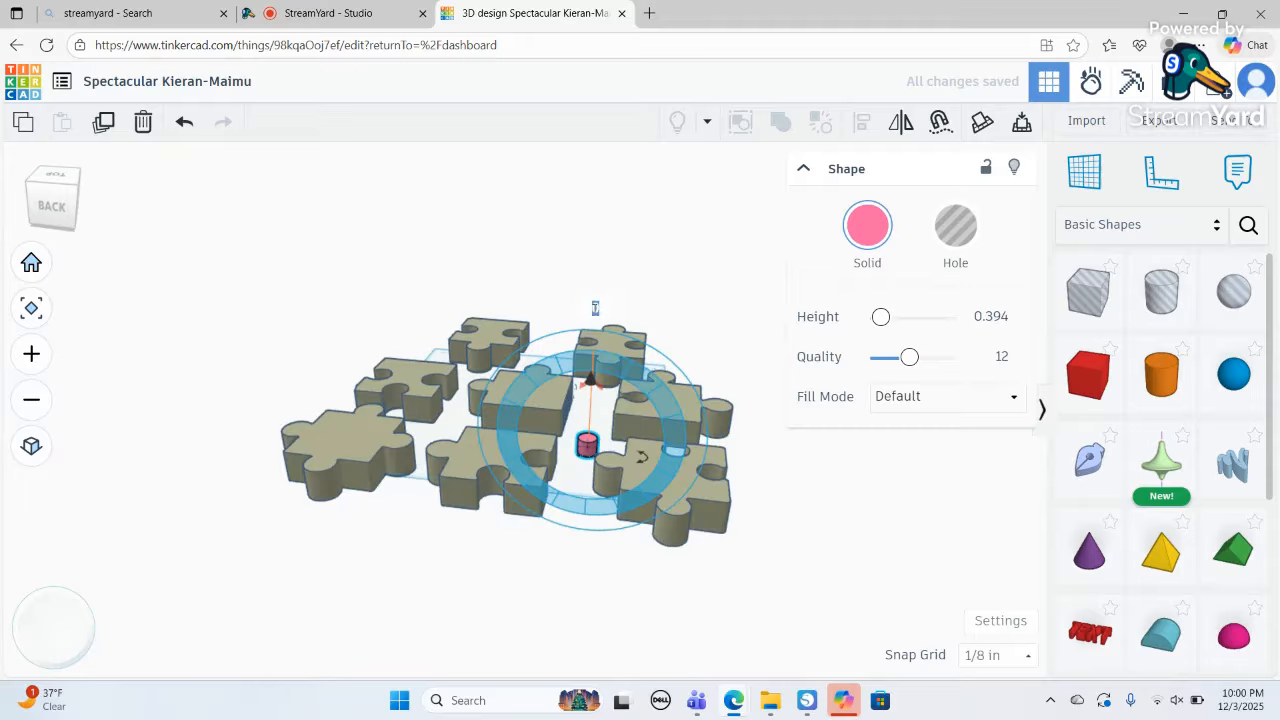
click(596, 308)
text(90)
key(Return)
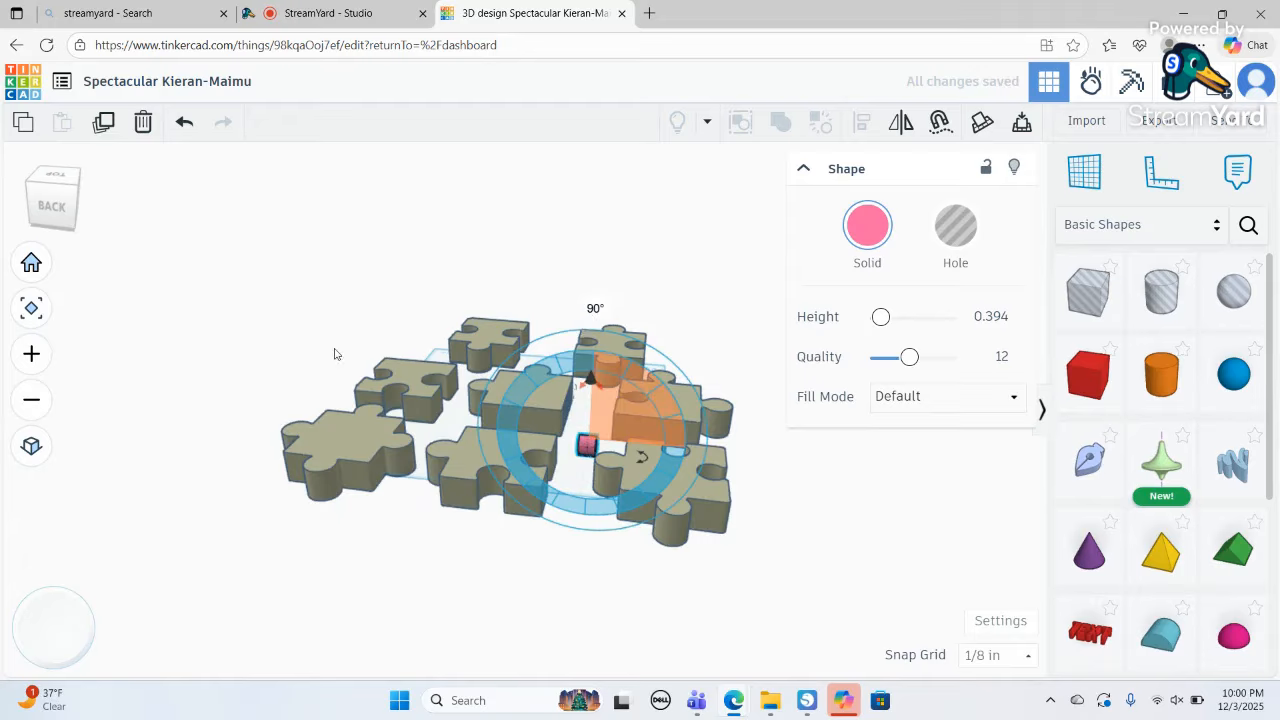
click(330, 350)
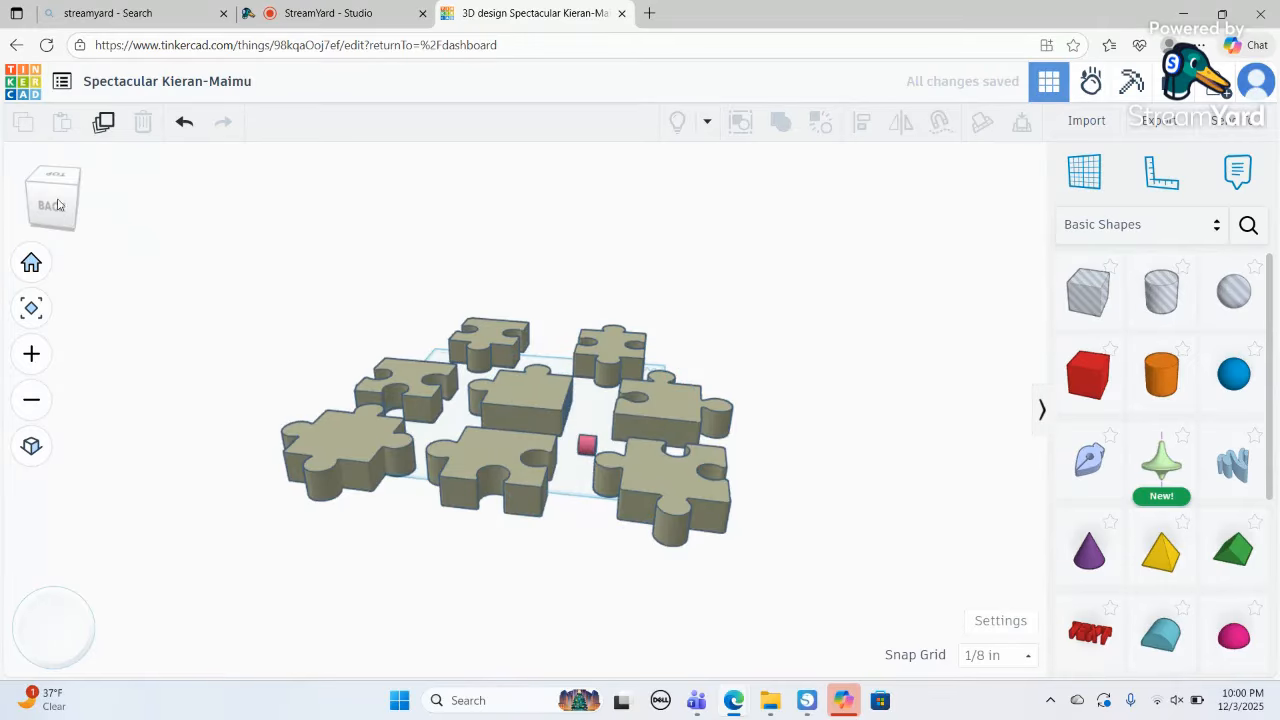
- Duplicate the rotated pink cylinder twice and move one copy toward the front, beside the notch of the middle-row puzzle piece
mouse_move(58, 205)
mouse_down()
mouse_move(17, 211)
mouse_move(40, 200)
mouse_up()
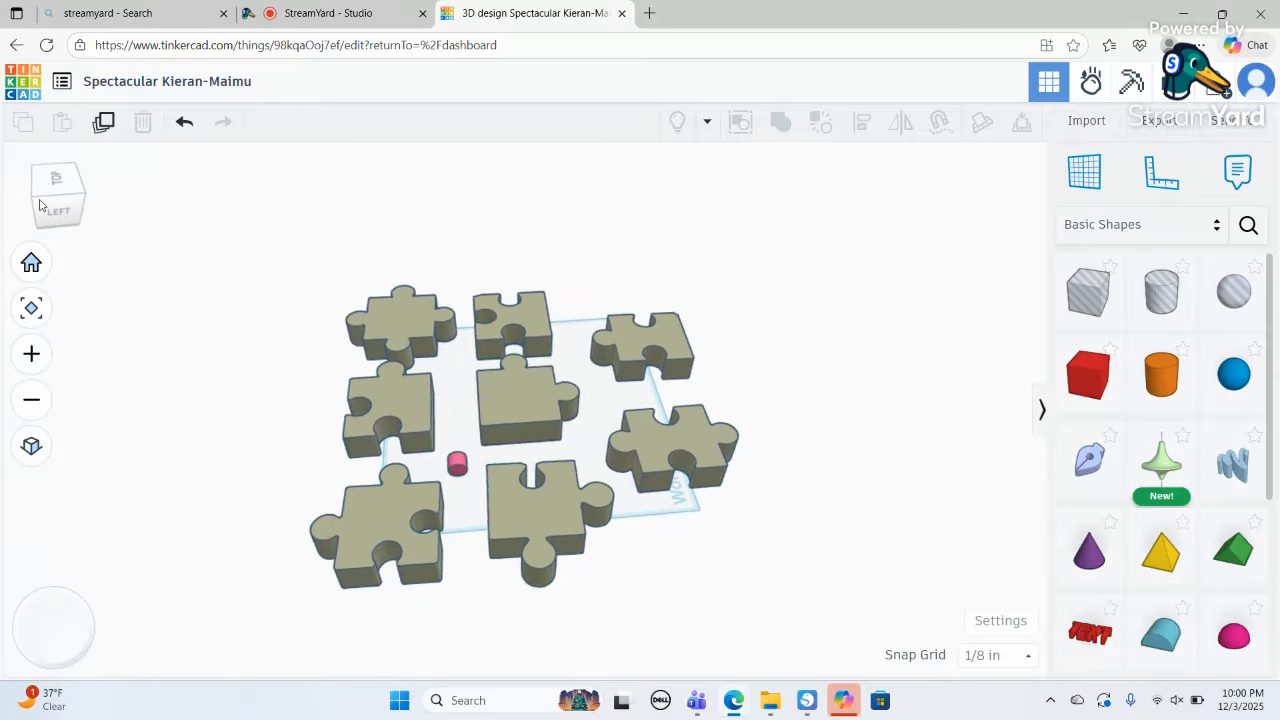
click(457, 464)
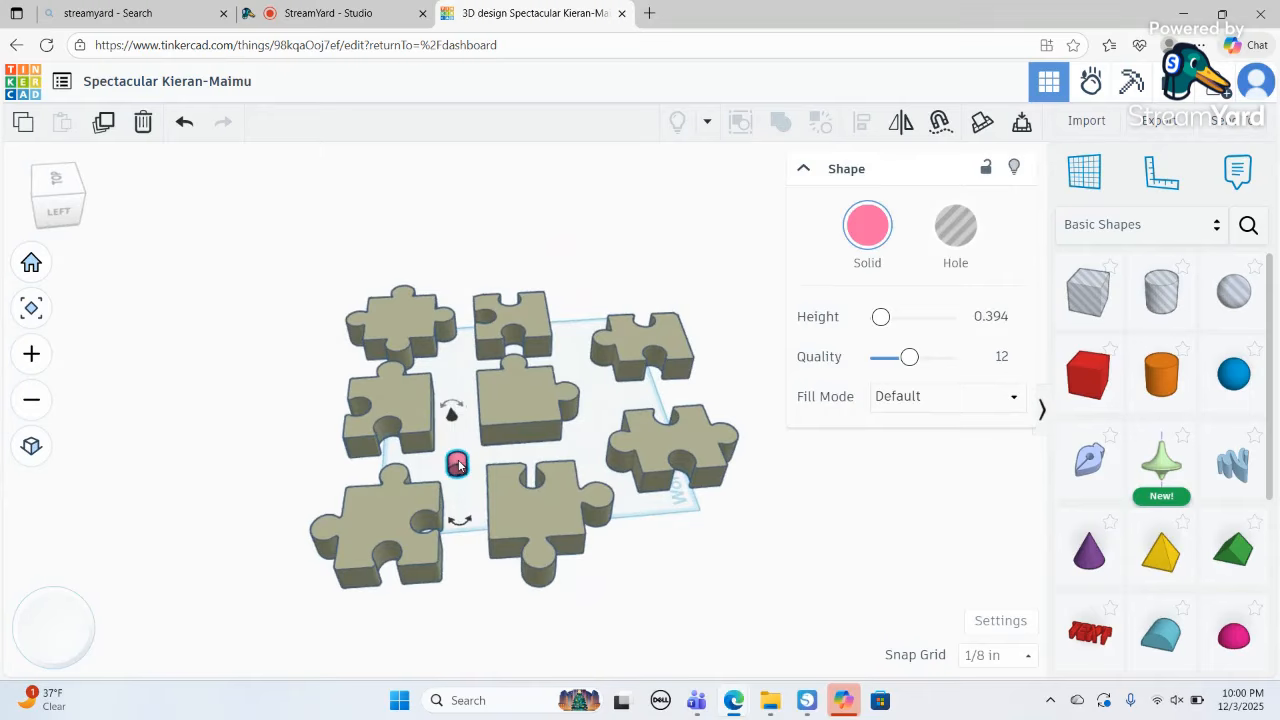
drag(458, 465, 458, 465)
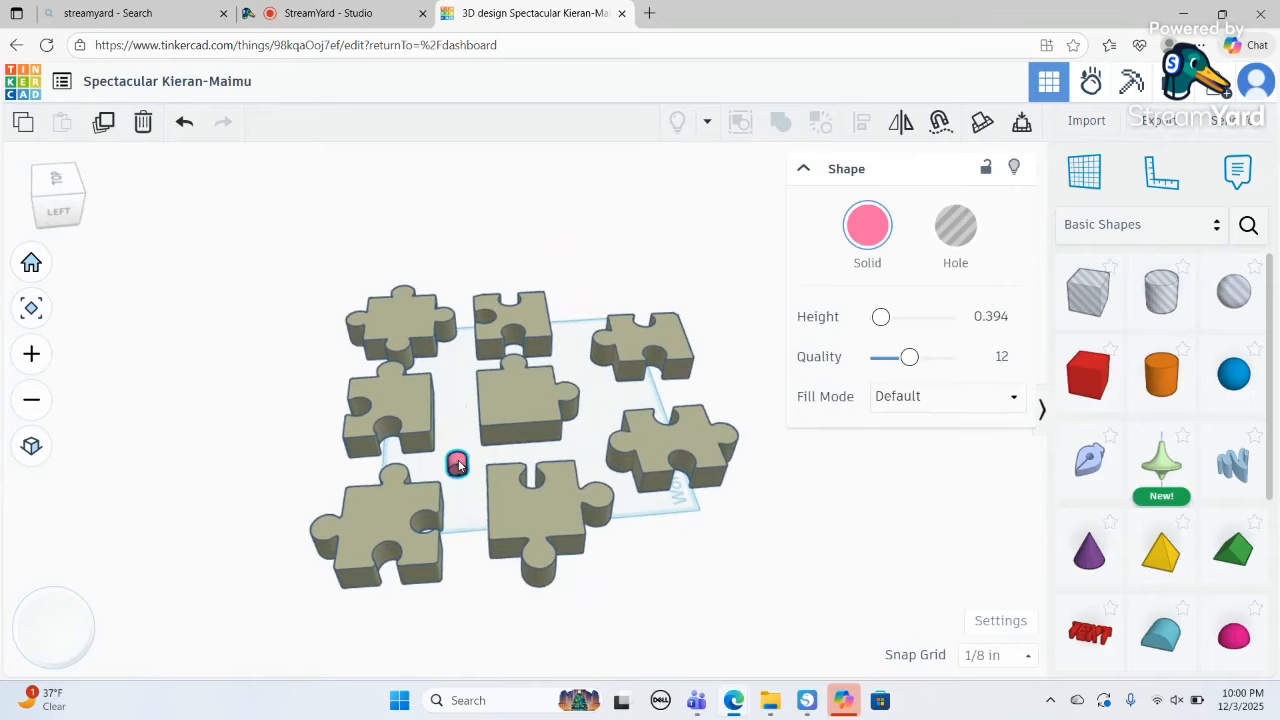
click(109, 129)
click(109, 129)
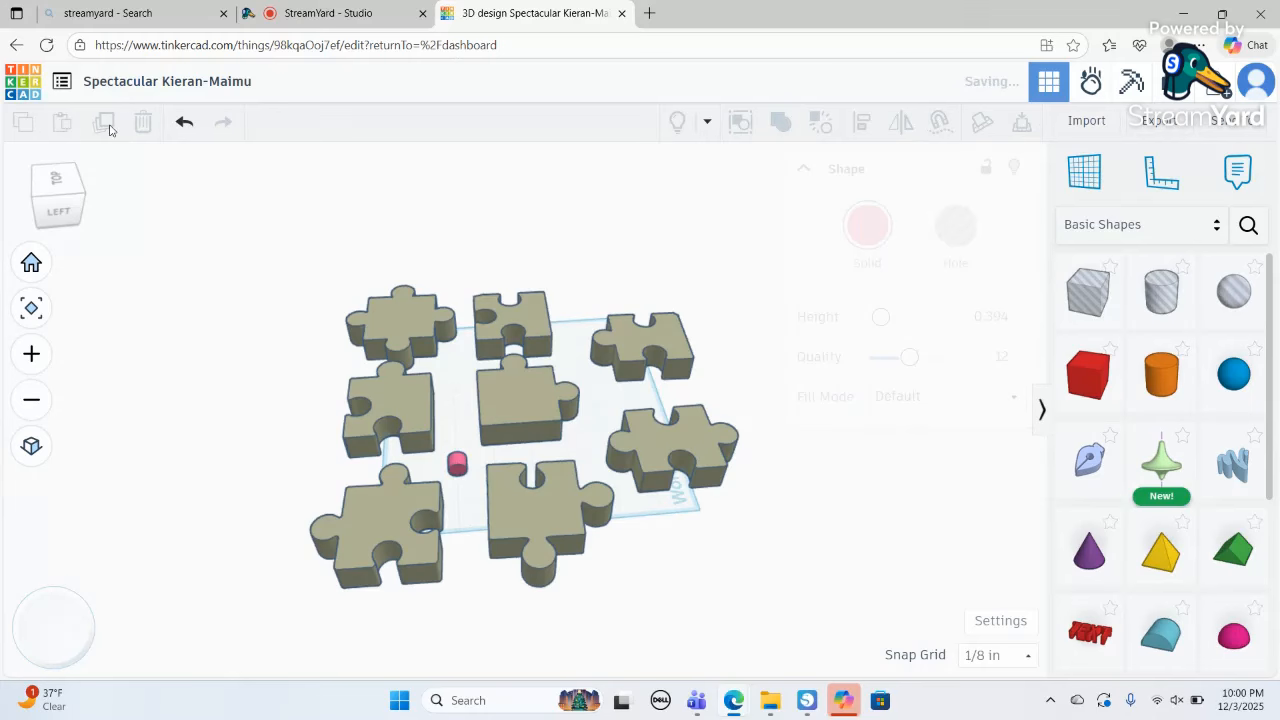
key(Right)
key(Right)
key(Right)
key(Right)
key(Right)
key(Right)
key(Right)
key(Right)
key(Right)
key(Right)
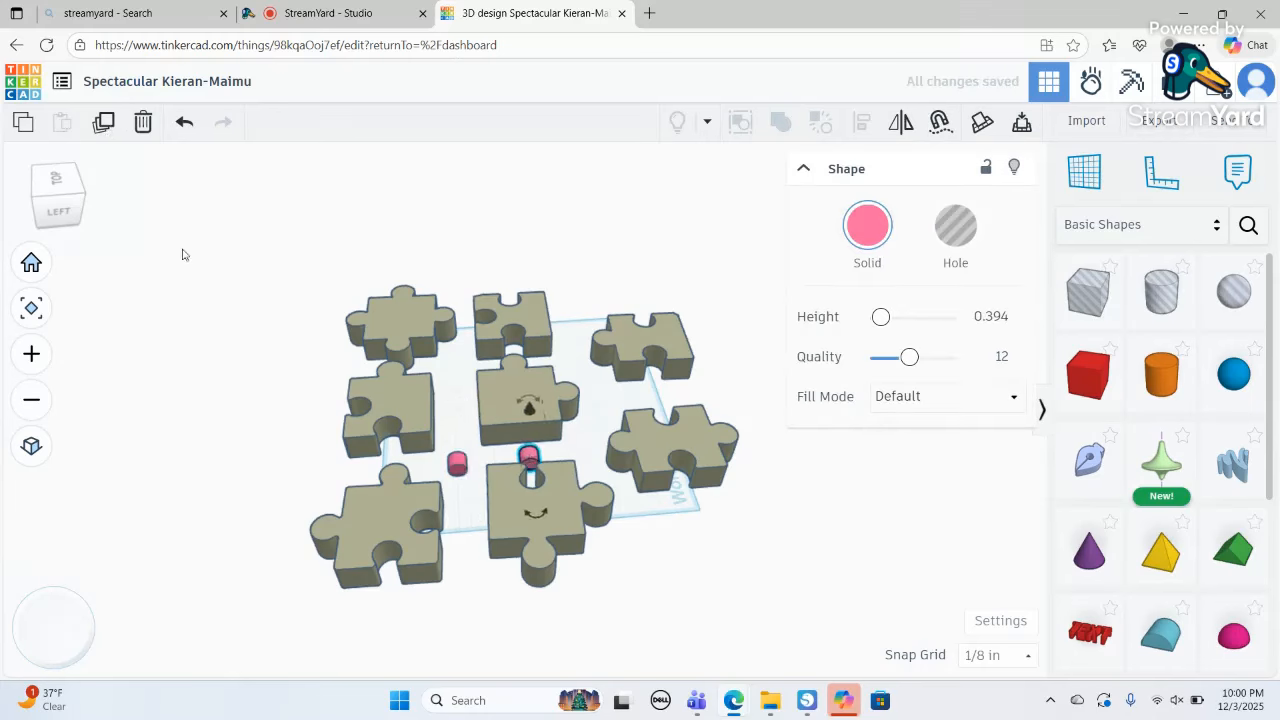
- Move another pink cylinder copy toward the back, beside the knob of the back-row corner piece
click(457, 464)
key(Left)
key(Left)
key(Left)
key(Left)
key(Left)
key(Left)
key(Left)
key(Left)
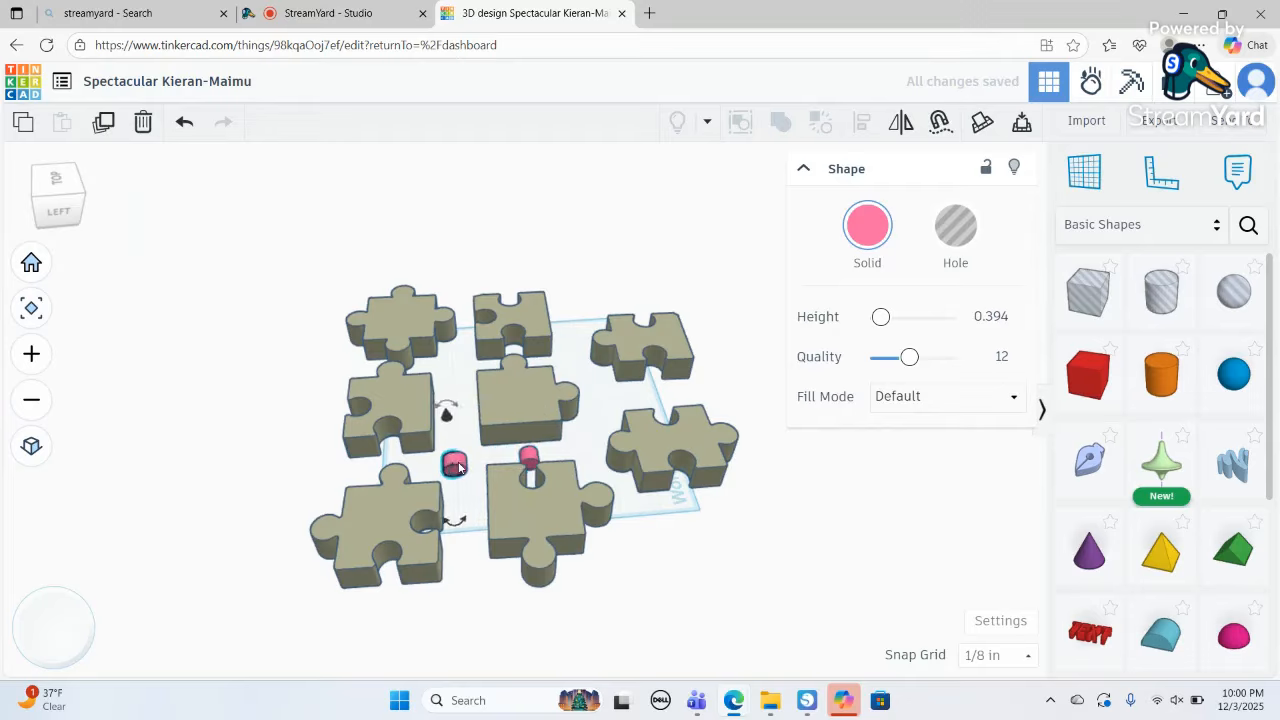
key(Left)
key(Left)
key(Left)
key(Left)
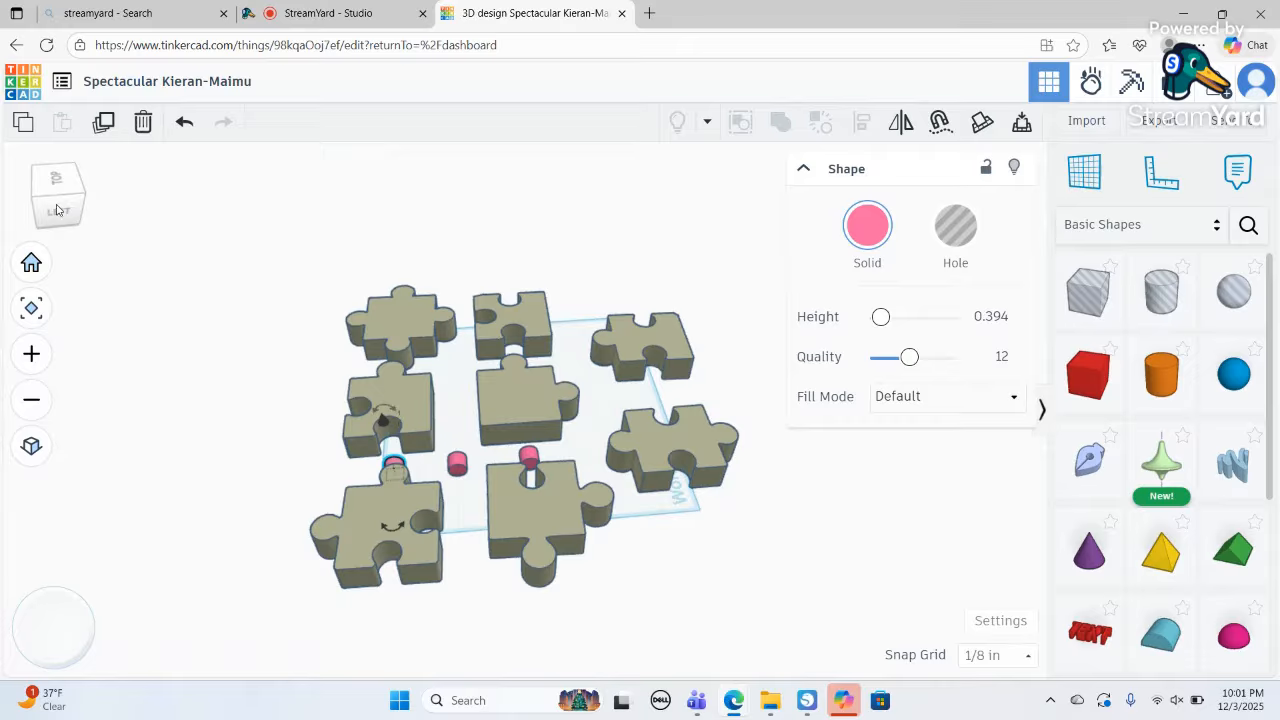
- Stretch the back pink cylinder into a rod about 11 7/8 in long running through the three back-row puzzle pieces
drag(56, 210, 60, 263)
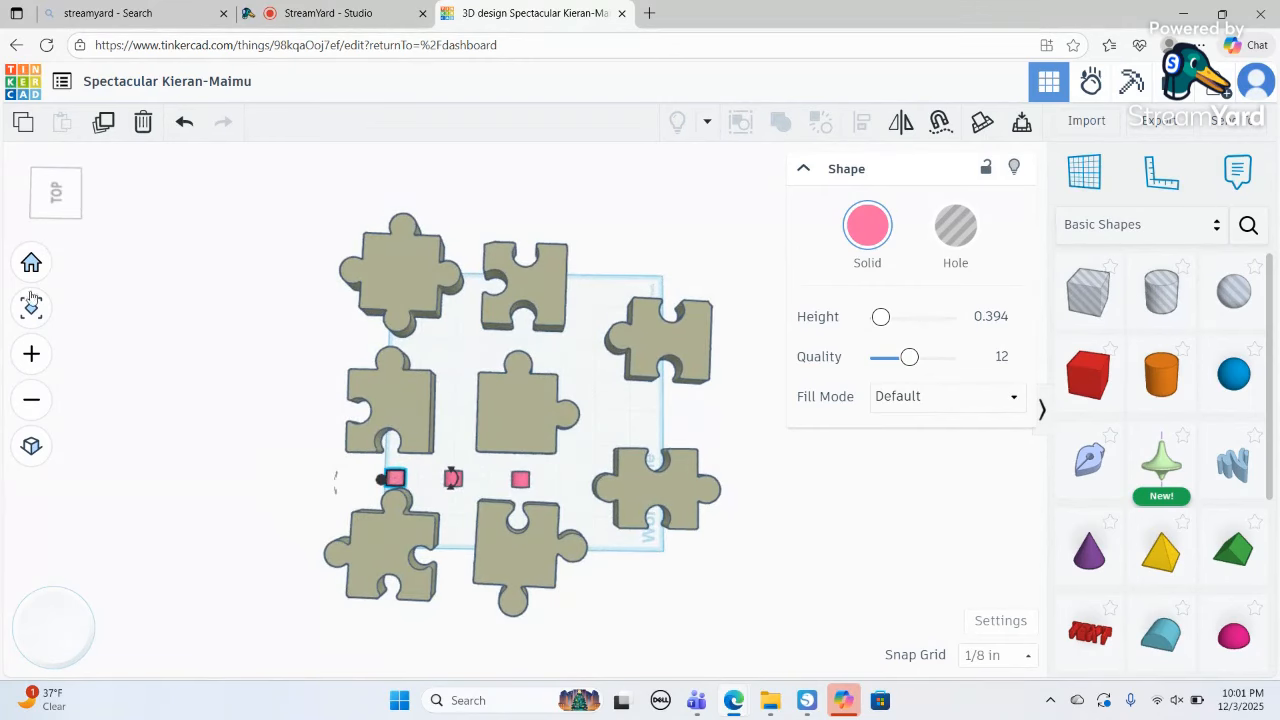
click(33, 362)
click(33, 364)
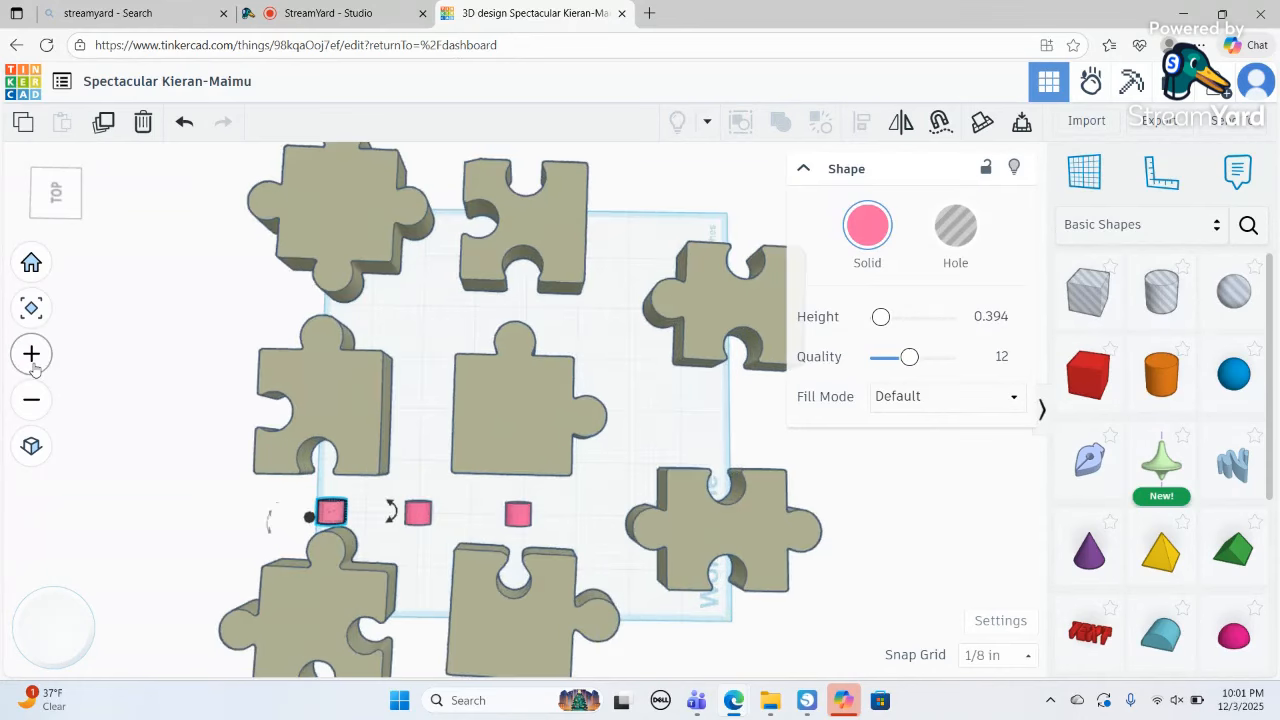
click(34, 366)
drag(64, 217, 90, 205)
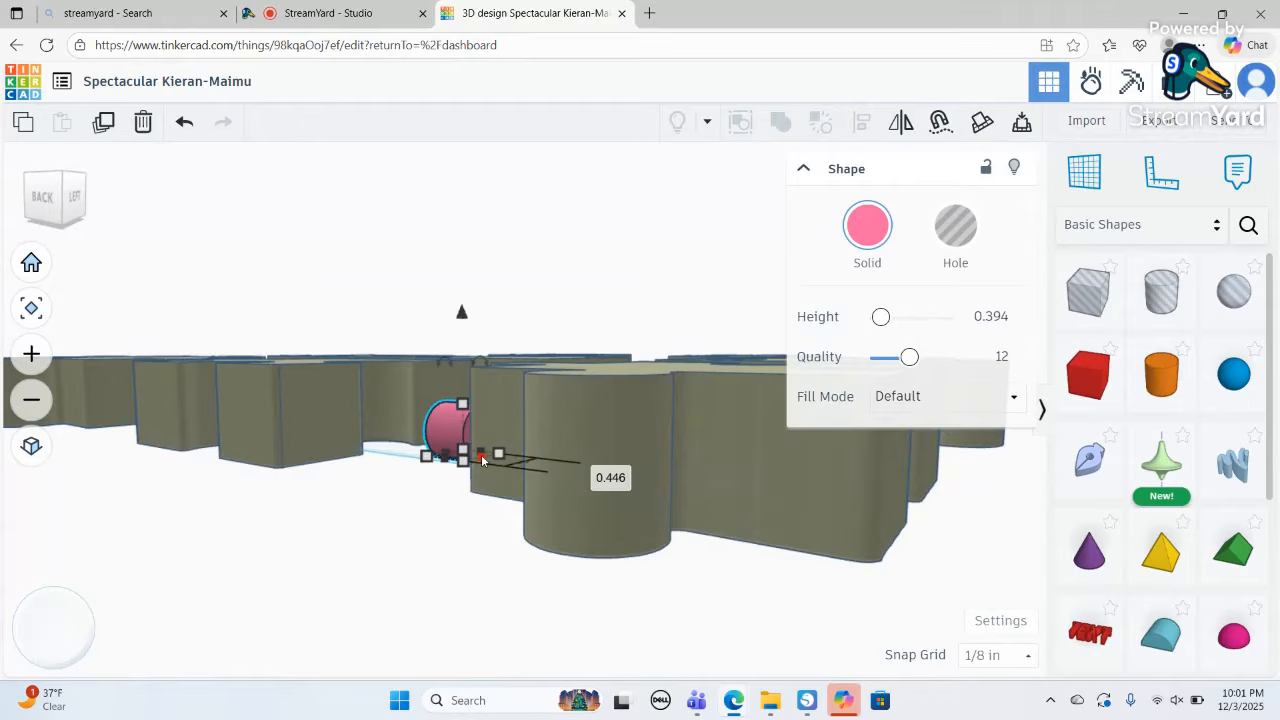
drag(481, 456, 1020, 625)
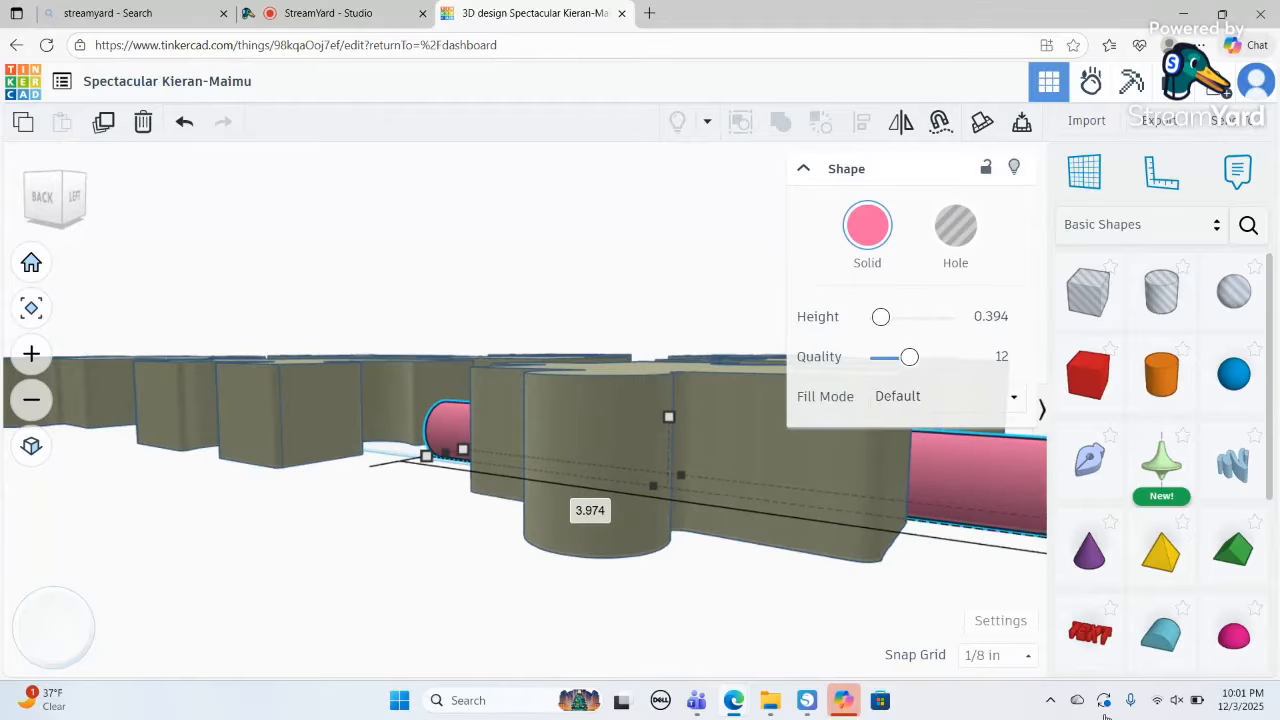
click(66, 227)
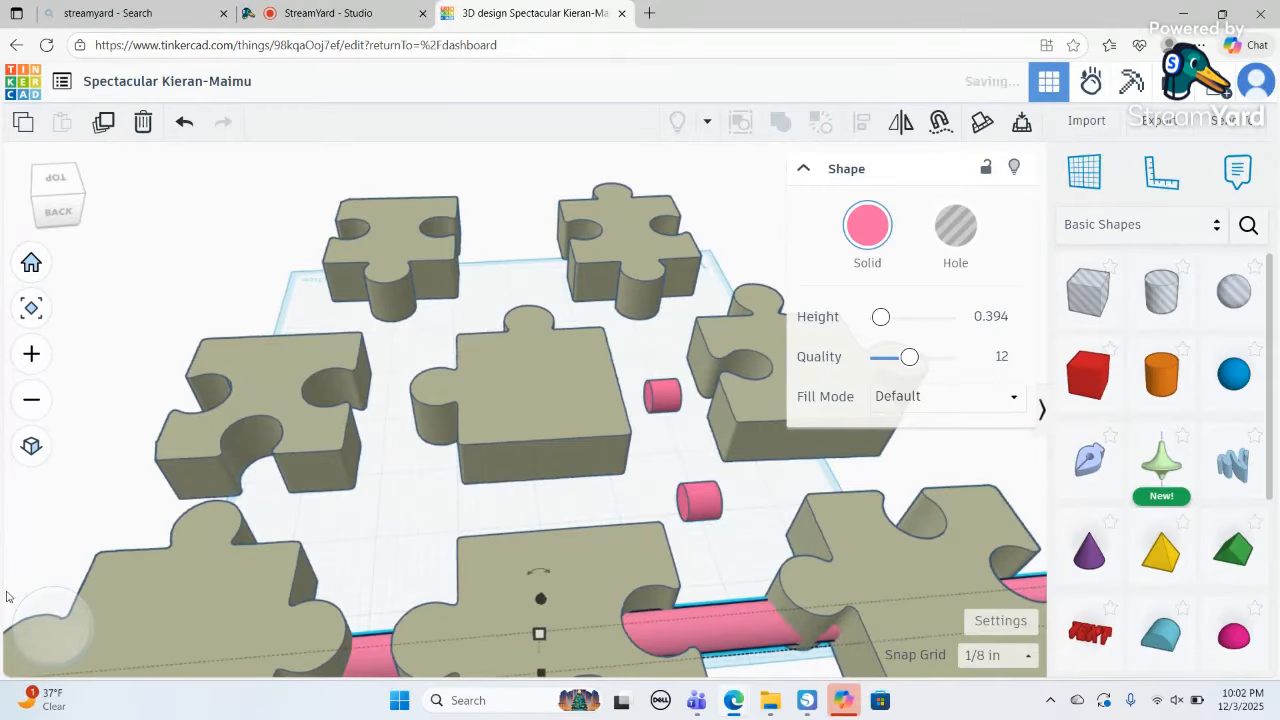
click(33, 402)
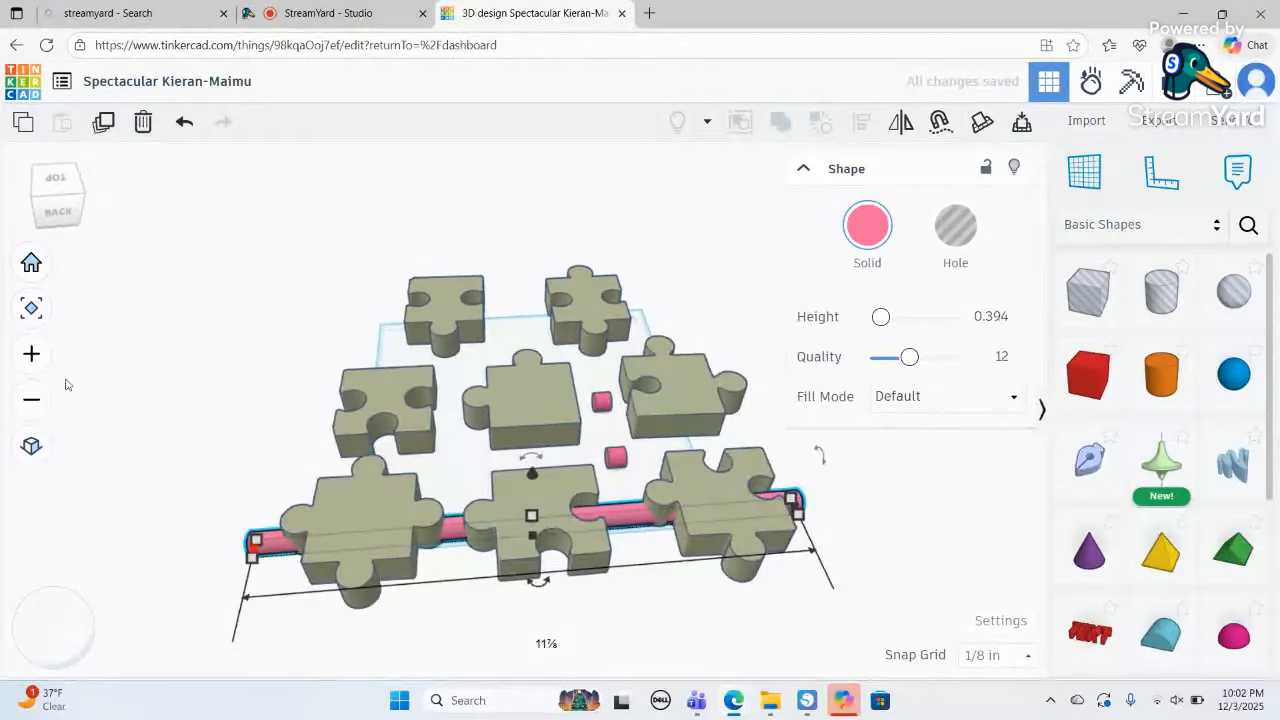
click(84, 222)
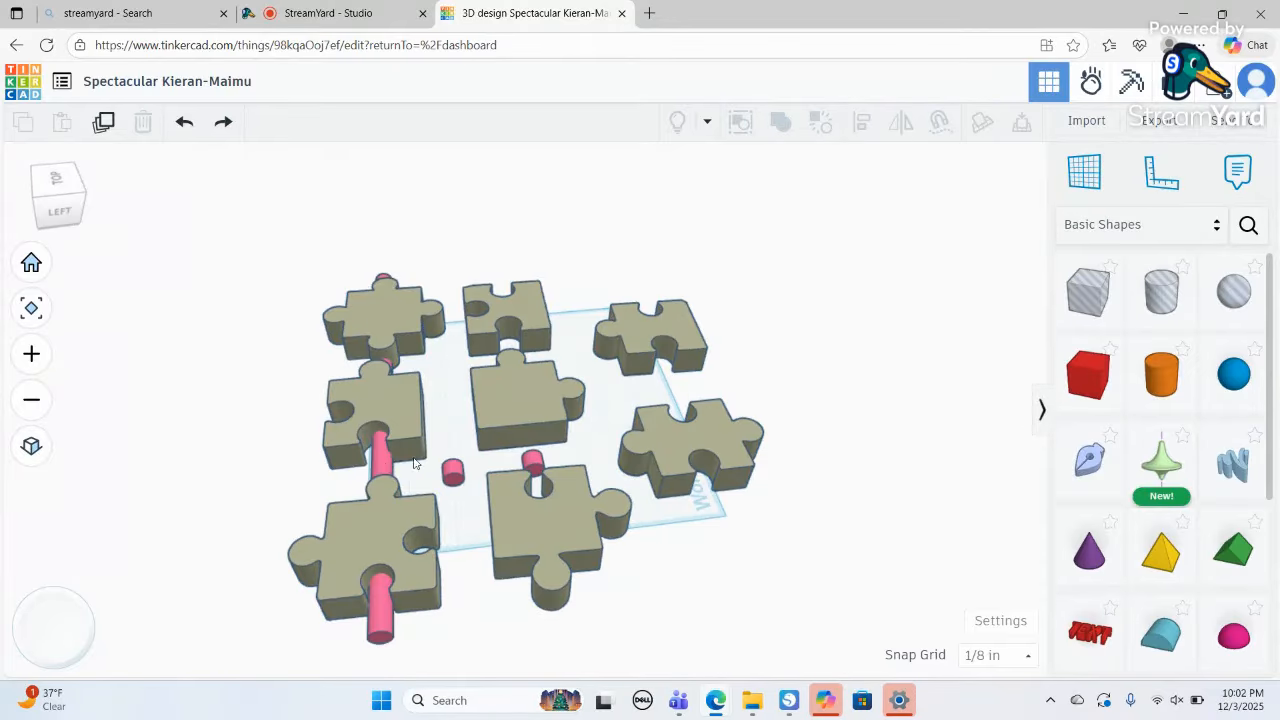
- Inspect the long pink rod through the back-row puzzle pieces from several angles and delete it
click(385, 466)
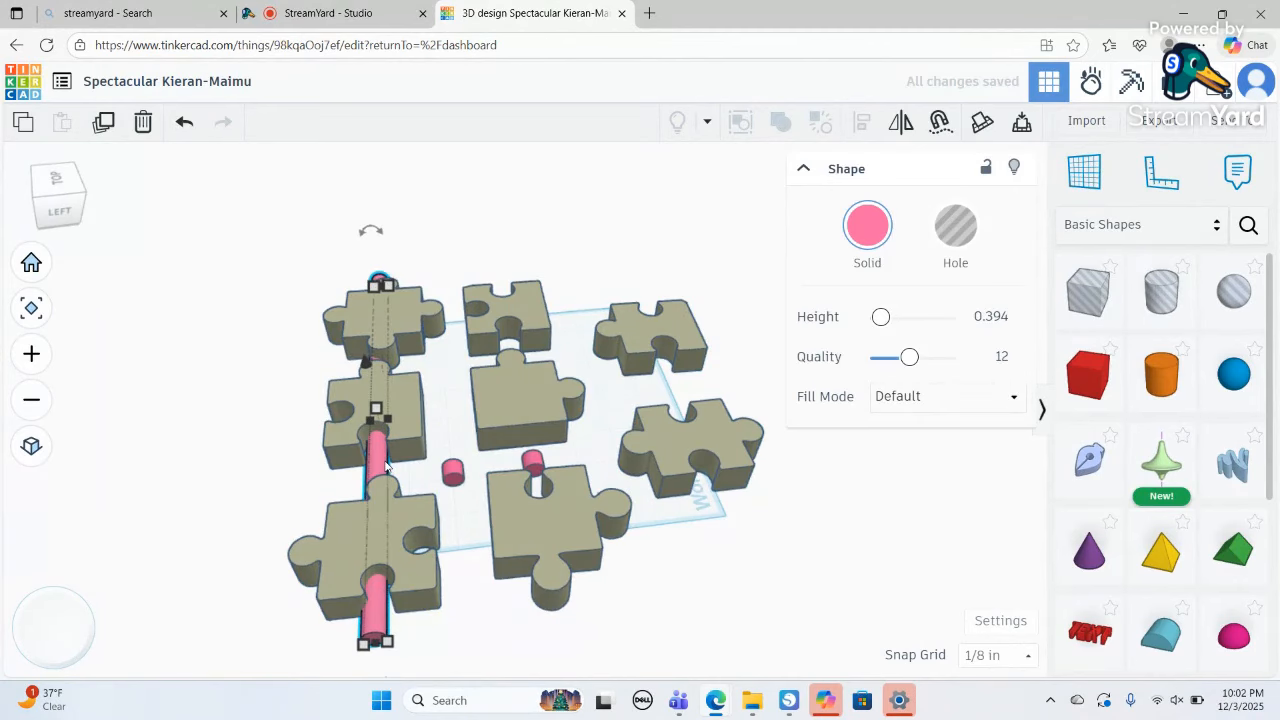
click(43, 354)
click(43, 354)
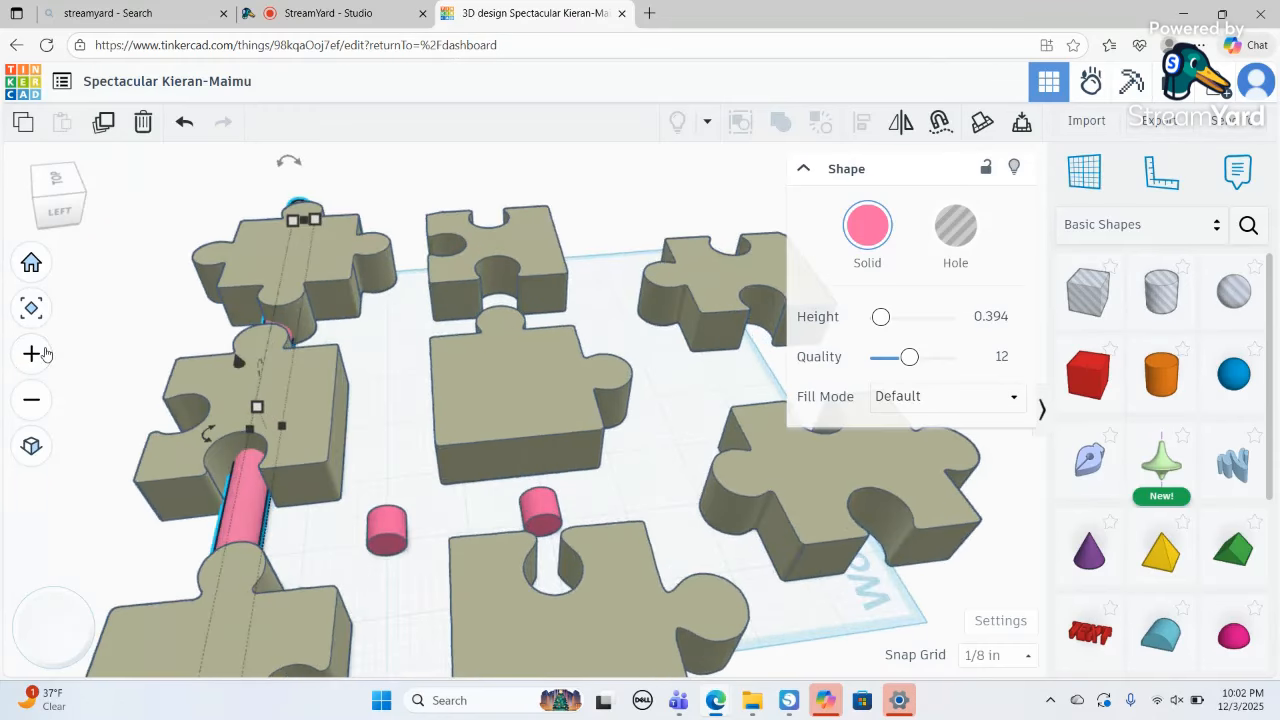
drag(58, 192, 62, 216)
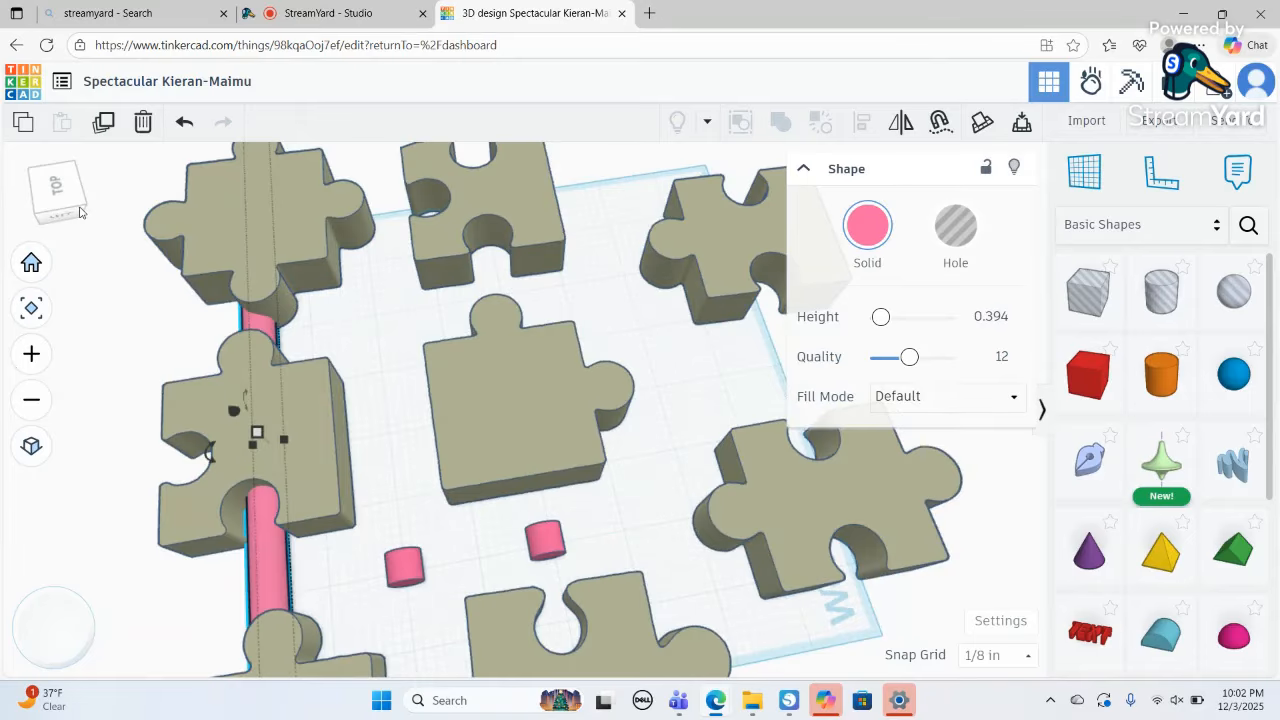
click(80, 211)
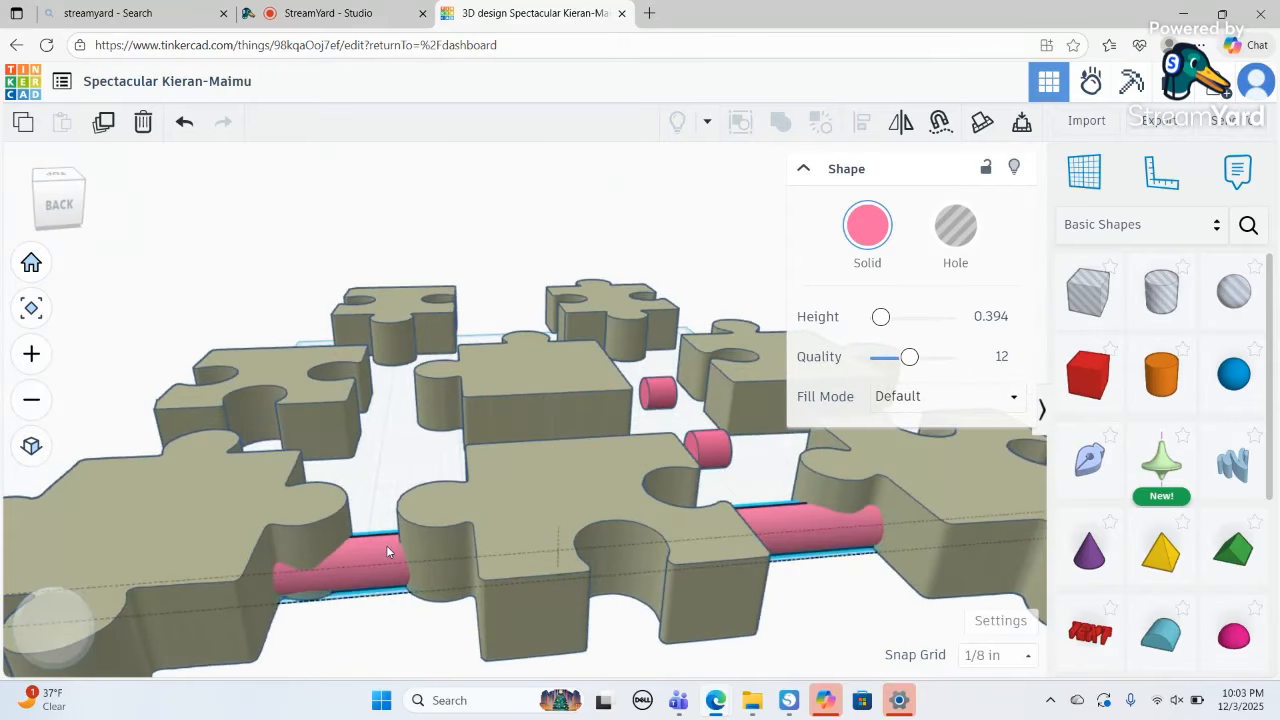
key(Delete)
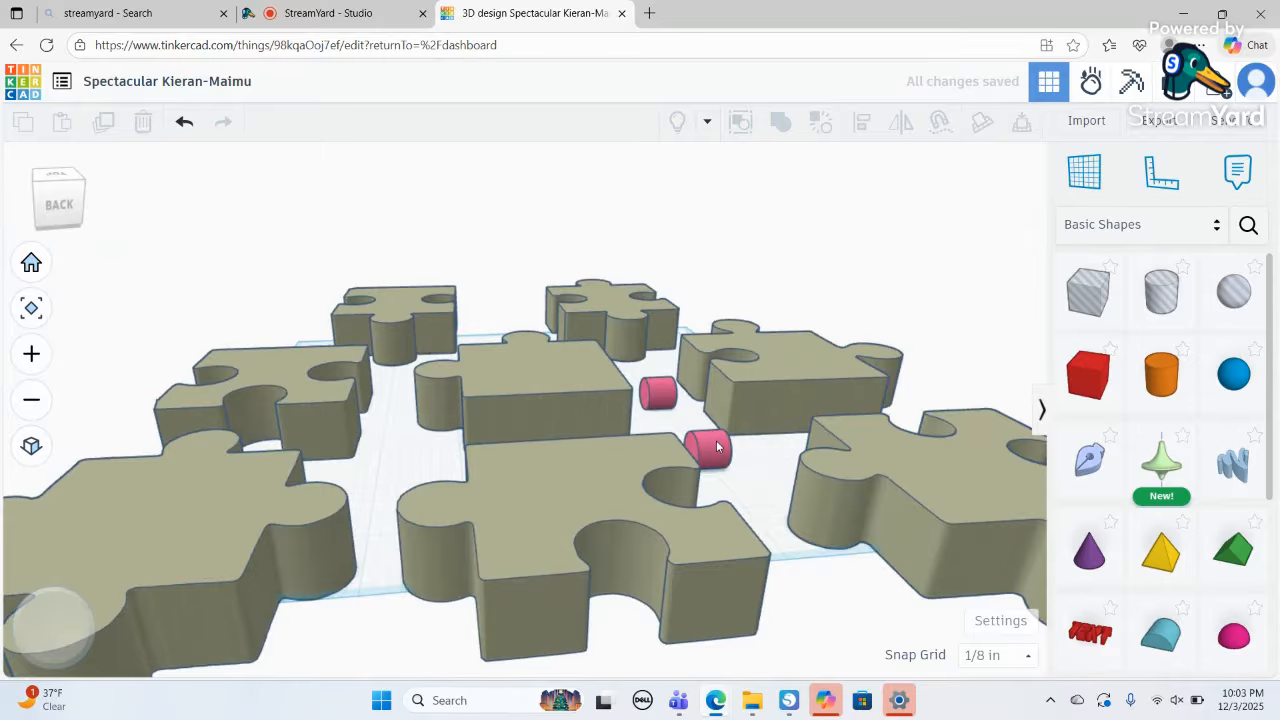
- Move the nearer short pink cylinder about 4.17 in along and 1.554 in back, into the gap between two back-row pieces
drag(717, 447, 332, 544)
click(35, 212)
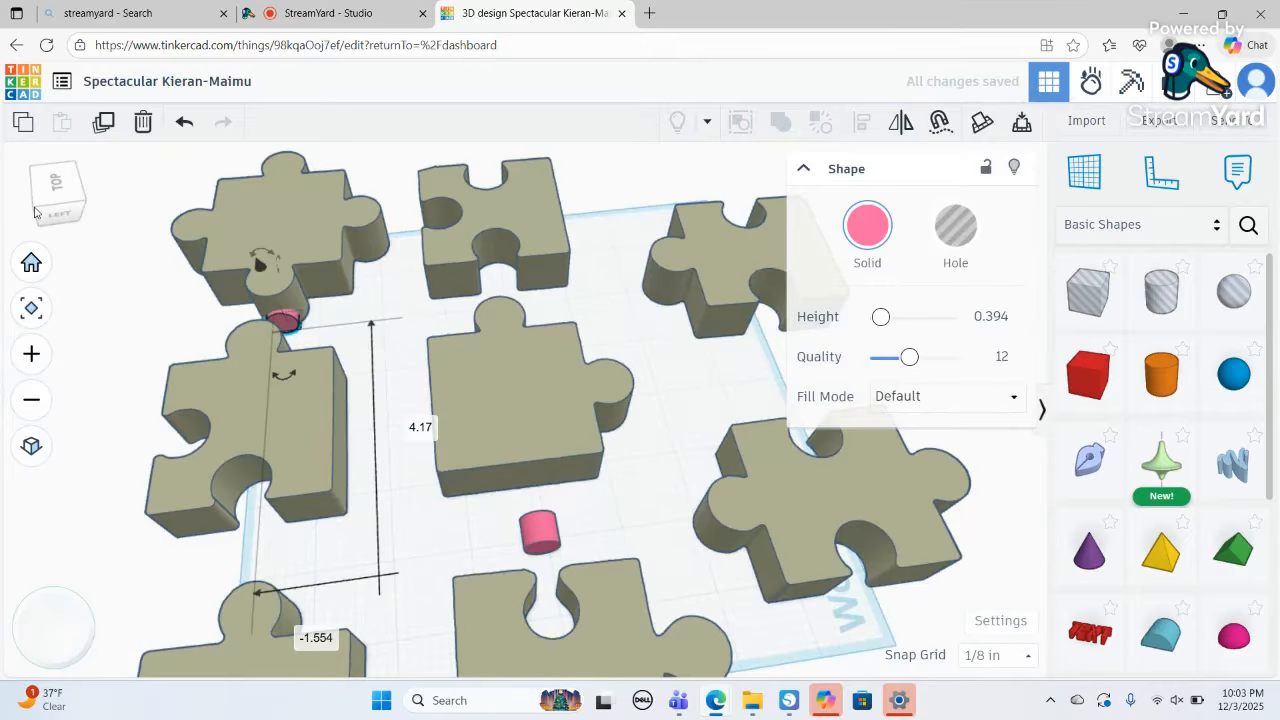
click(30, 212)
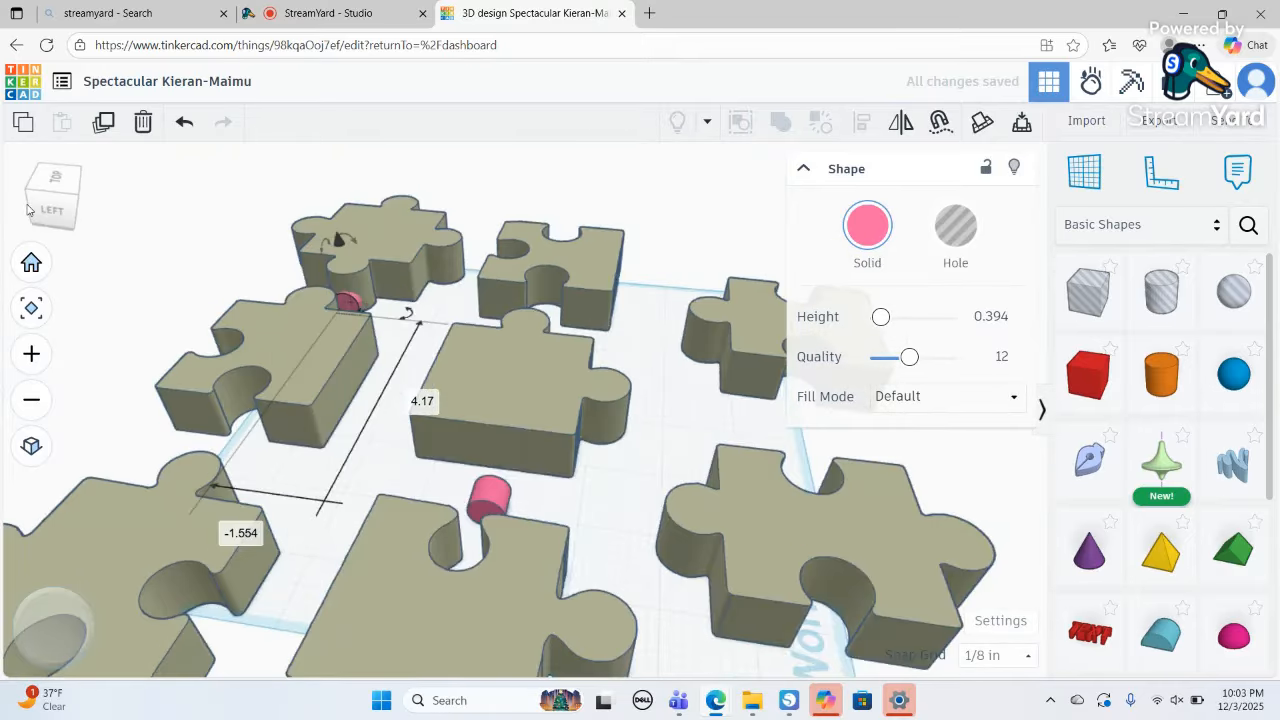
drag(28, 210, 45, 216)
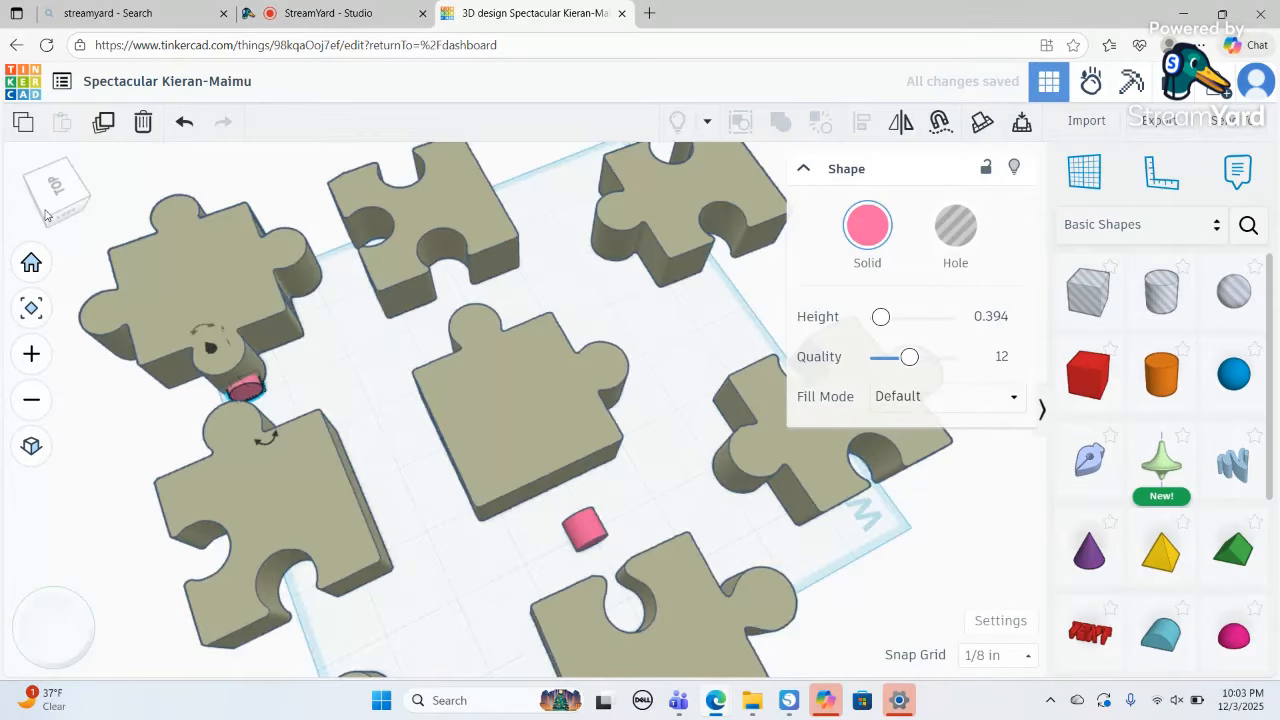
- Stretch the short pink cylinder in the gap beside the corner piece's knob into a longer rod
click(243, 390)
click(33, 356)
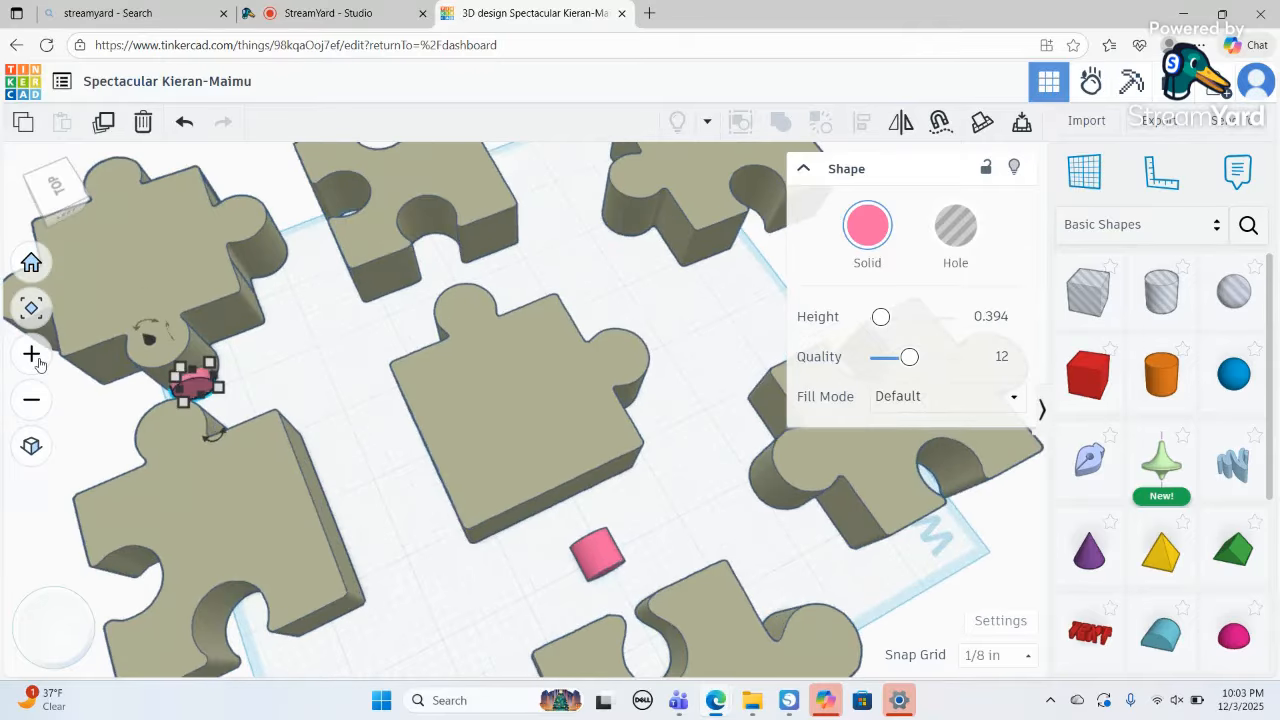
click(38, 364)
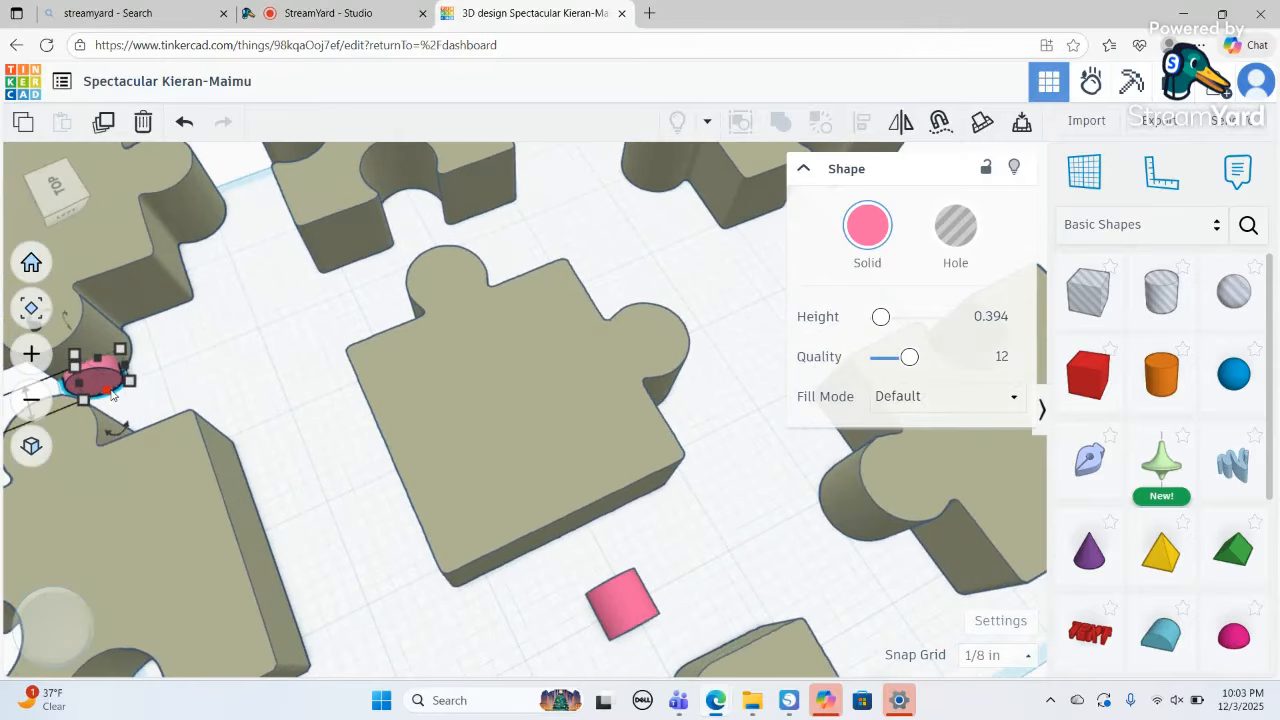
drag(113, 395, 224, 632)
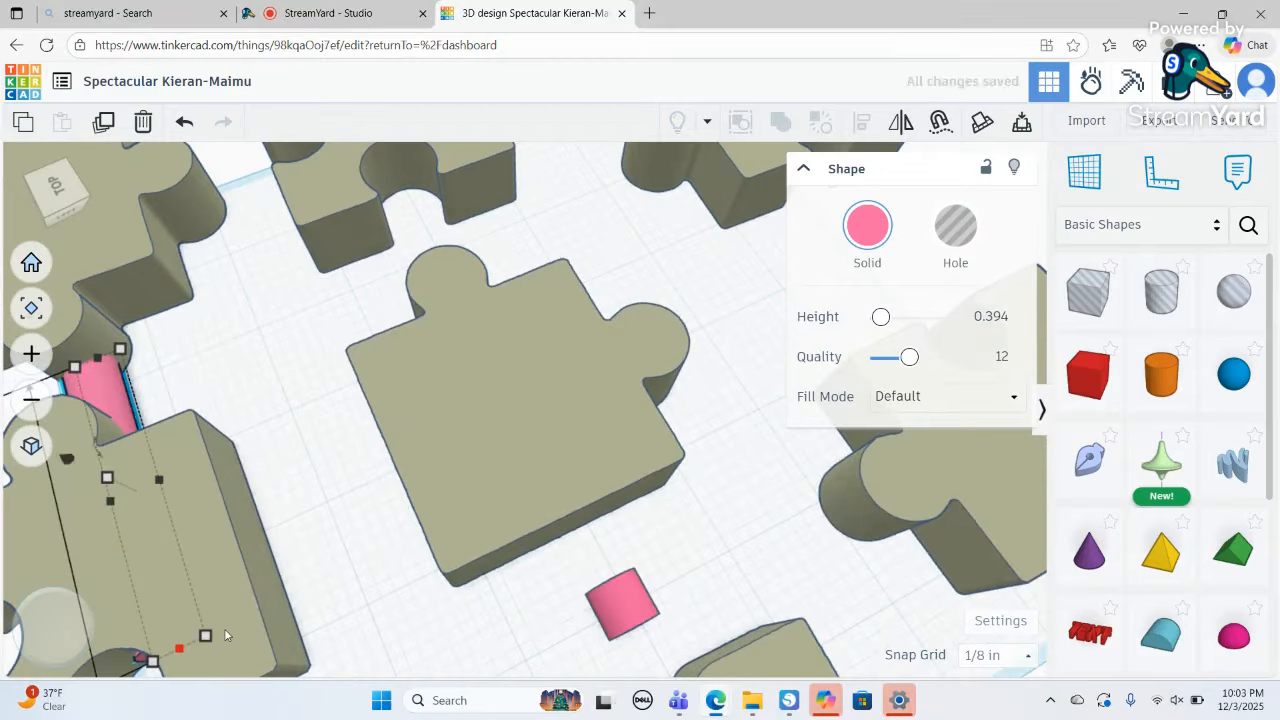
- Move the stretched pink rod back along its length so it runs through the corner puzzle piece
key(Up)
key(Up)
key(Up)
key(Up)
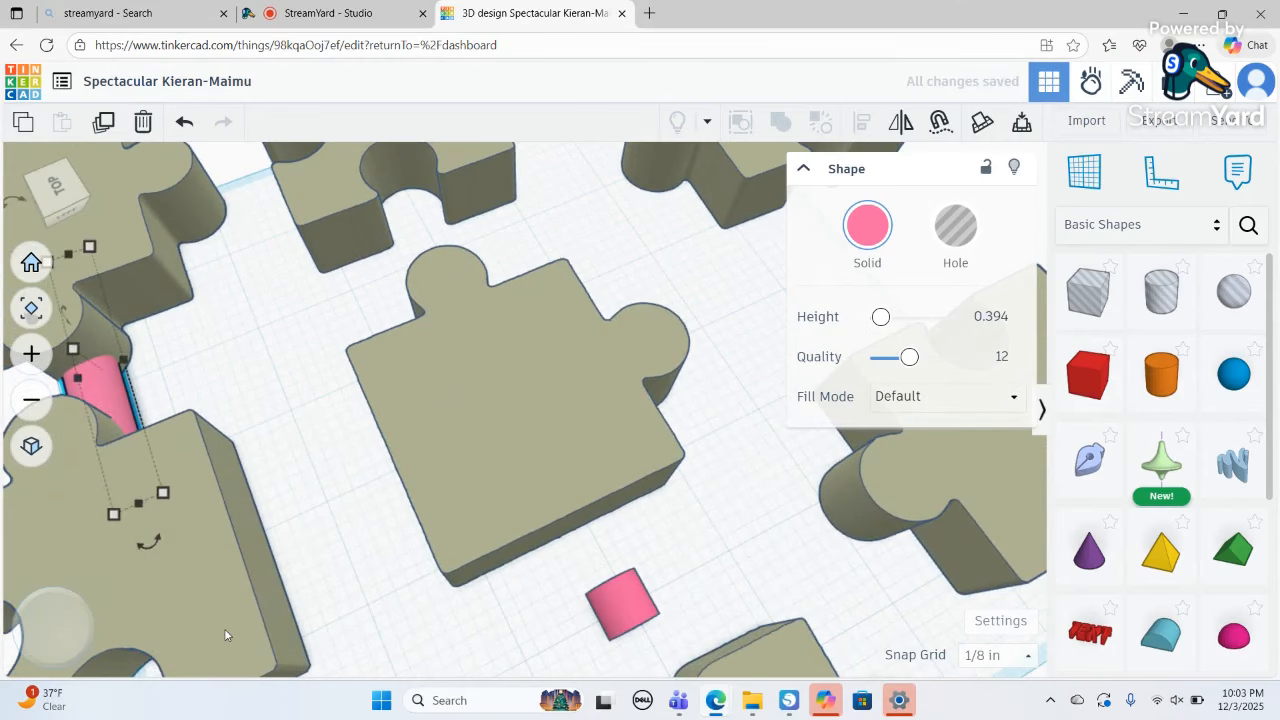
key(Up)
key(Up)
key(Up)
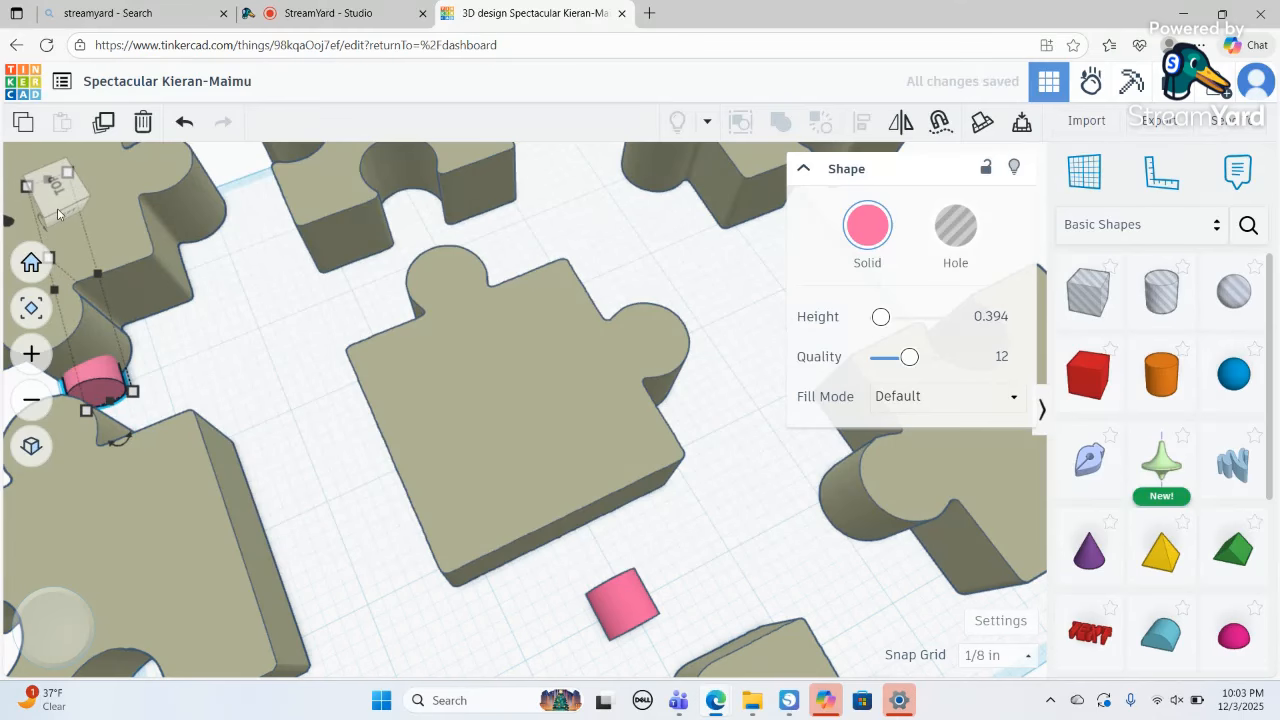
- Select only the pink rod and raise it slightly within the thickness of the corner puzzle piece
drag(57, 207, 120, 203)
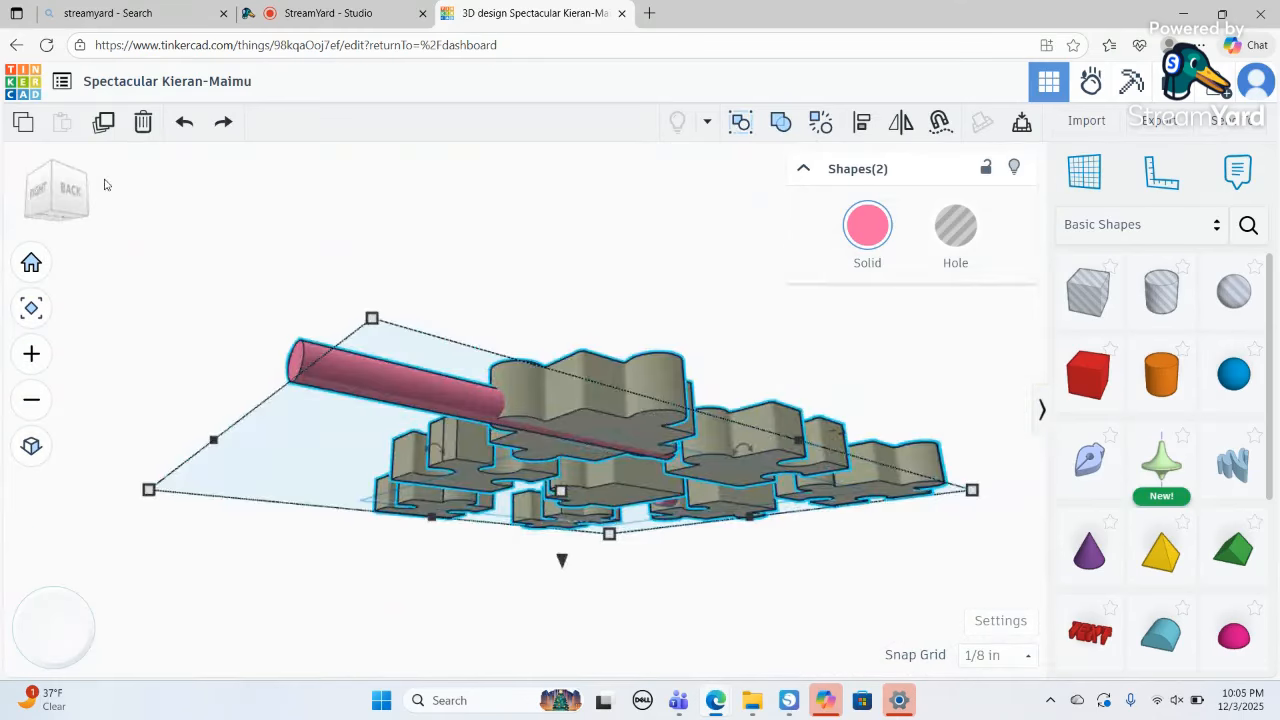
drag(106, 183, 104, 171)
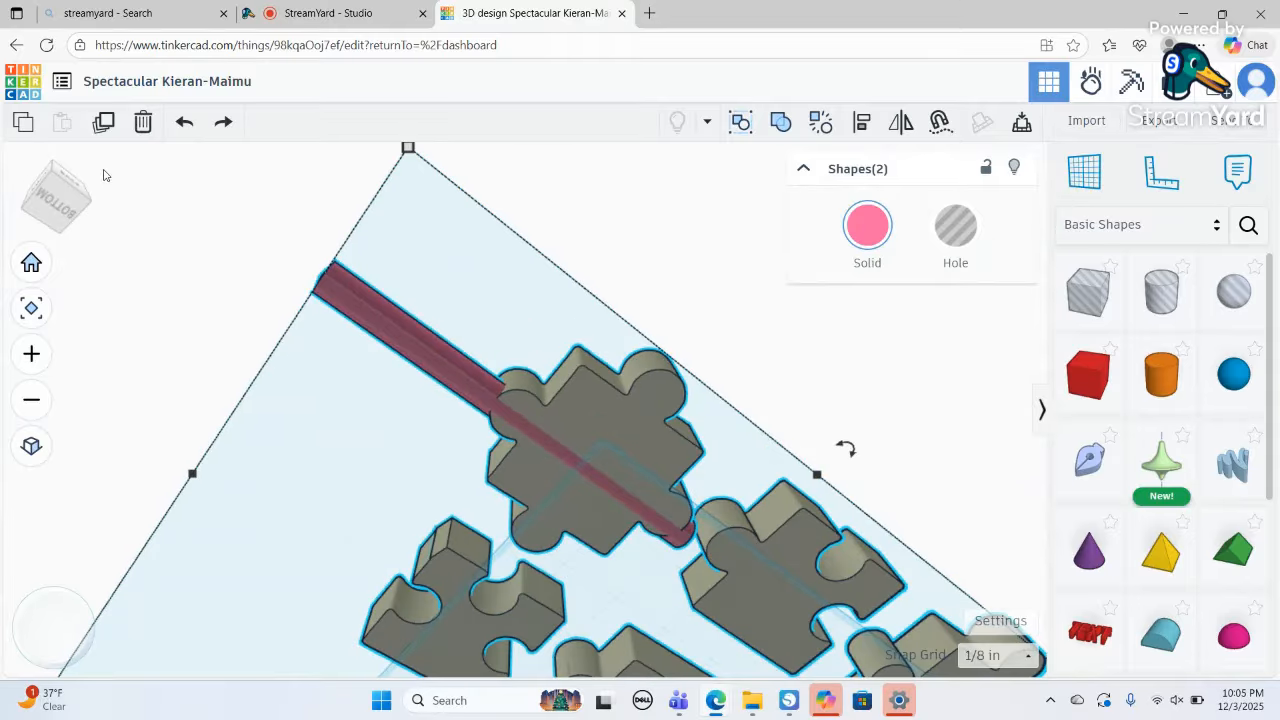
click(84, 229)
drag(84, 225, 85, 226)
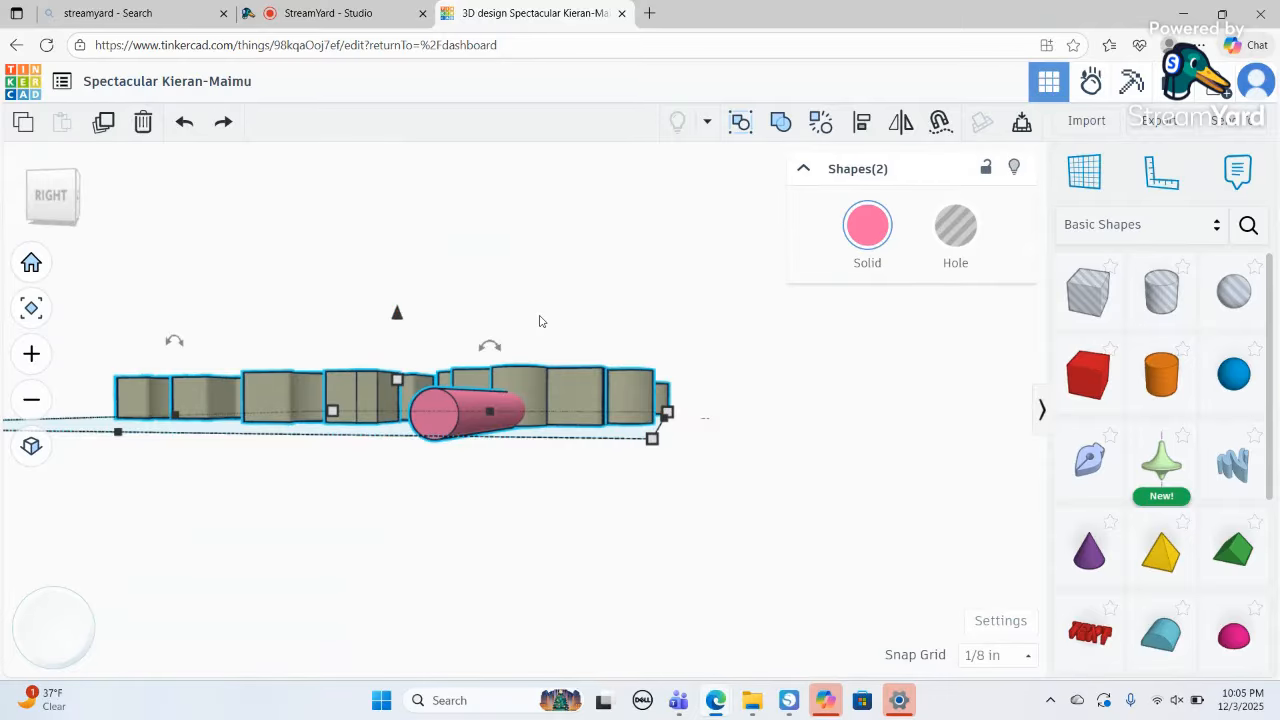
click(449, 317)
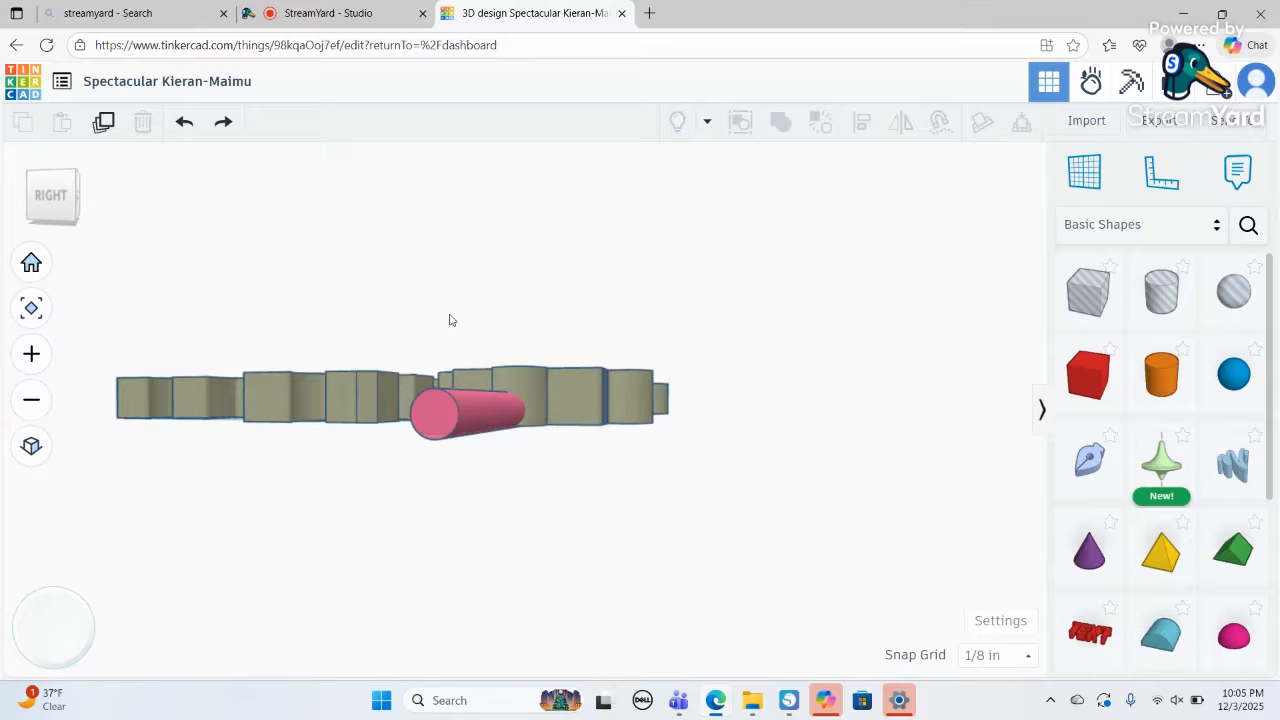
click(463, 402)
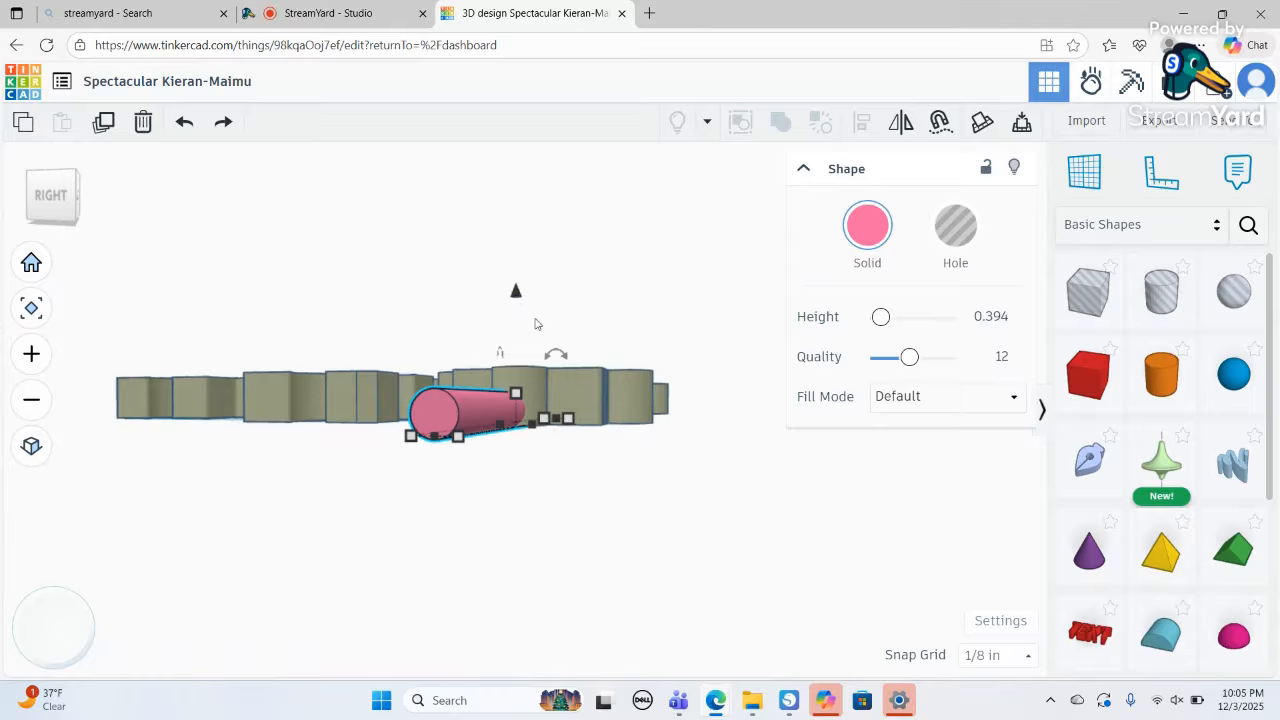
drag(516, 293, 516, 283)
- Shift the pink rod about 0.071 in sideways to line it up with the corner piece's knobs, checking it from several angles
mouse_move(63, 199)
mouse_down()
mouse_move(62, 184)
mouse_move(62, 211)
mouse_move(91, 207)
mouse_move(28, 199)
mouse_move(39, 200)
mouse_up()
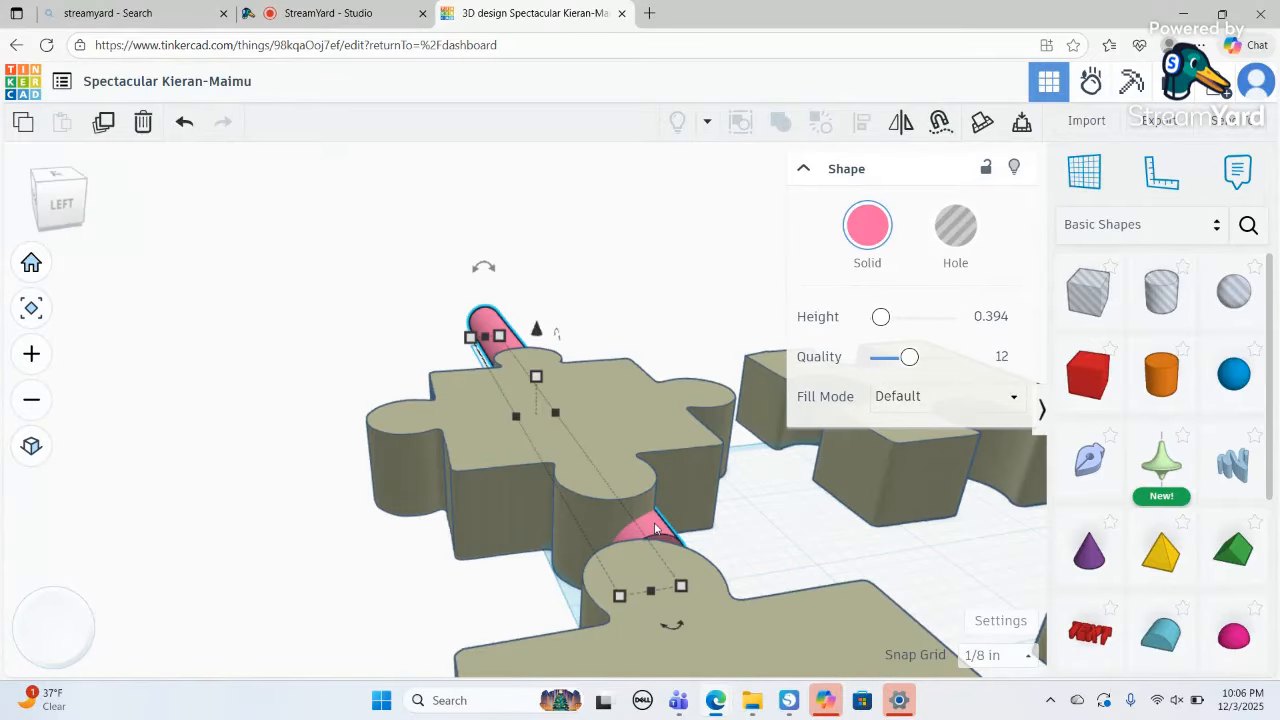
drag(657, 532, 659, 534)
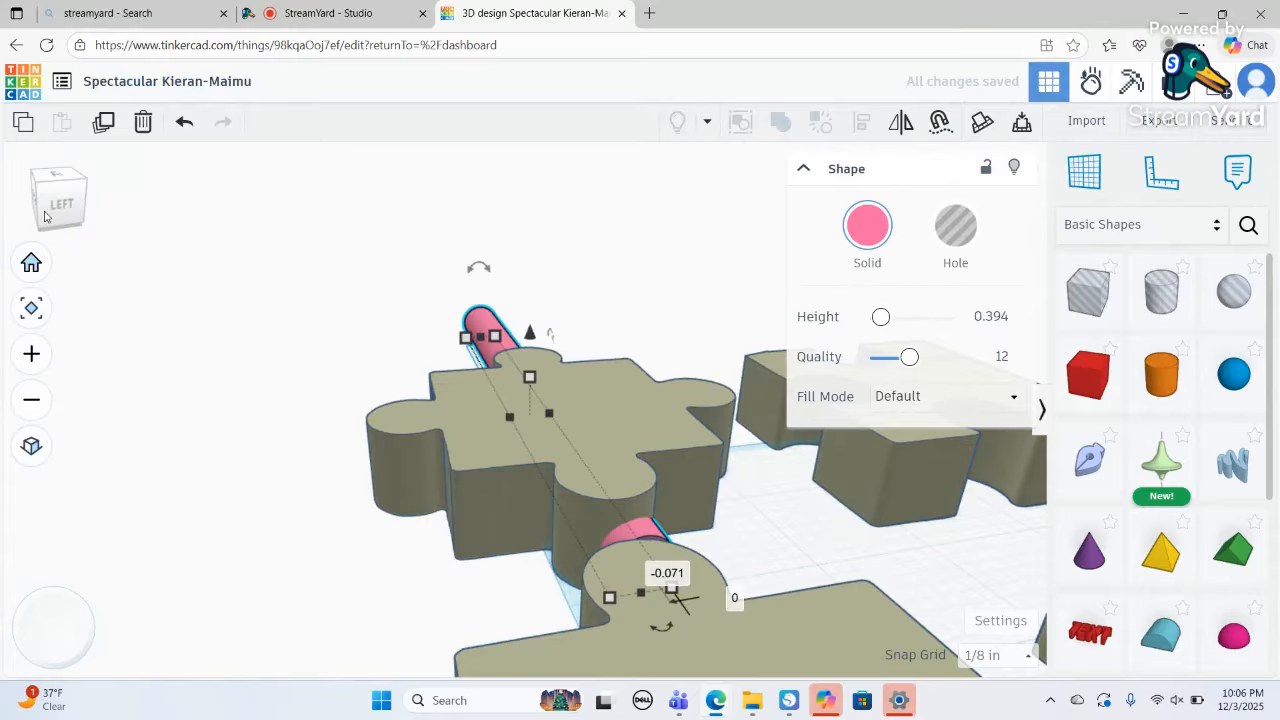
drag(54, 215, 44, 239)
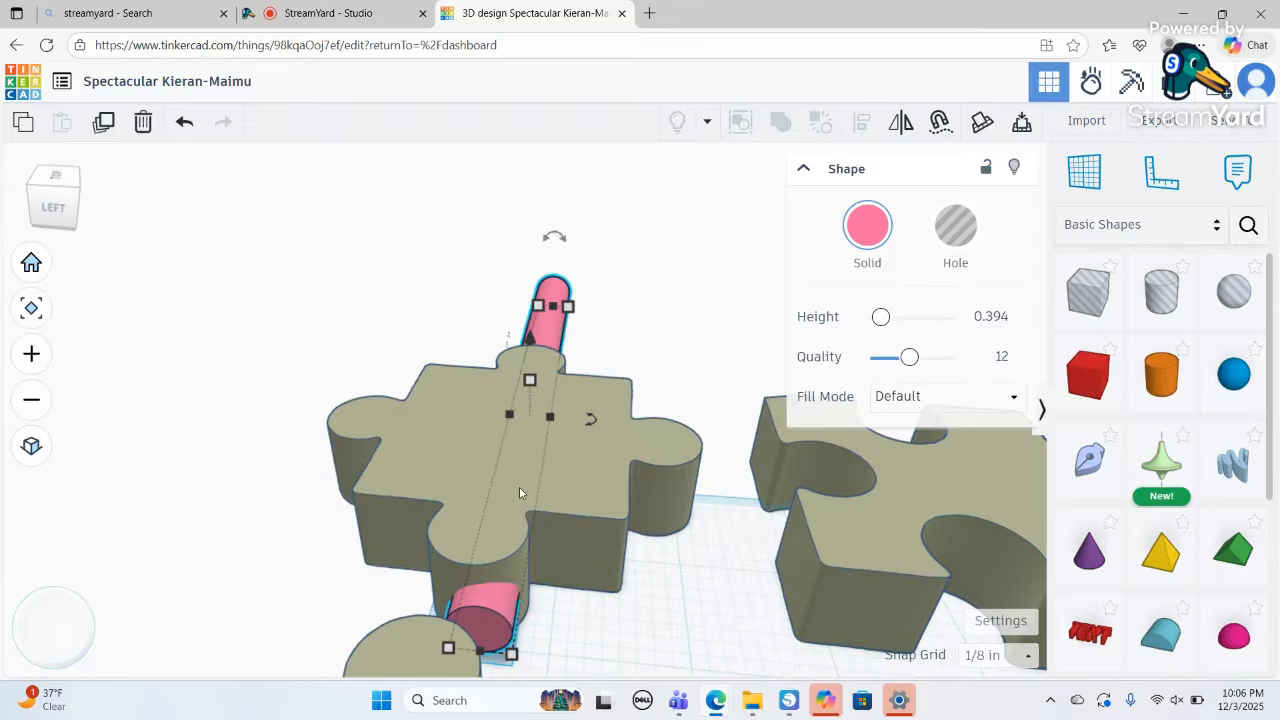
drag(67, 203, 117, 236)
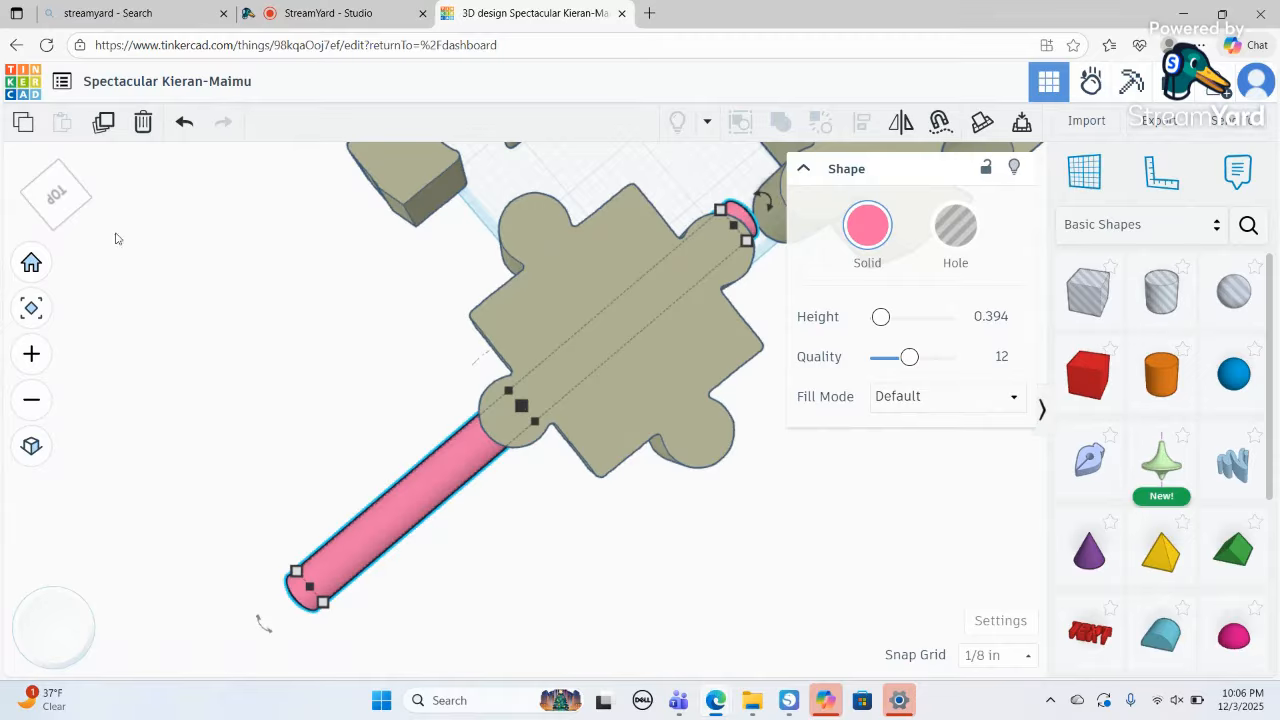
click(75, 197)
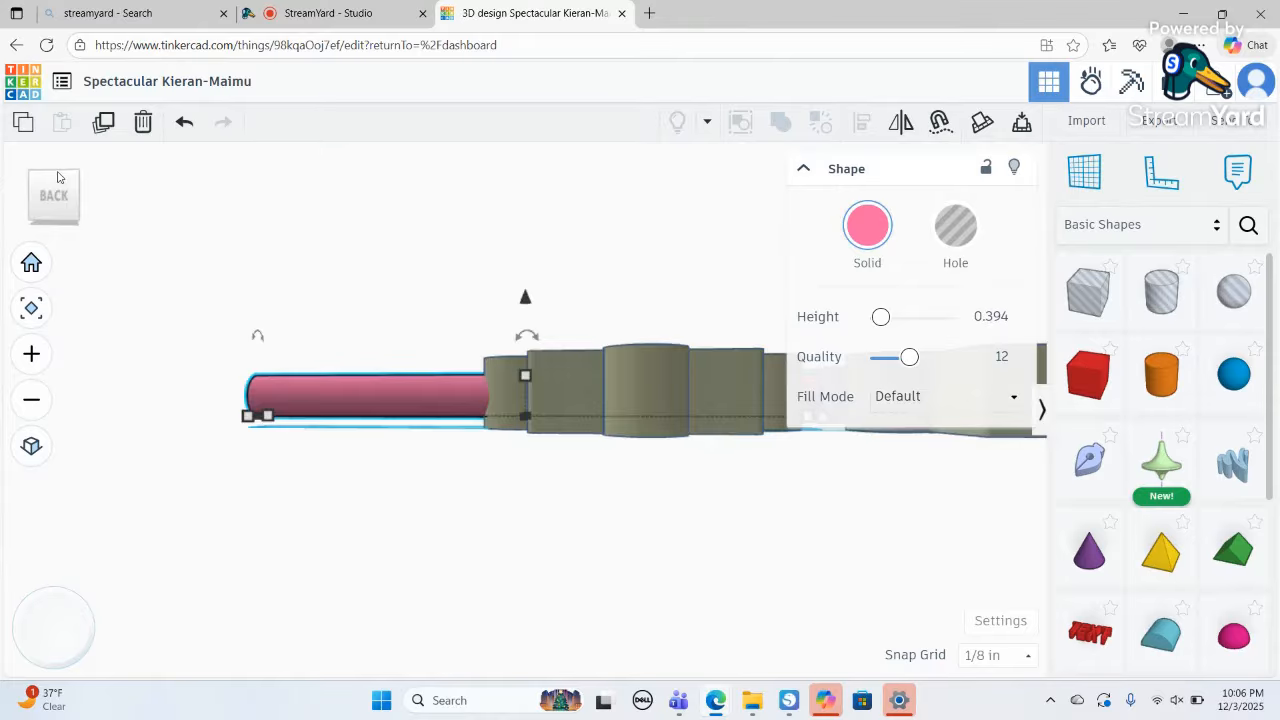
click(57, 177)
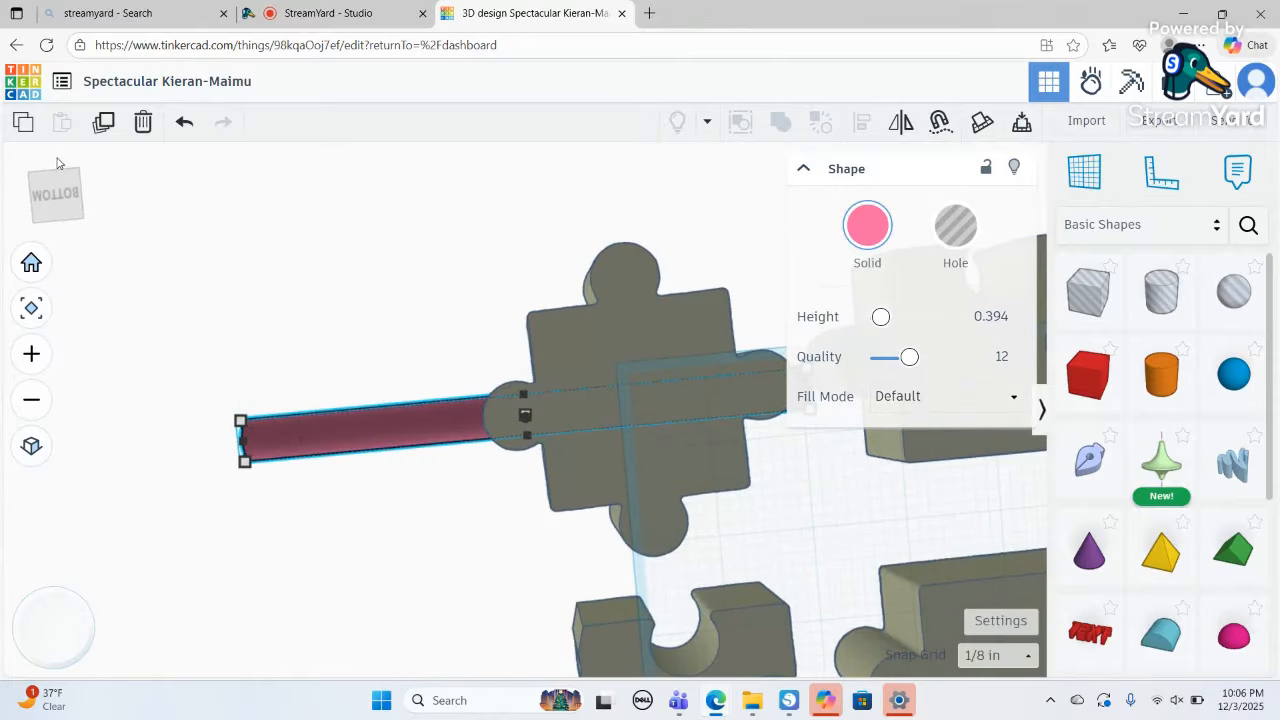
click(54, 175)
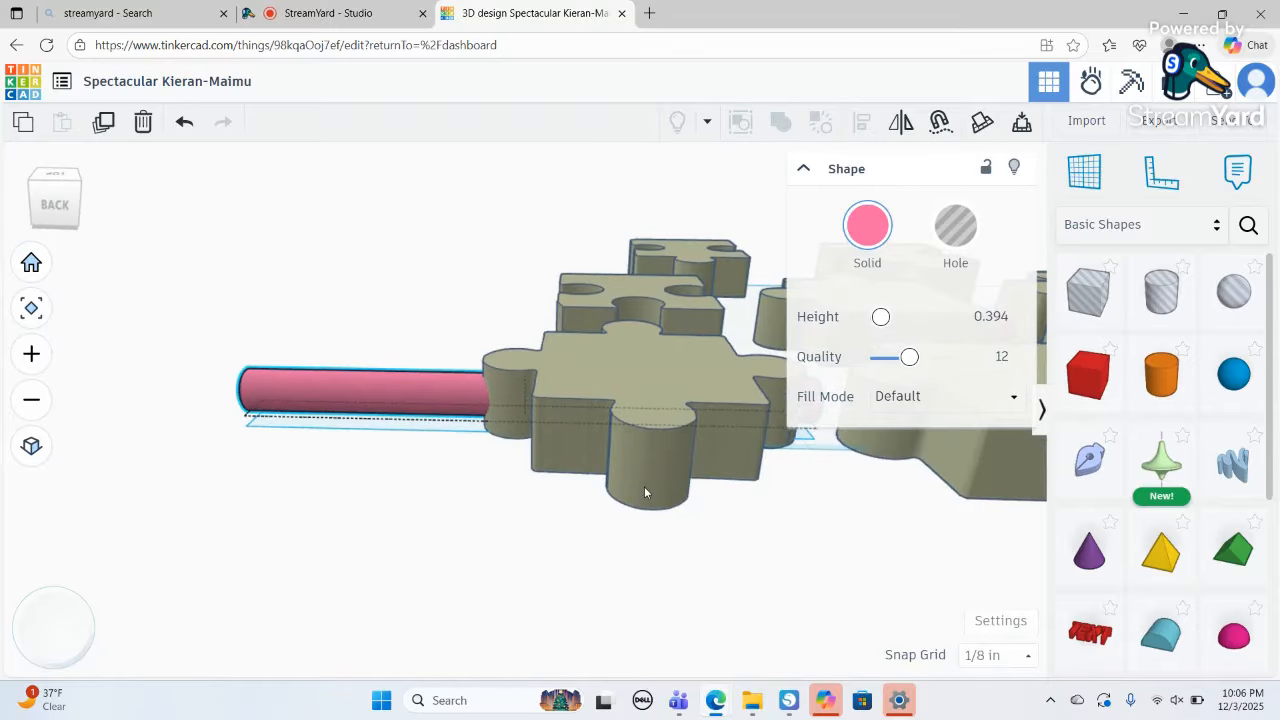
- Turn the puzzle pieces into a transparent hole and inspect how the pink rod runs through the corner piece
click(644, 490)
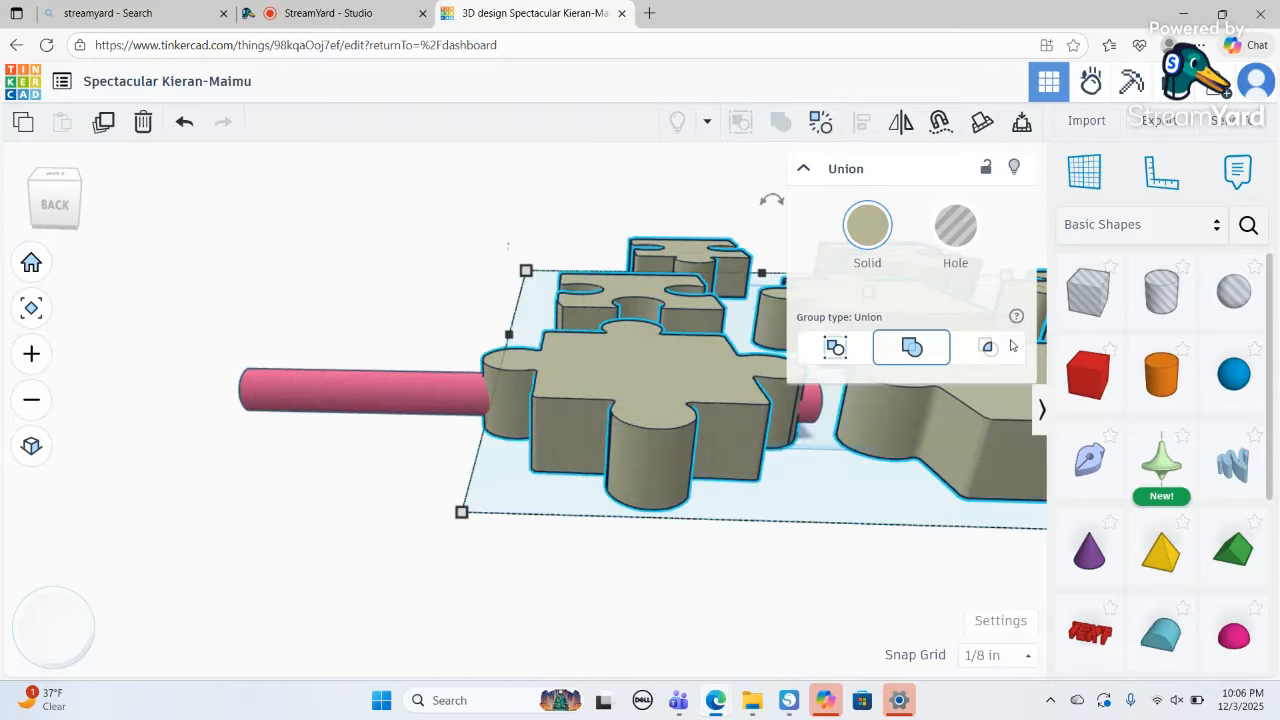
click(952, 227)
drag(52, 215, 35, 211)
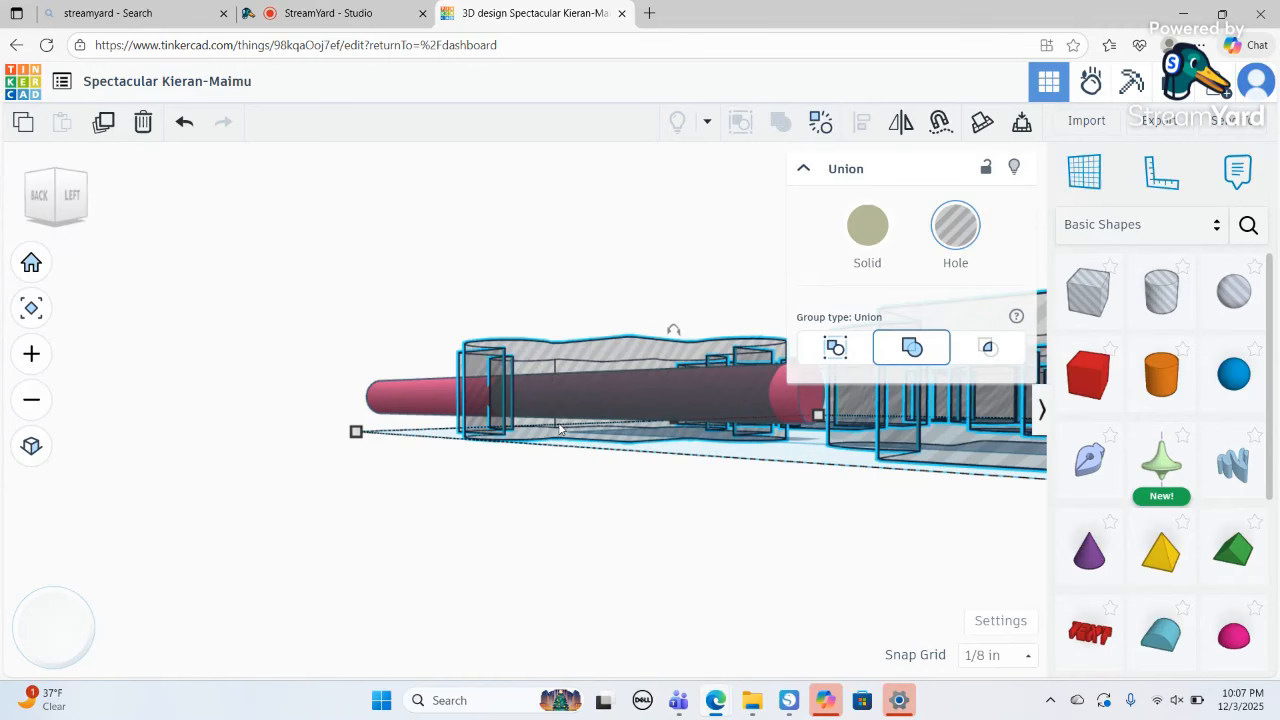
click(69, 198)
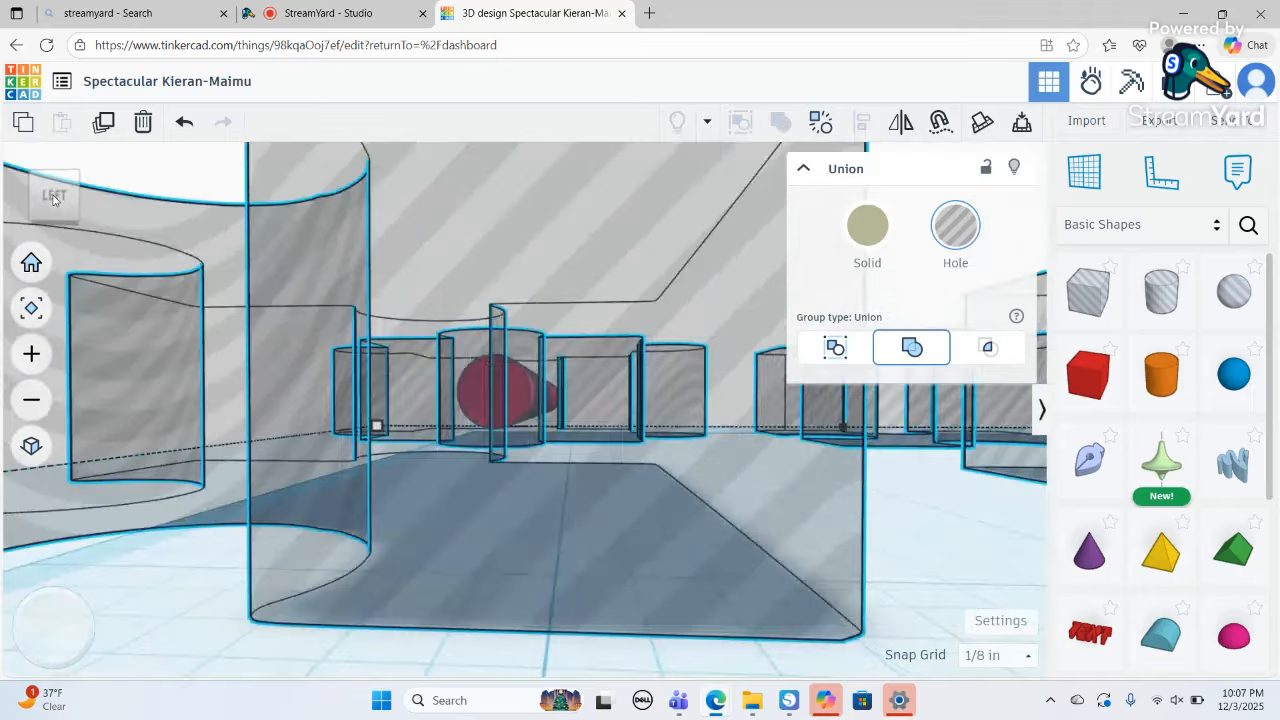
drag(53, 195, 104, 226)
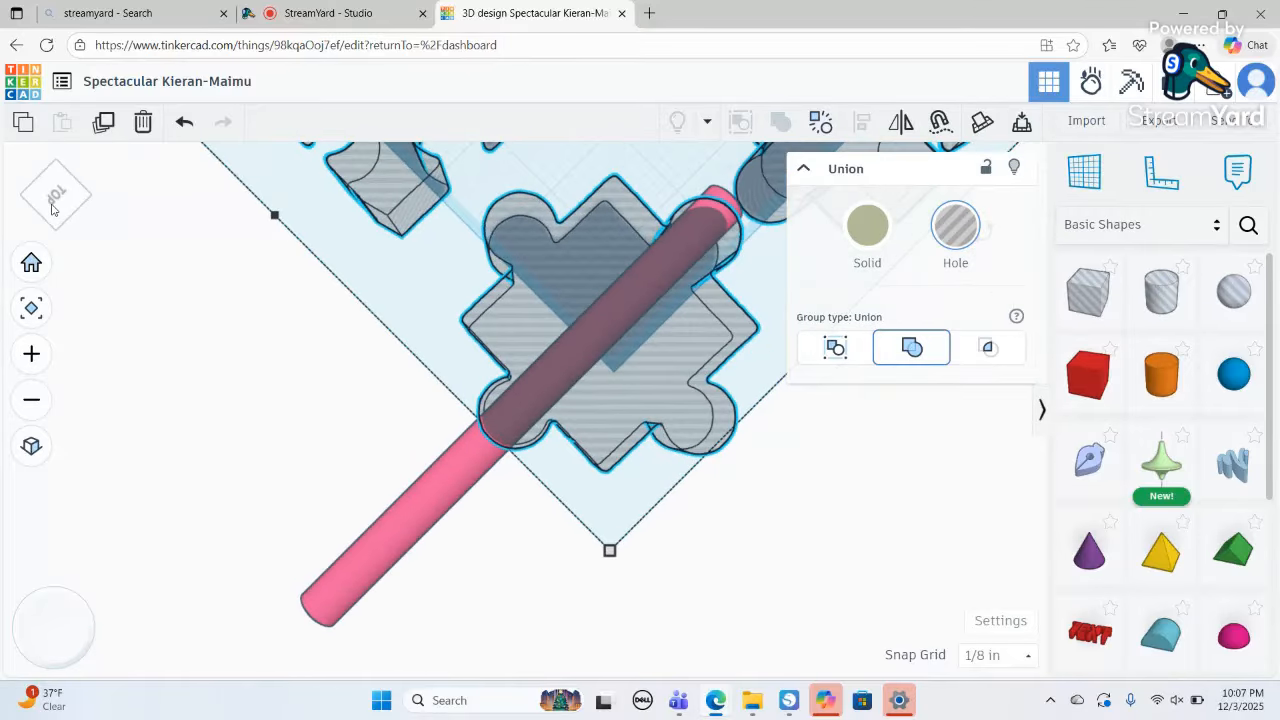
drag(54, 219, 62, 224)
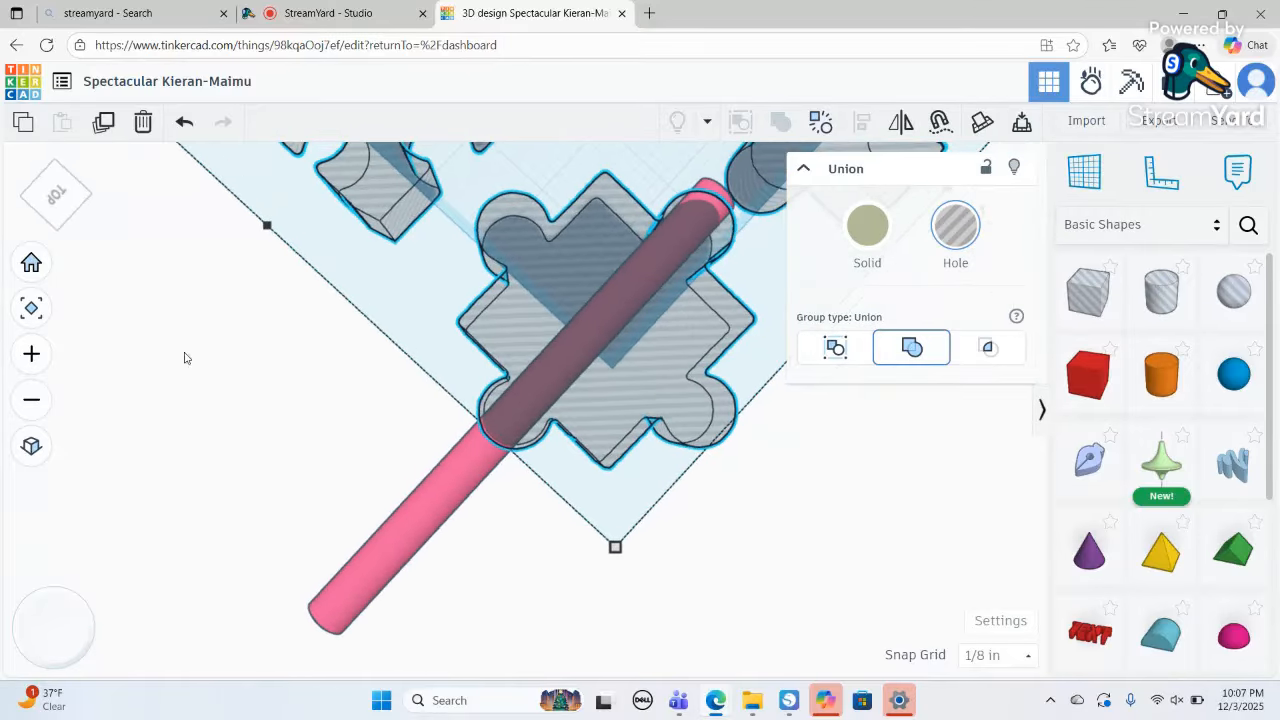
- Duplicate the pink rod that runs through the corner puzzle piece
click(396, 554)
click(397, 557)
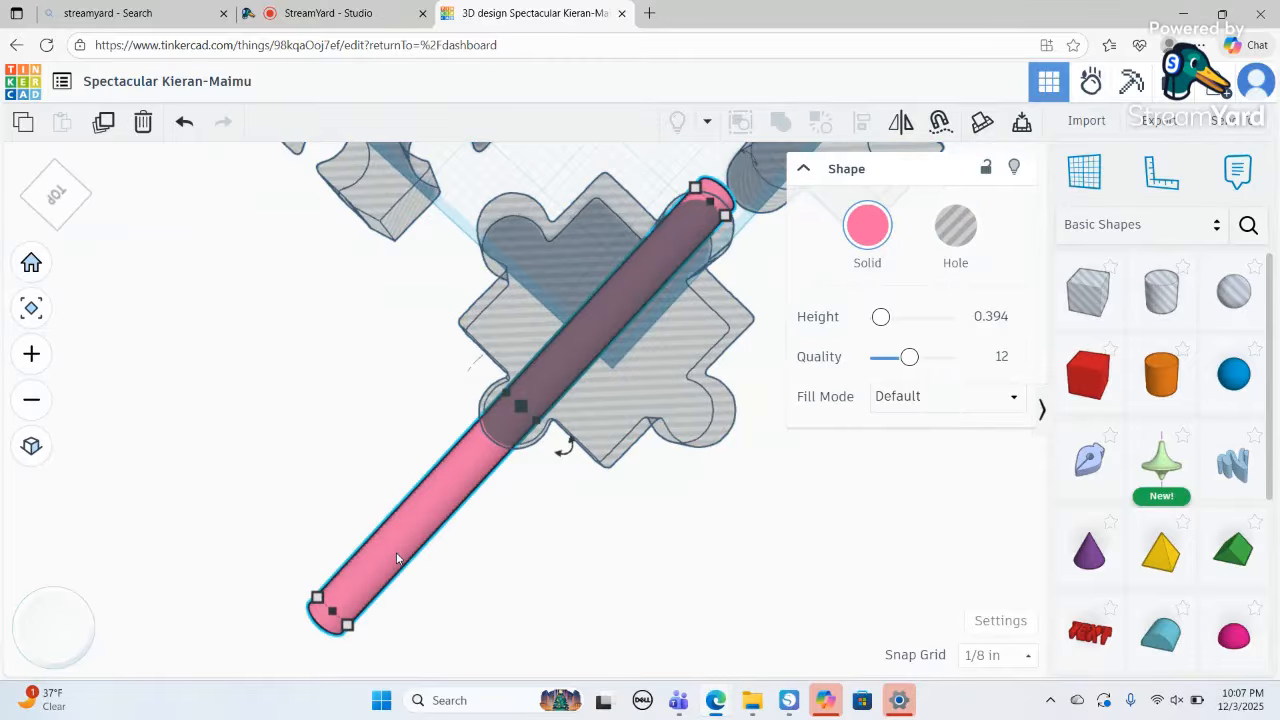
click(107, 127)
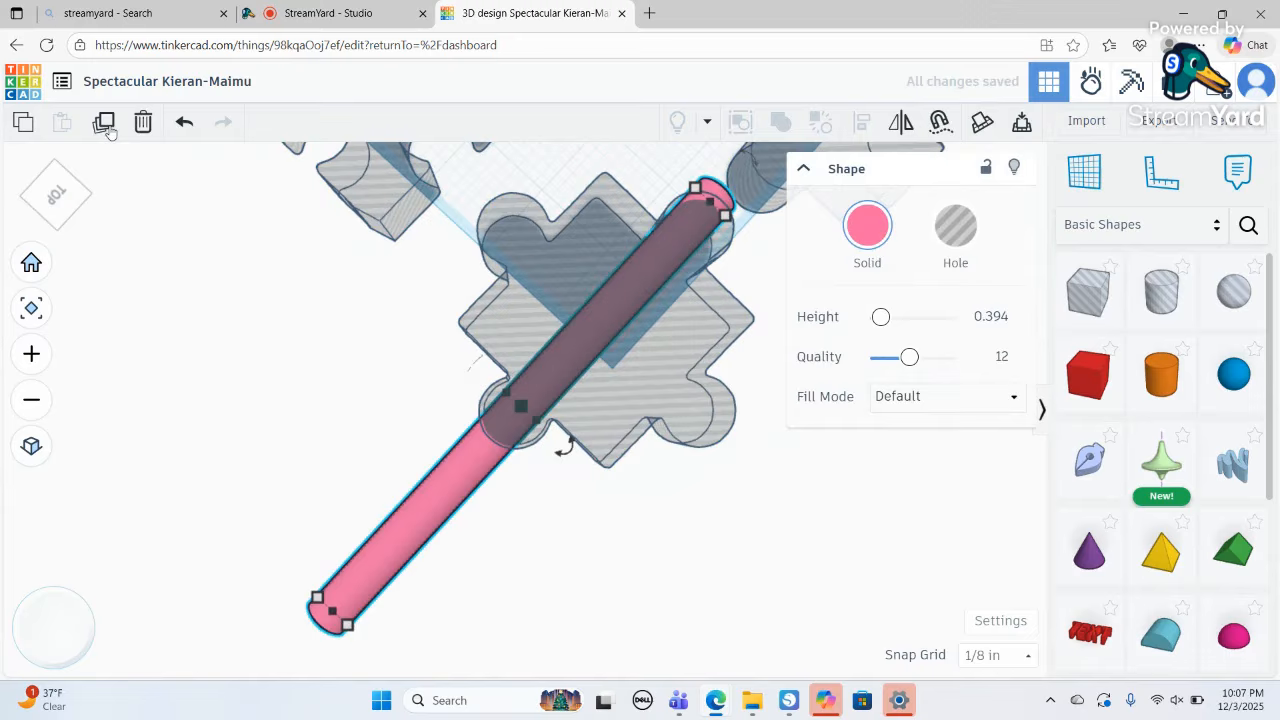
- Move the pink rod copy along the row until it spans the middle piece and the far corner piece
click(35, 405)
click(31, 401)
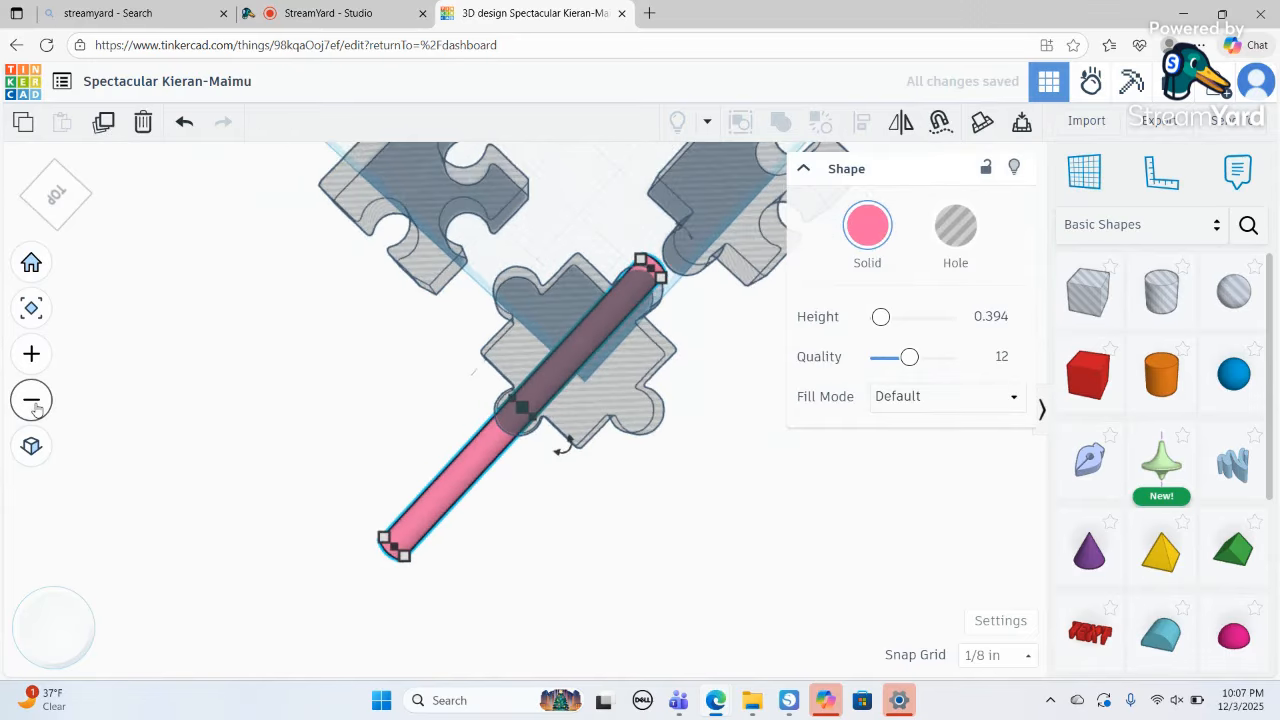
click(35, 407)
click(35, 407)
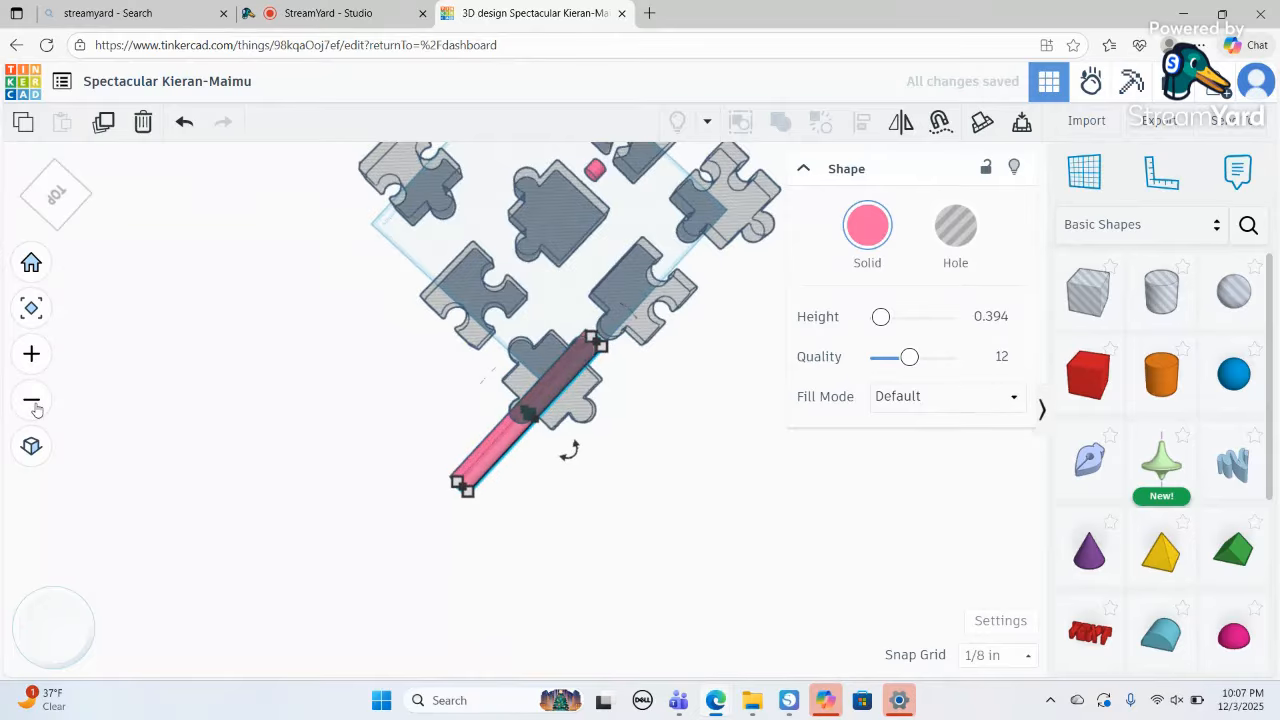
key(Up)
key(Up)
key(Up)
key(Up)
key(Up)
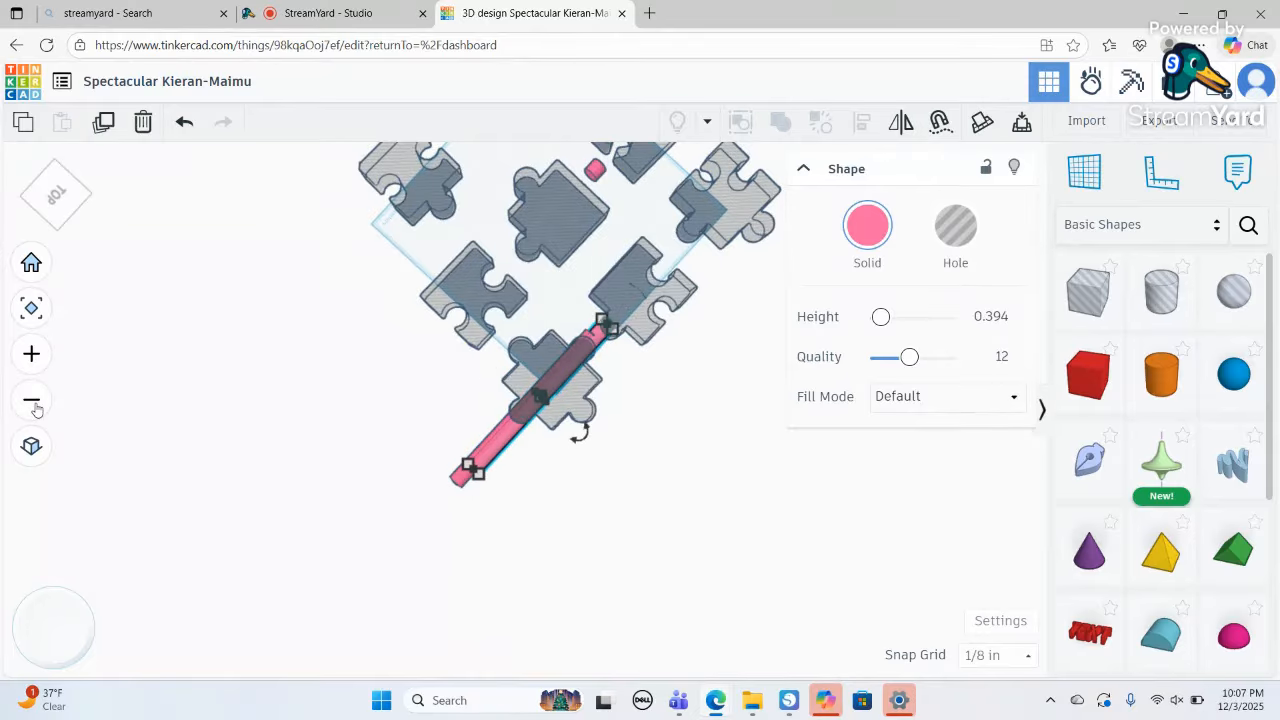
key(Up)
key(Up)
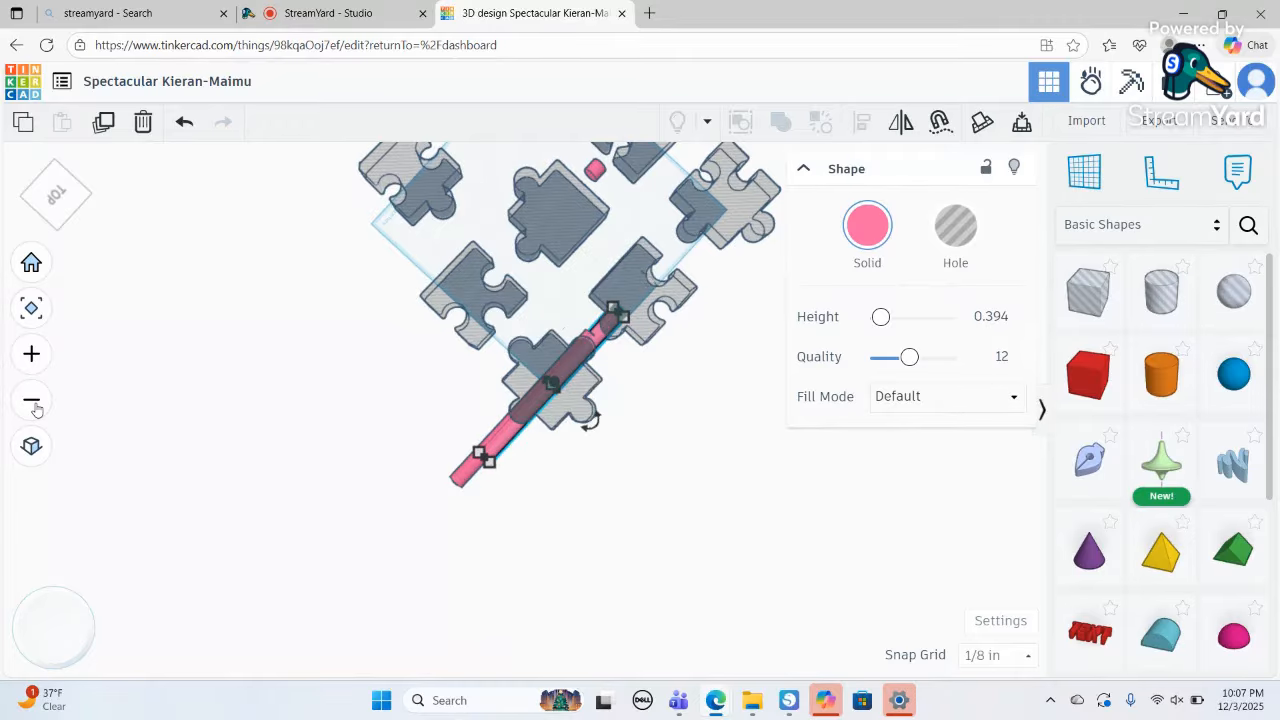
key(Up)
key(Up)
key(Up)
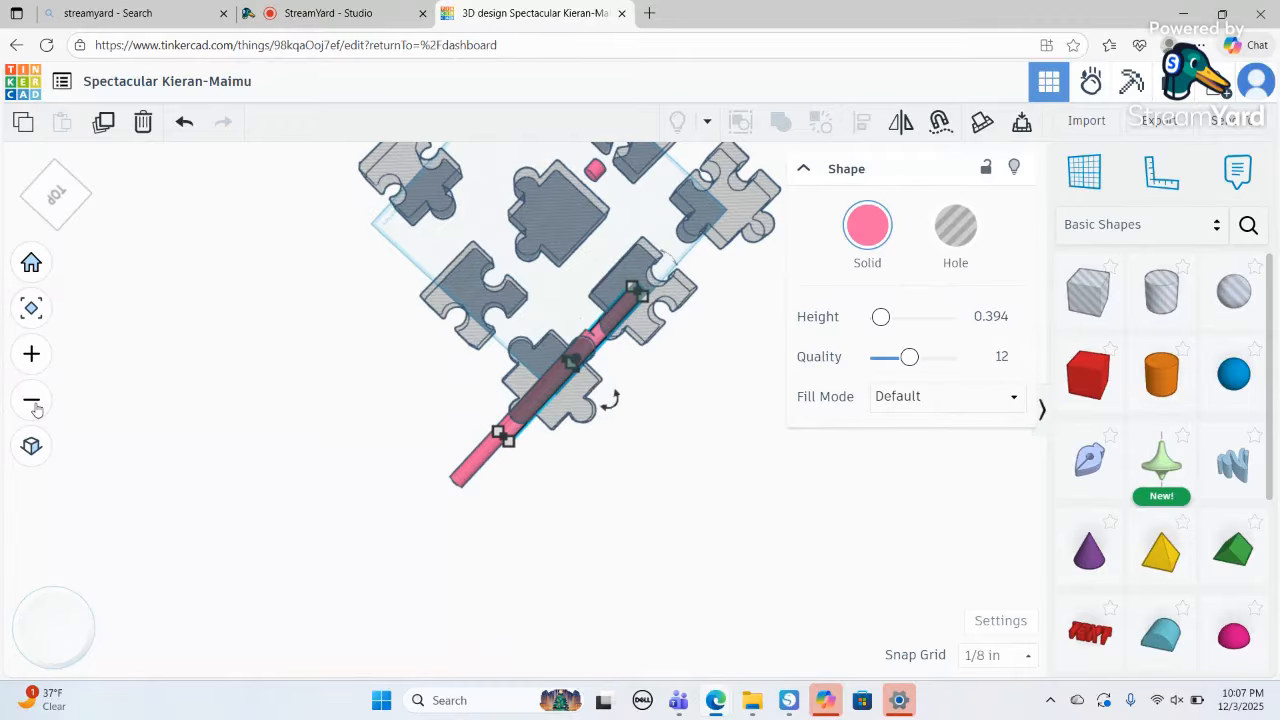
key(Up)
key(Up)
key(Up)
key(Up)
key(Up)
key(Up)
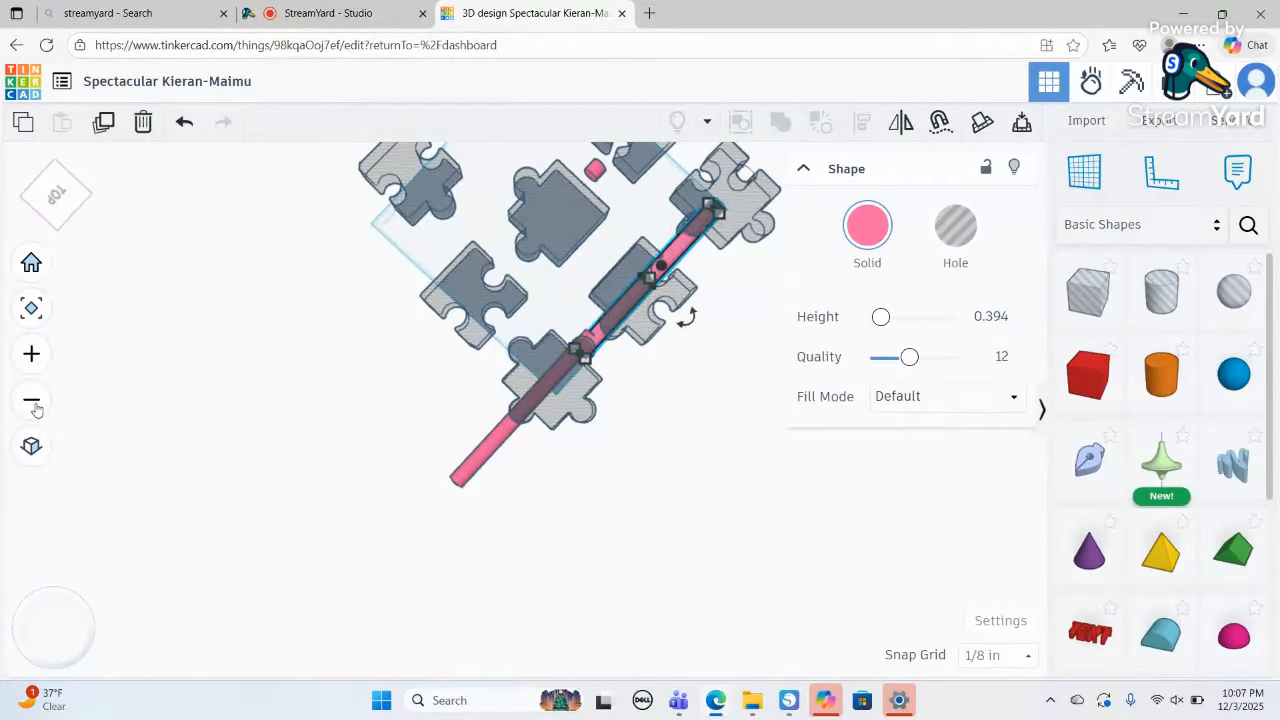
key(Up)
key(Up)
key(Up)
key(Up)
key(Up)
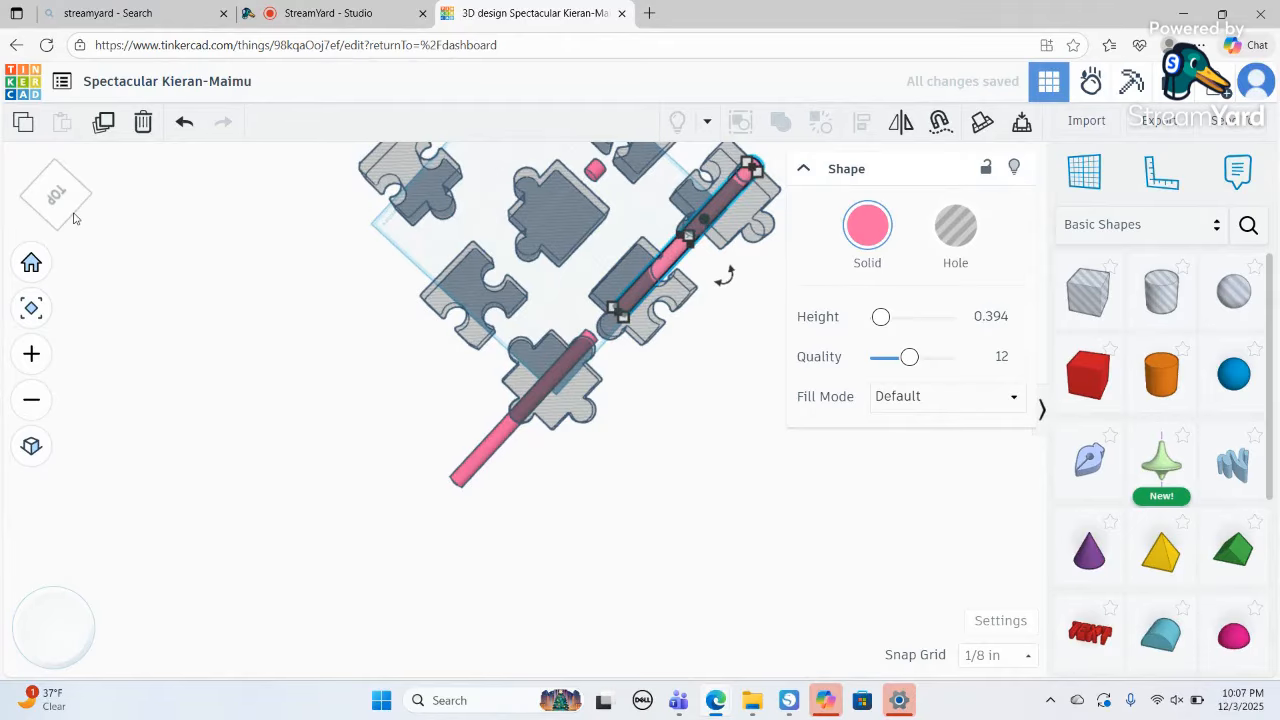
- Set the puzzle pieces group back to solid
click(72, 217)
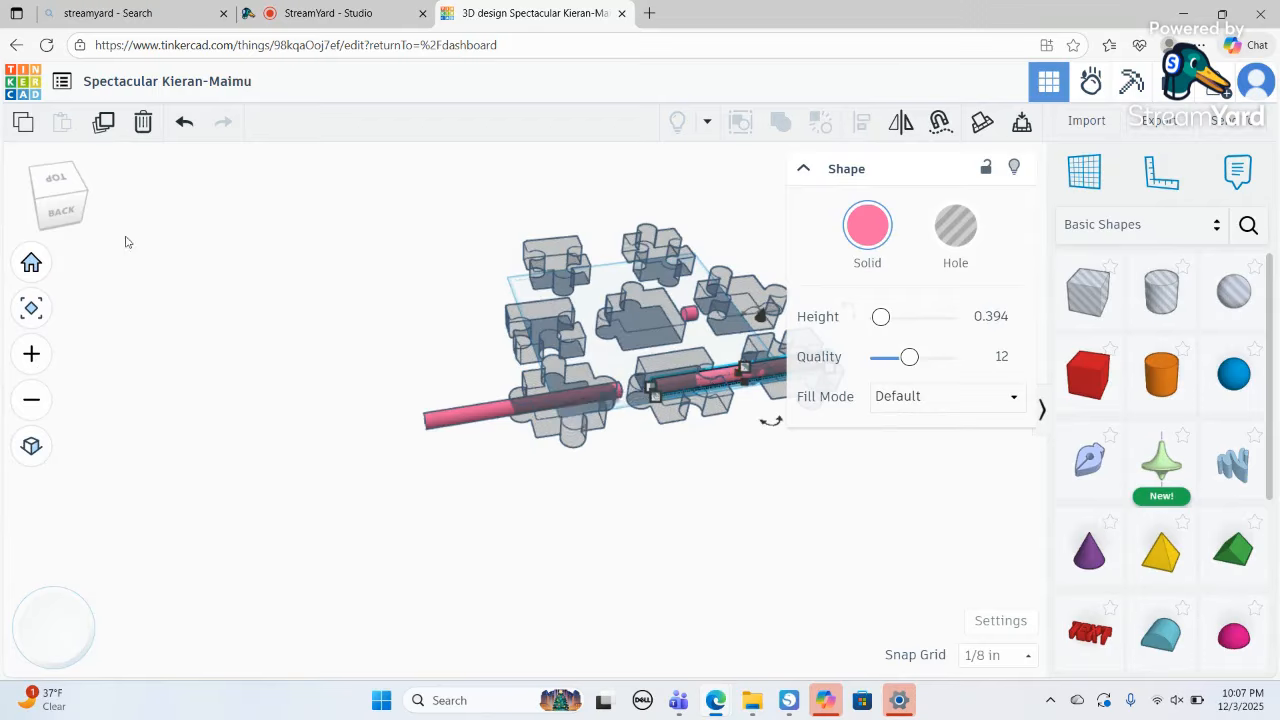
click(305, 479)
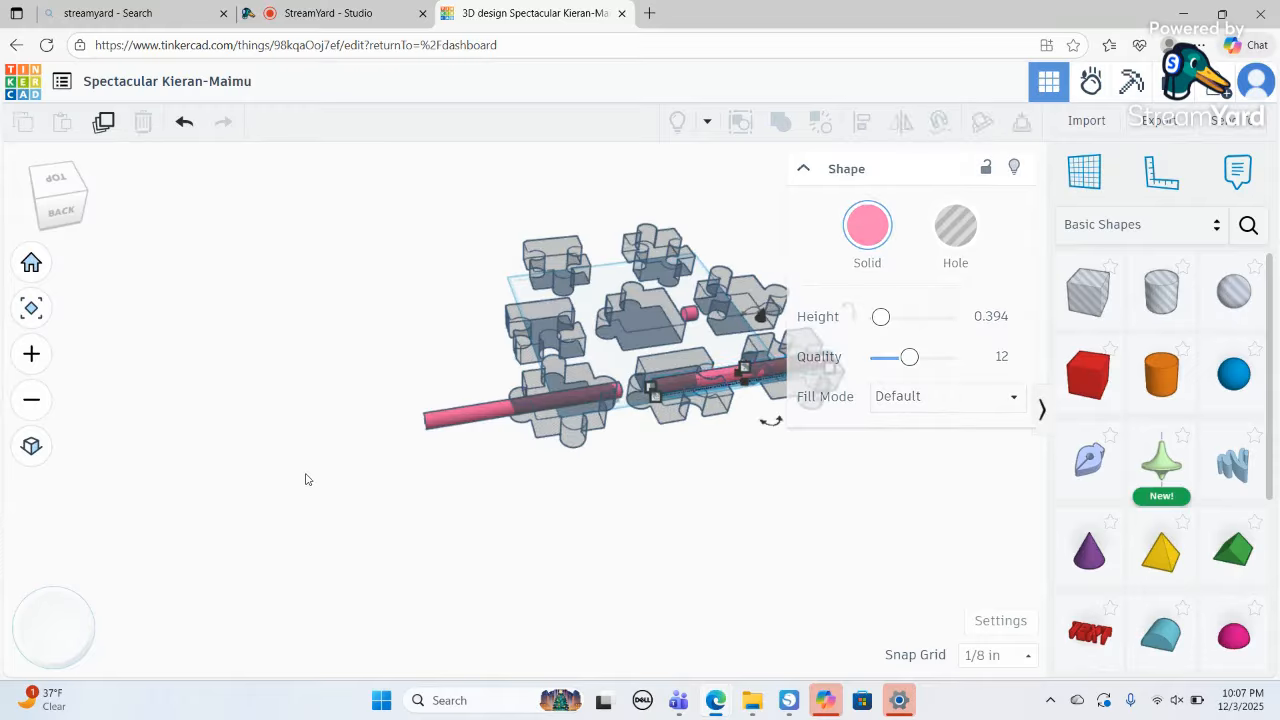
click(640, 316)
click(868, 232)
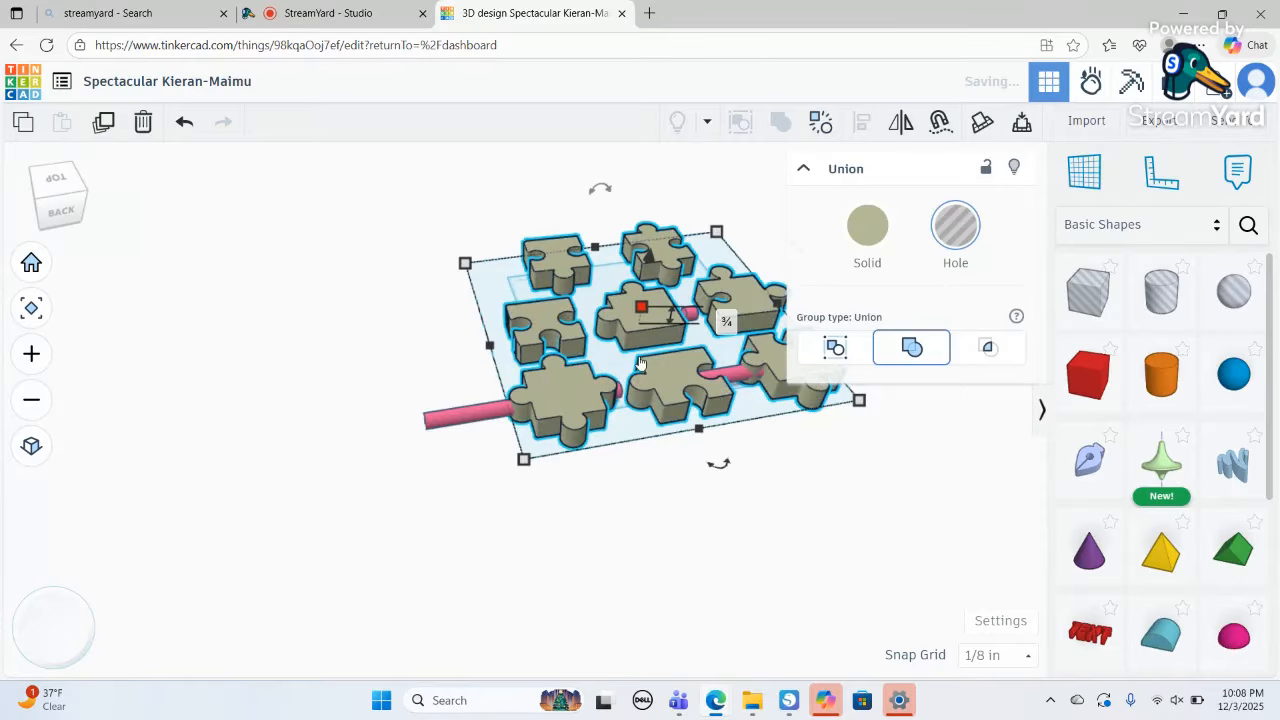
click(867, 225)
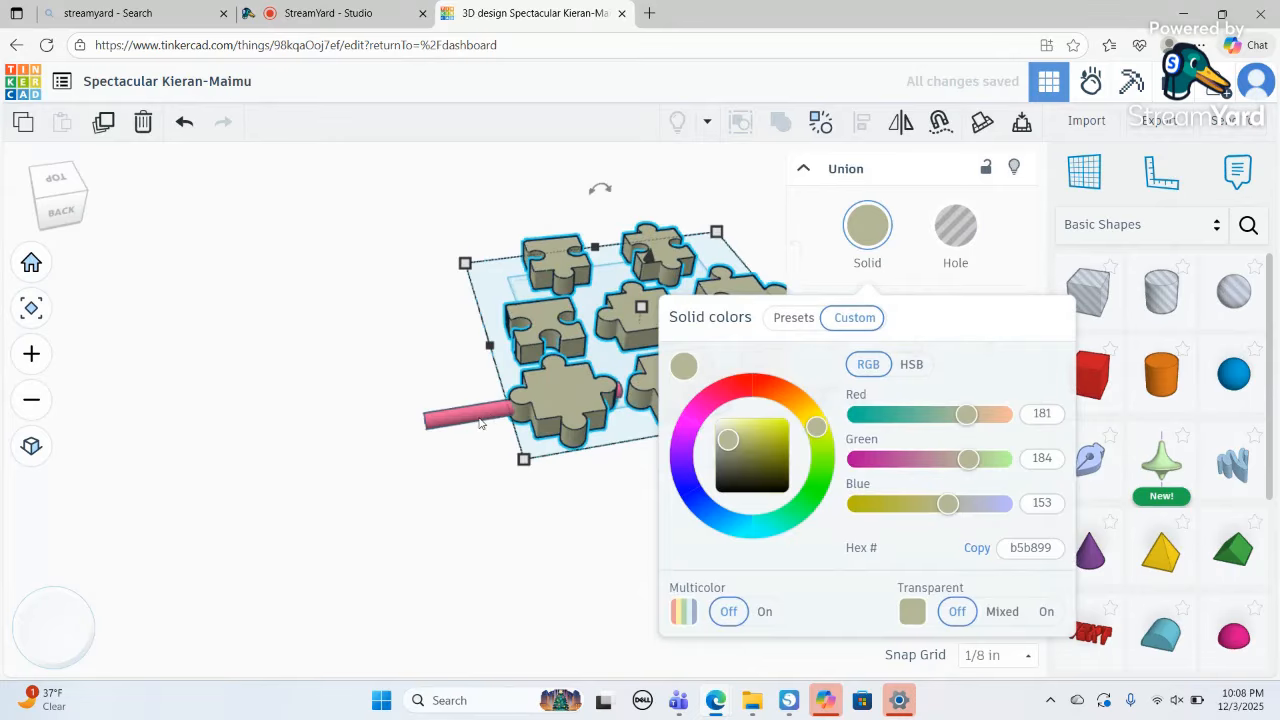
- Turn the pink rod protruding from the corner puzzle piece into a hole and union-group it with the puzzle pieces
click(480, 423)
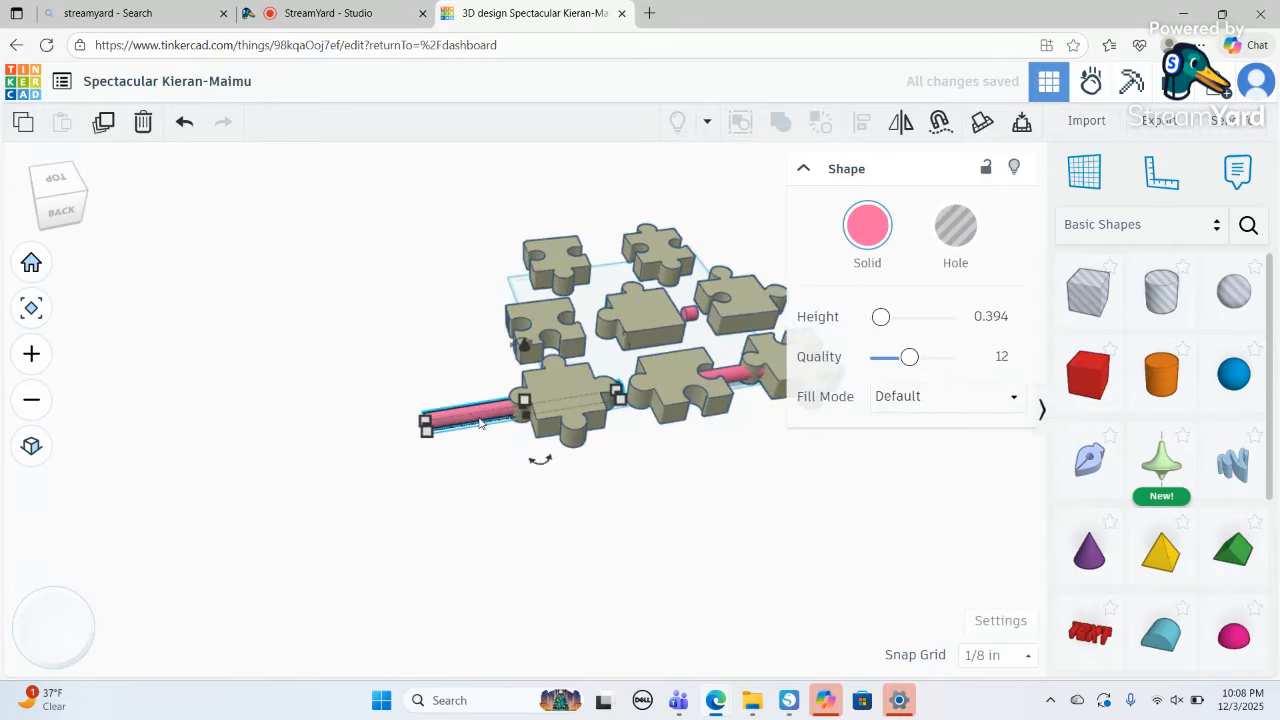
click(957, 225)
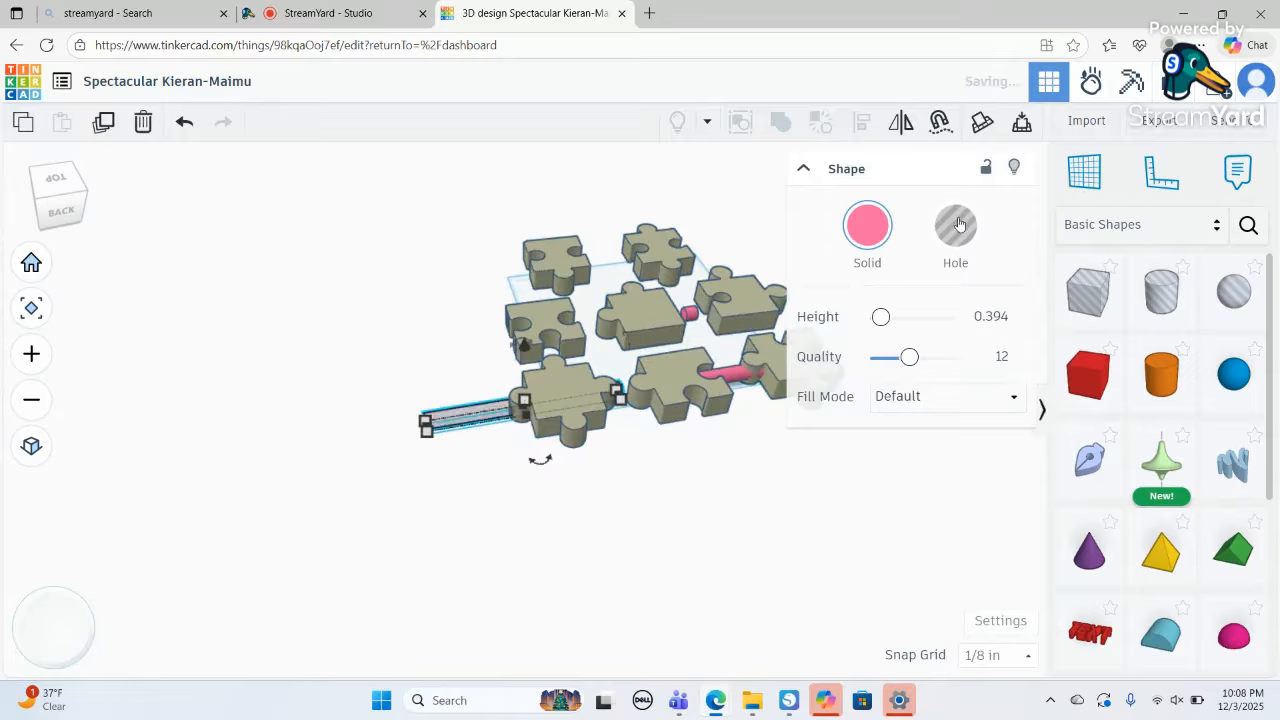
click(24, 360)
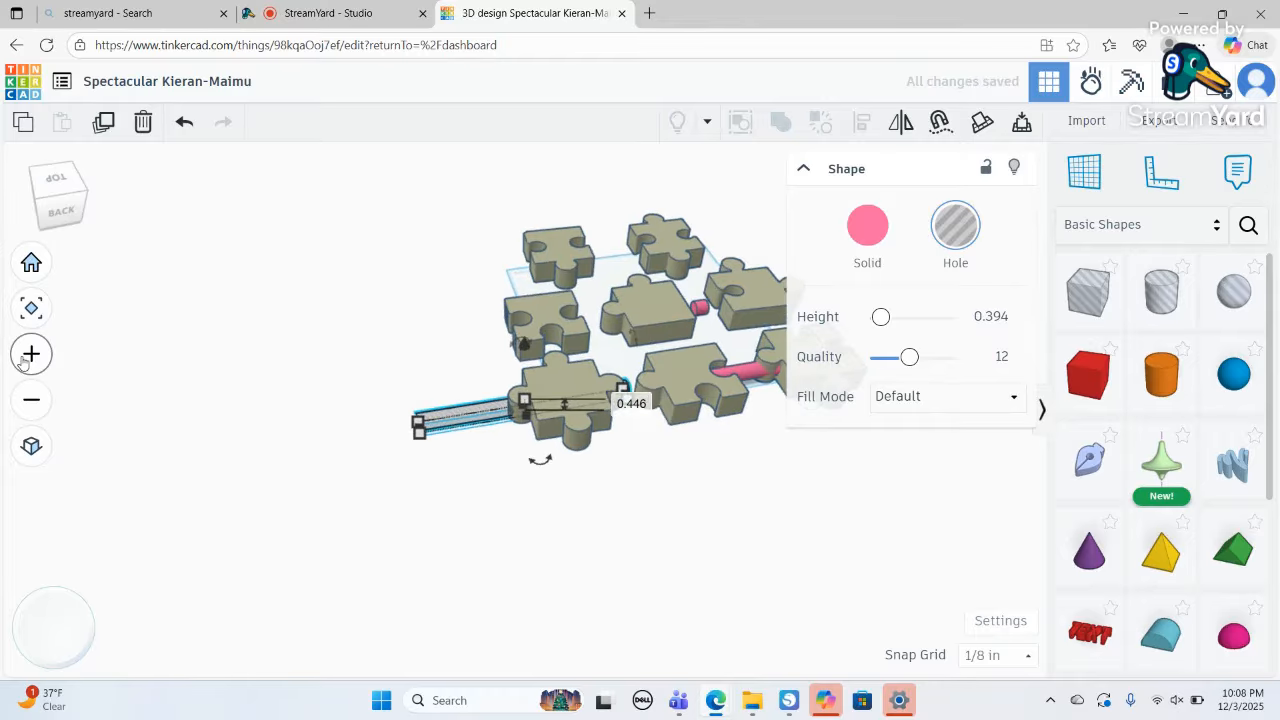
click(24, 360)
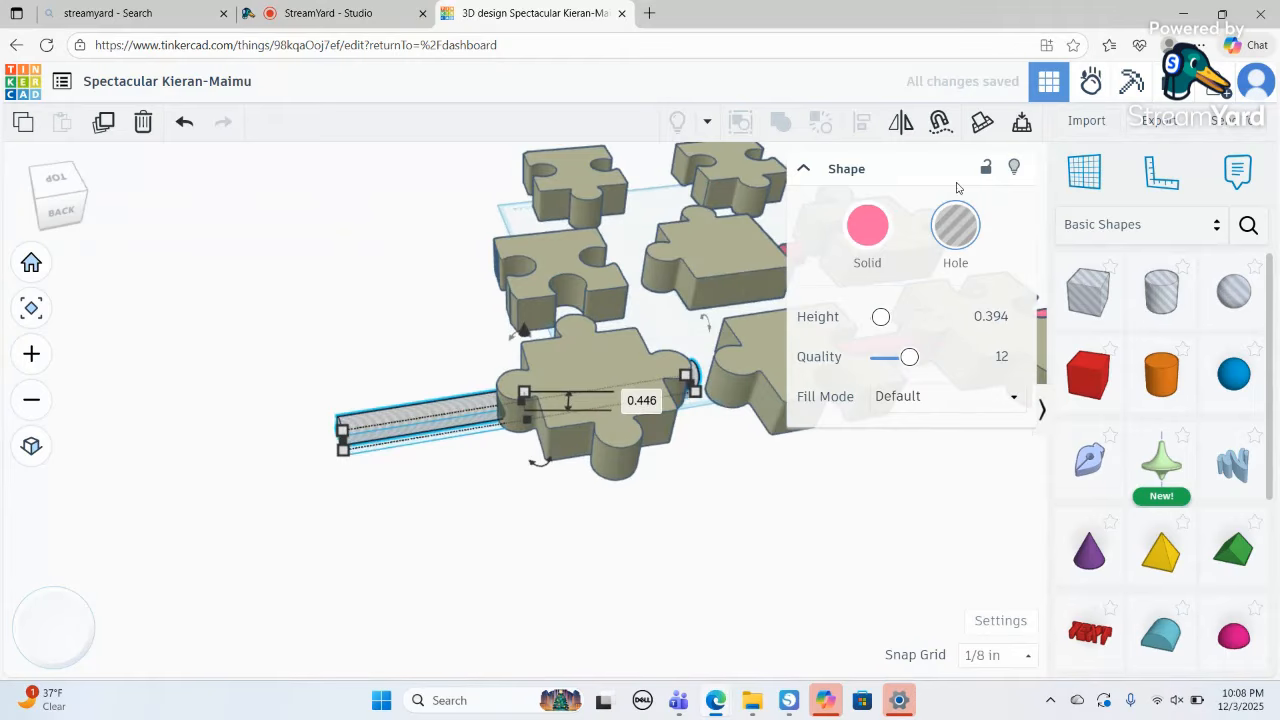
click(31, 308)
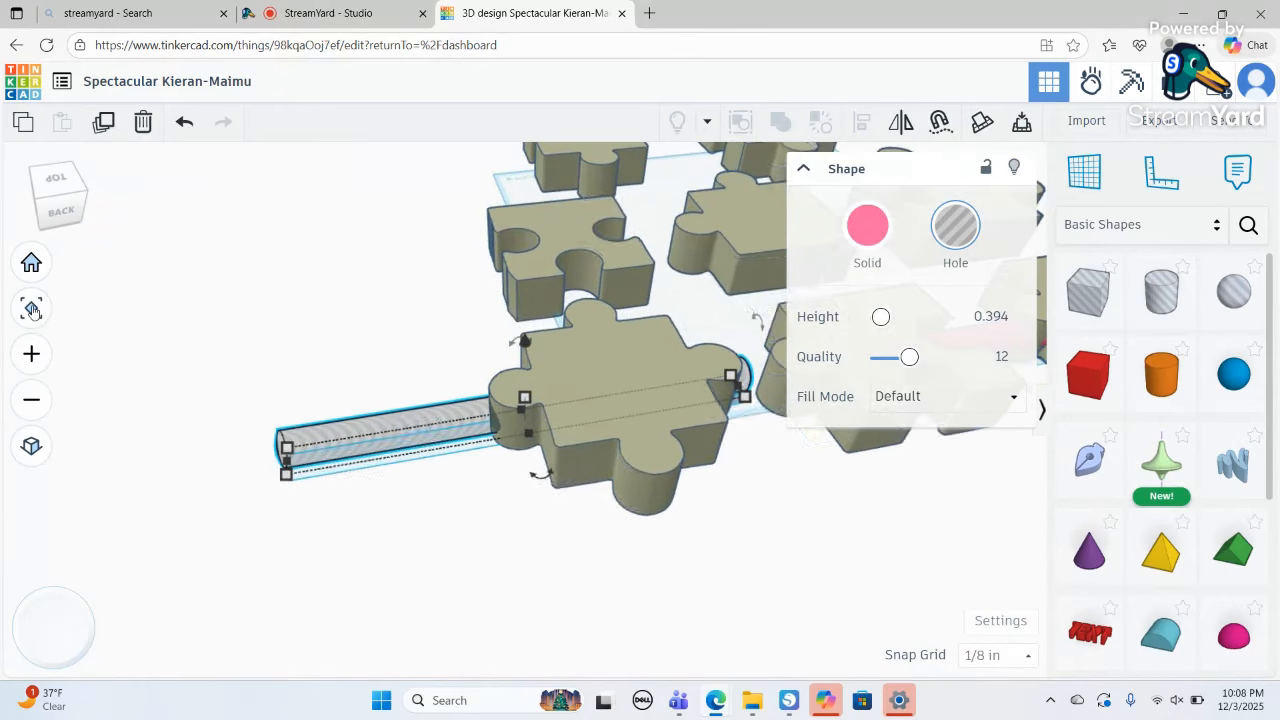
click(42, 228)
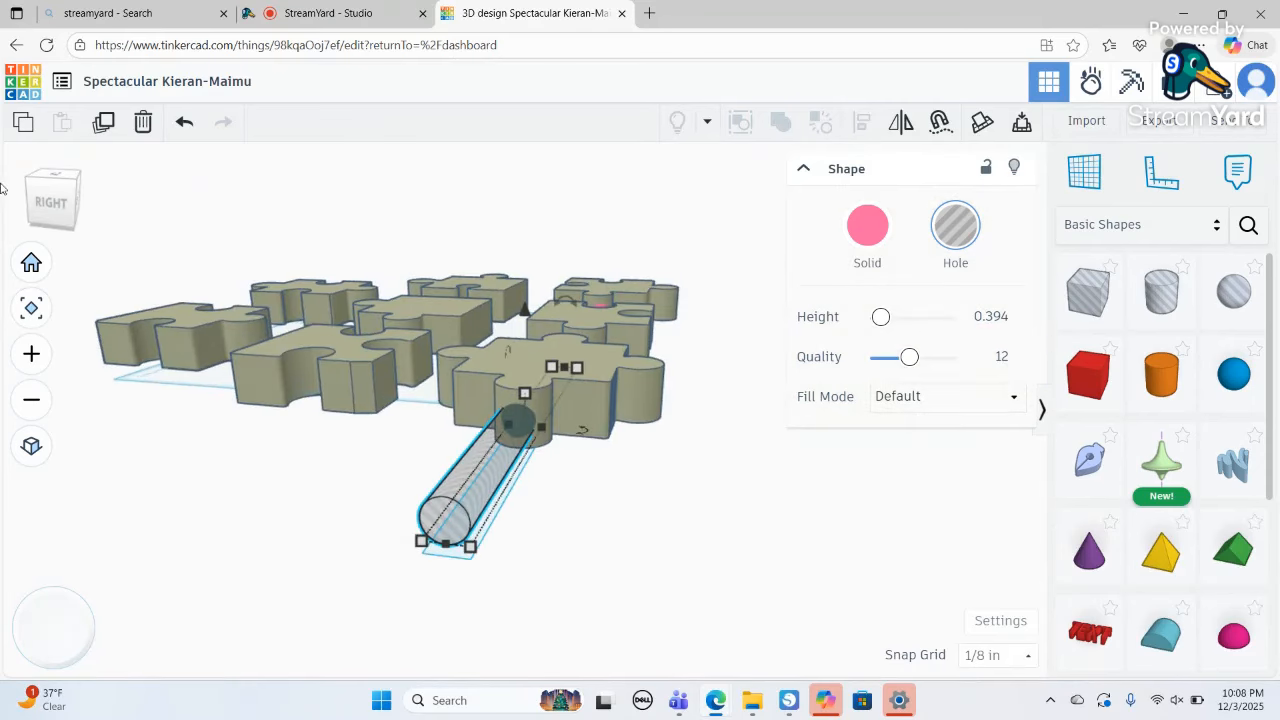
click(66, 210)
drag(100, 208, 101, 210)
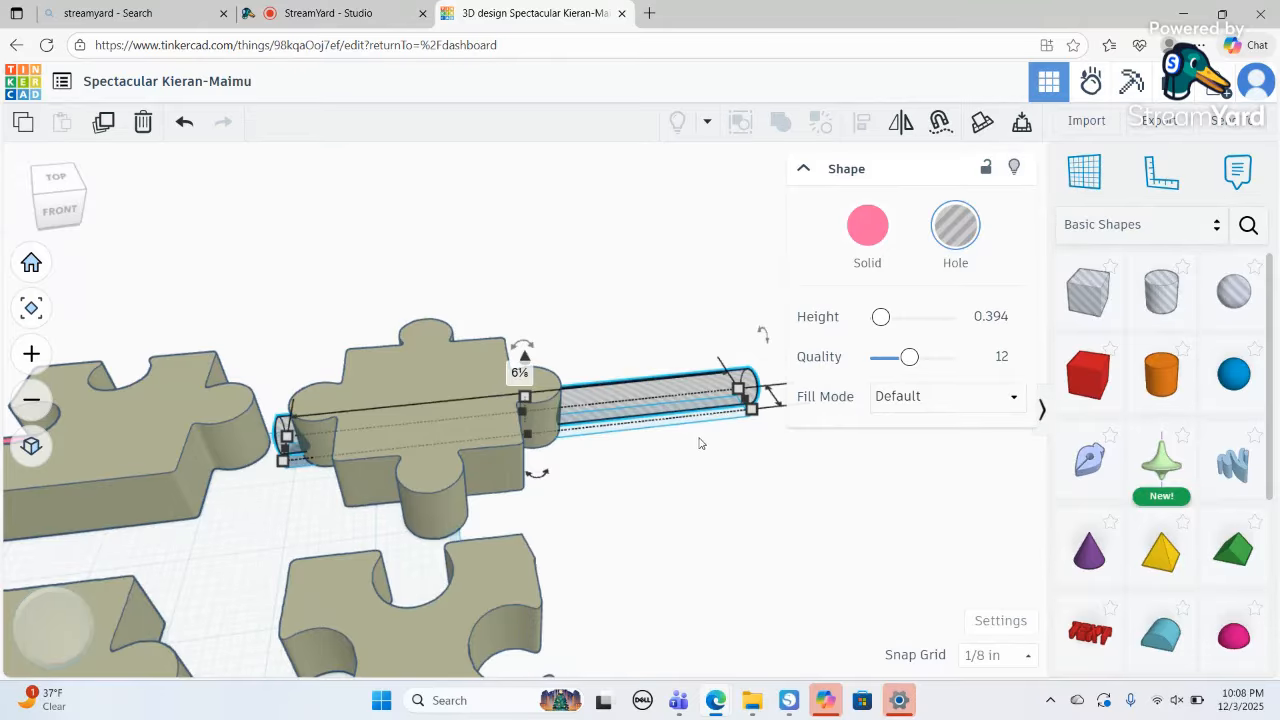
shift+click(474, 370)
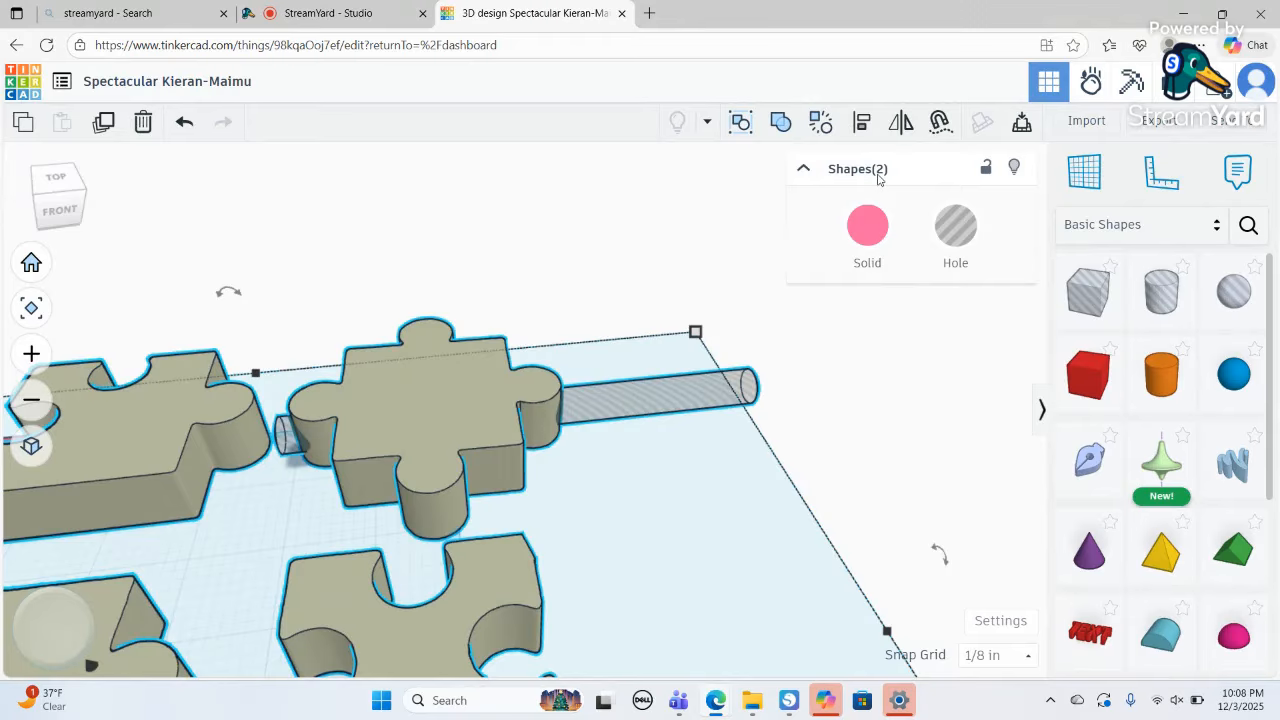
click(786, 126)
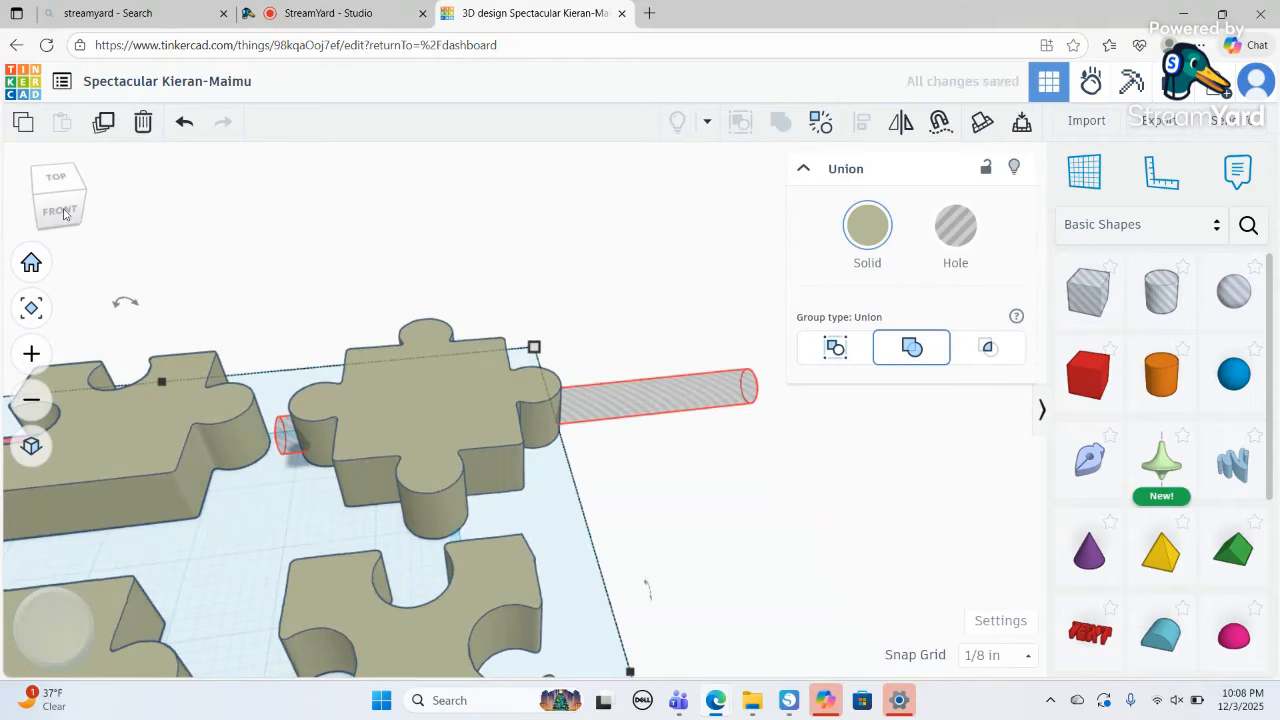
- Nudge the pink rod between the row's middle and far corner pieces sideways, and check the channels from the end of the row
drag(66, 203, 16, 256)
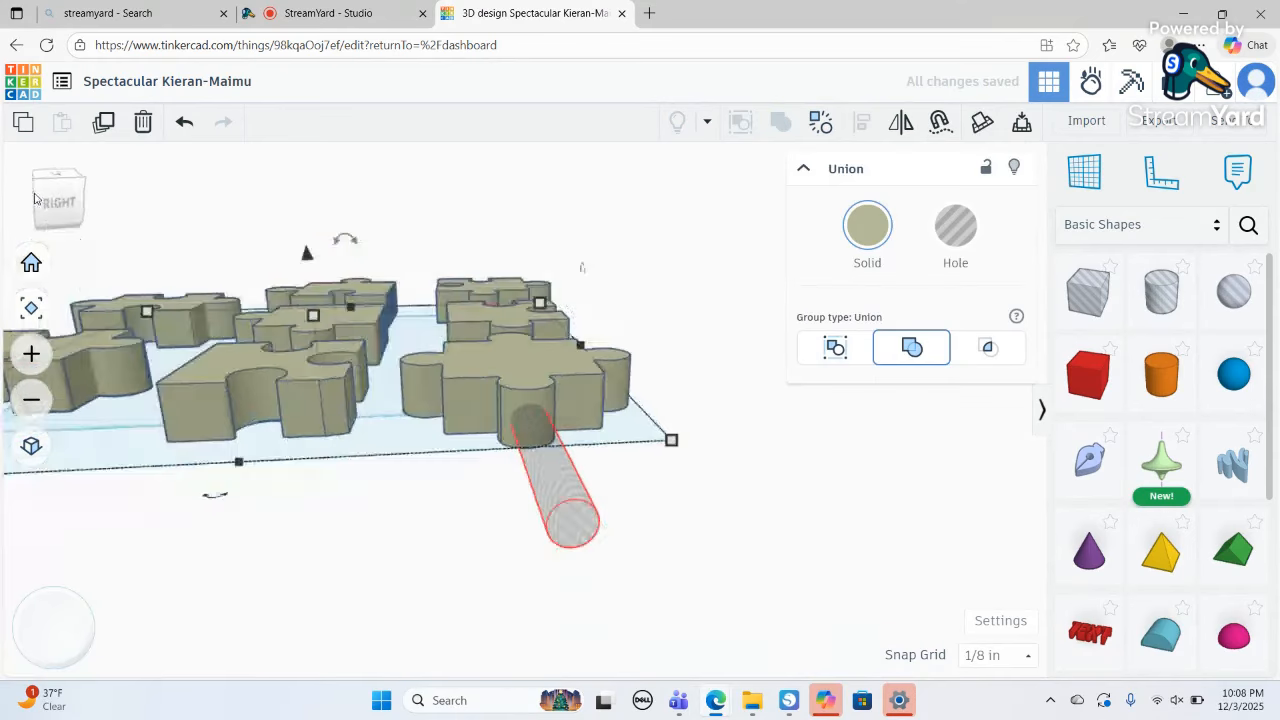
right_drag(150, 400, 577, 538)
click(584, 550)
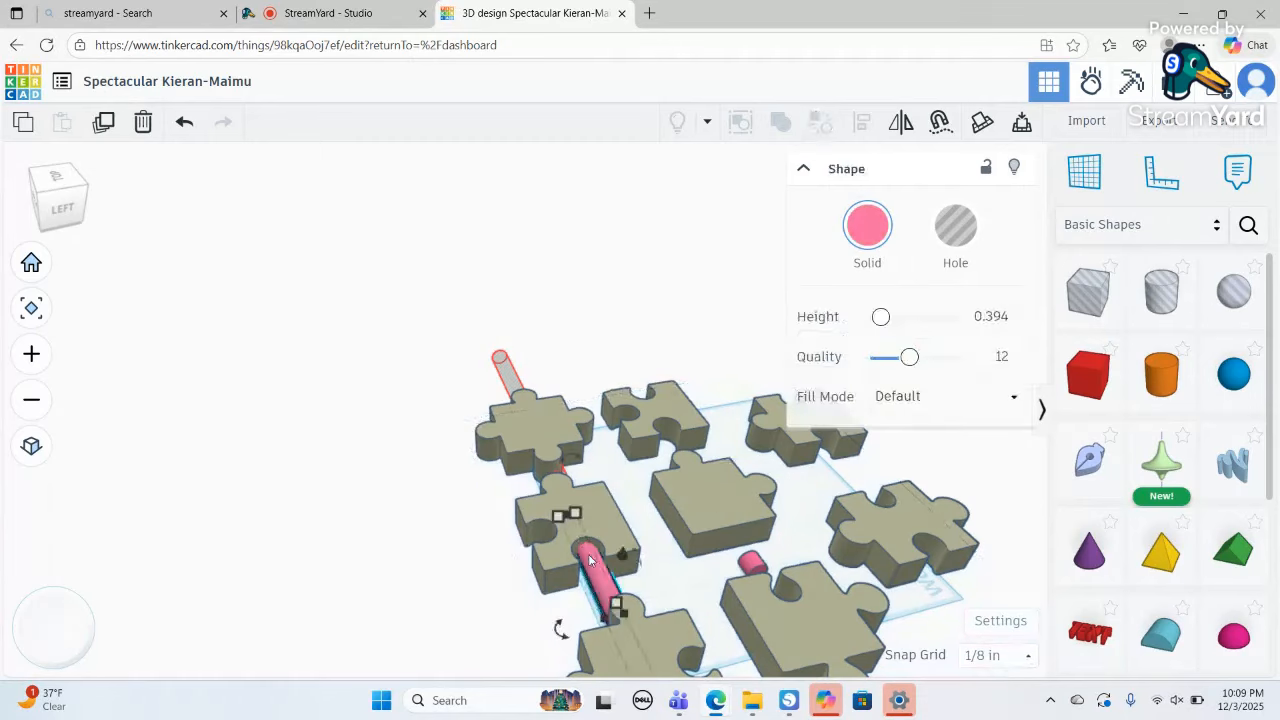
key(Left)
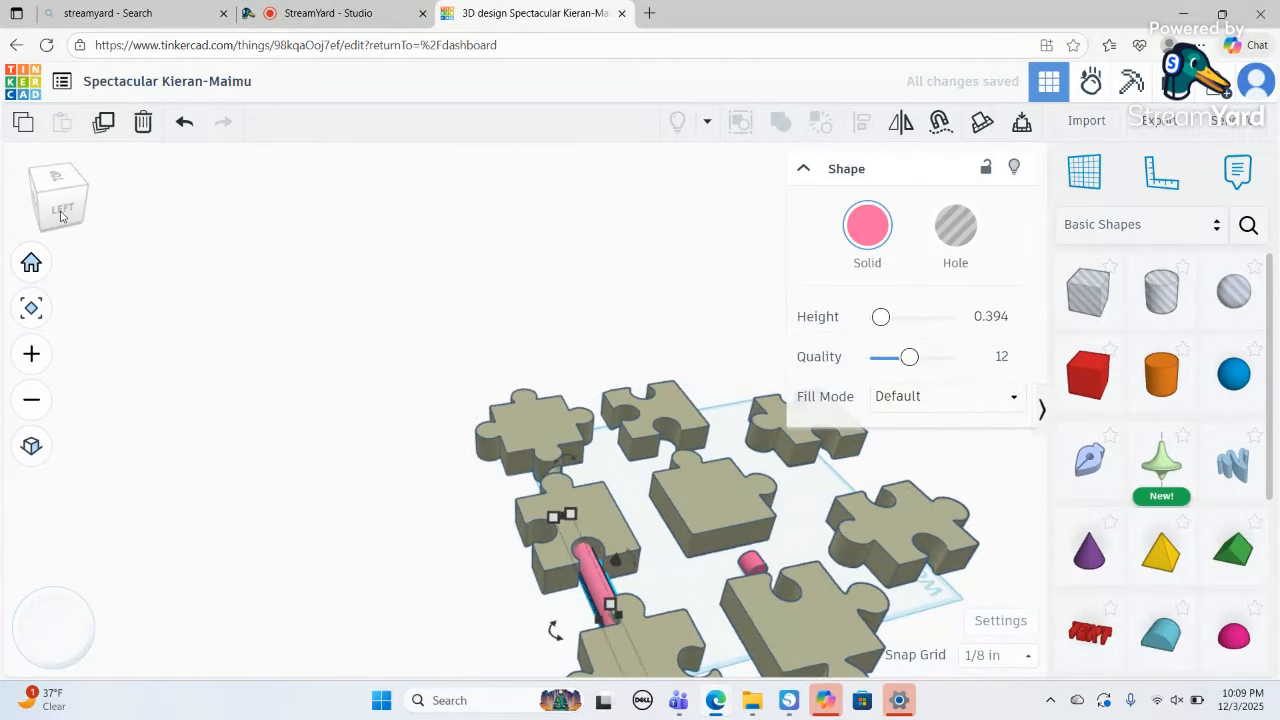
drag(60, 217, 119, 211)
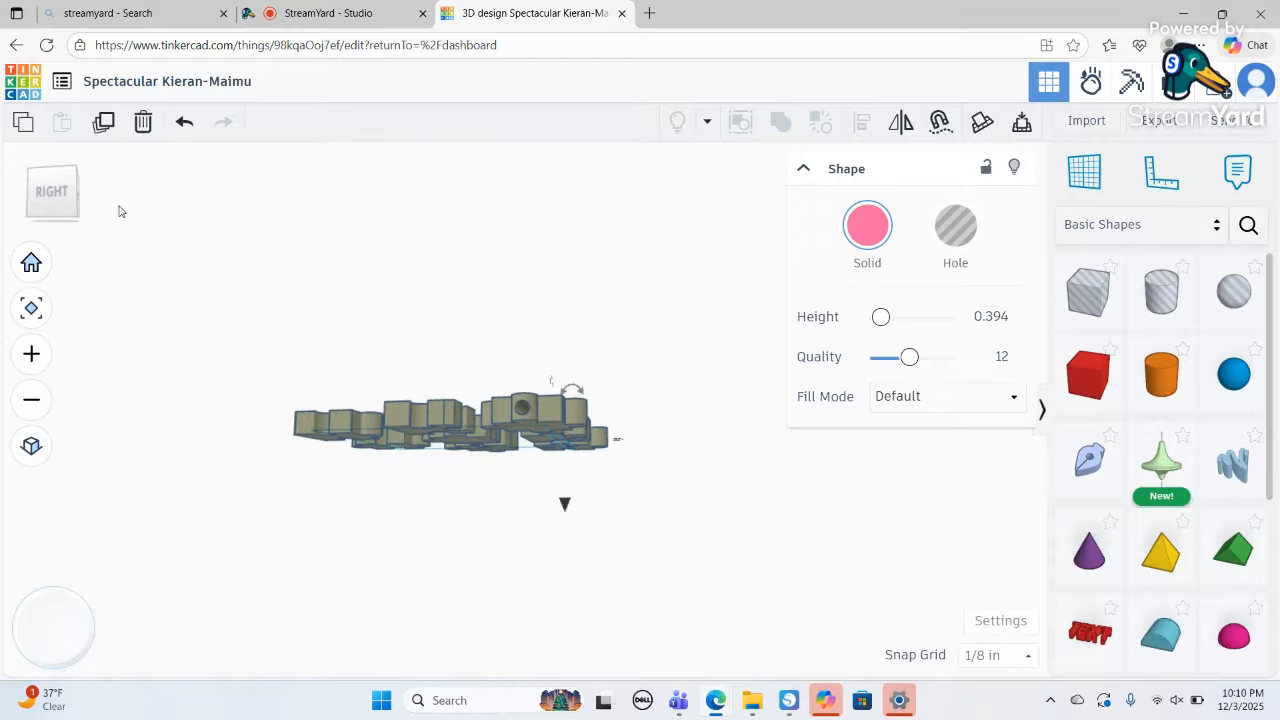
drag(62, 204, 7, 222)
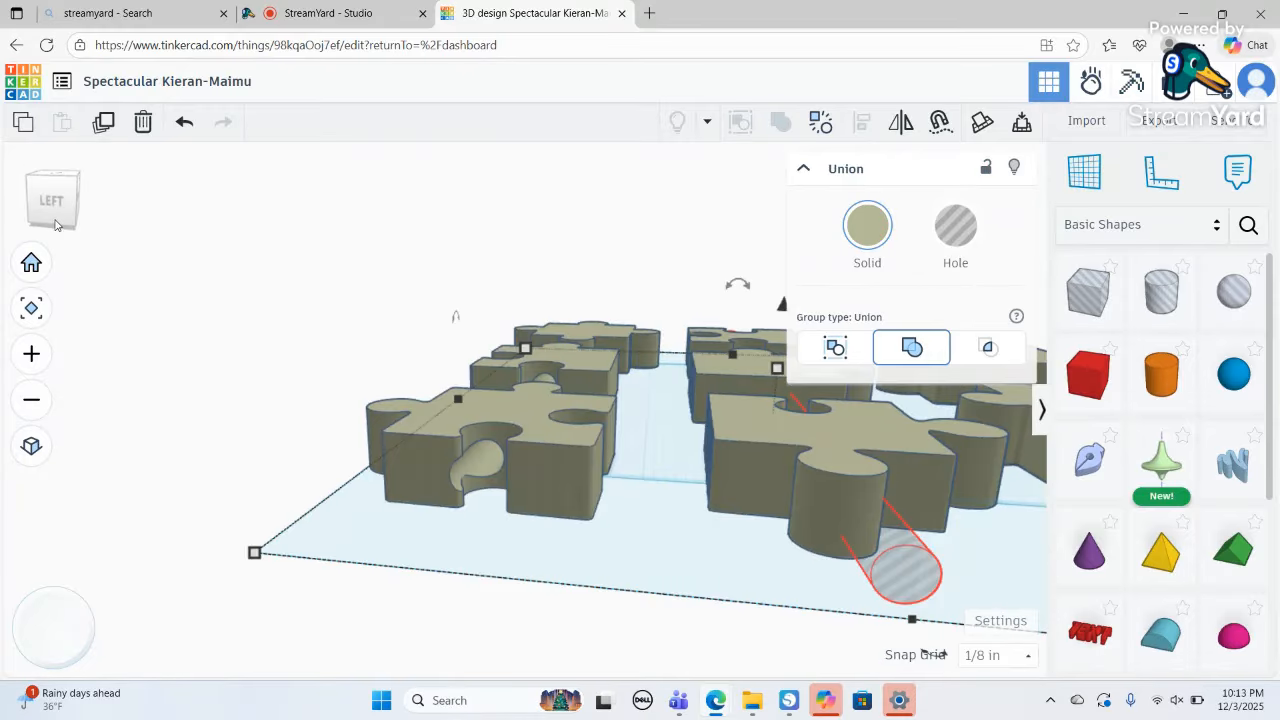
- Scale the puzzle pieces group down to about 5.063 by 5.255 in and move it fully onto the workplane
click(60, 226)
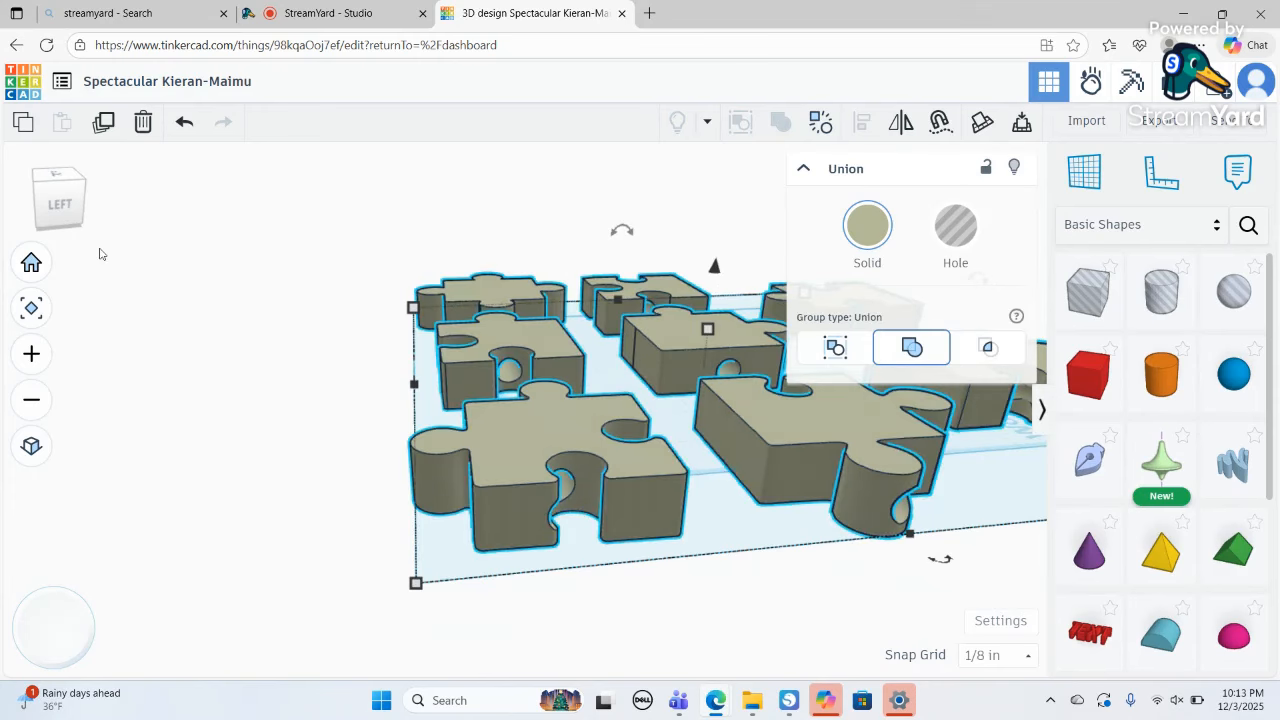
click(36, 392)
click(57, 176)
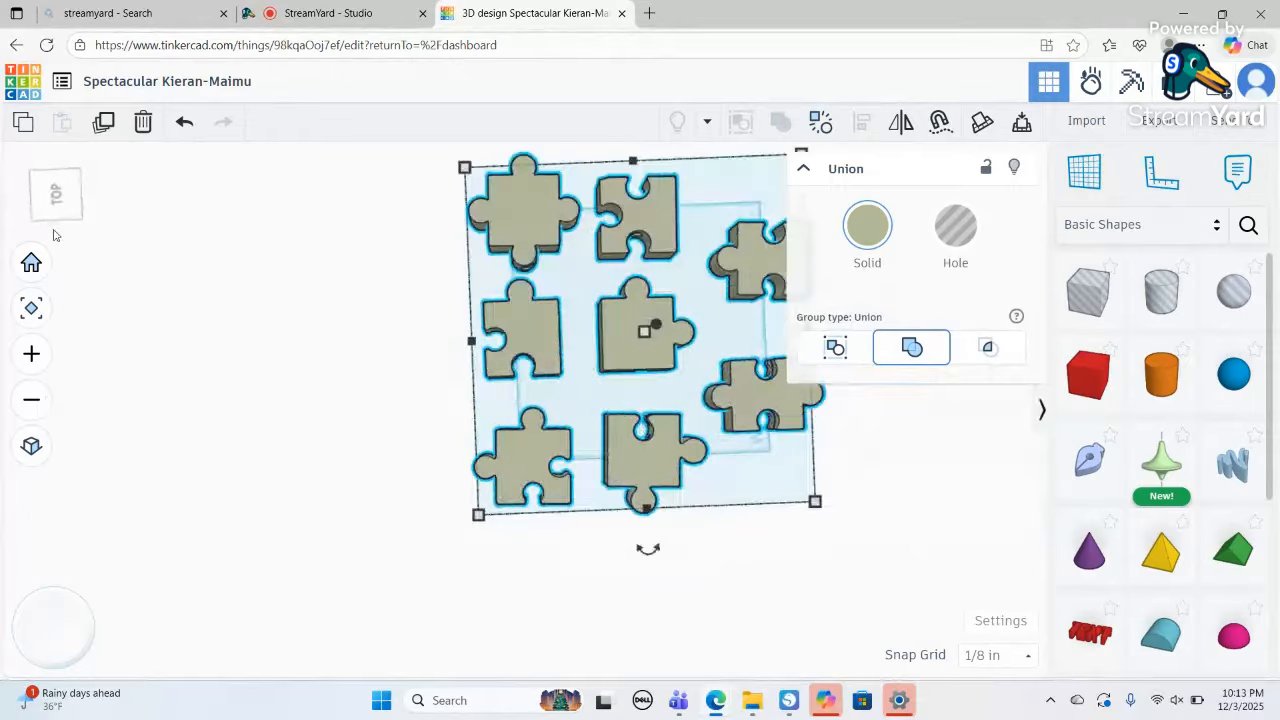
click(31, 399)
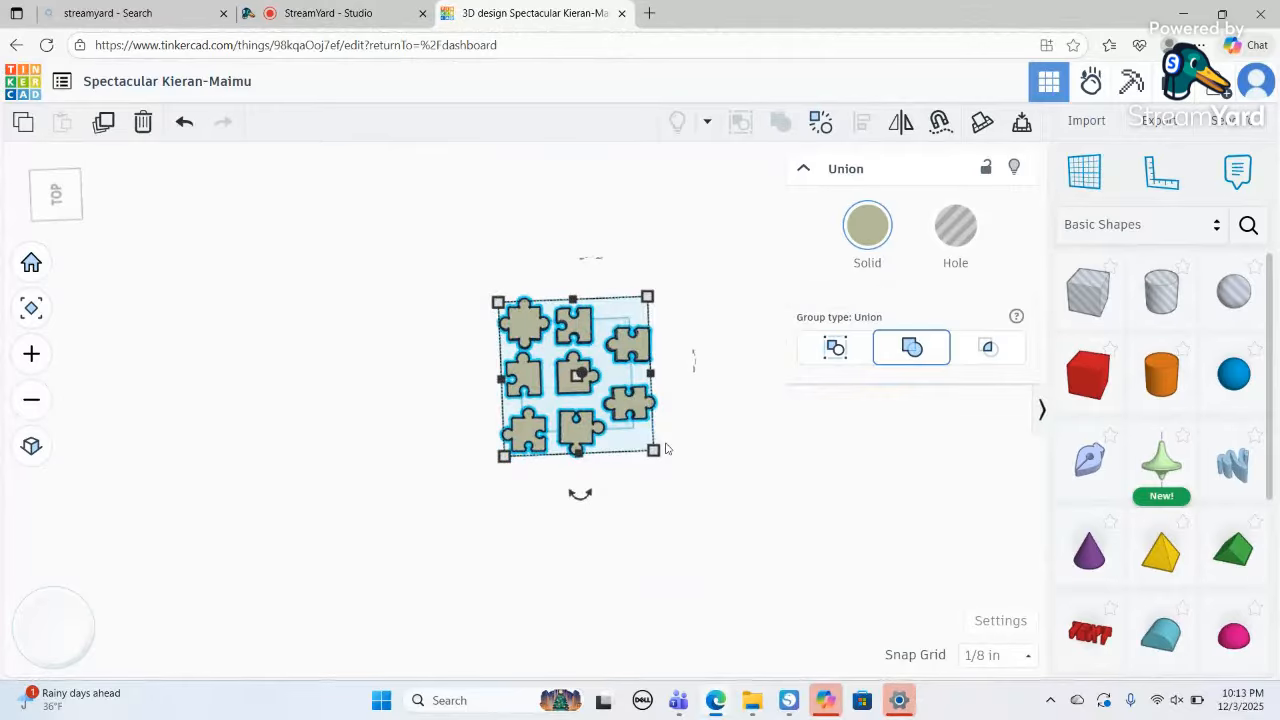
drag(661, 450, 572, 374)
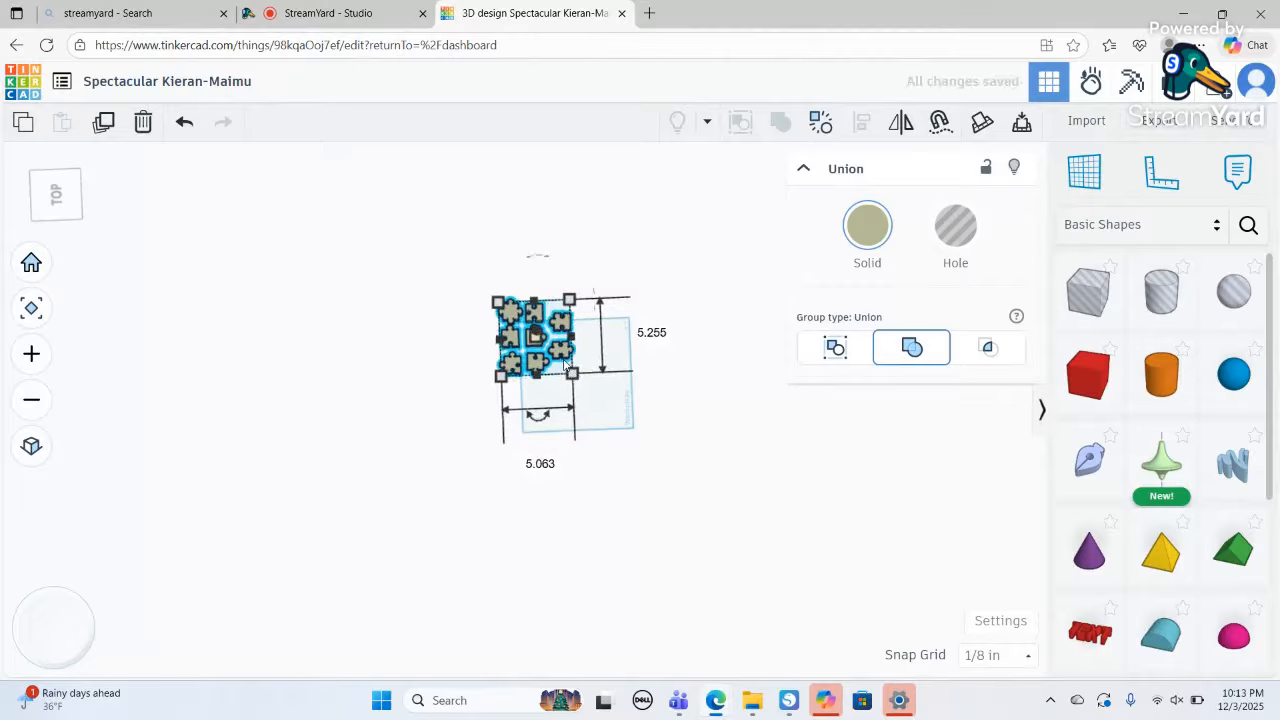
click(573, 365)
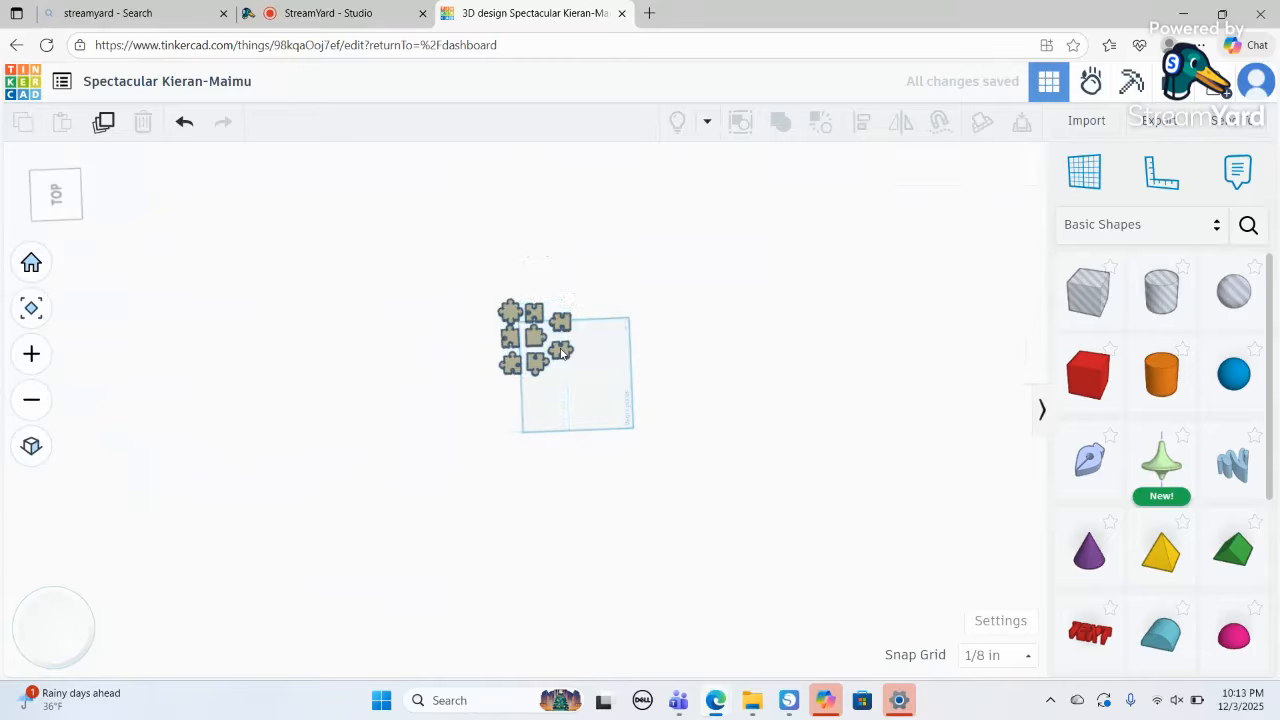
click(562, 352)
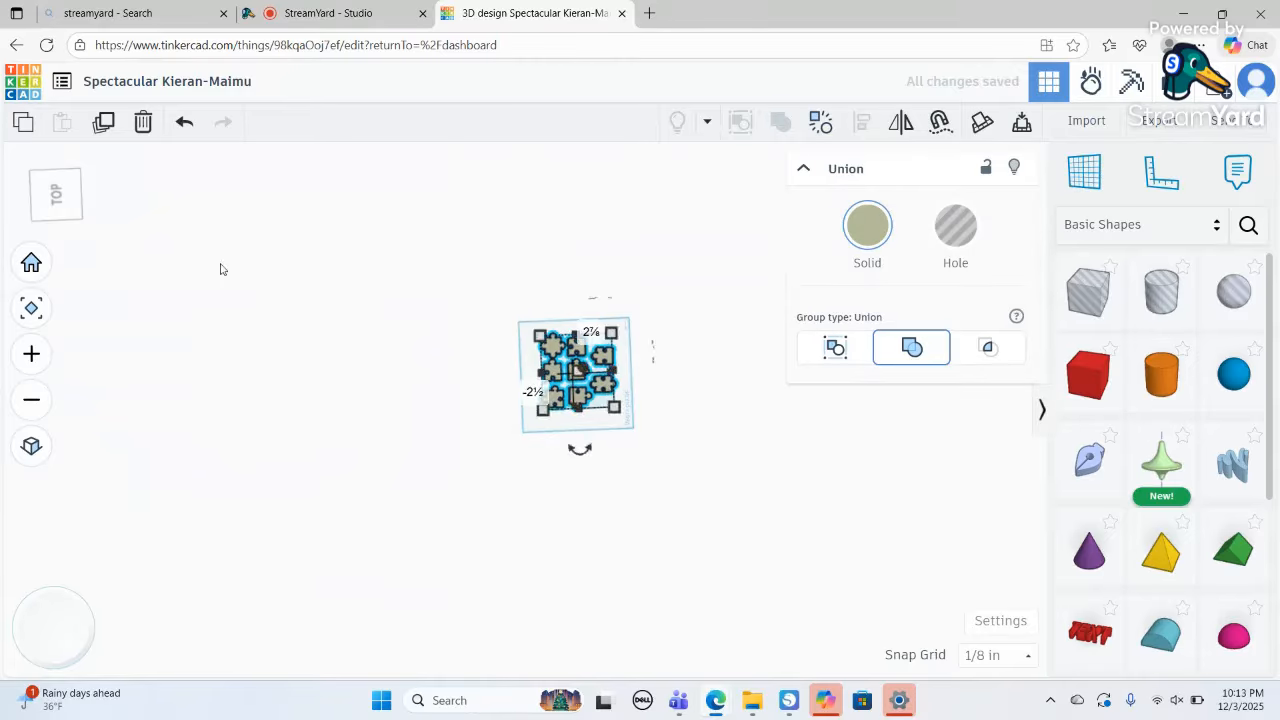
- Lower the height of the puzzle pieces group to 1/2 in
click(59, 194)
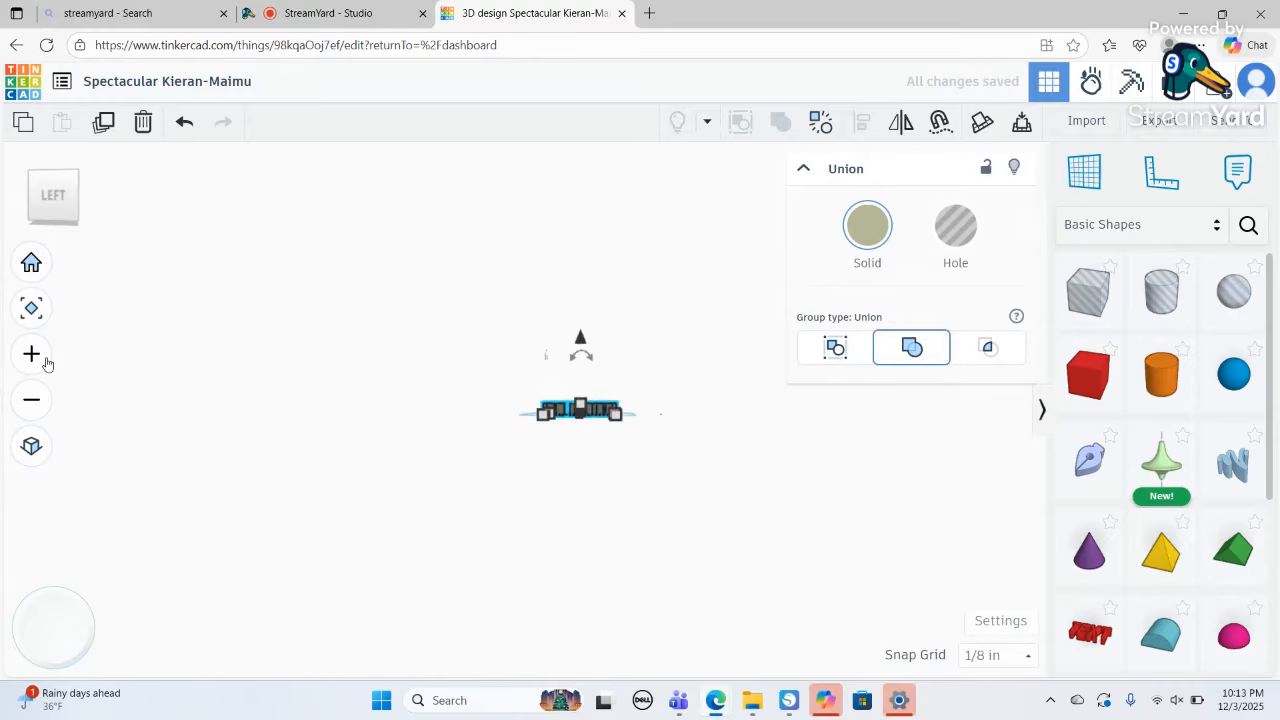
click(43, 358)
drag(55, 200, 133, 212)
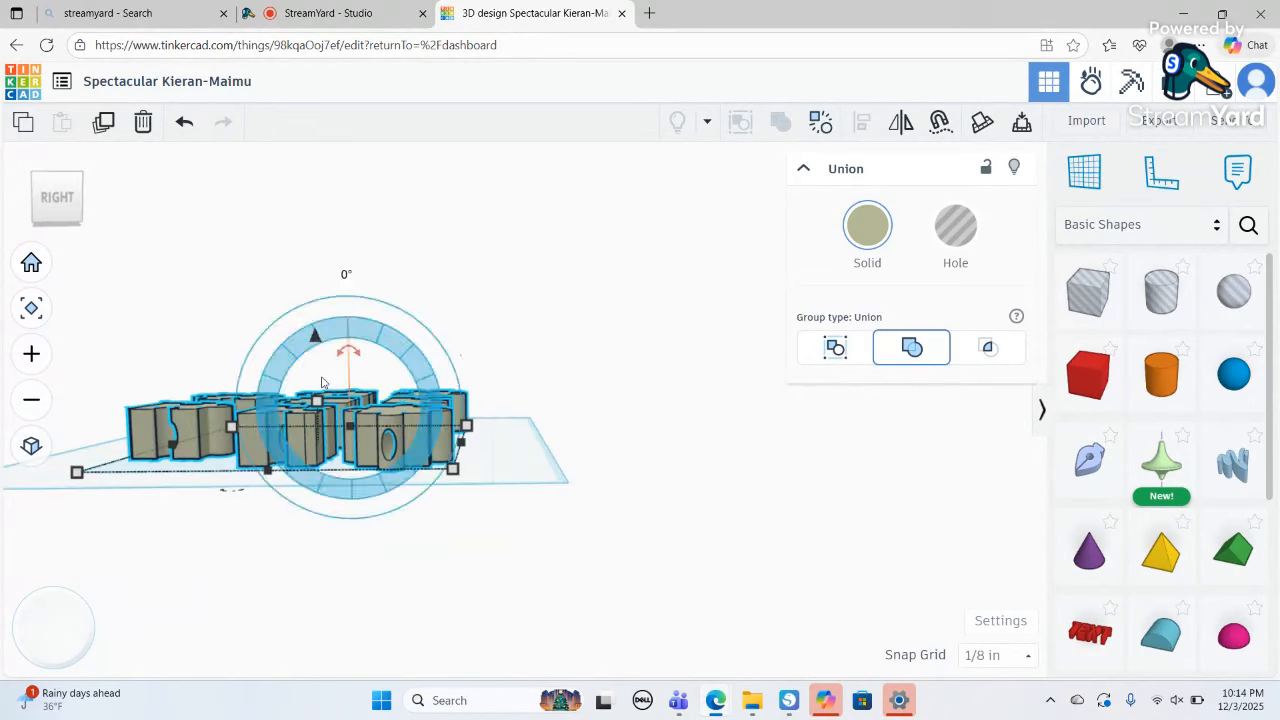
drag(320, 403, 320, 418)
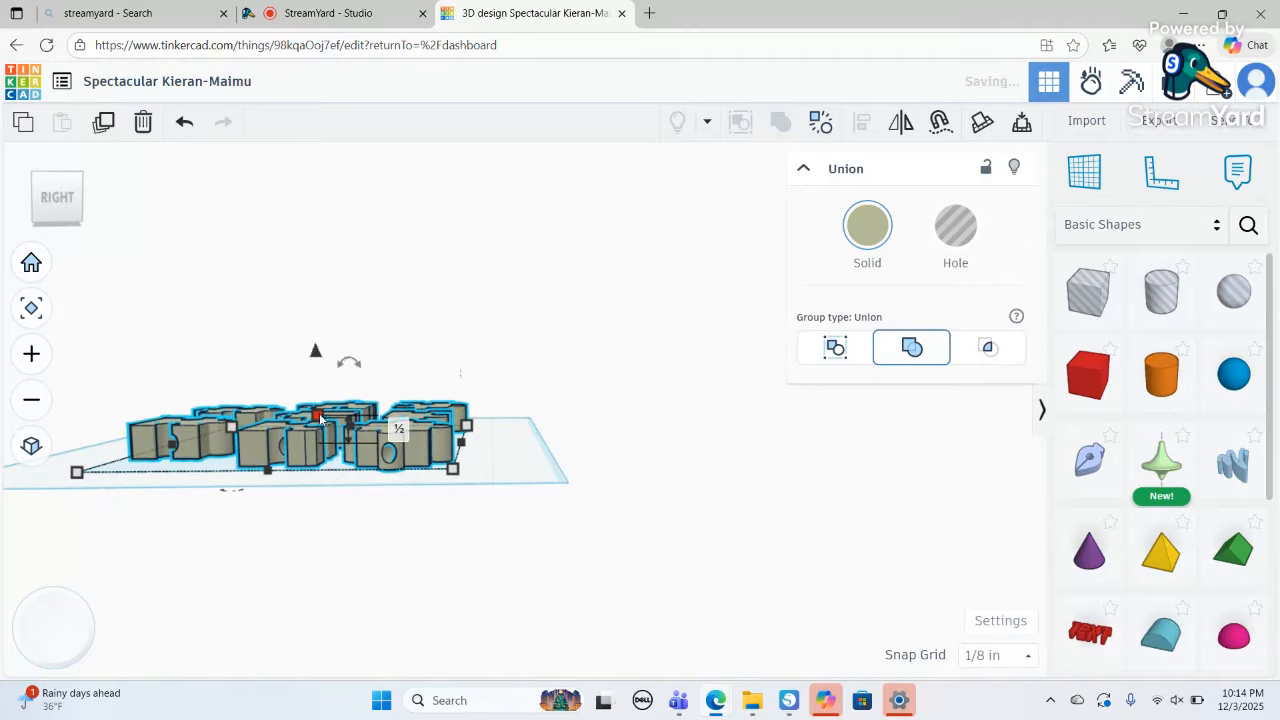
click(398, 430)
key(Return)
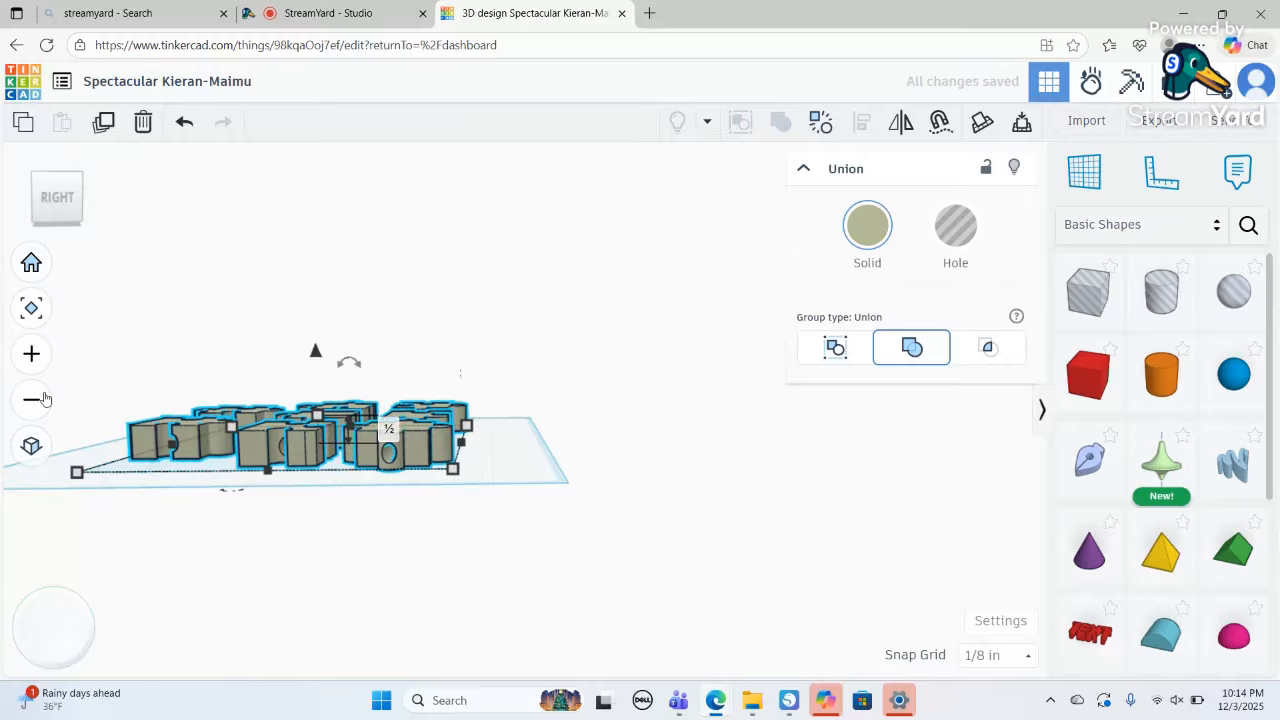
- Set the height of the puzzle pieces group to 0.3 in
click(40, 372)
click(40, 372)
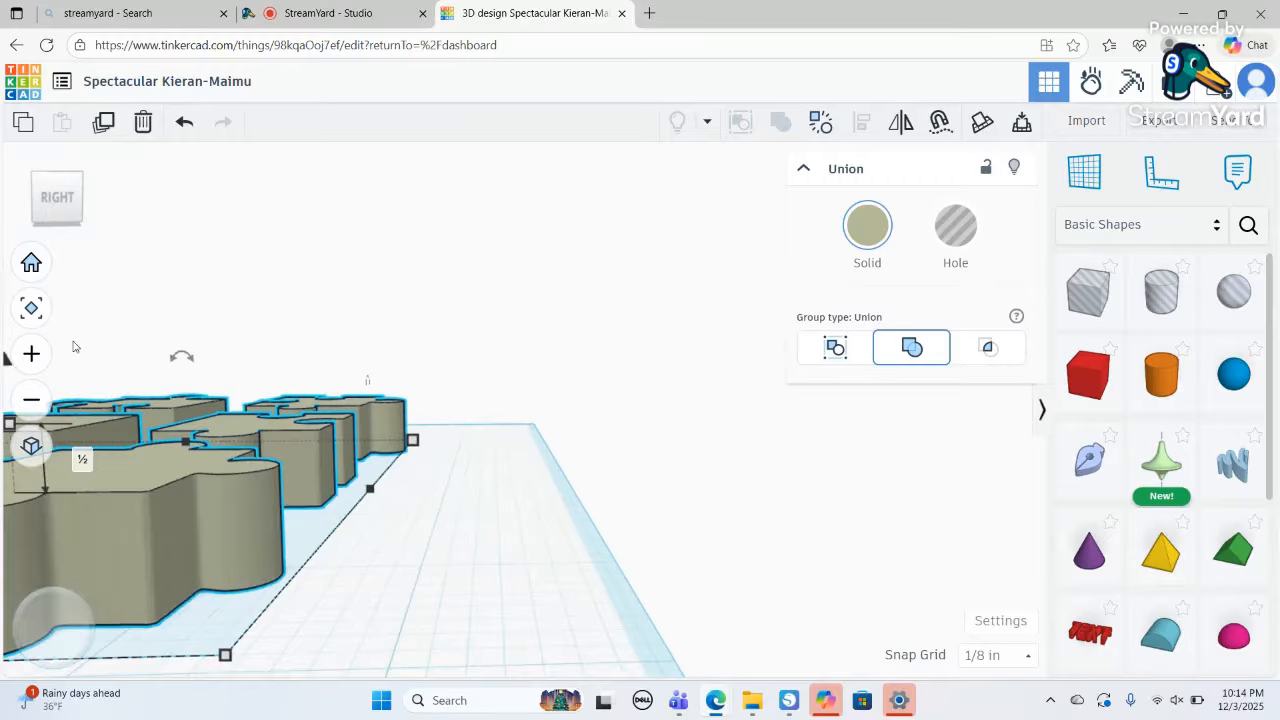
click(64, 223)
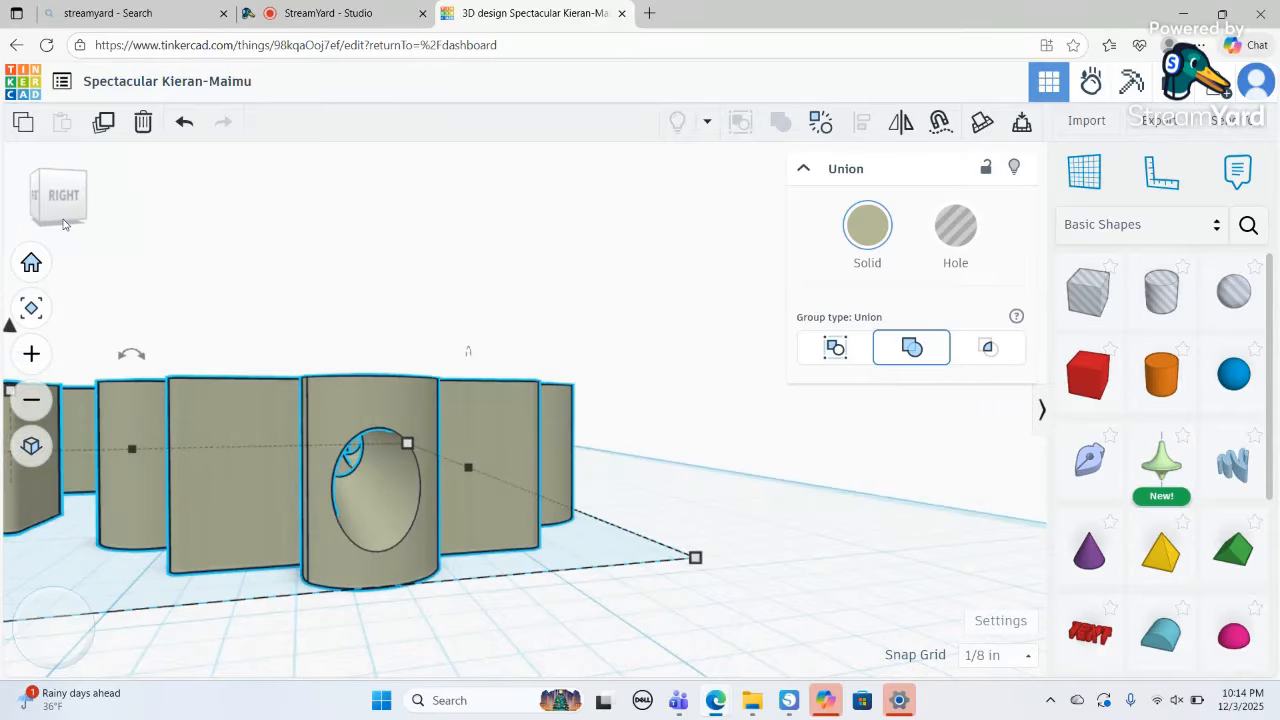
click(38, 310)
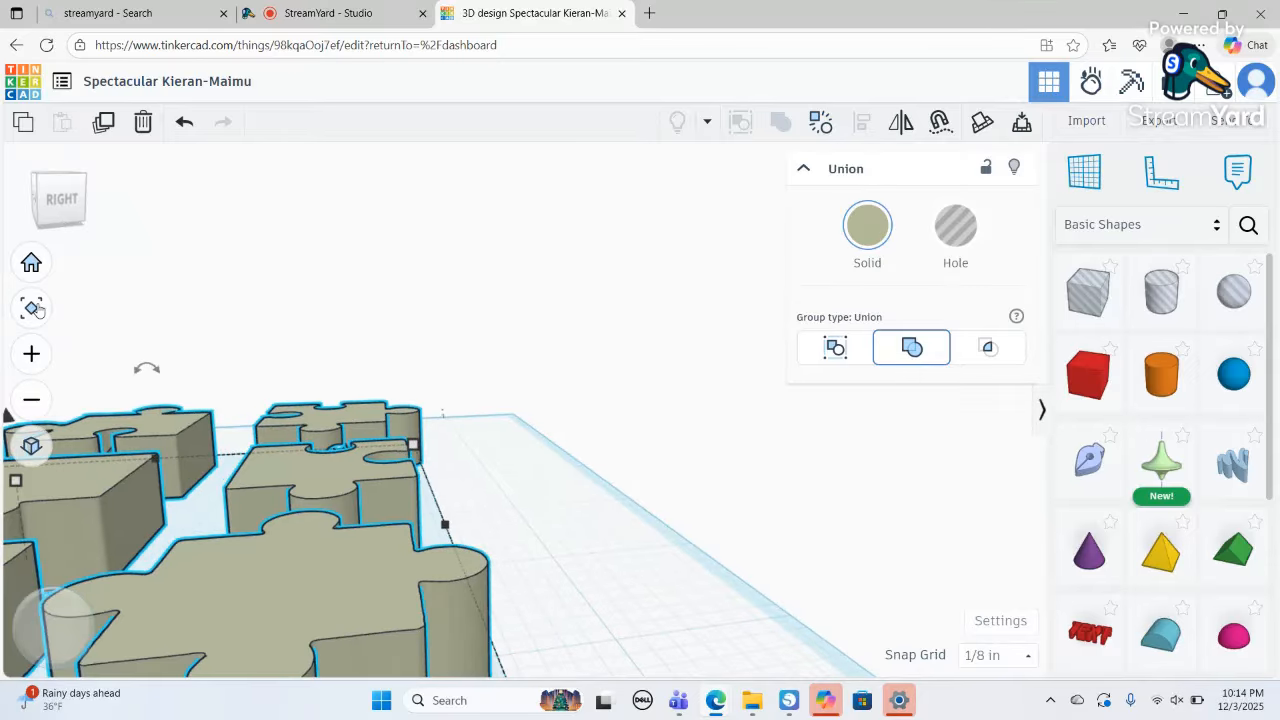
click(41, 356)
click(41, 356)
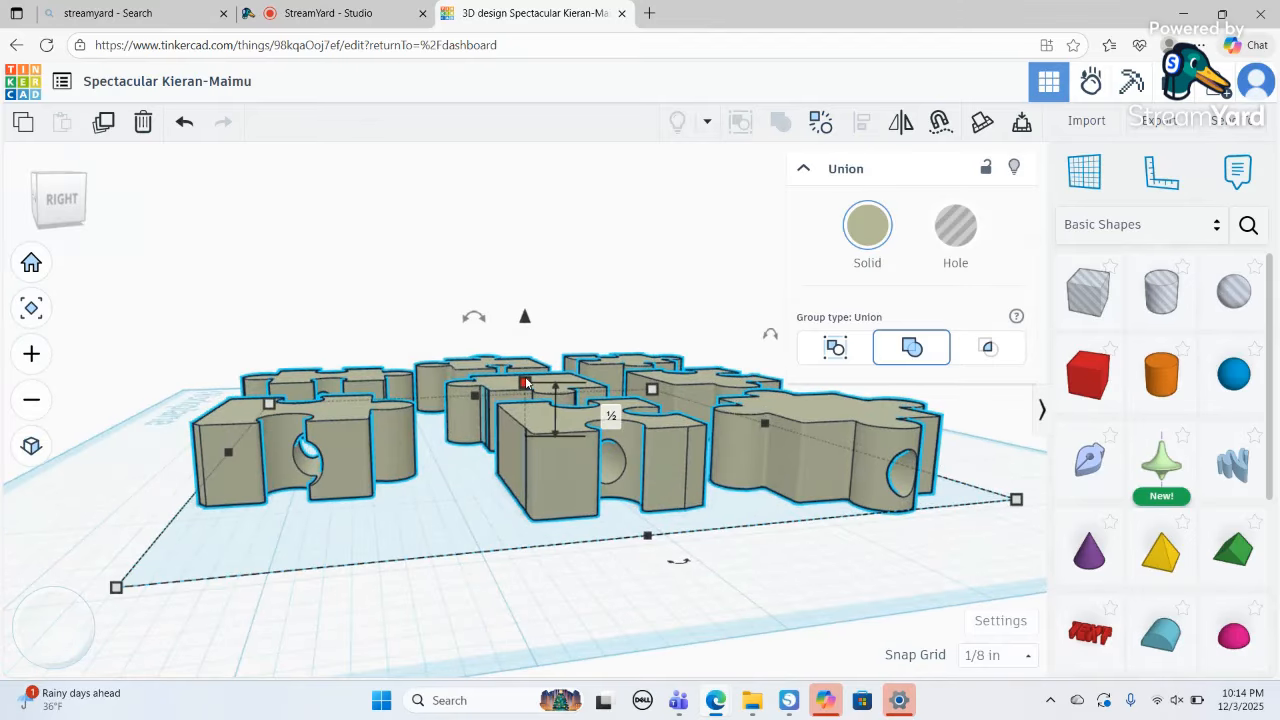
click(610, 415)
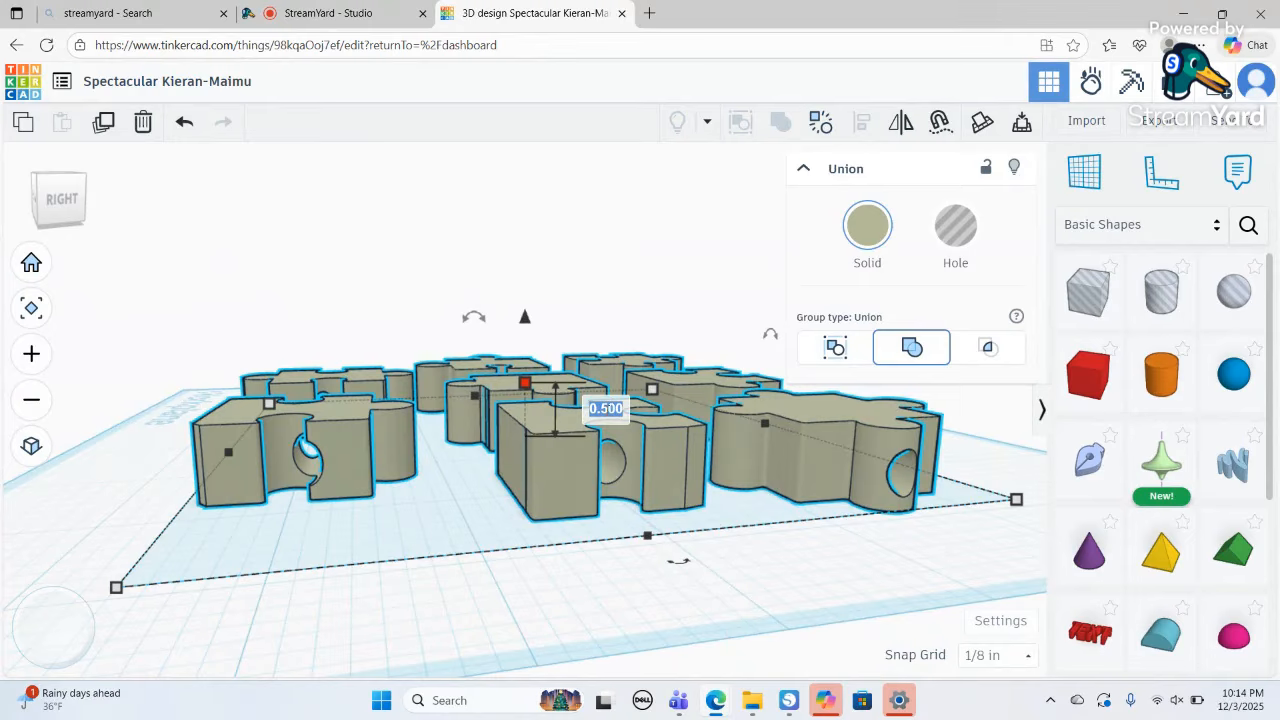
text(0.3)
key(Return)
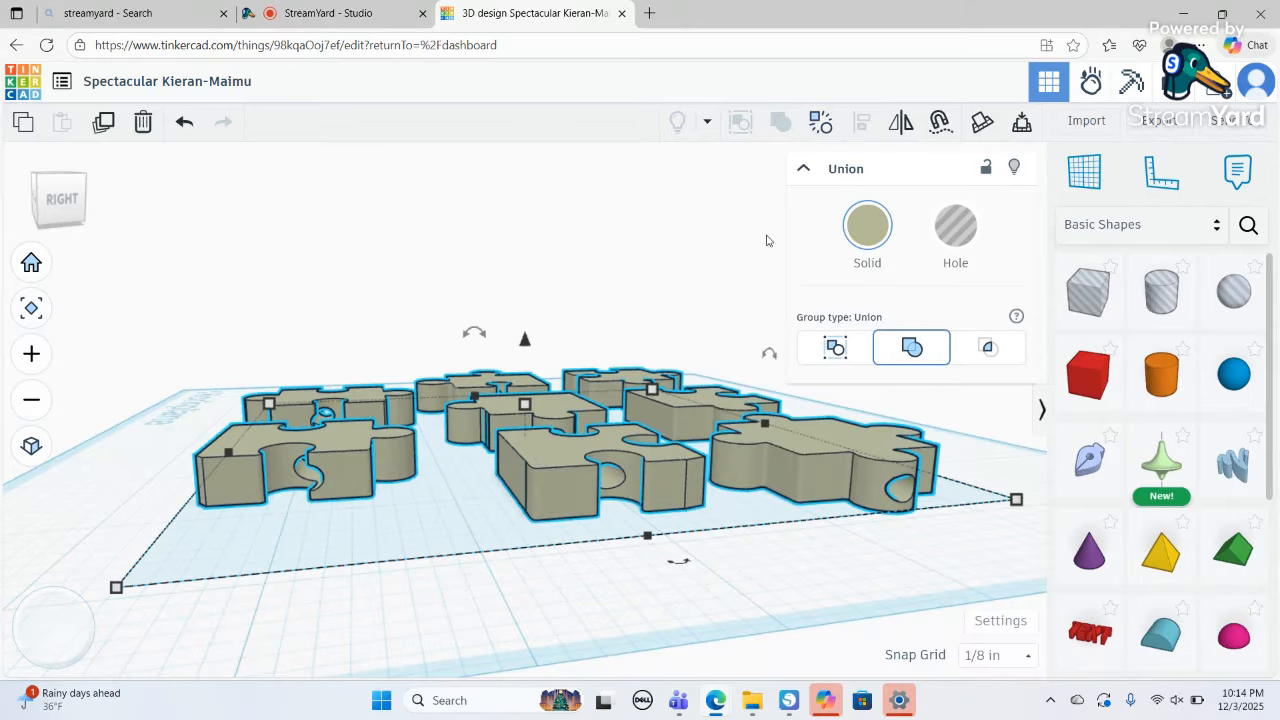
- Export the selected puzzle pieces group as an STL file for 3D printing
click(1187, 128)
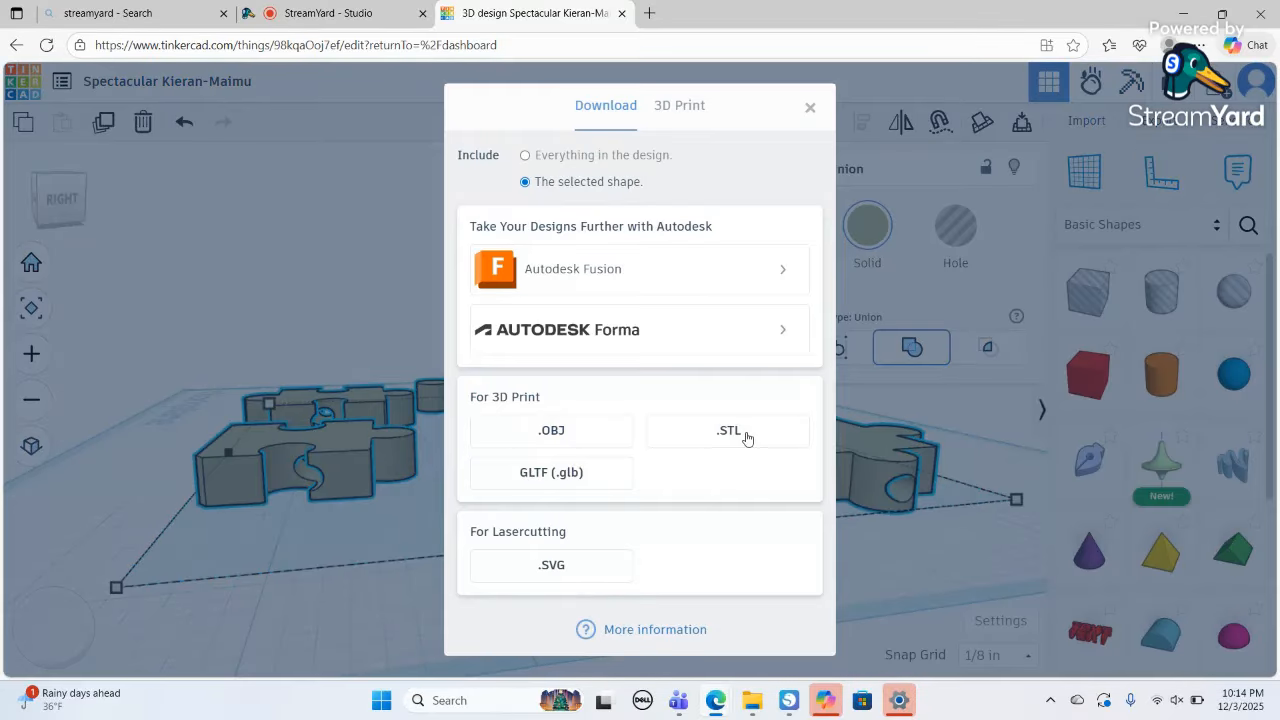
click(729, 431)
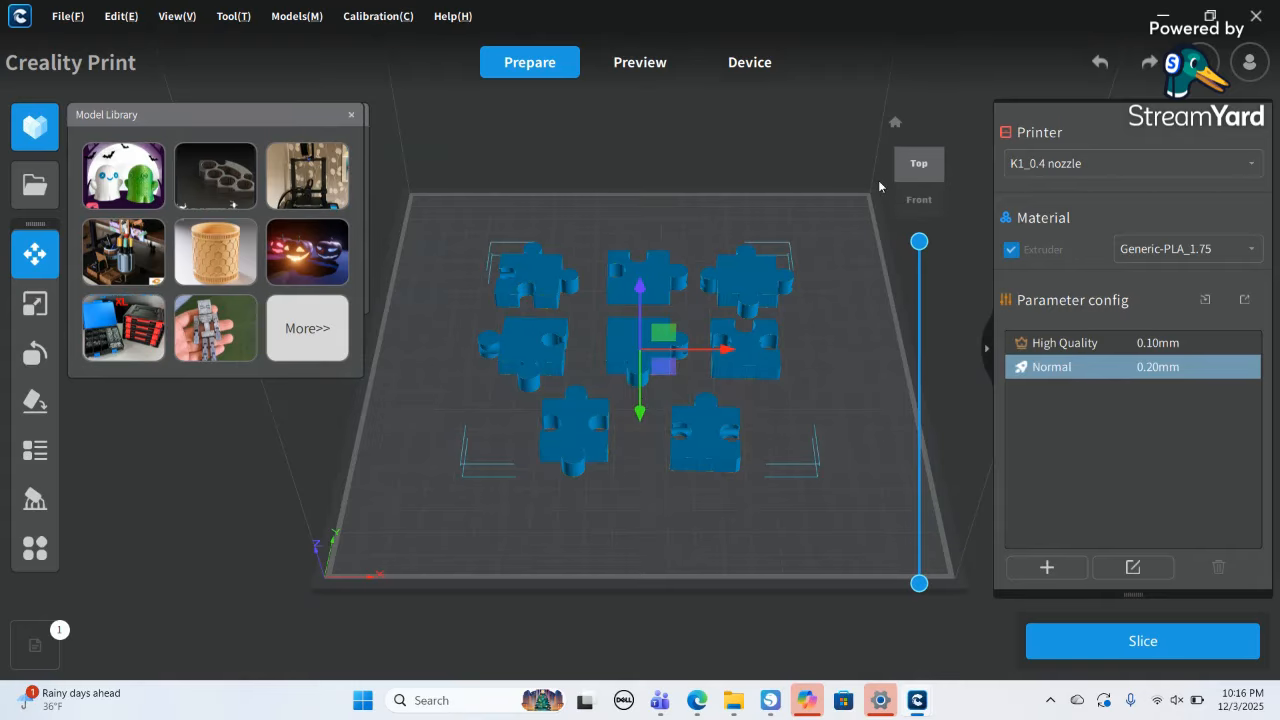
- In Creality Print, slice the puzzle pieces with the Normal 0.20mm profile for the K1 and go to LAN printing
click(906, 166)
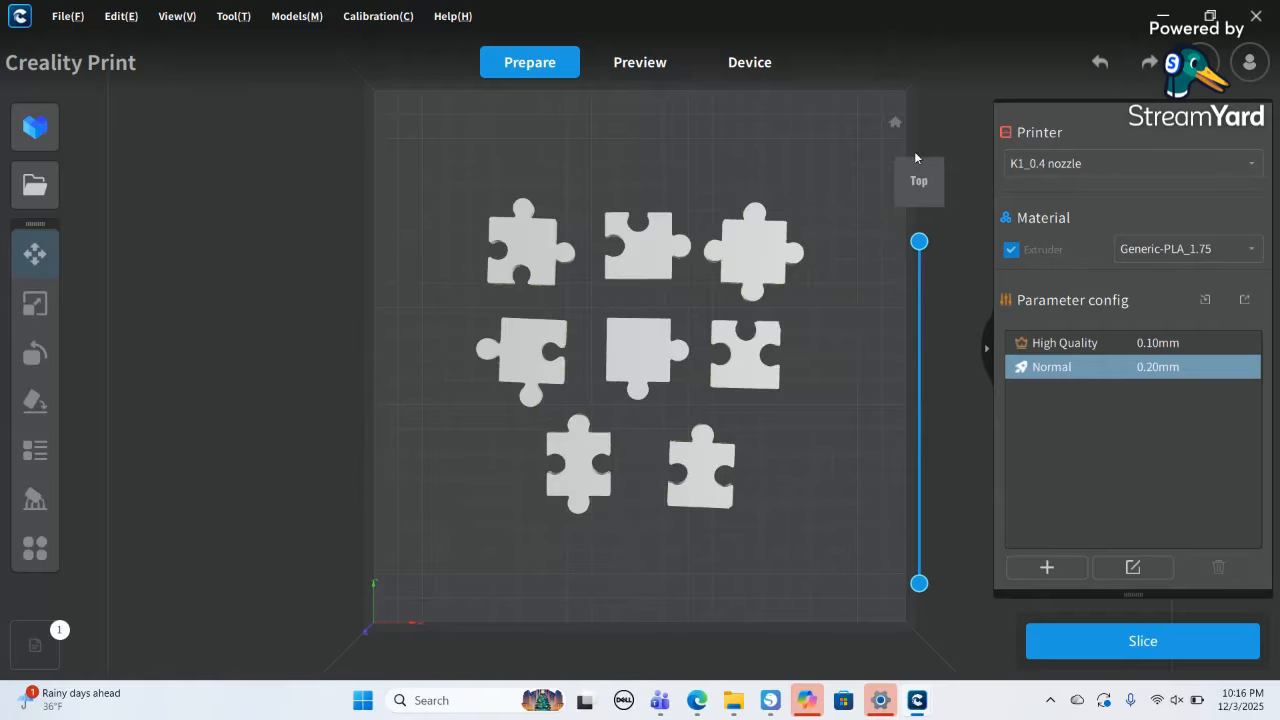
click(1144, 630)
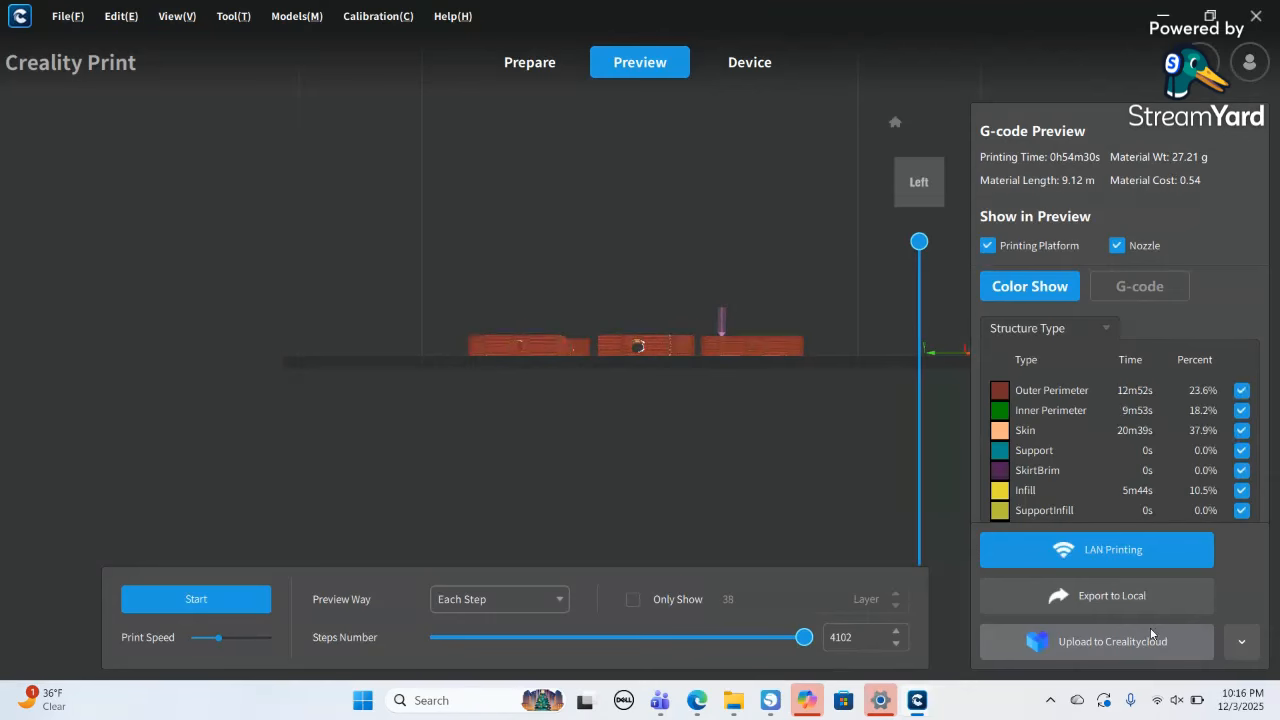
click(1128, 550)
click(582, 577)
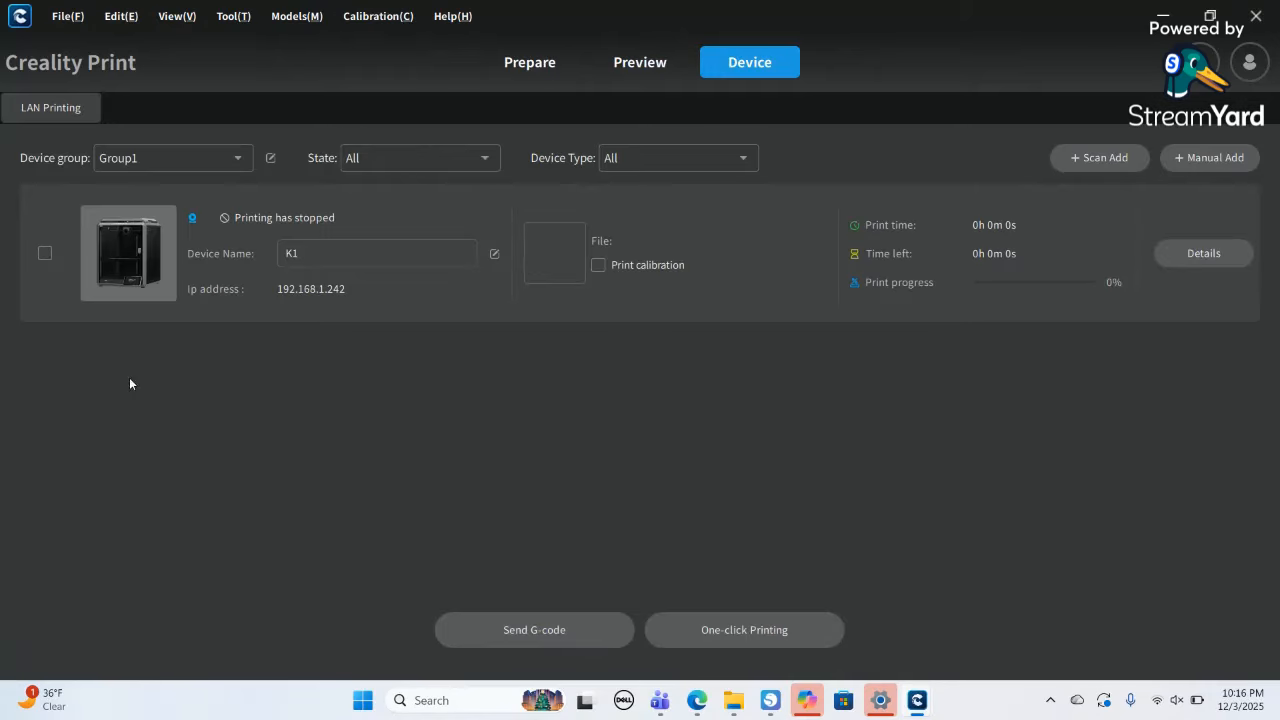
- Start a one-click print of the sliced puzzle pieces on the K1 printer and open the printer's details with its camera feed
click(44, 253)
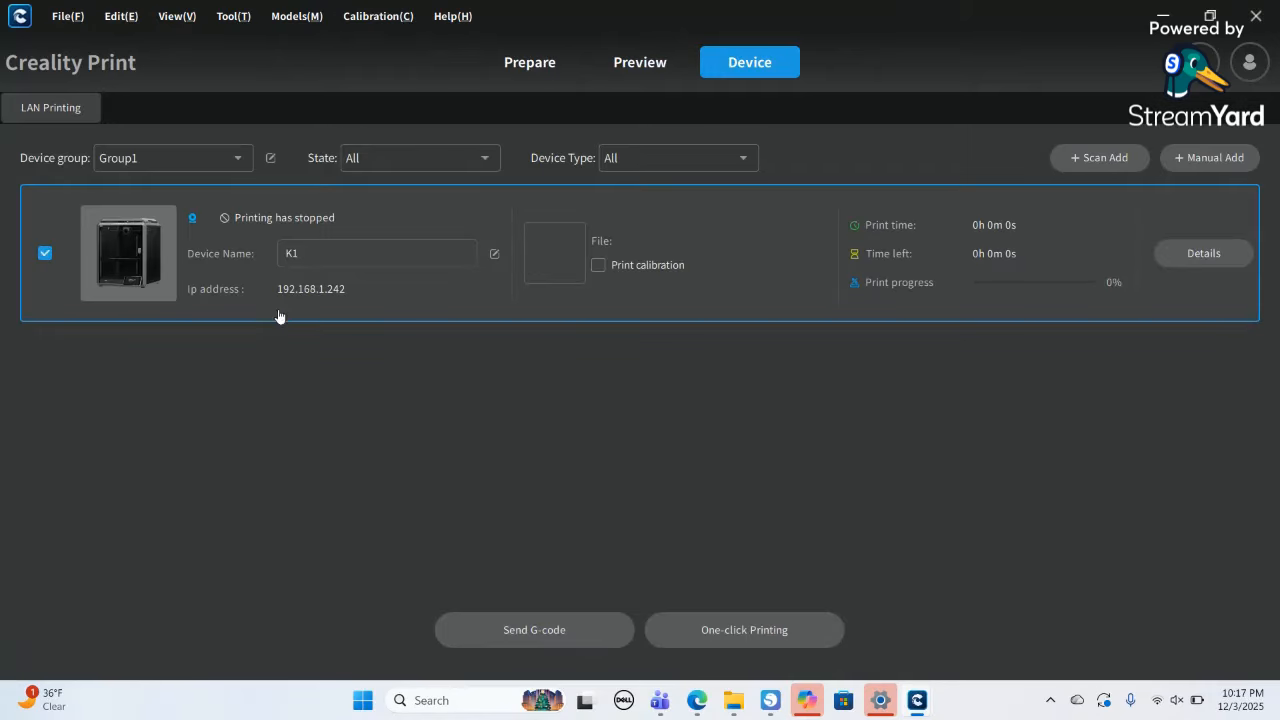
click(764, 629)
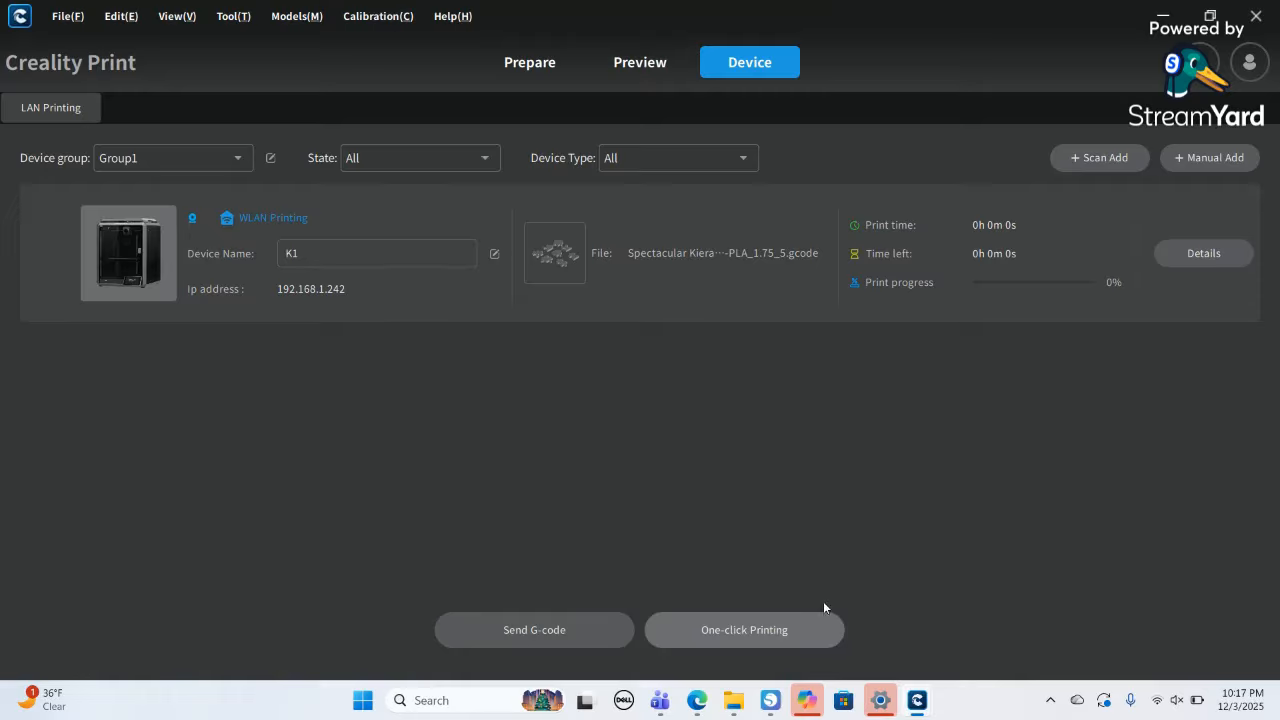
click(1188, 257)
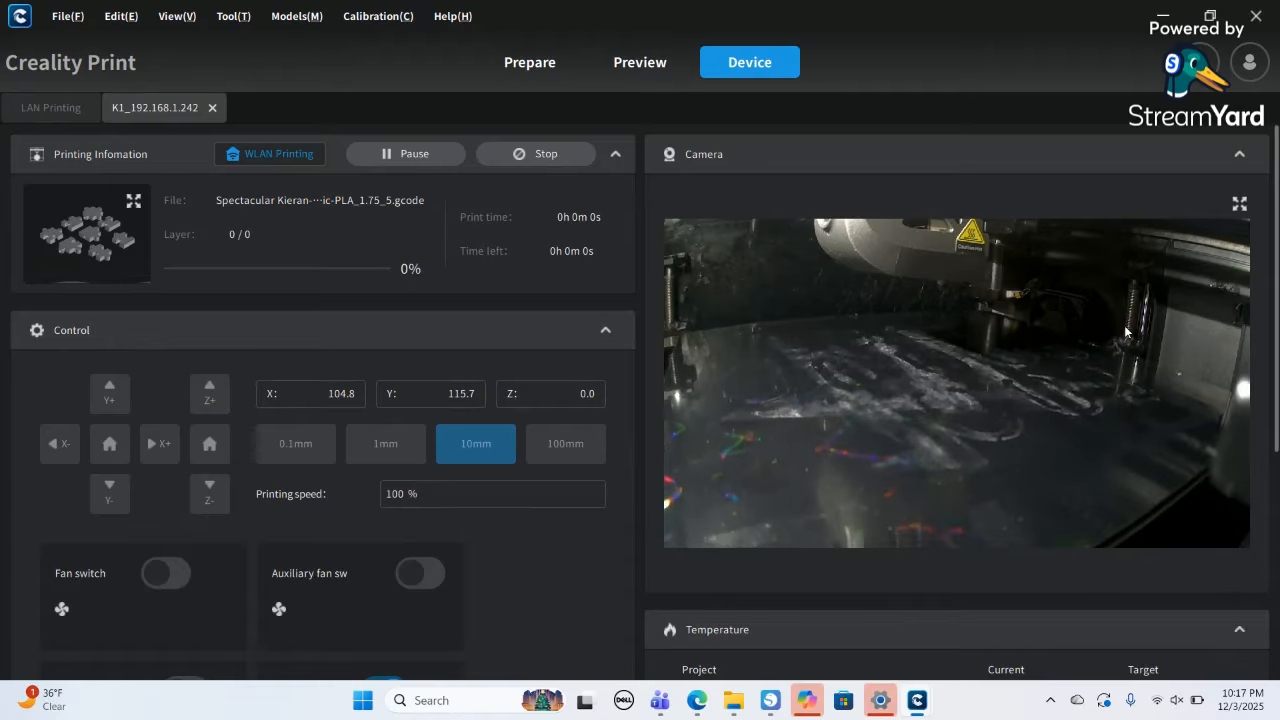
- Switch to the StreamYard studio page in the browser
click(770, 700)
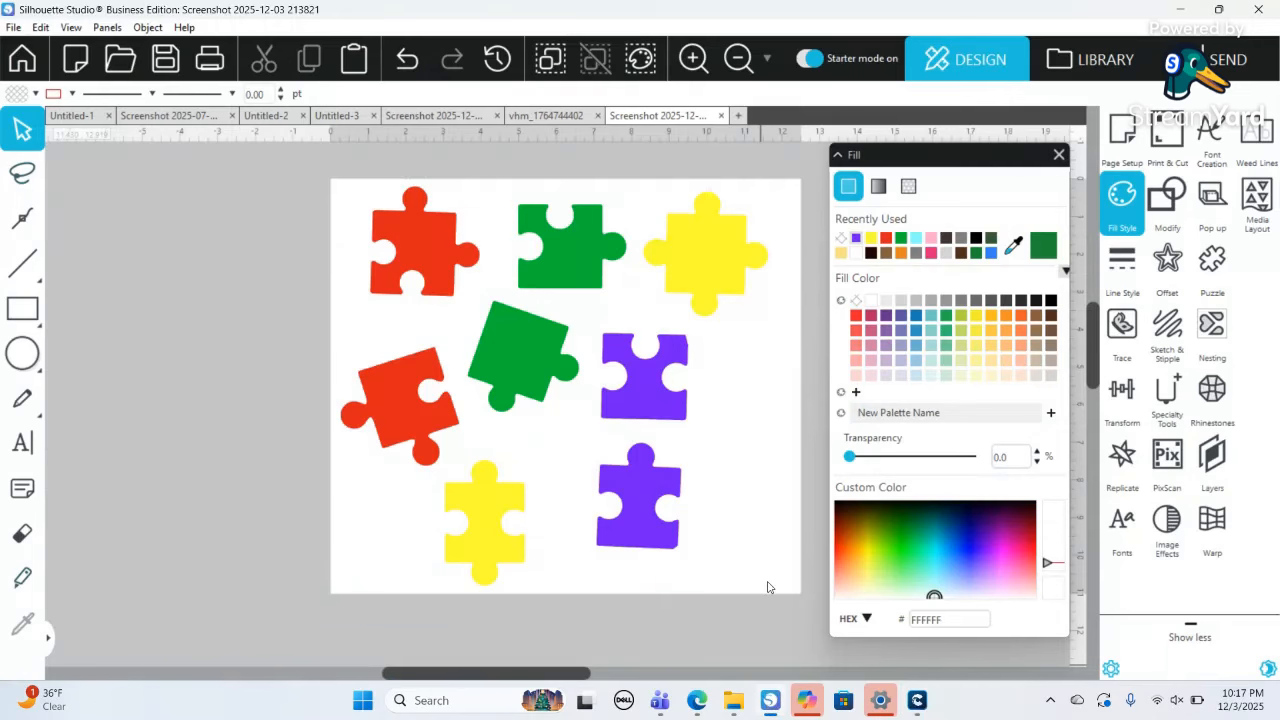
mouse_move(691, 709)
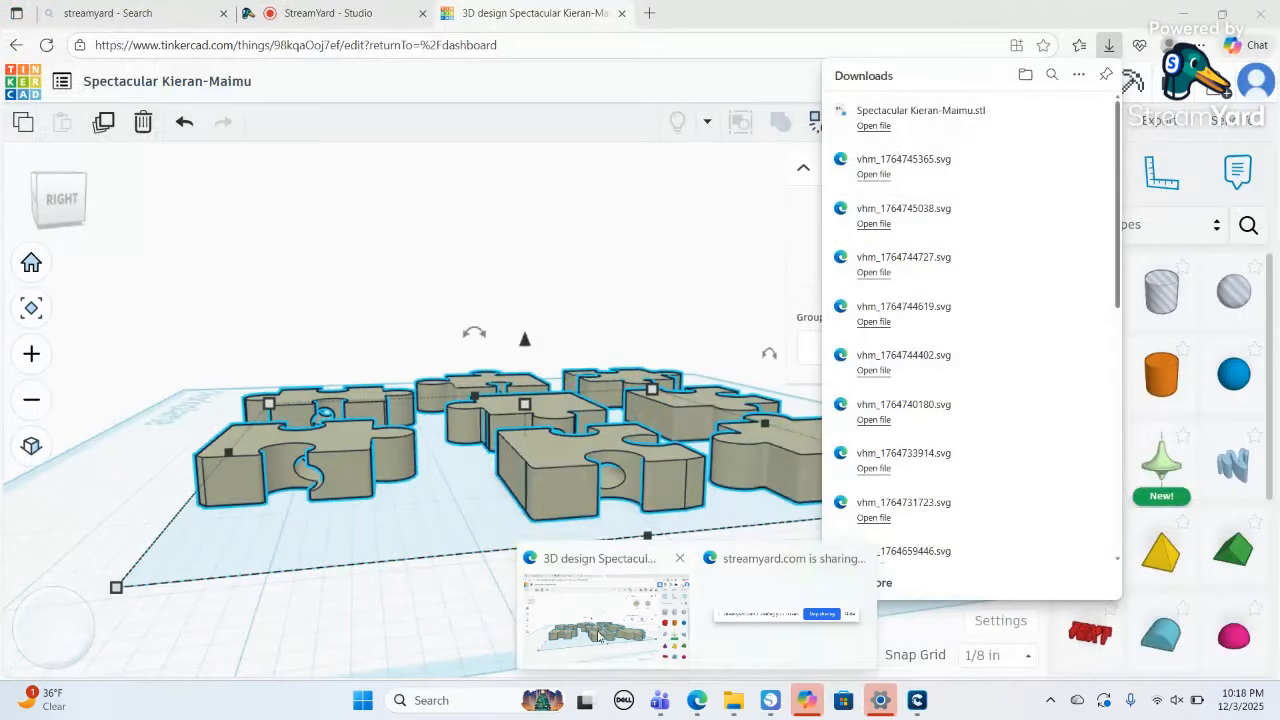
click(604, 612)
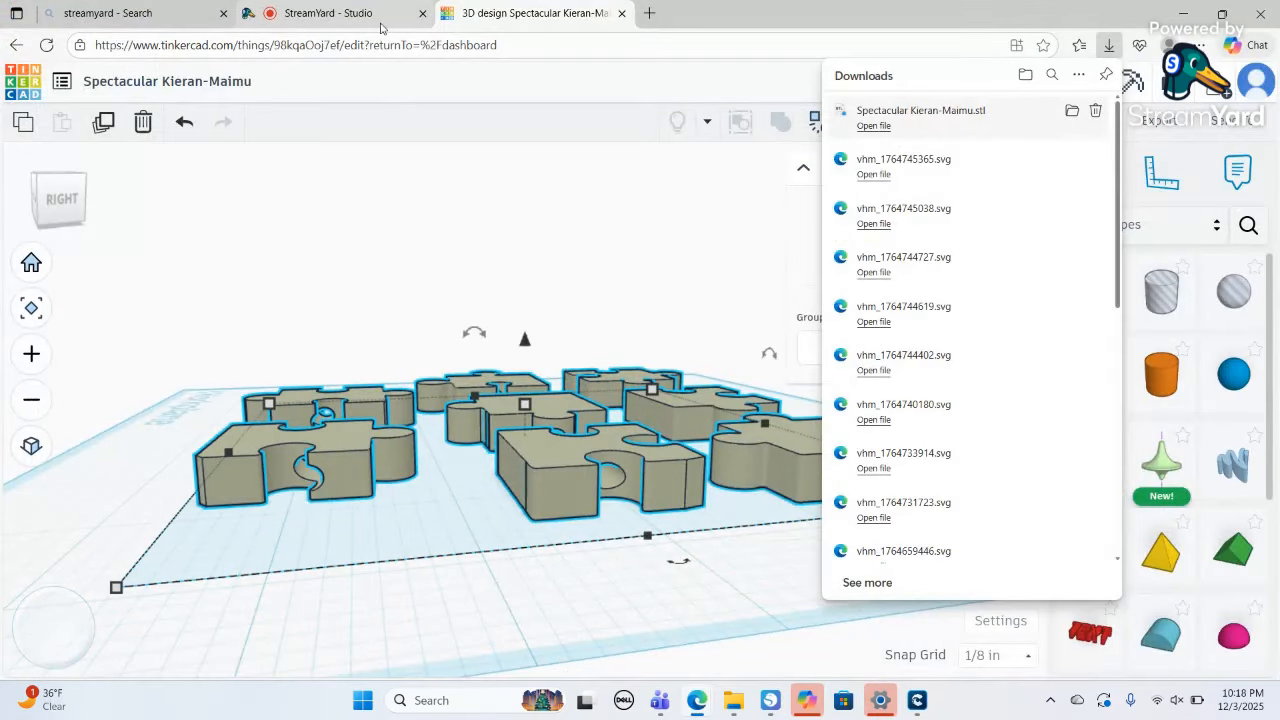
click(330, 13)
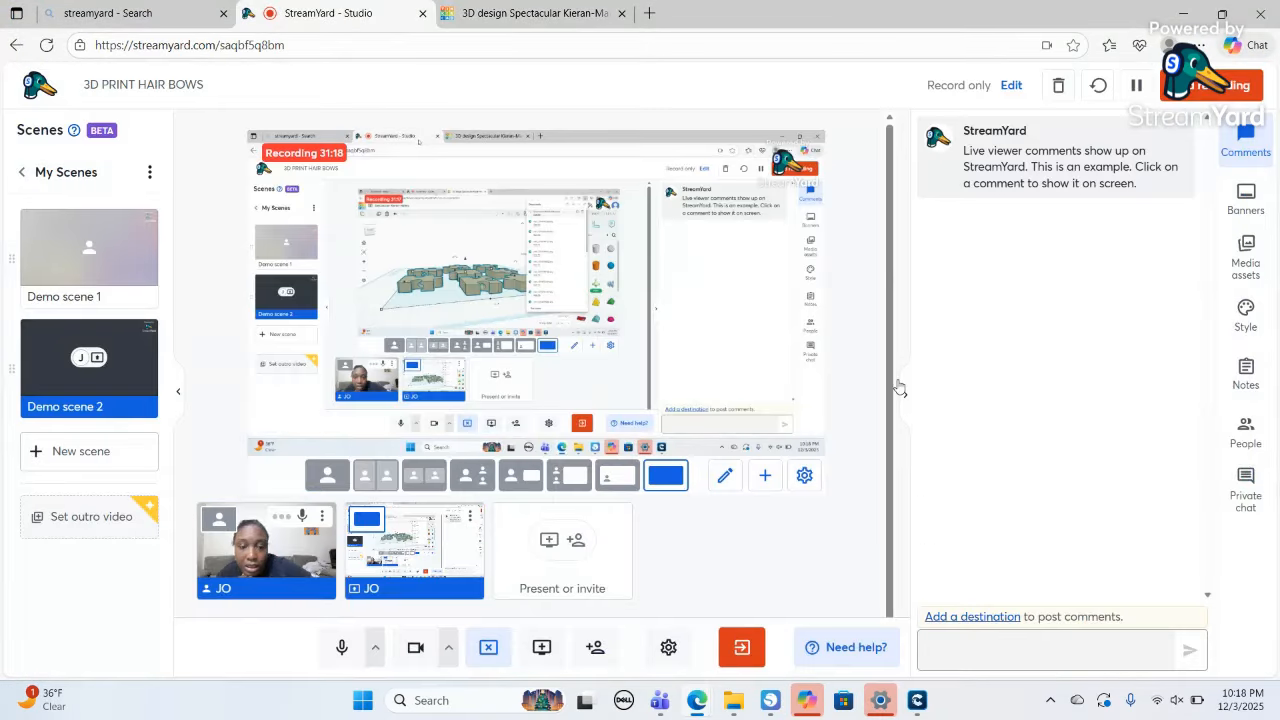